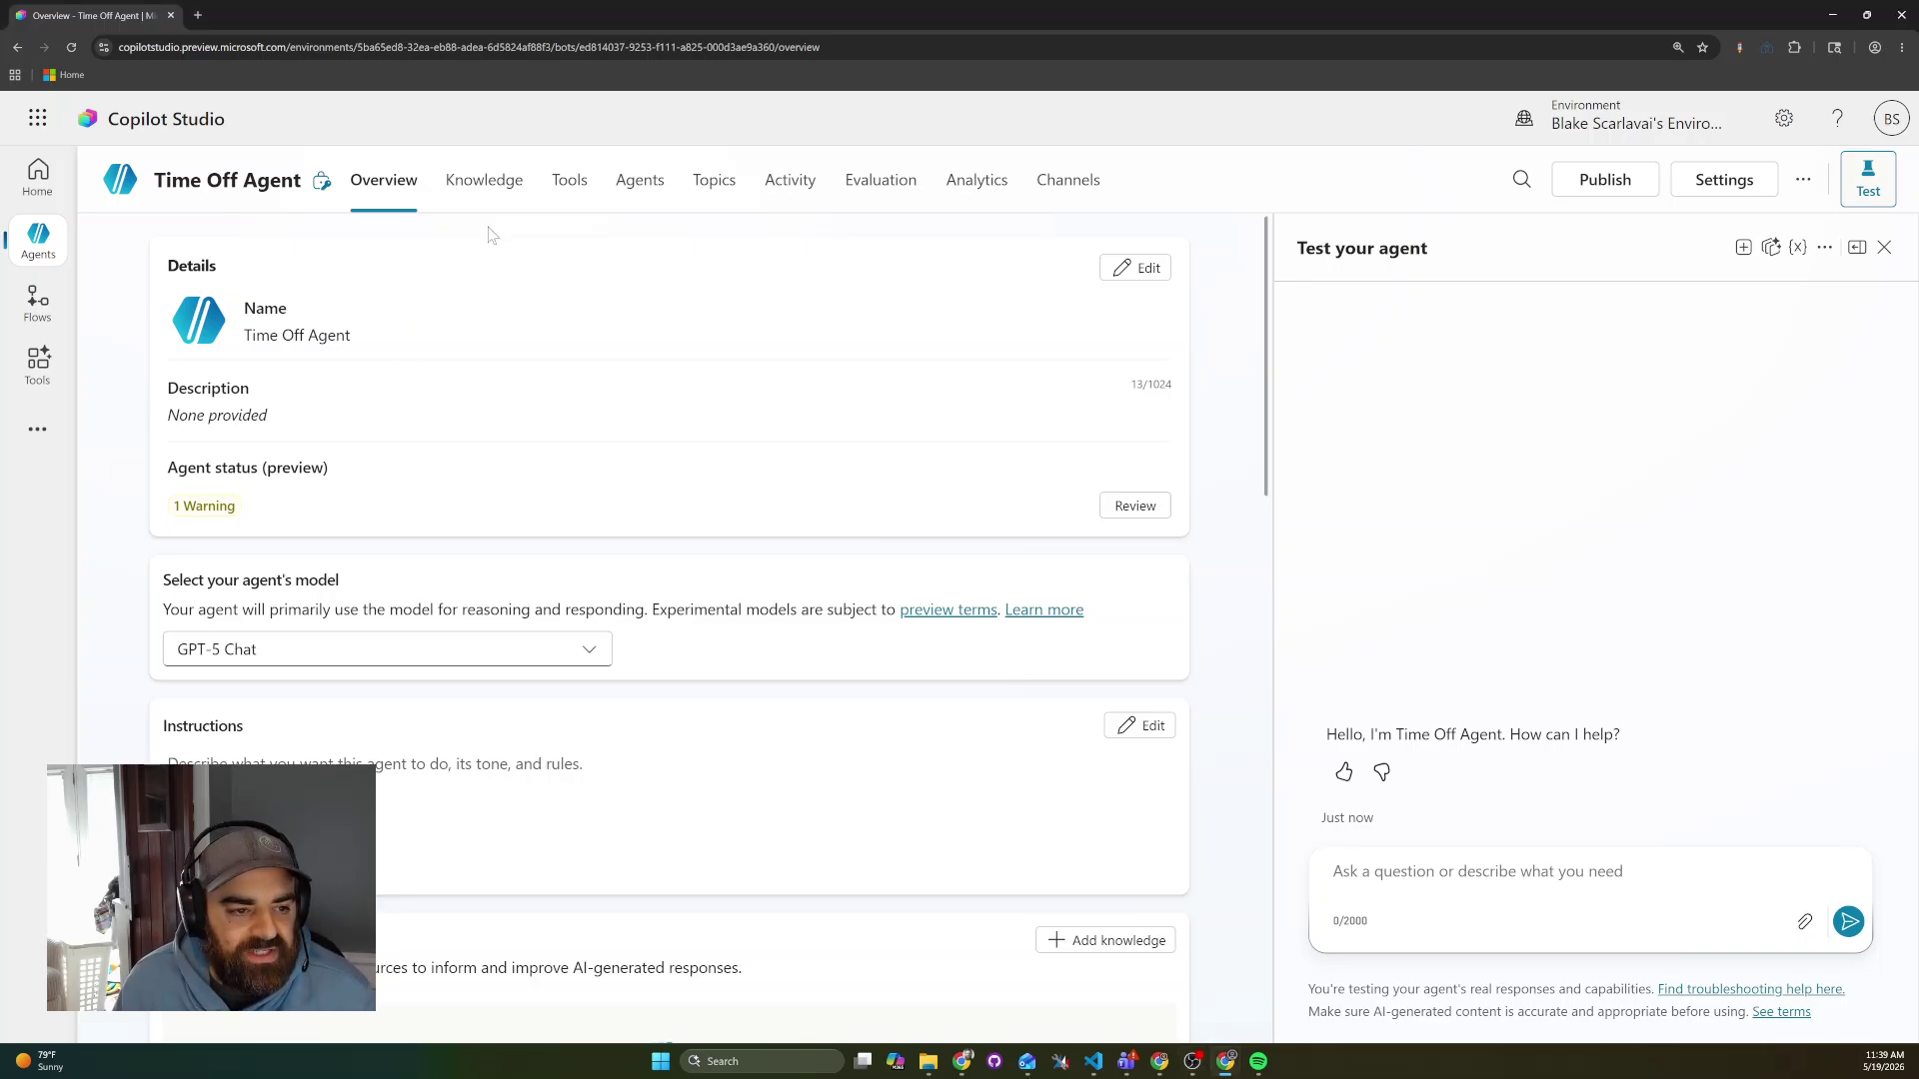
Start a new agent flow as a tool for the Time Off Agent.
click(566, 194)
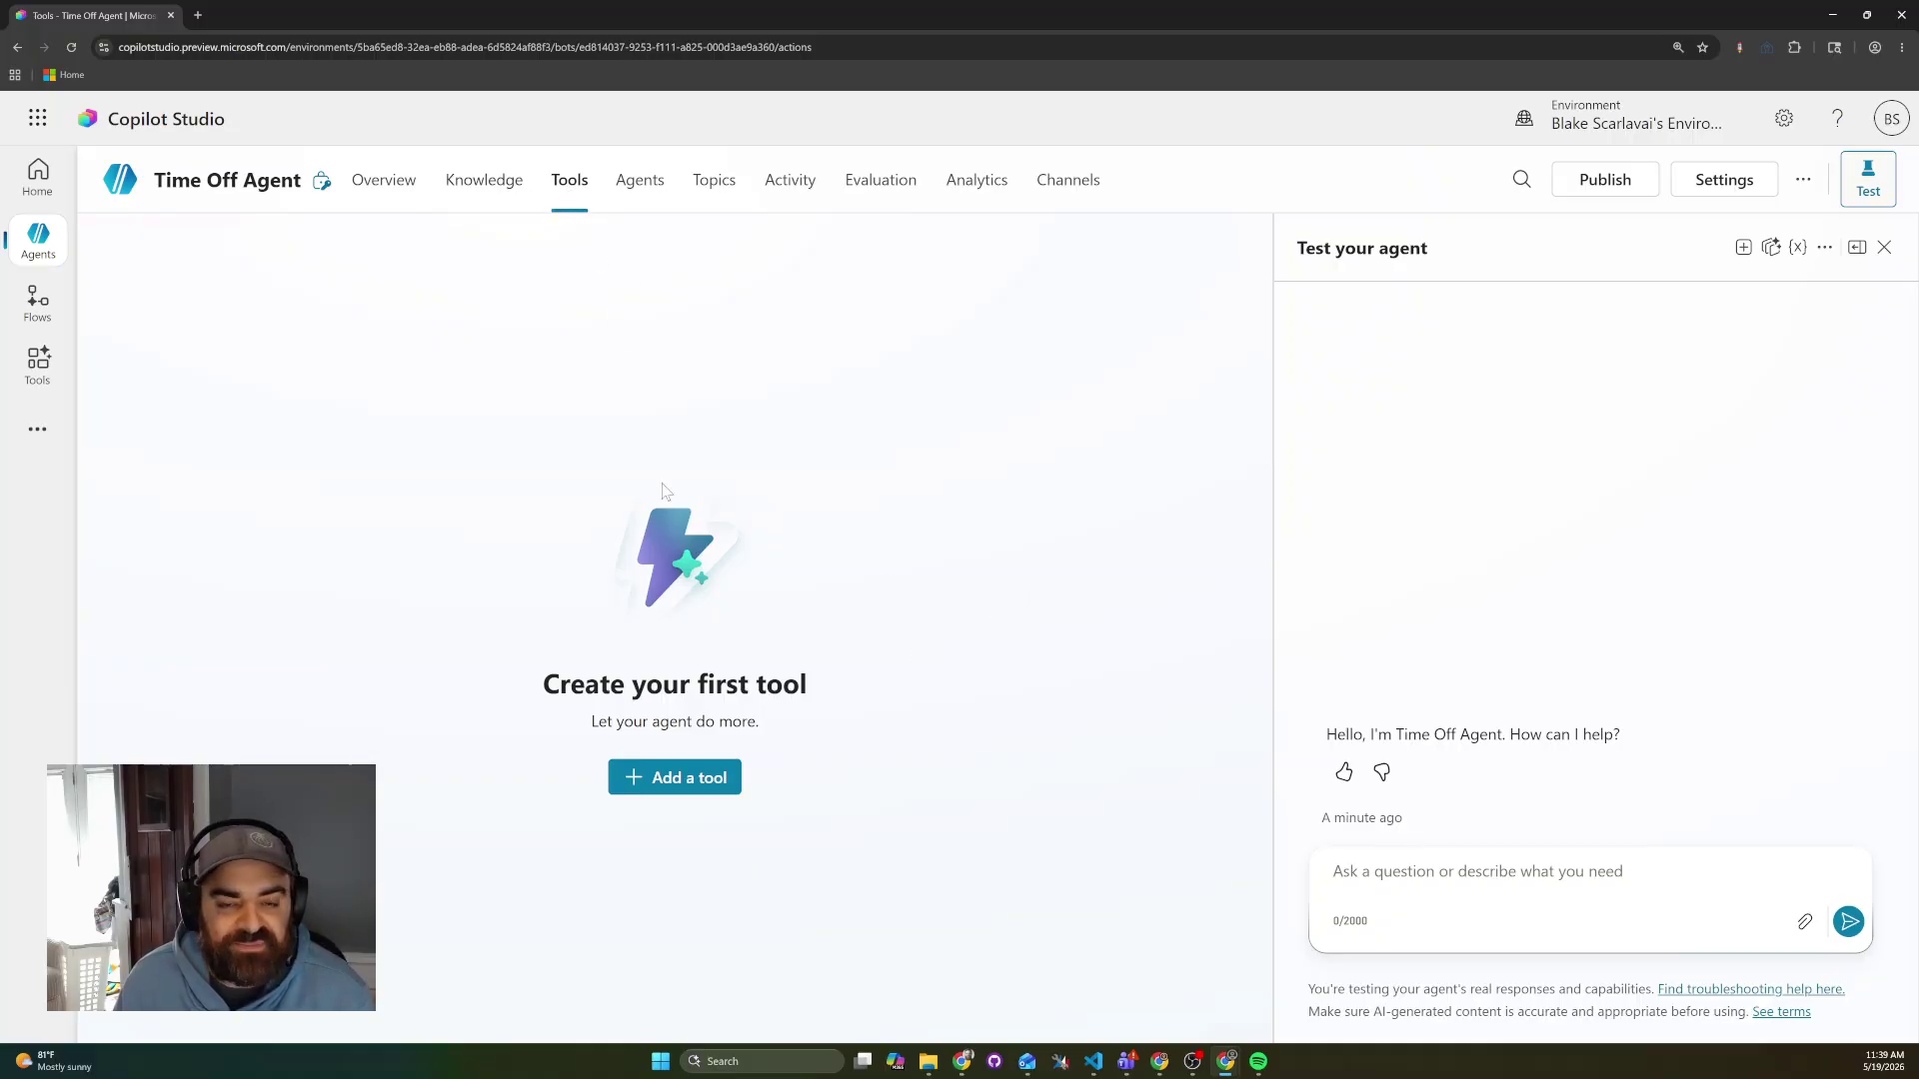
click(702, 788)
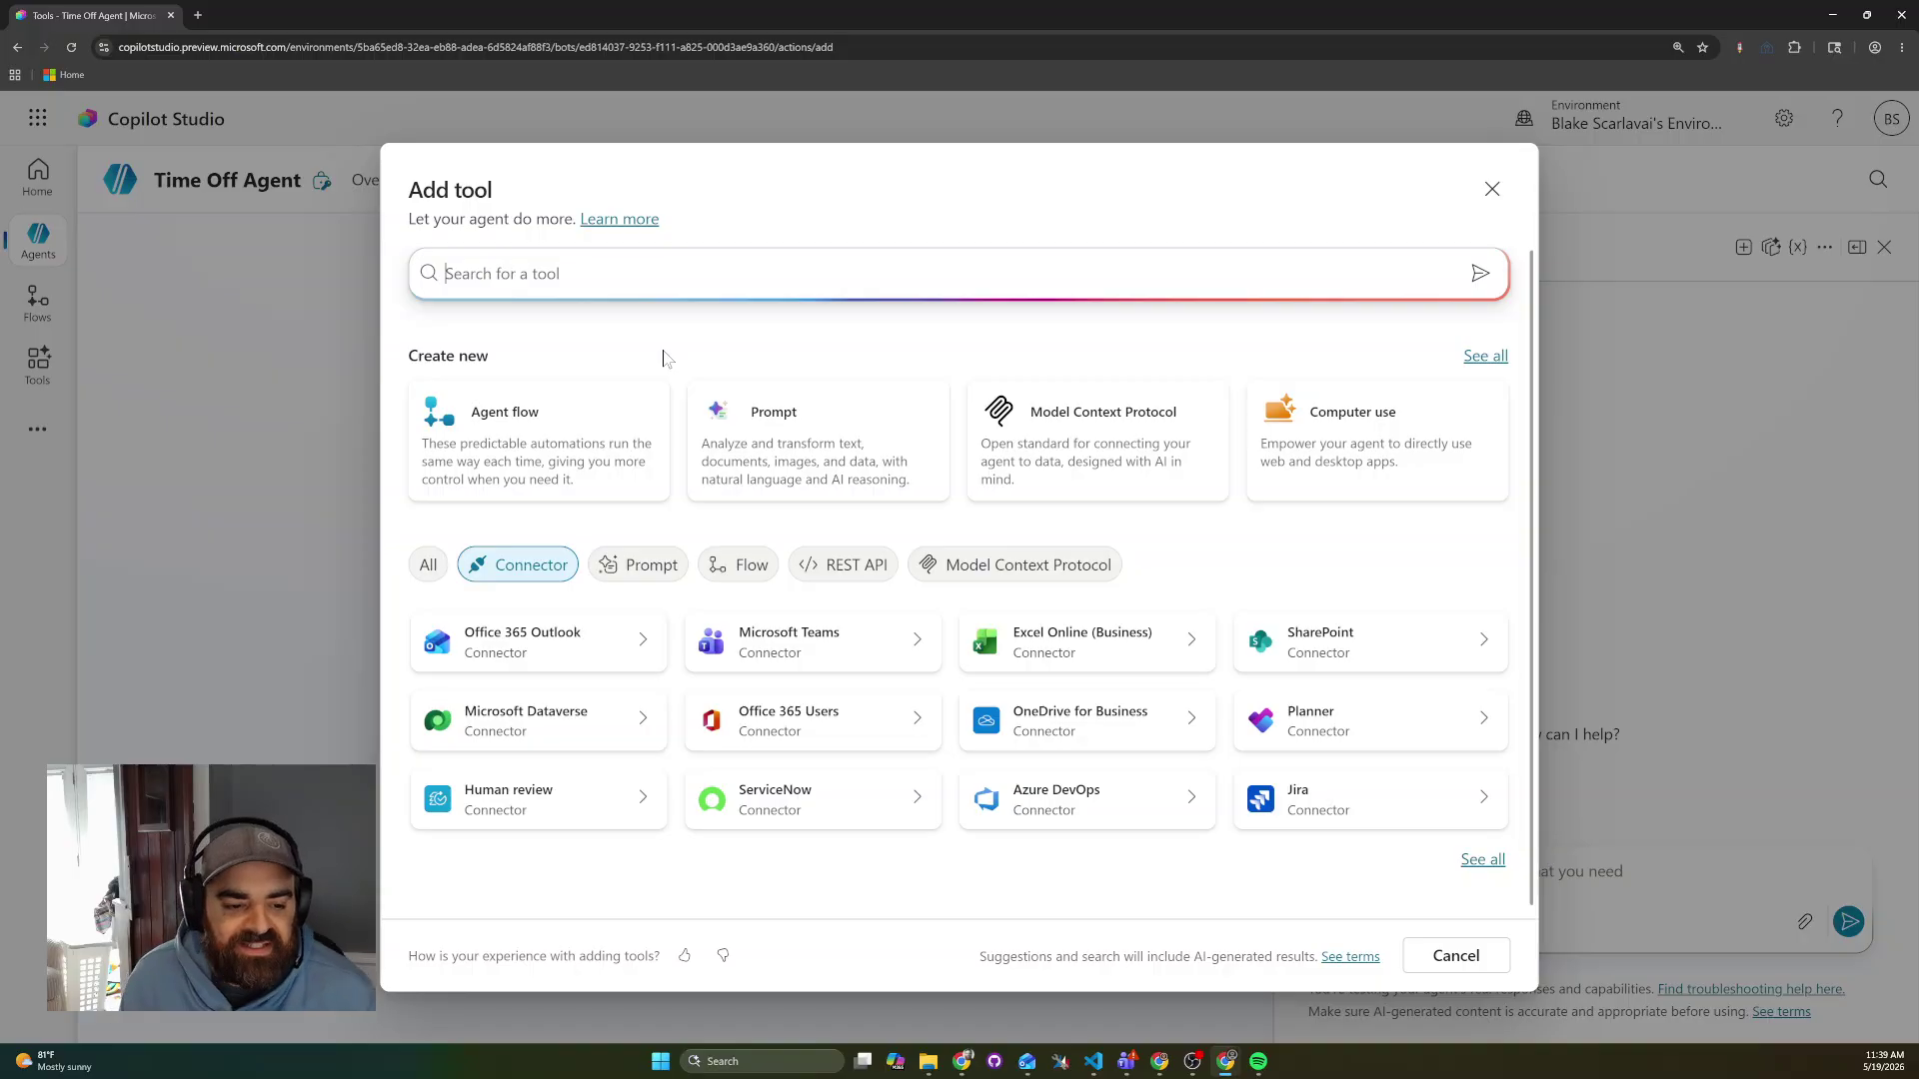
click(511, 457)
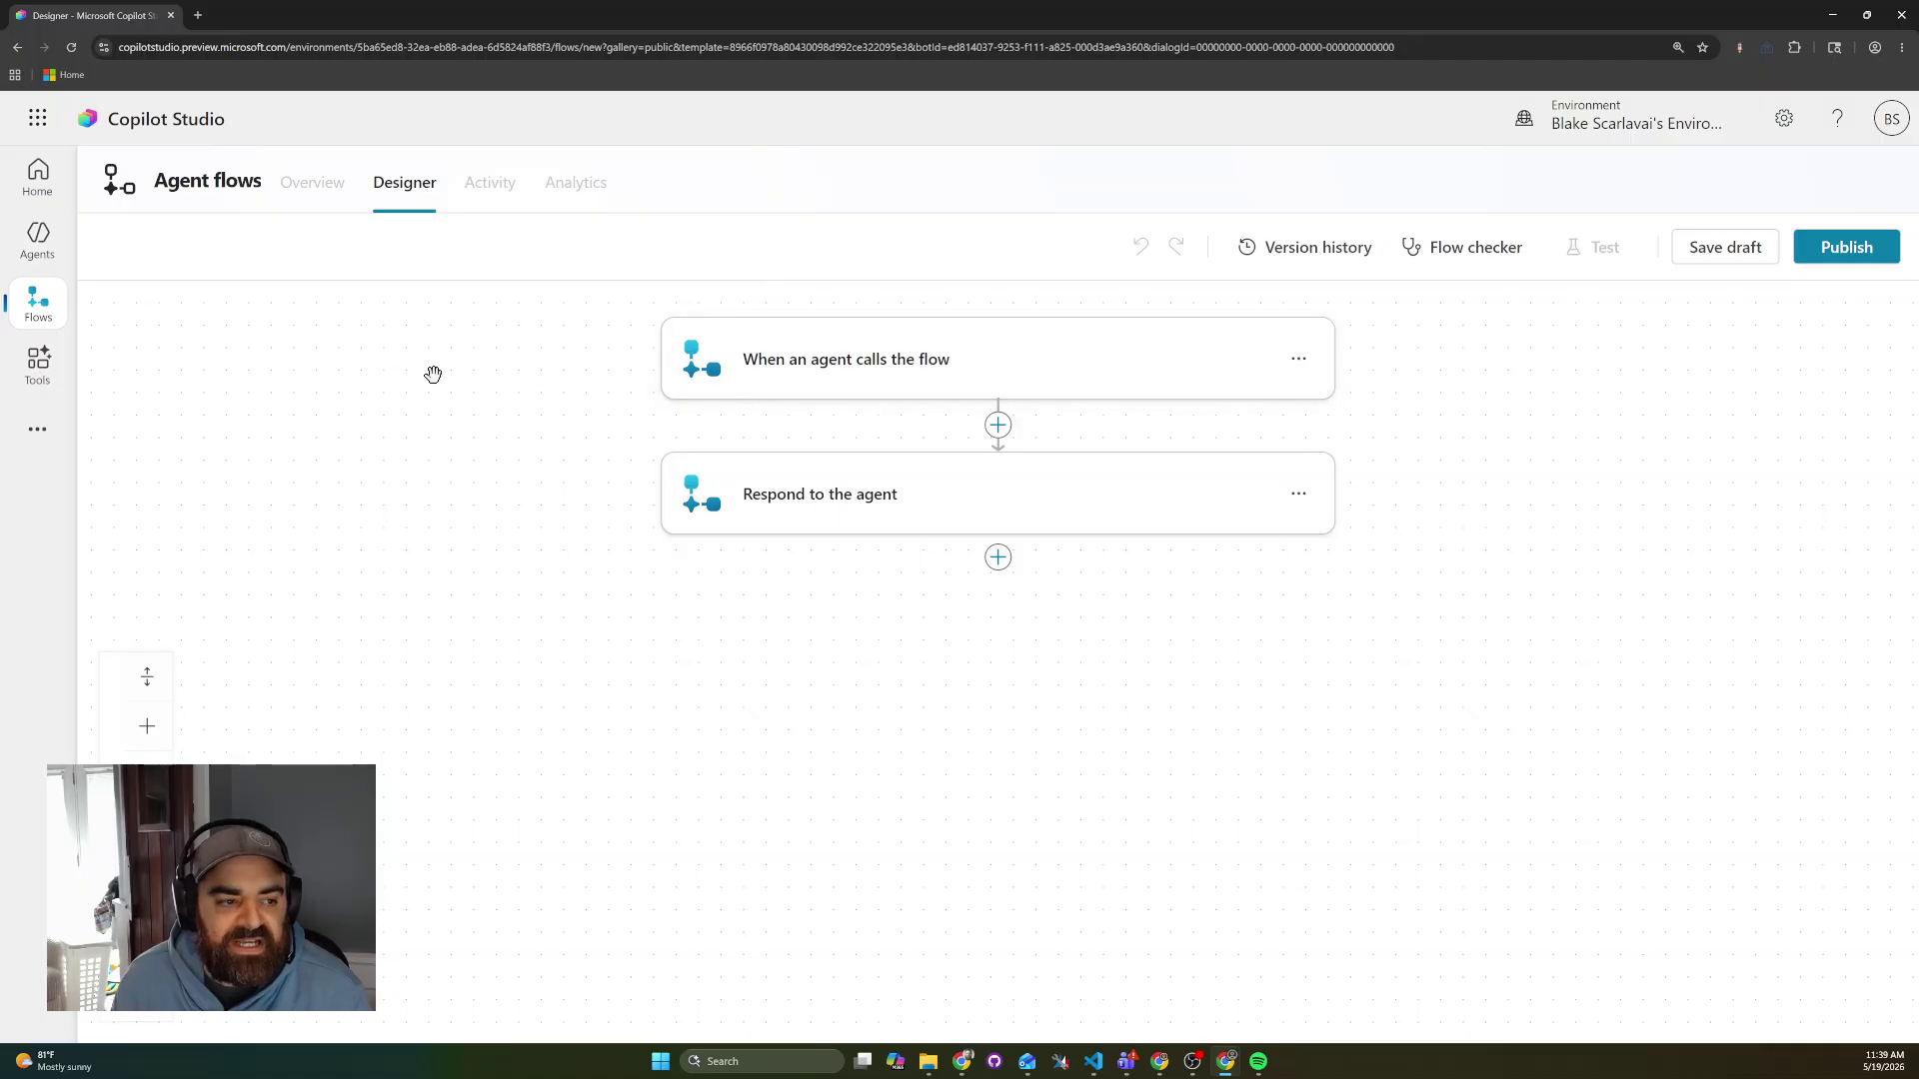
Leave the agent flow designer without saving and create a new workflow from the Workflows page.
click(45, 305)
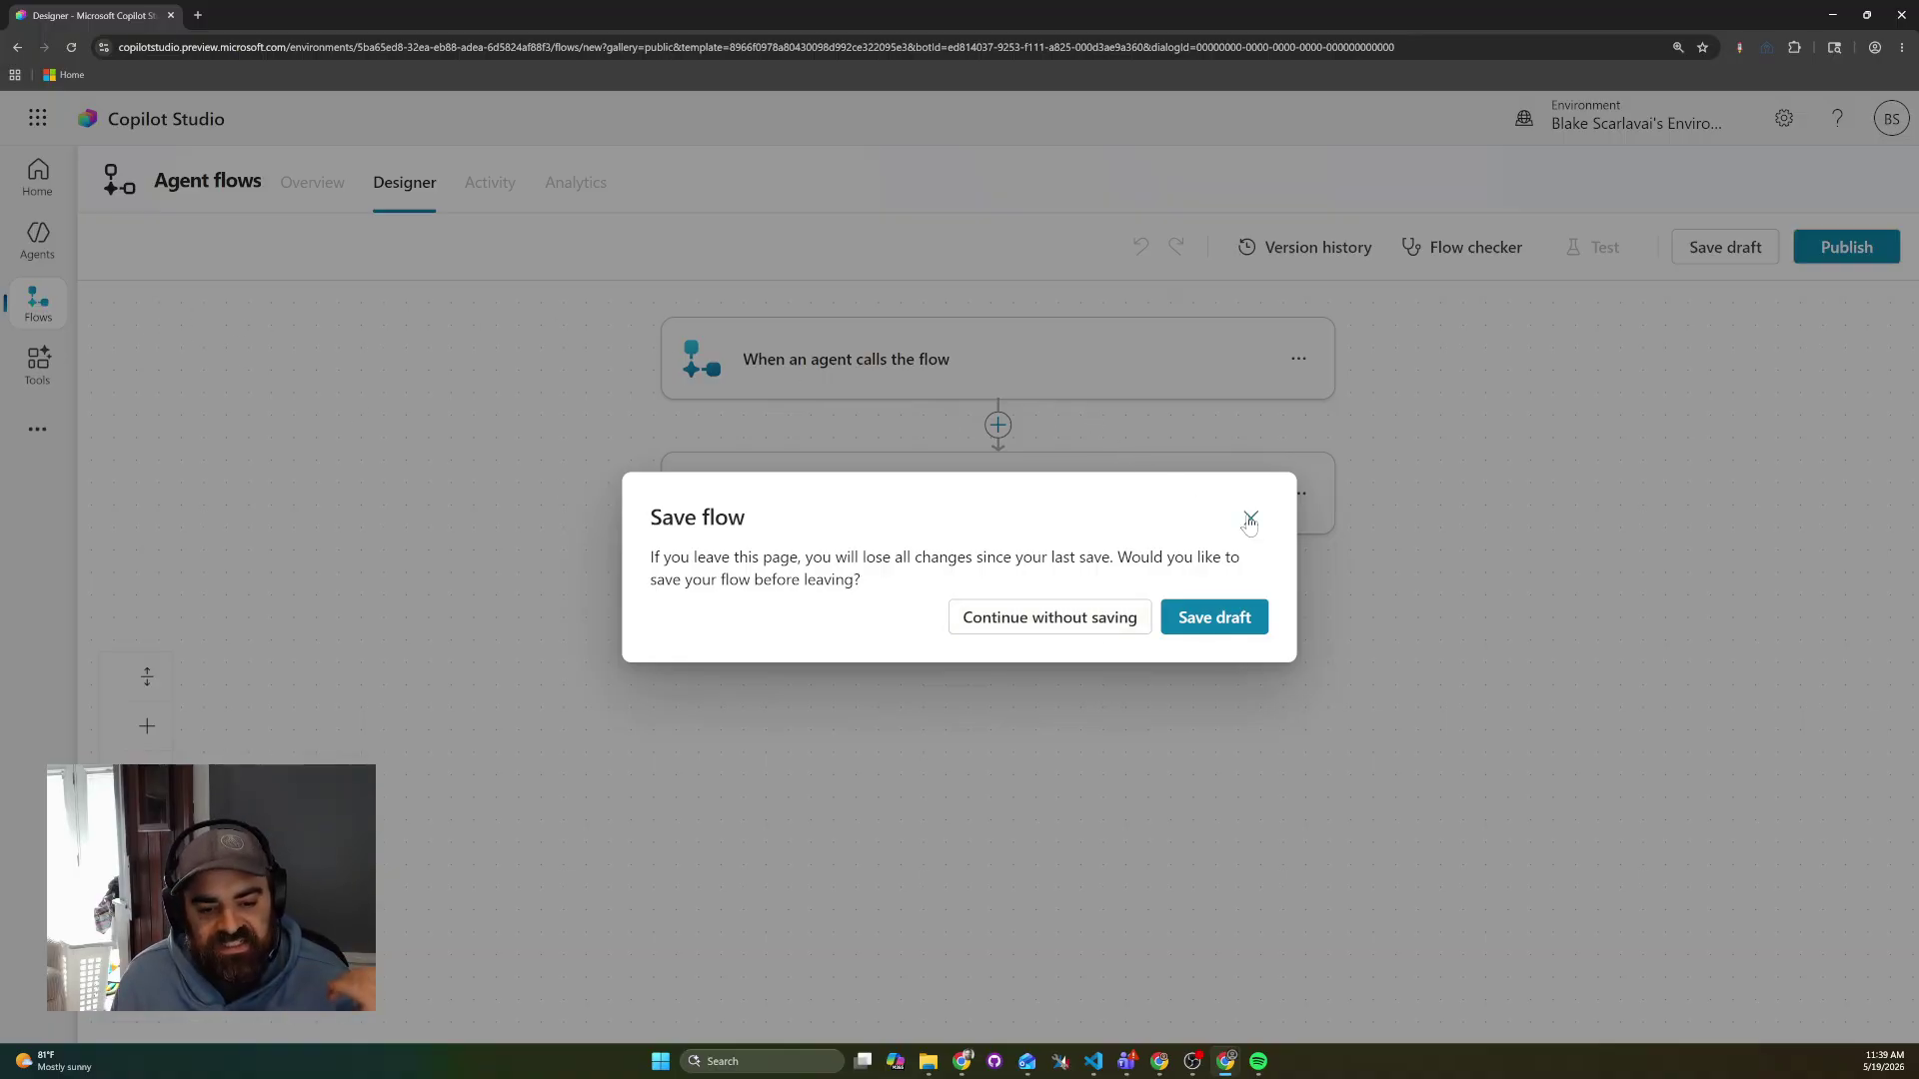
click(1035, 618)
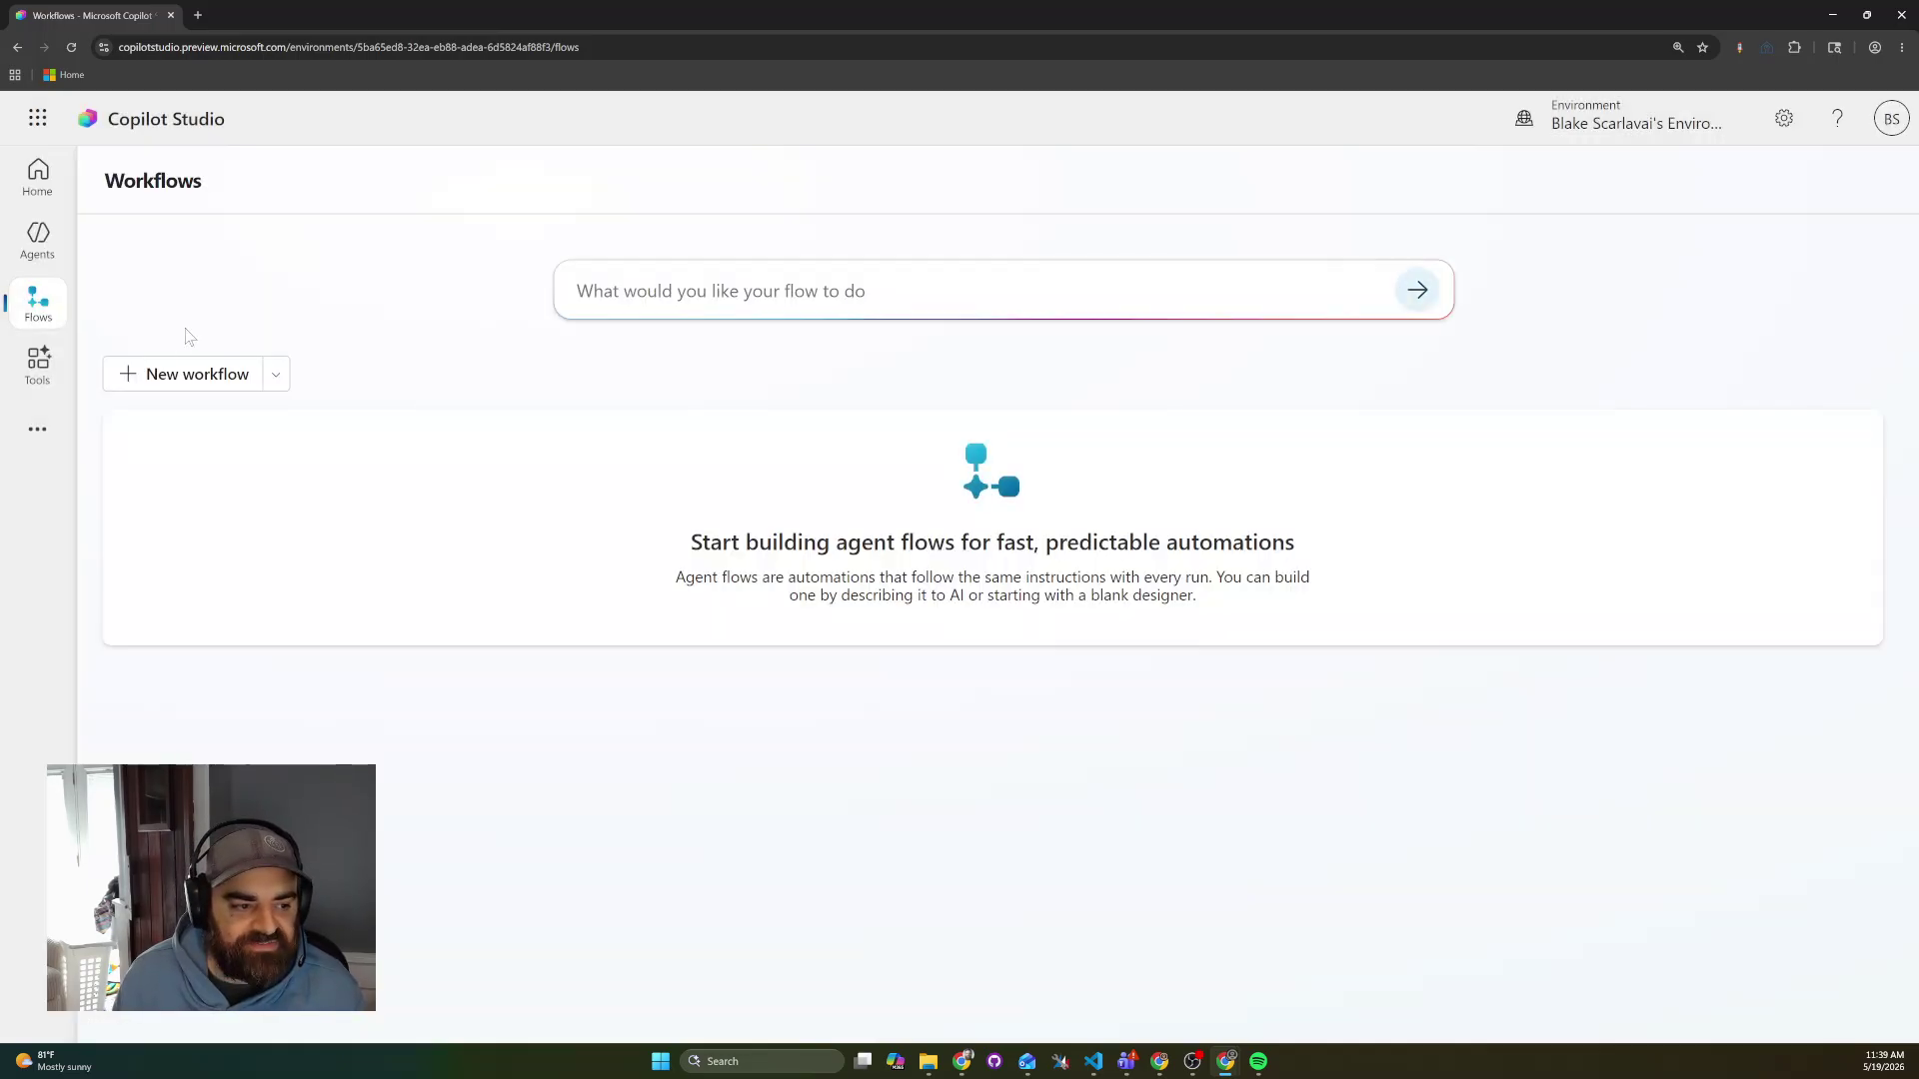
click(196, 385)
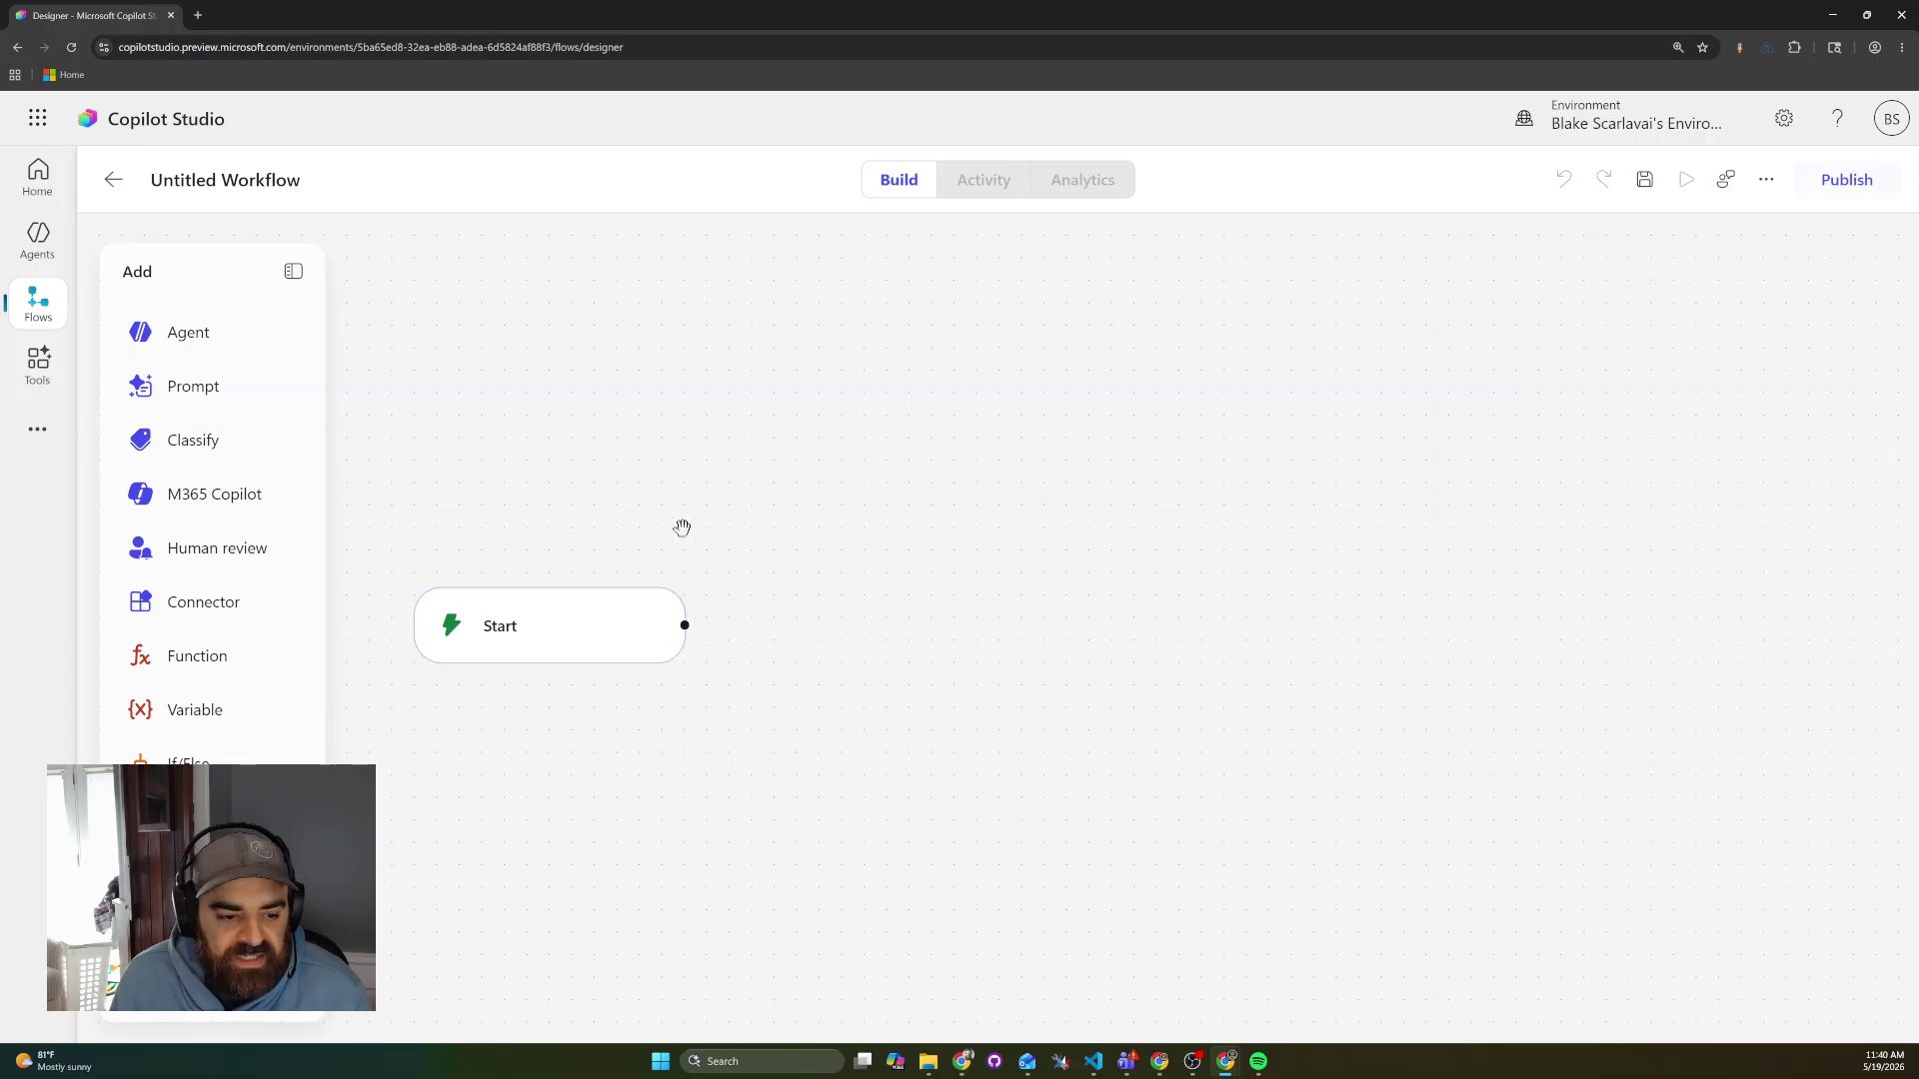
Set the trigger type of the workflow's Start node to Connector.
click(613, 620)
click(595, 626)
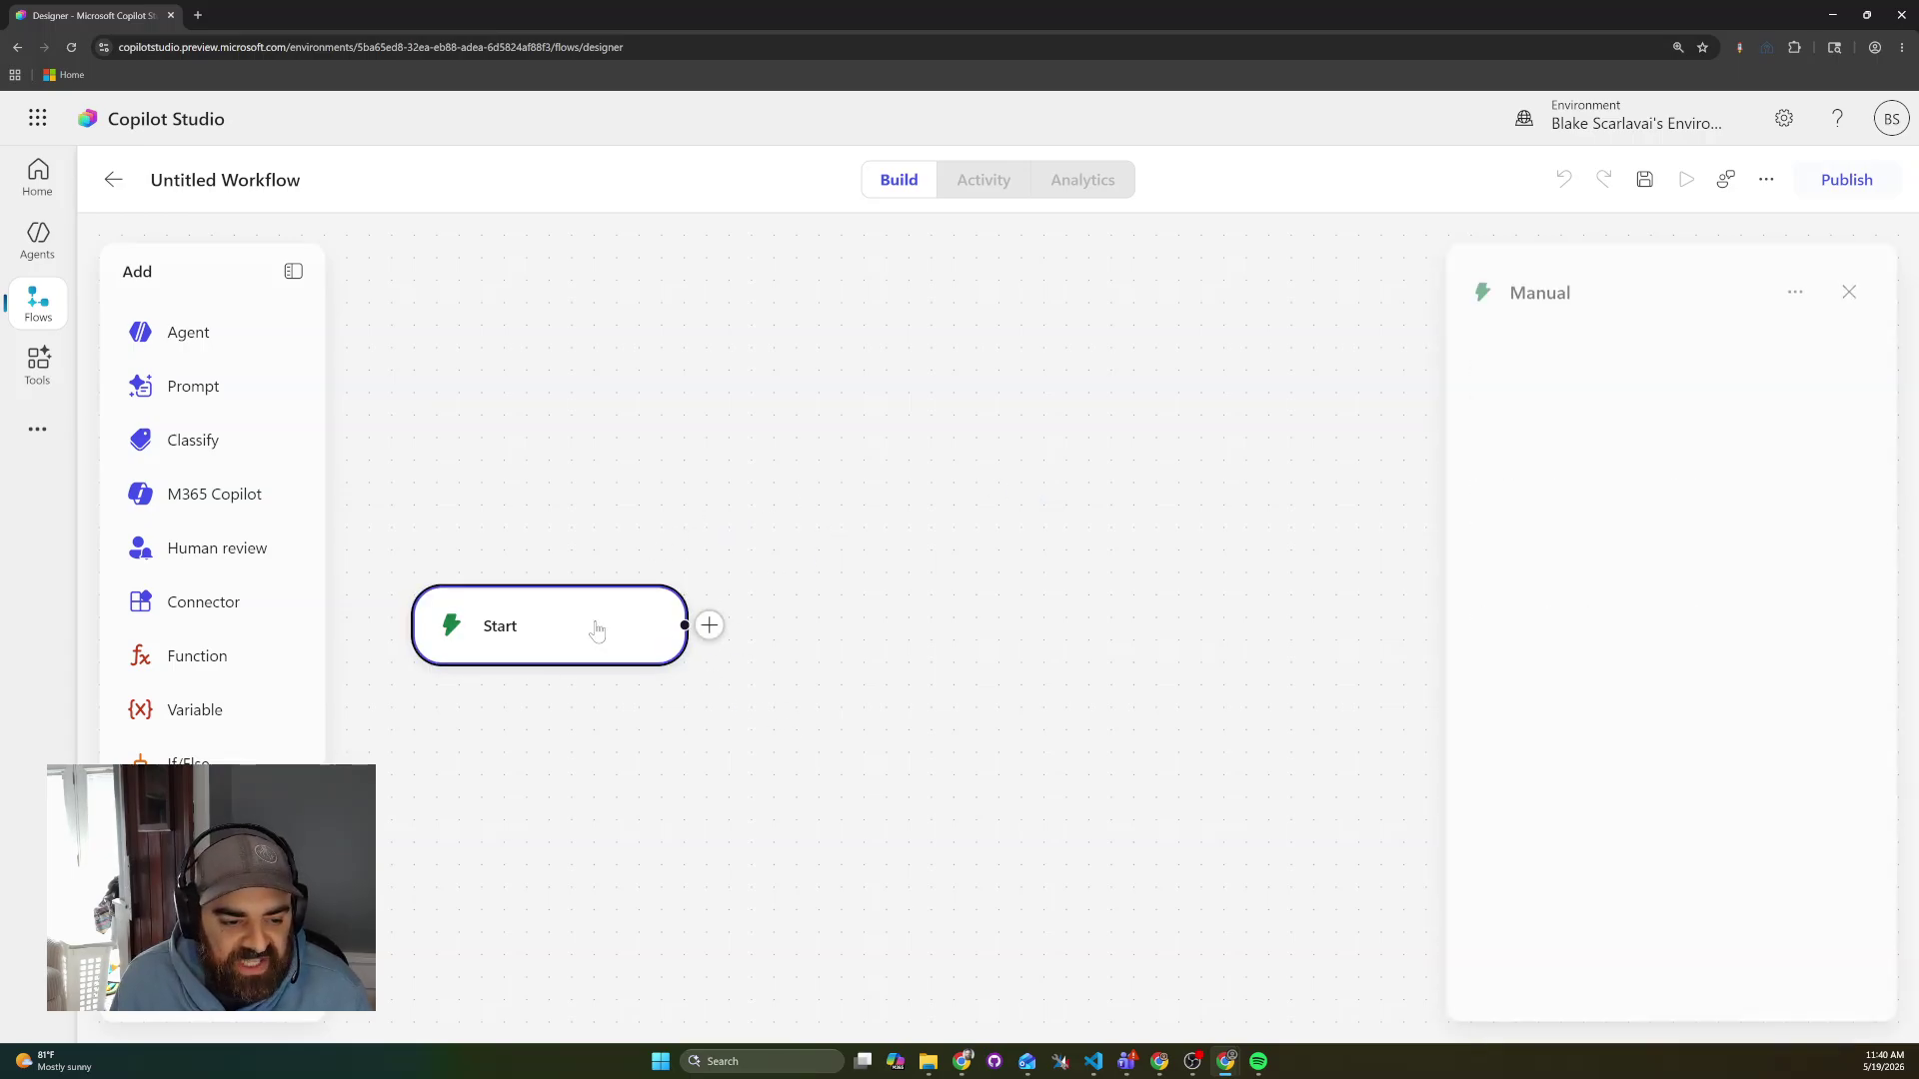
click(570, 645)
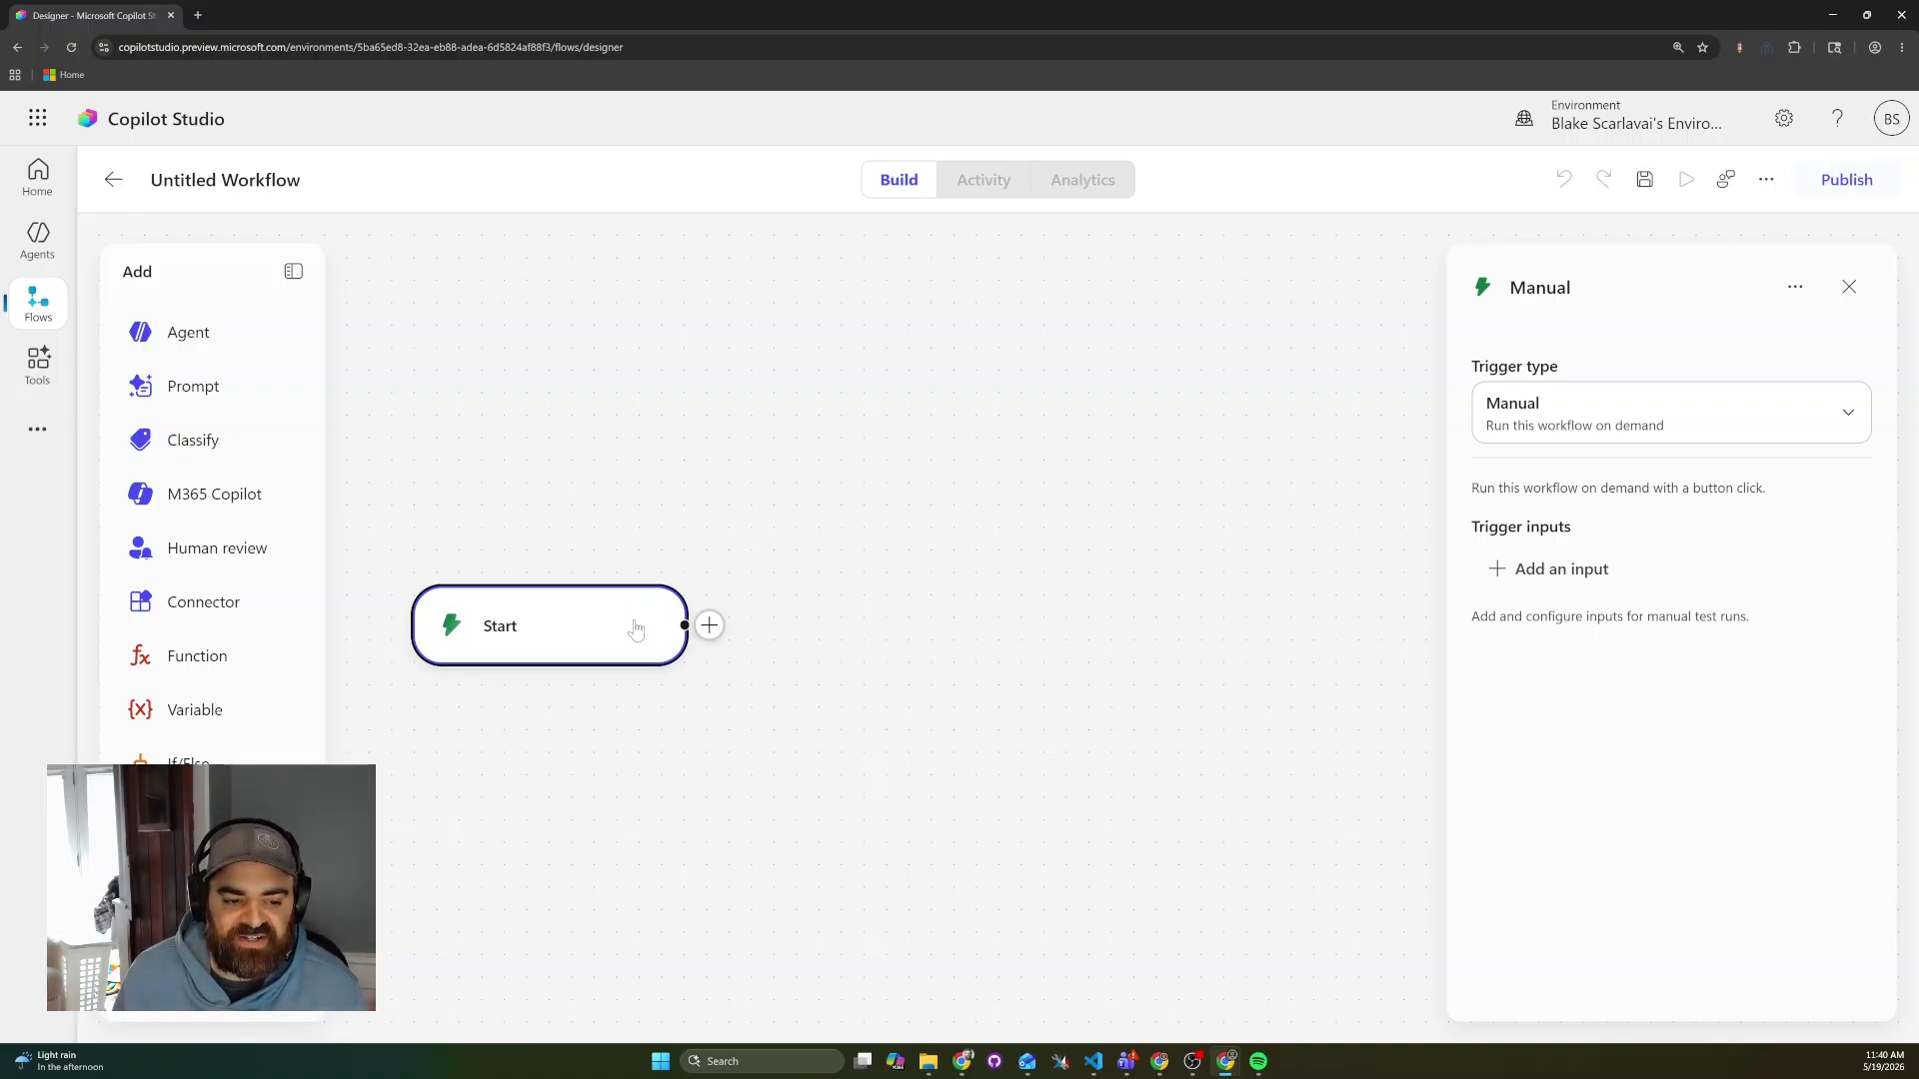
click(1632, 419)
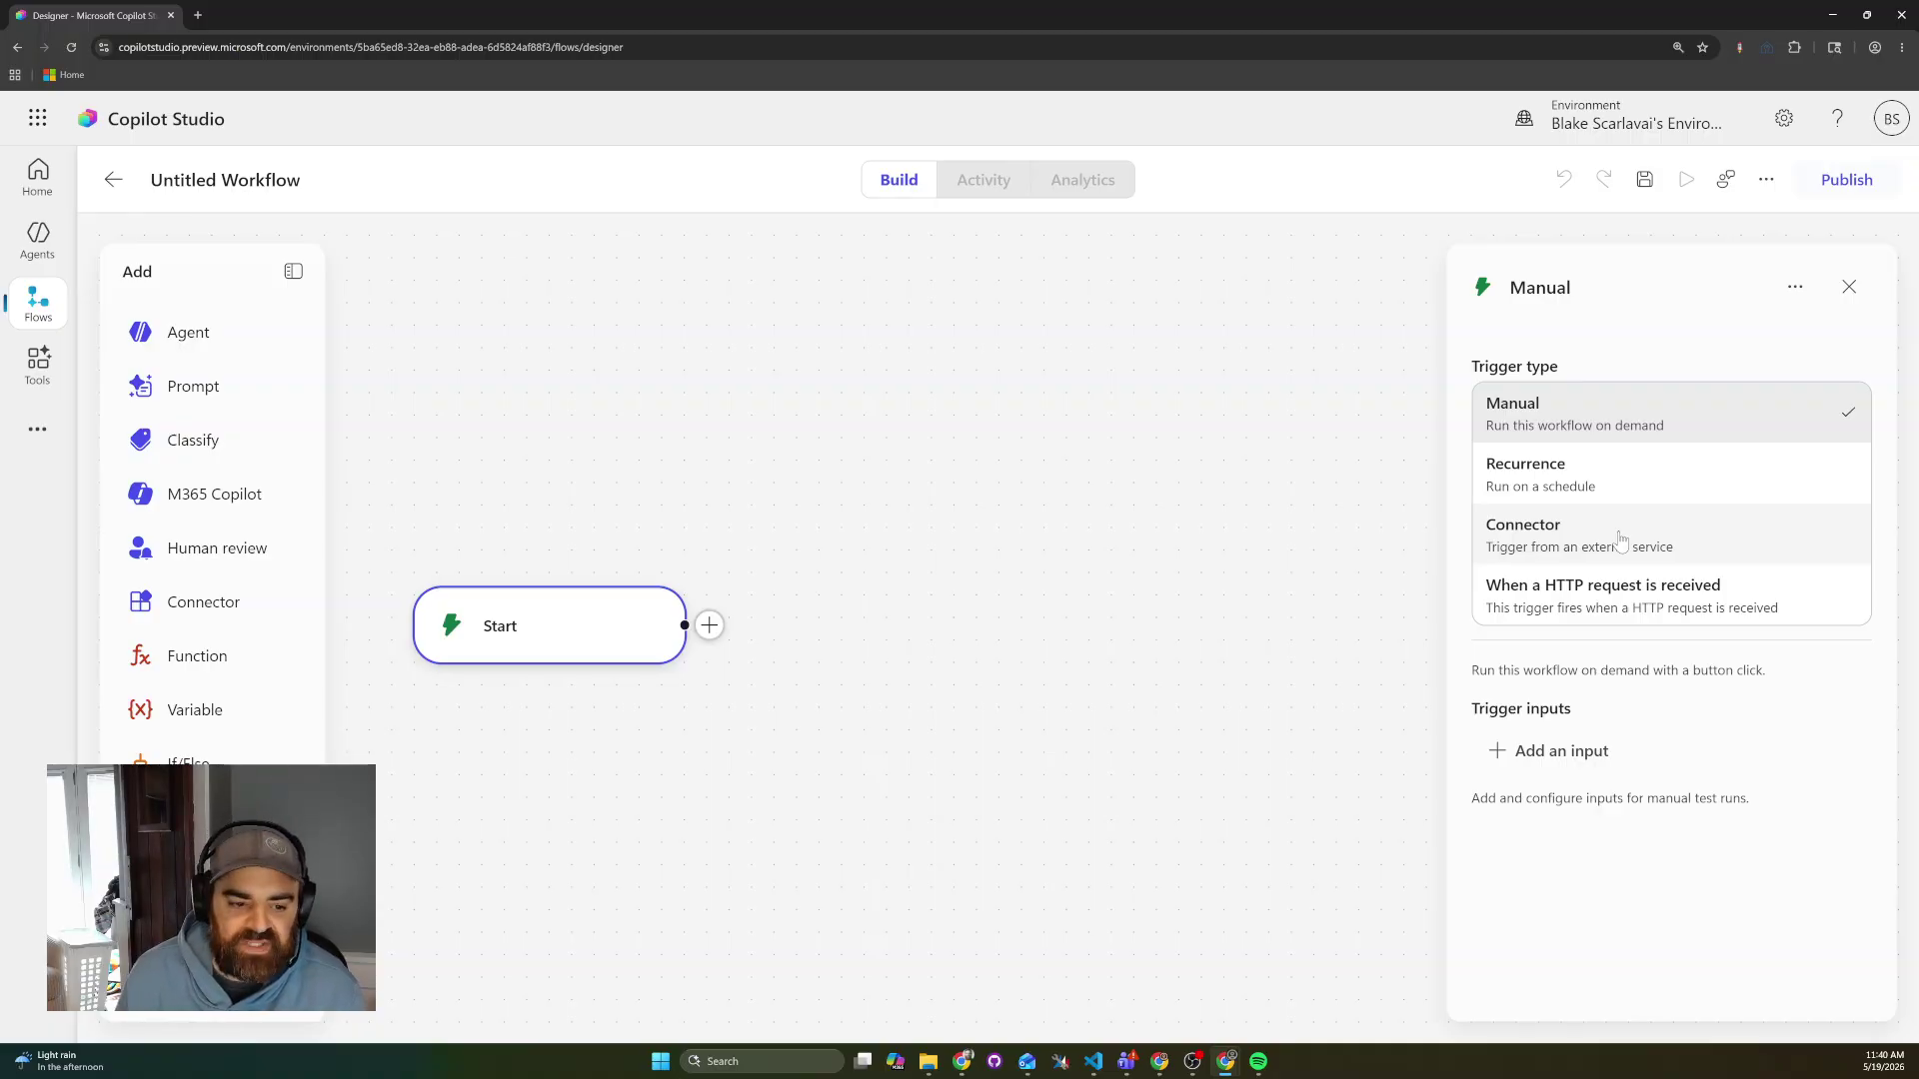
click(1049, 503)
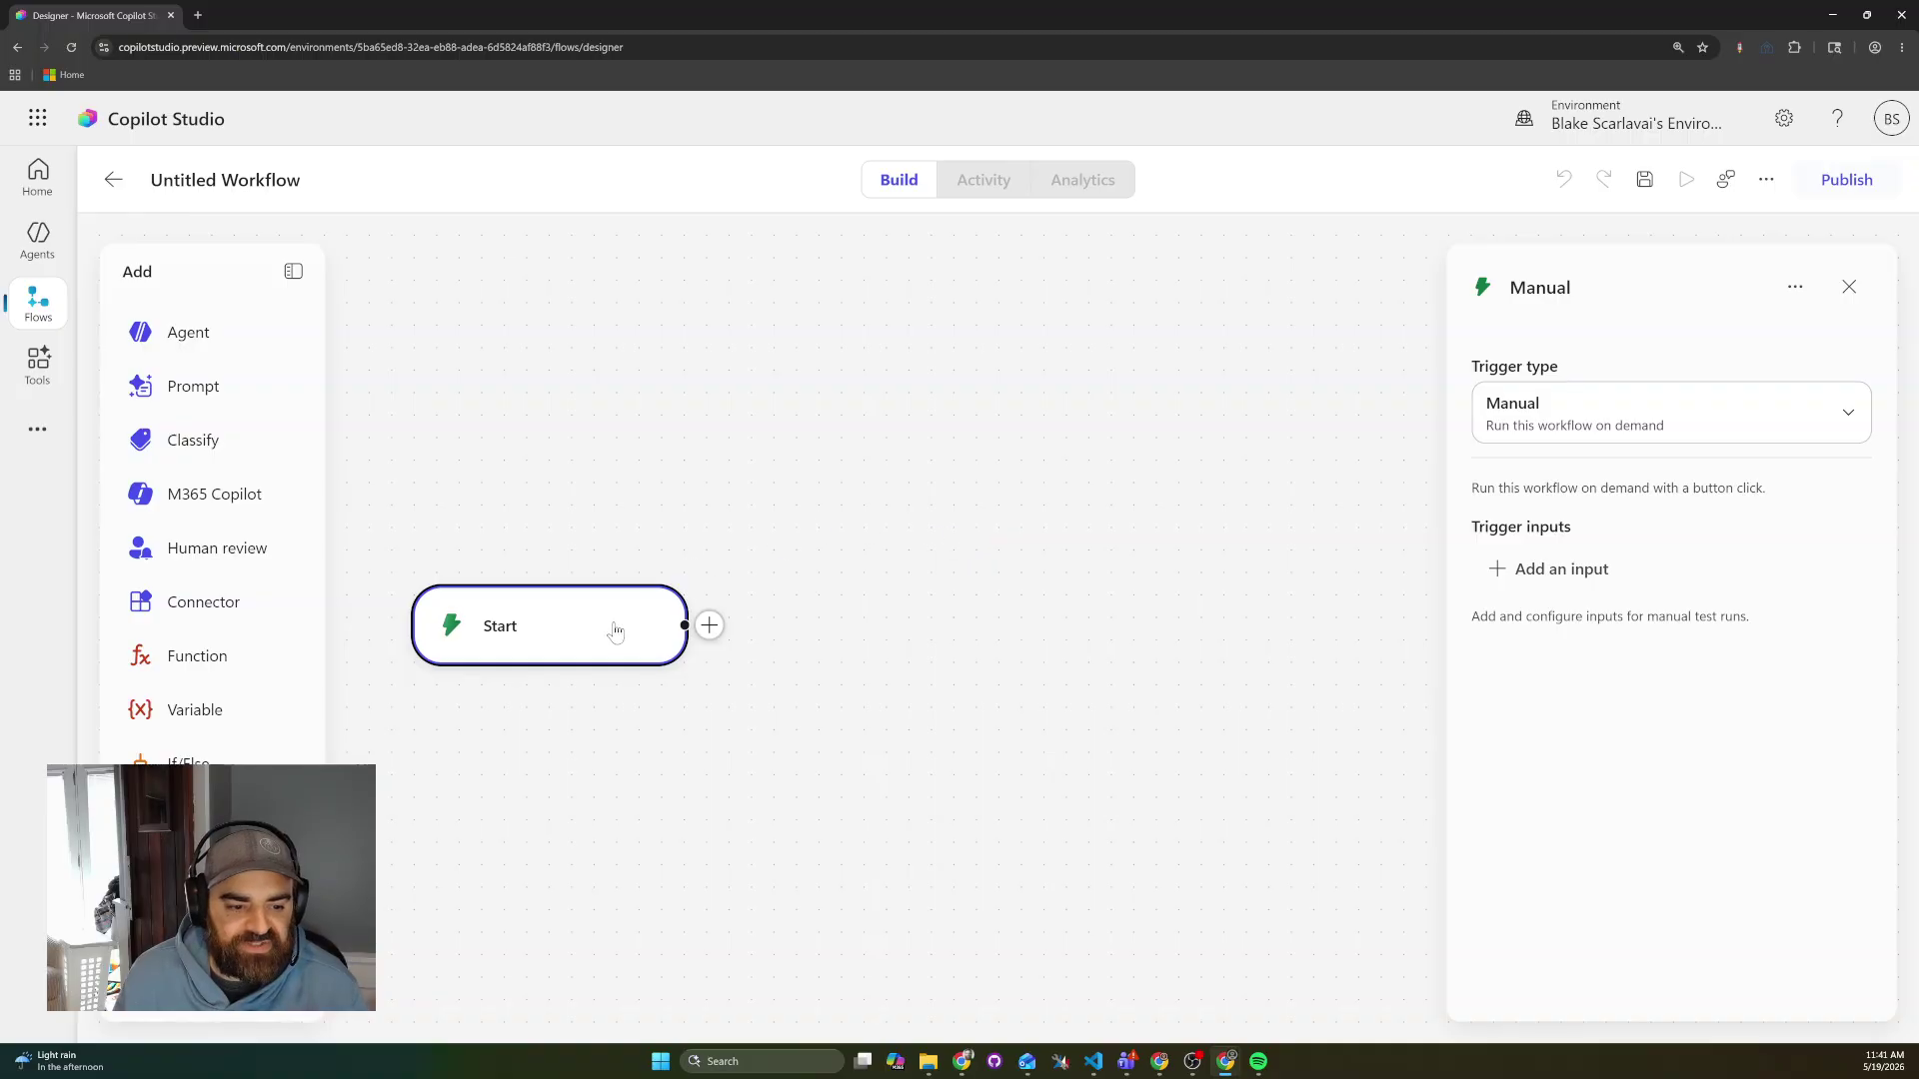
click(1574, 418)
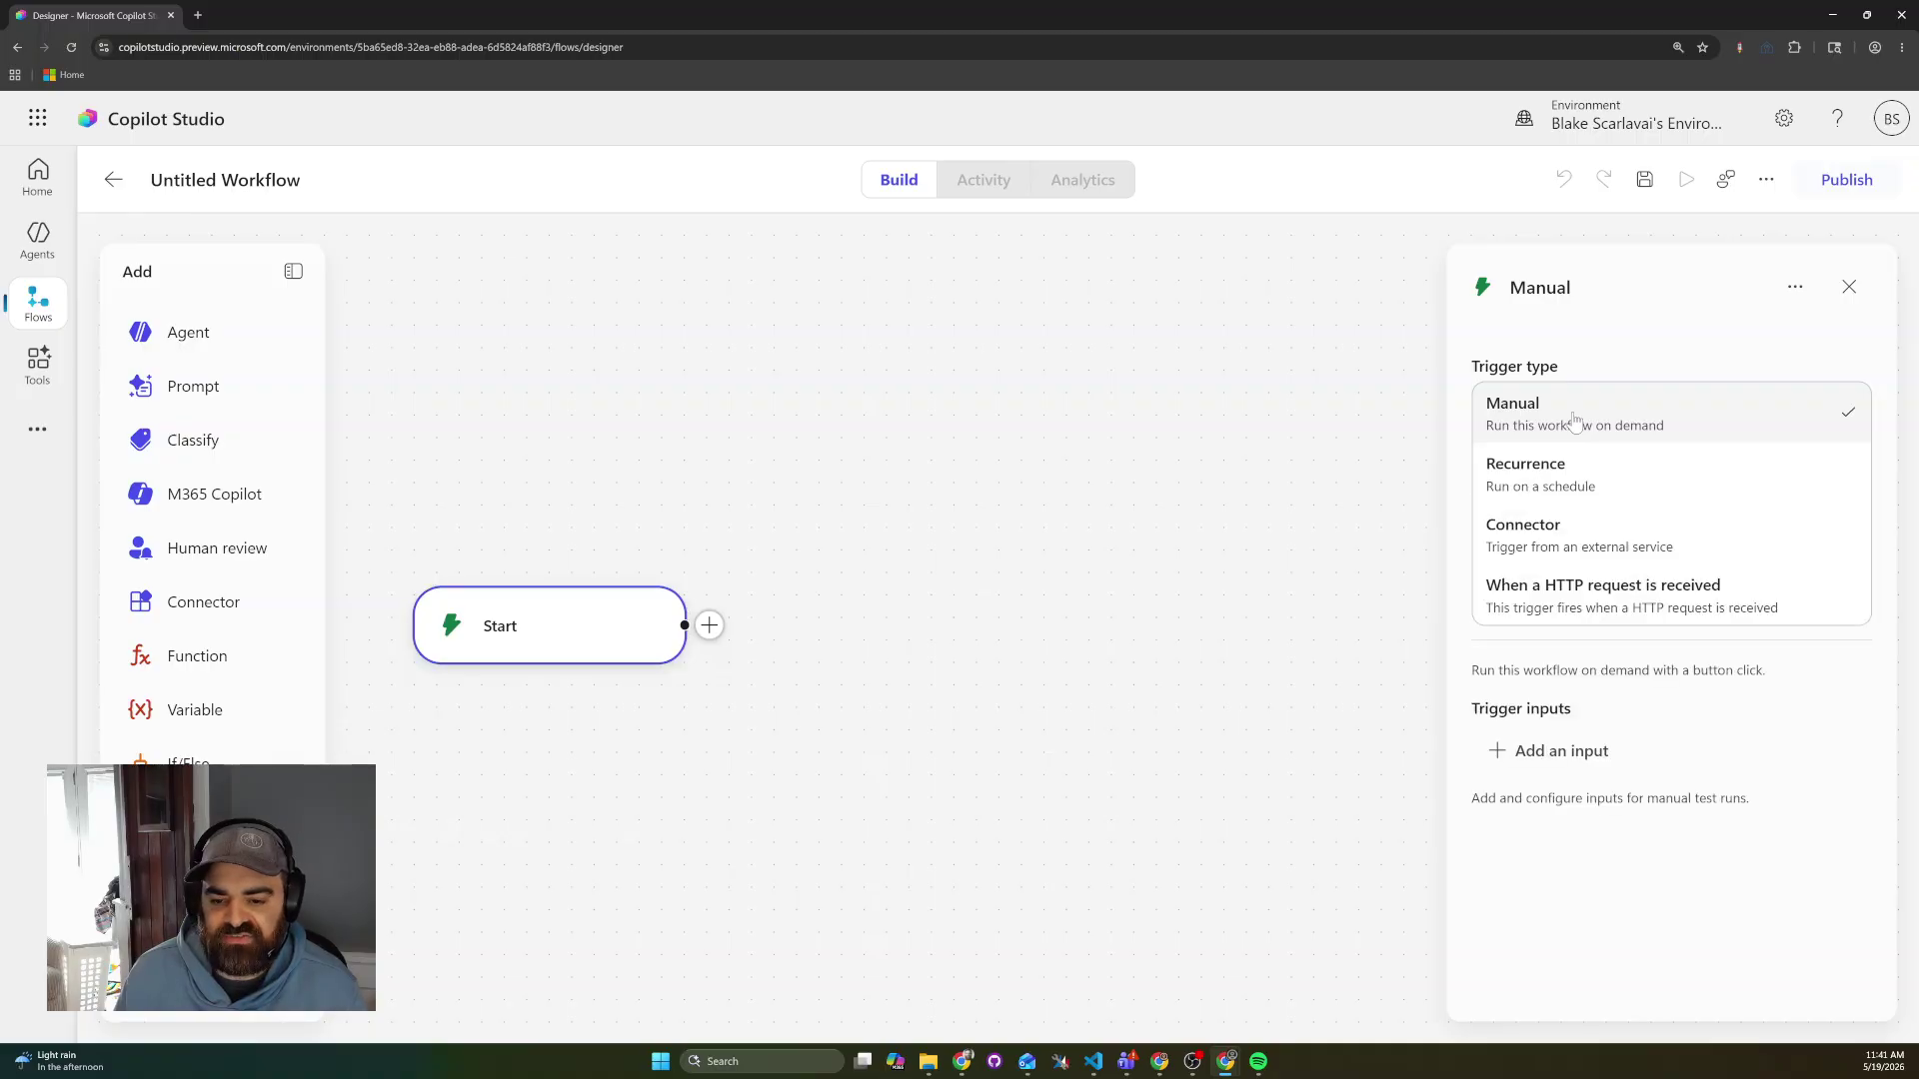
click(1639, 537)
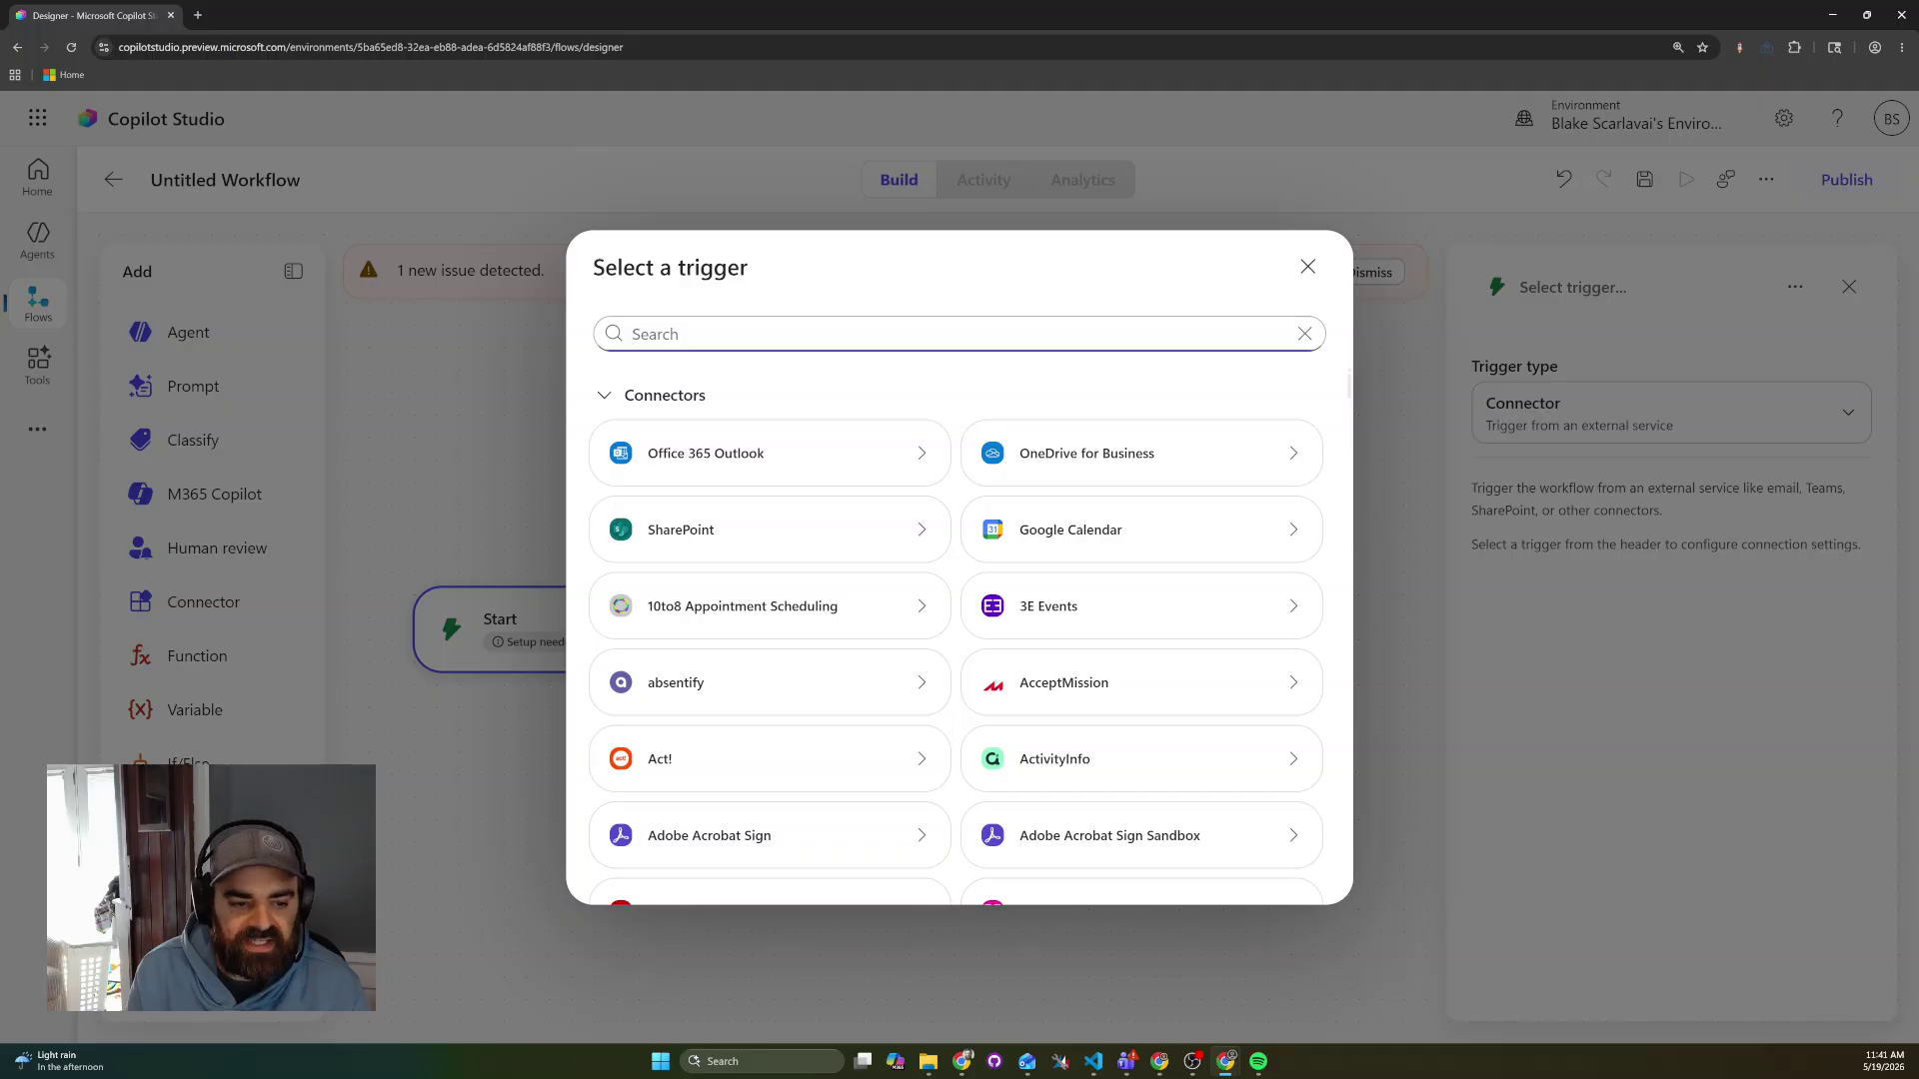
Search the available triggers for "when an agent call" and look through the matches.
text(when an)
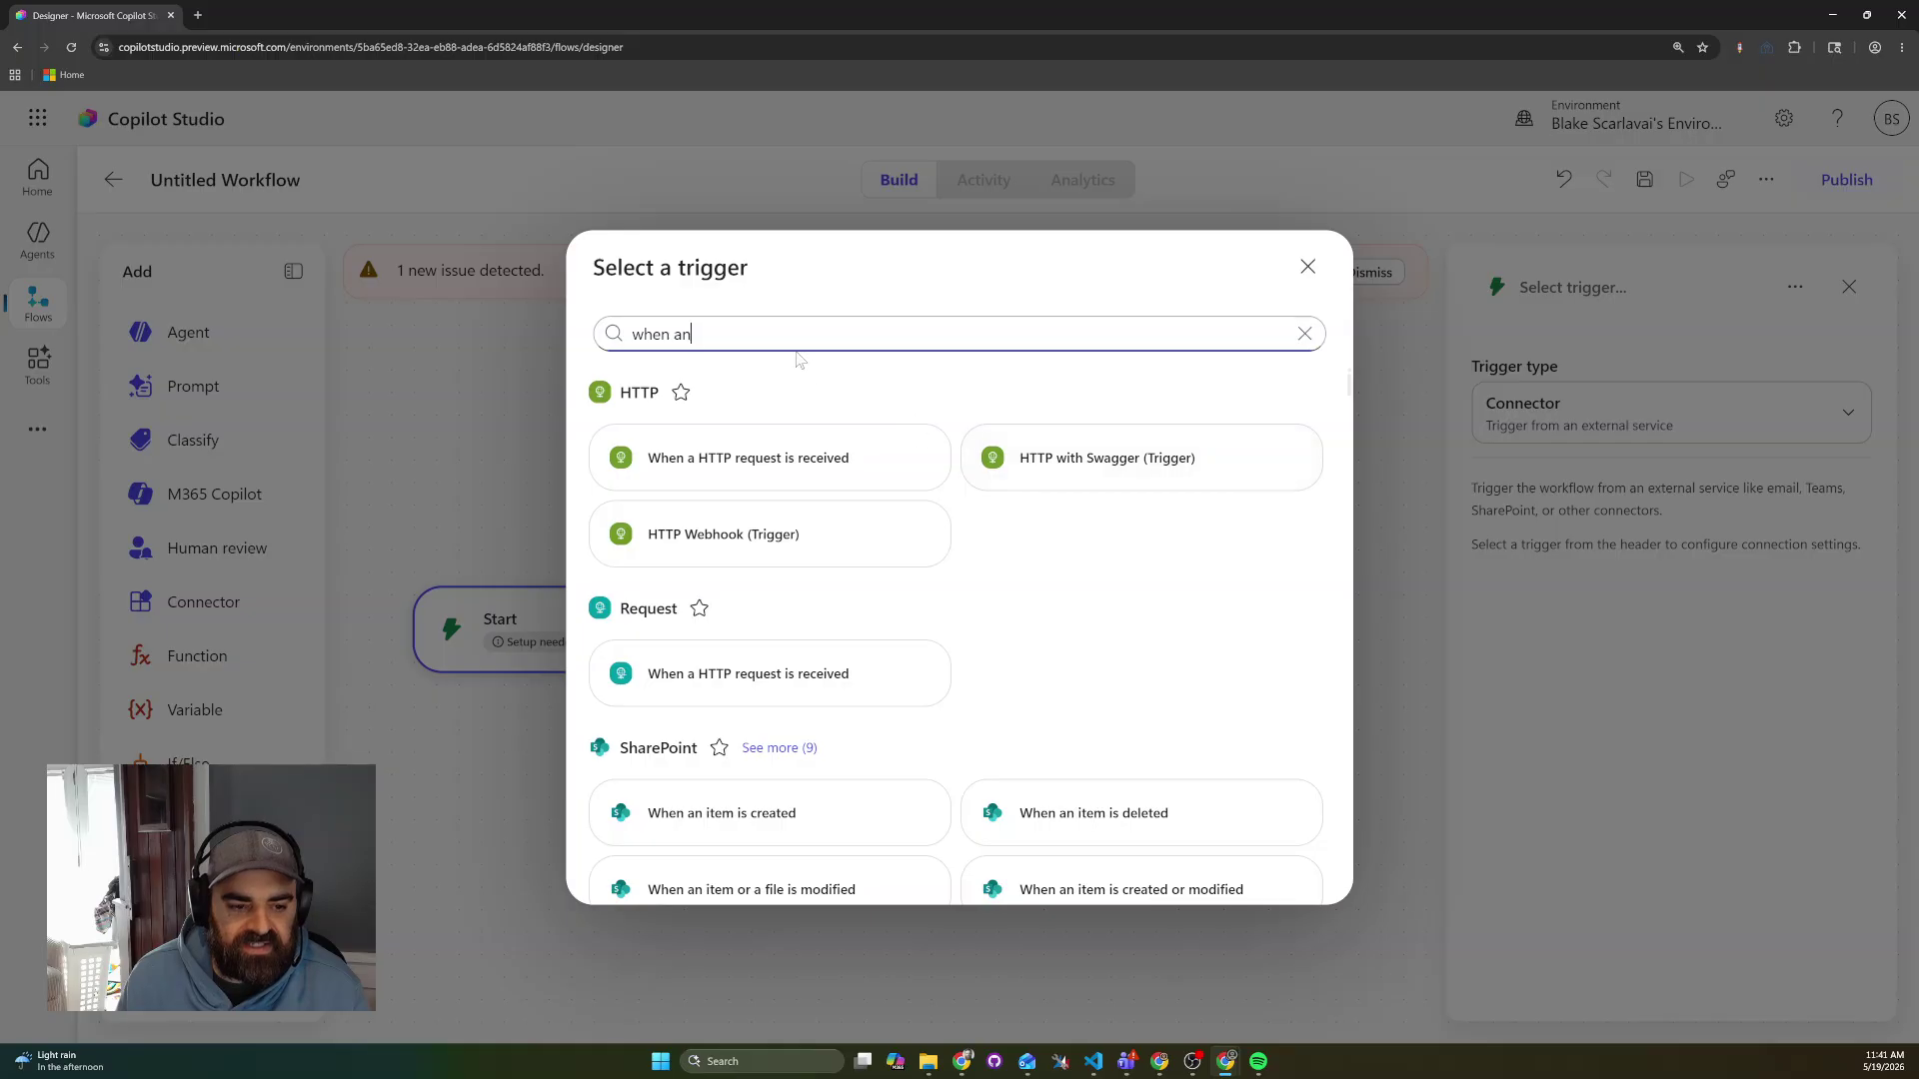
text( agent)
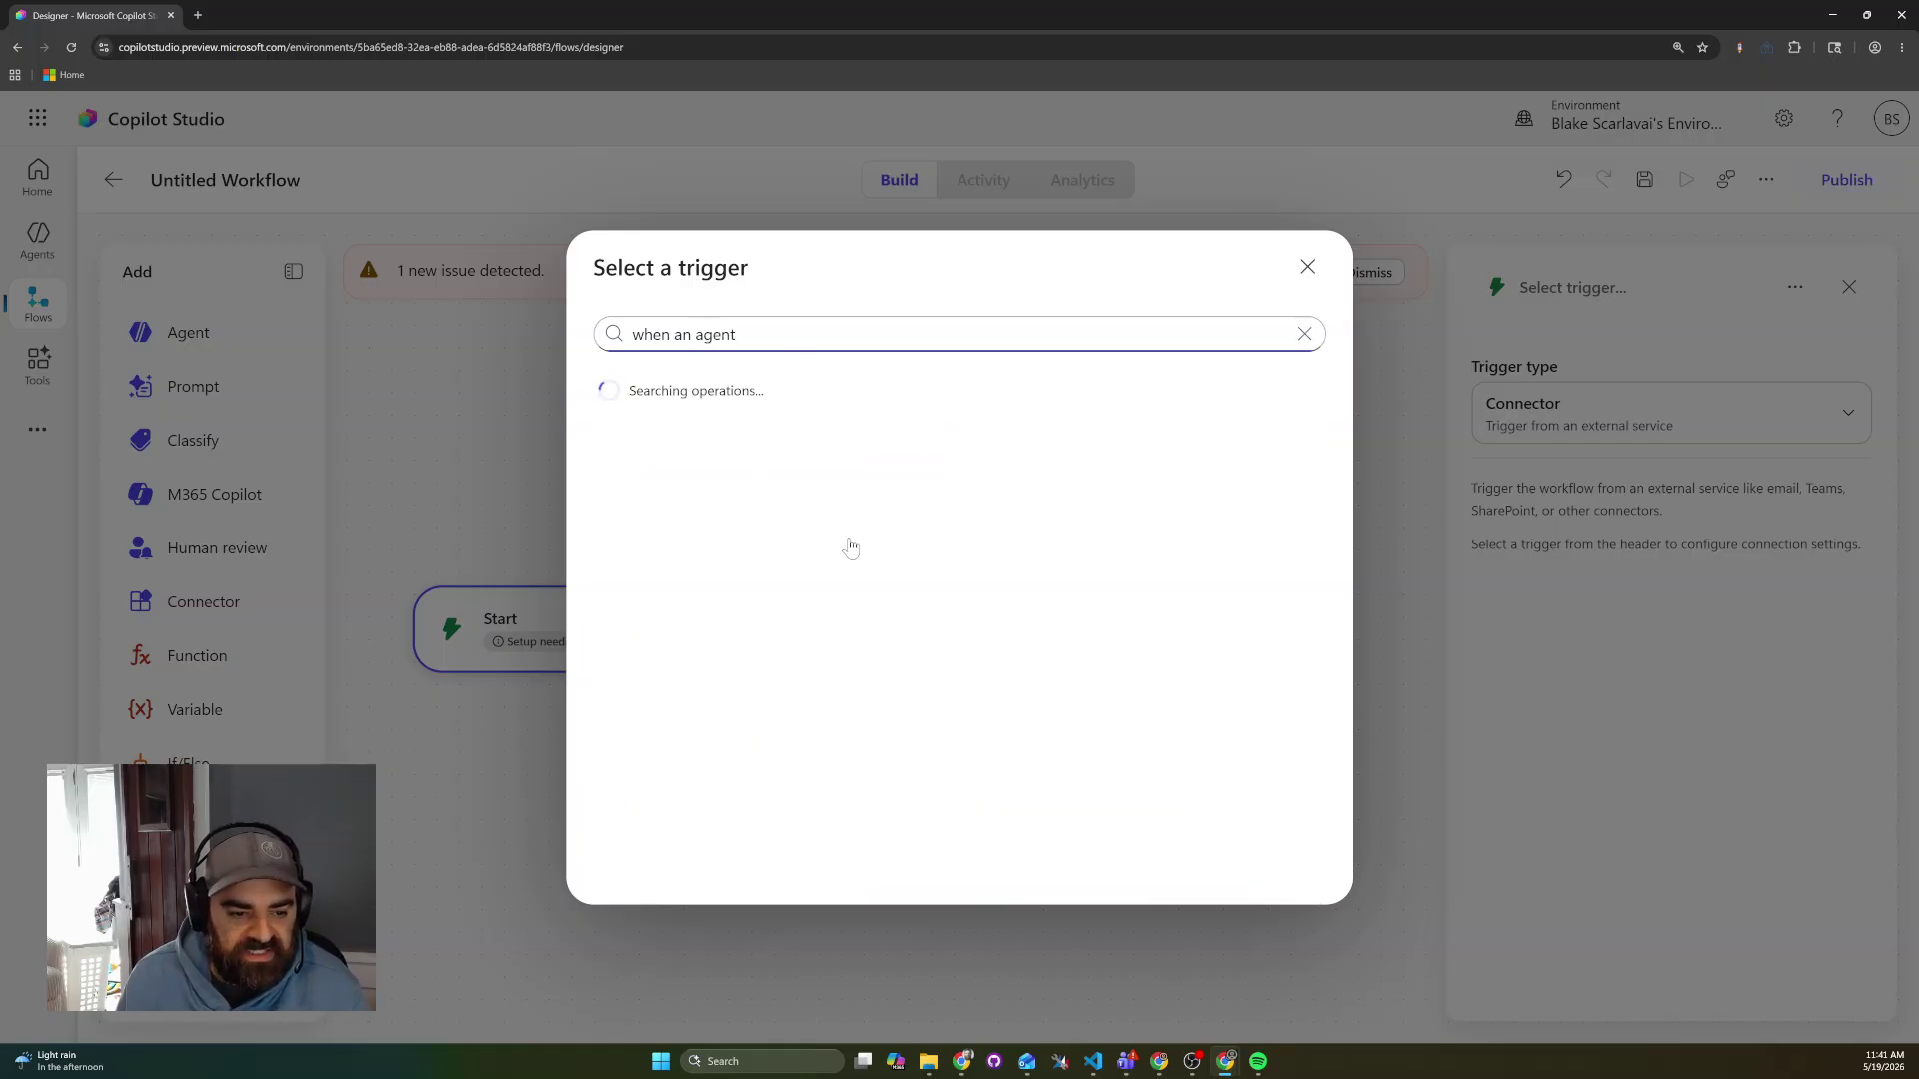
scroll(948, 571, down, 10)
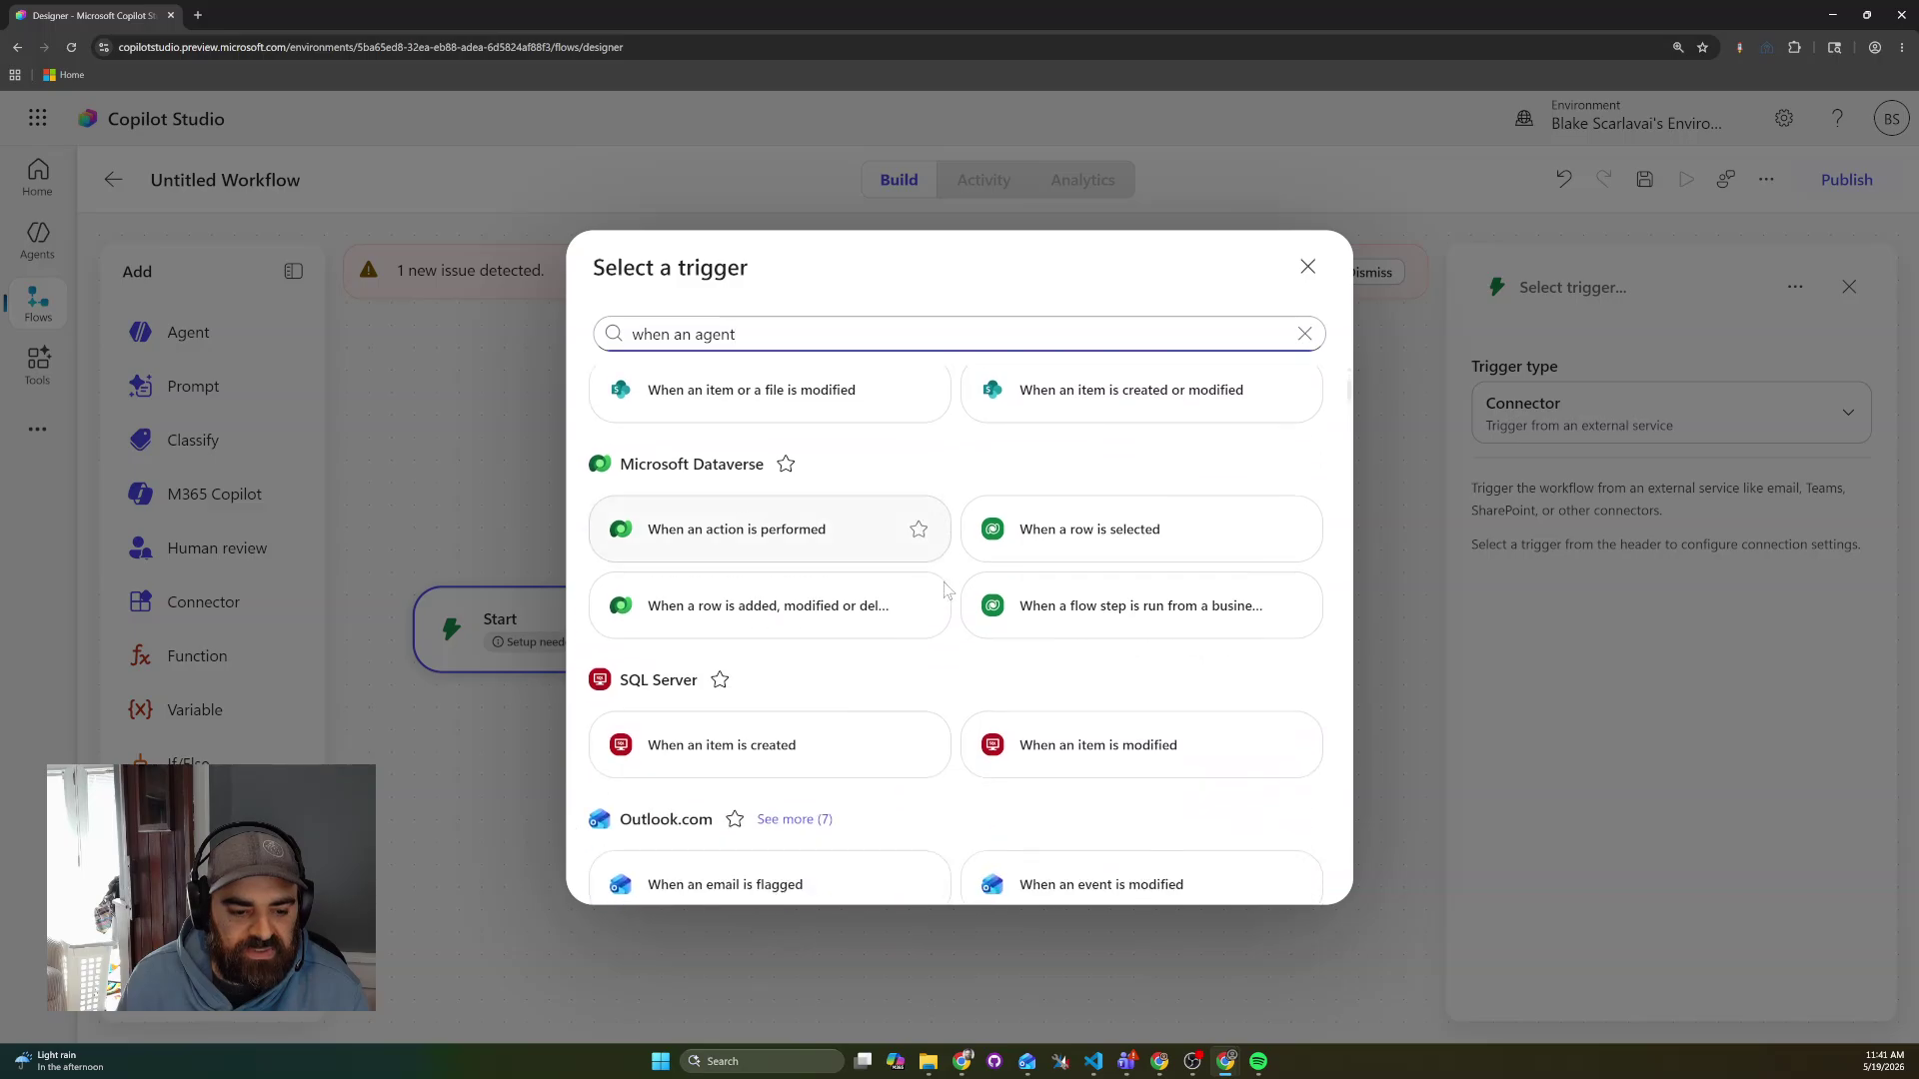
scroll(945, 644, down, 12)
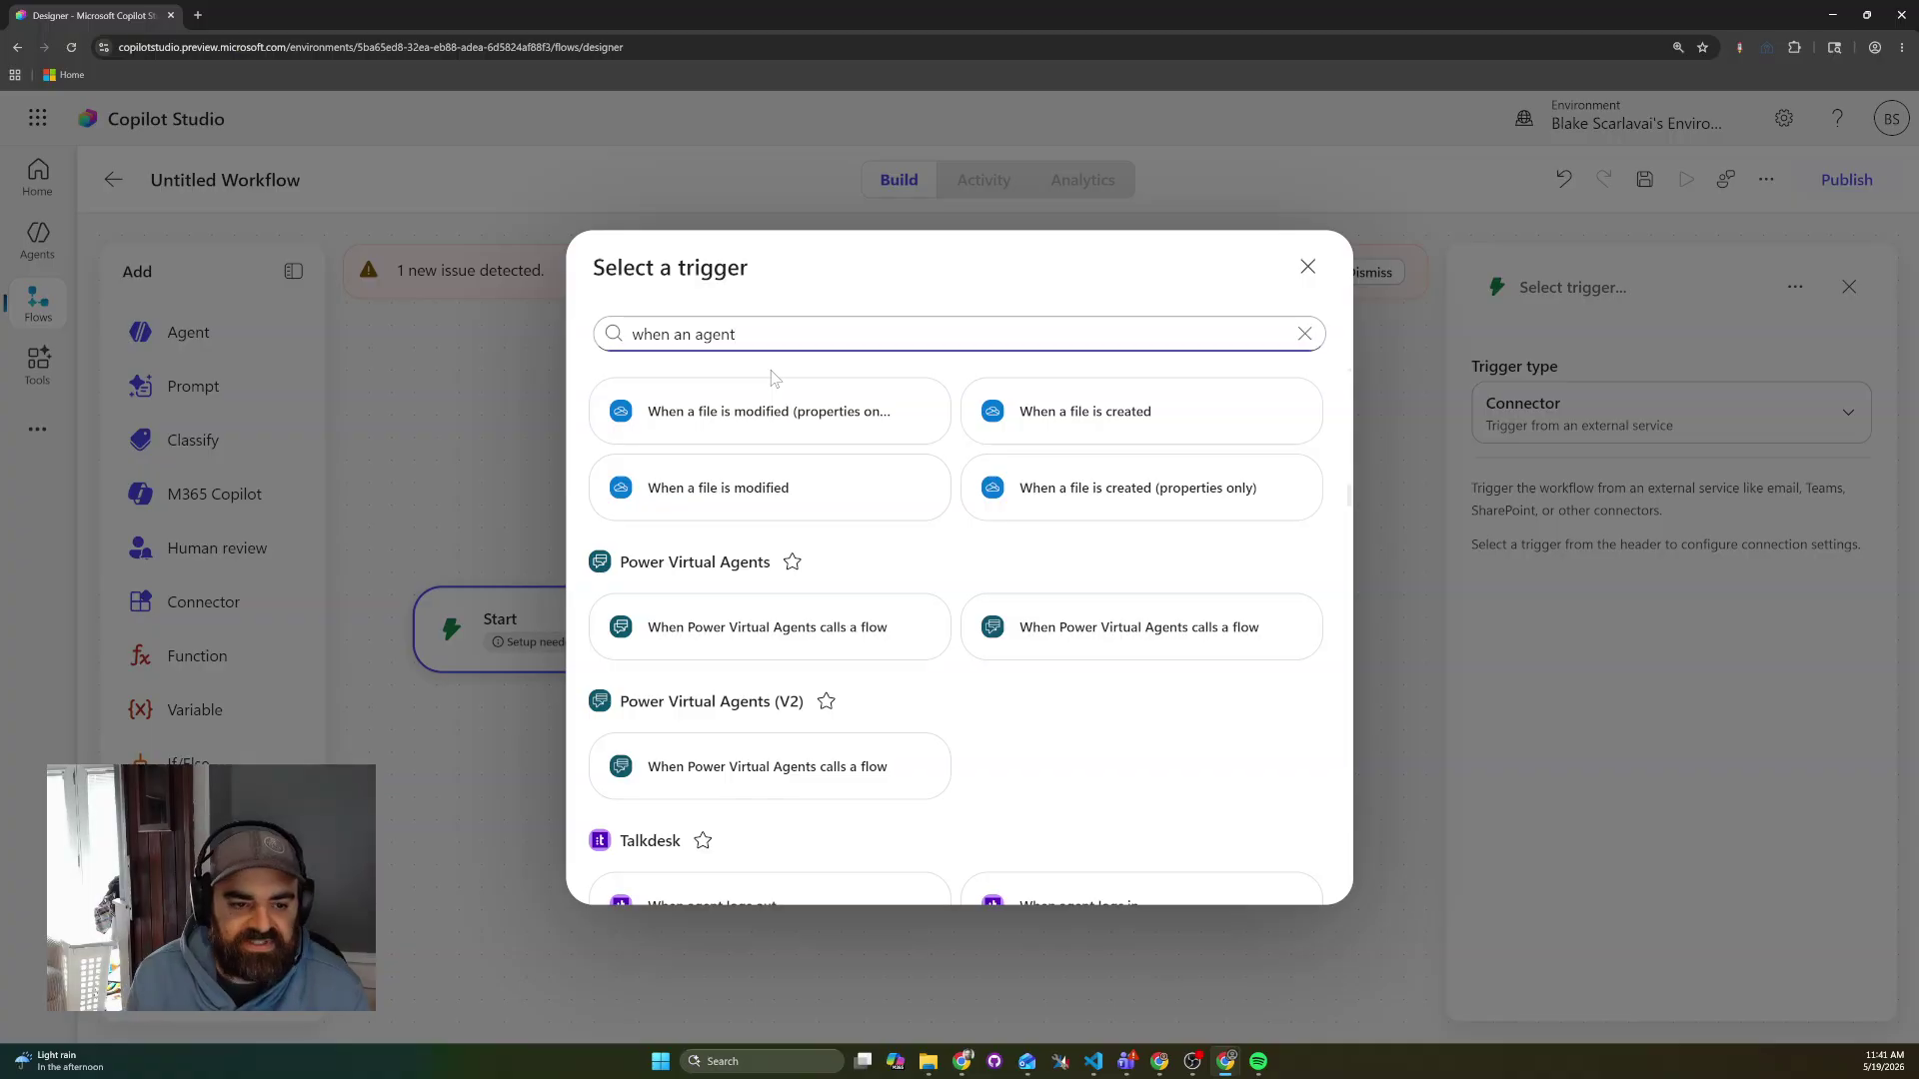
text(call)
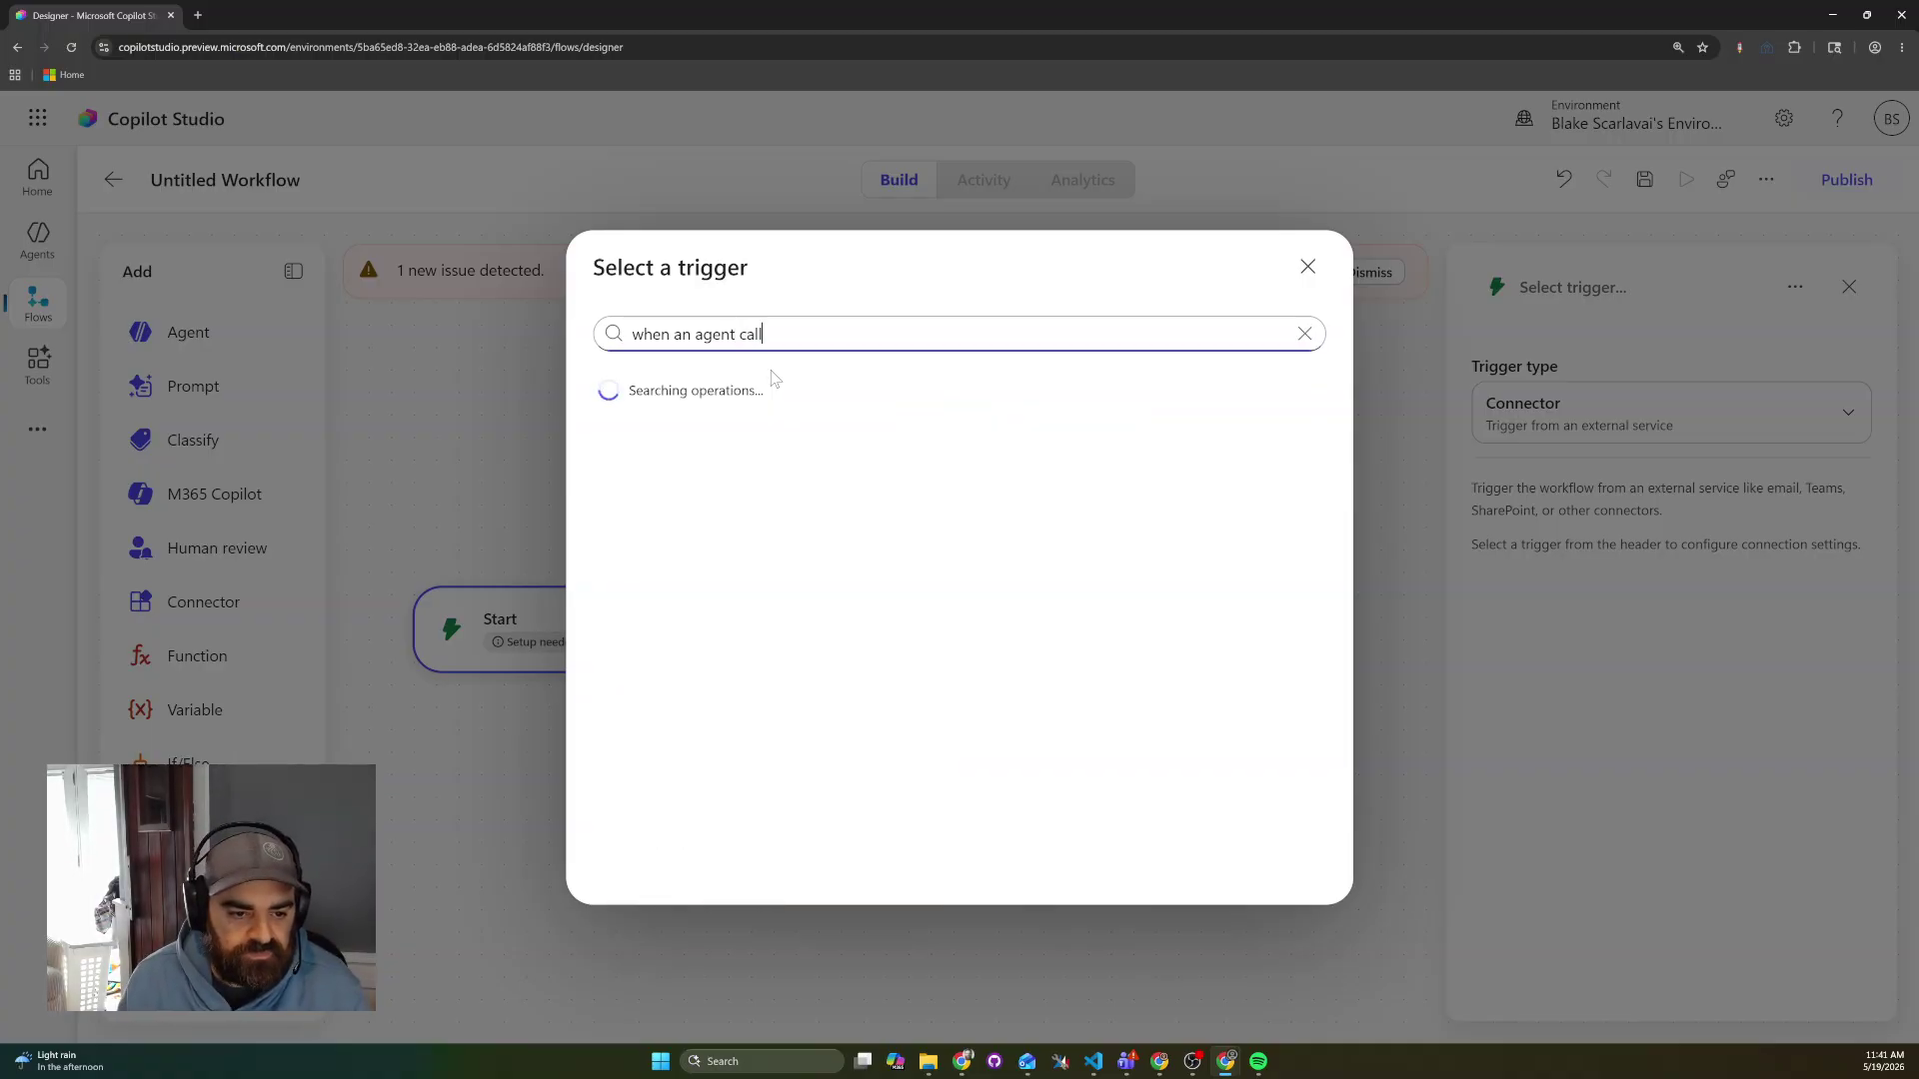
Search the triggers for "copilot studio" and choose the Skills trigger "When an agent calls the flow".
key(ctrl+a)
text(c)
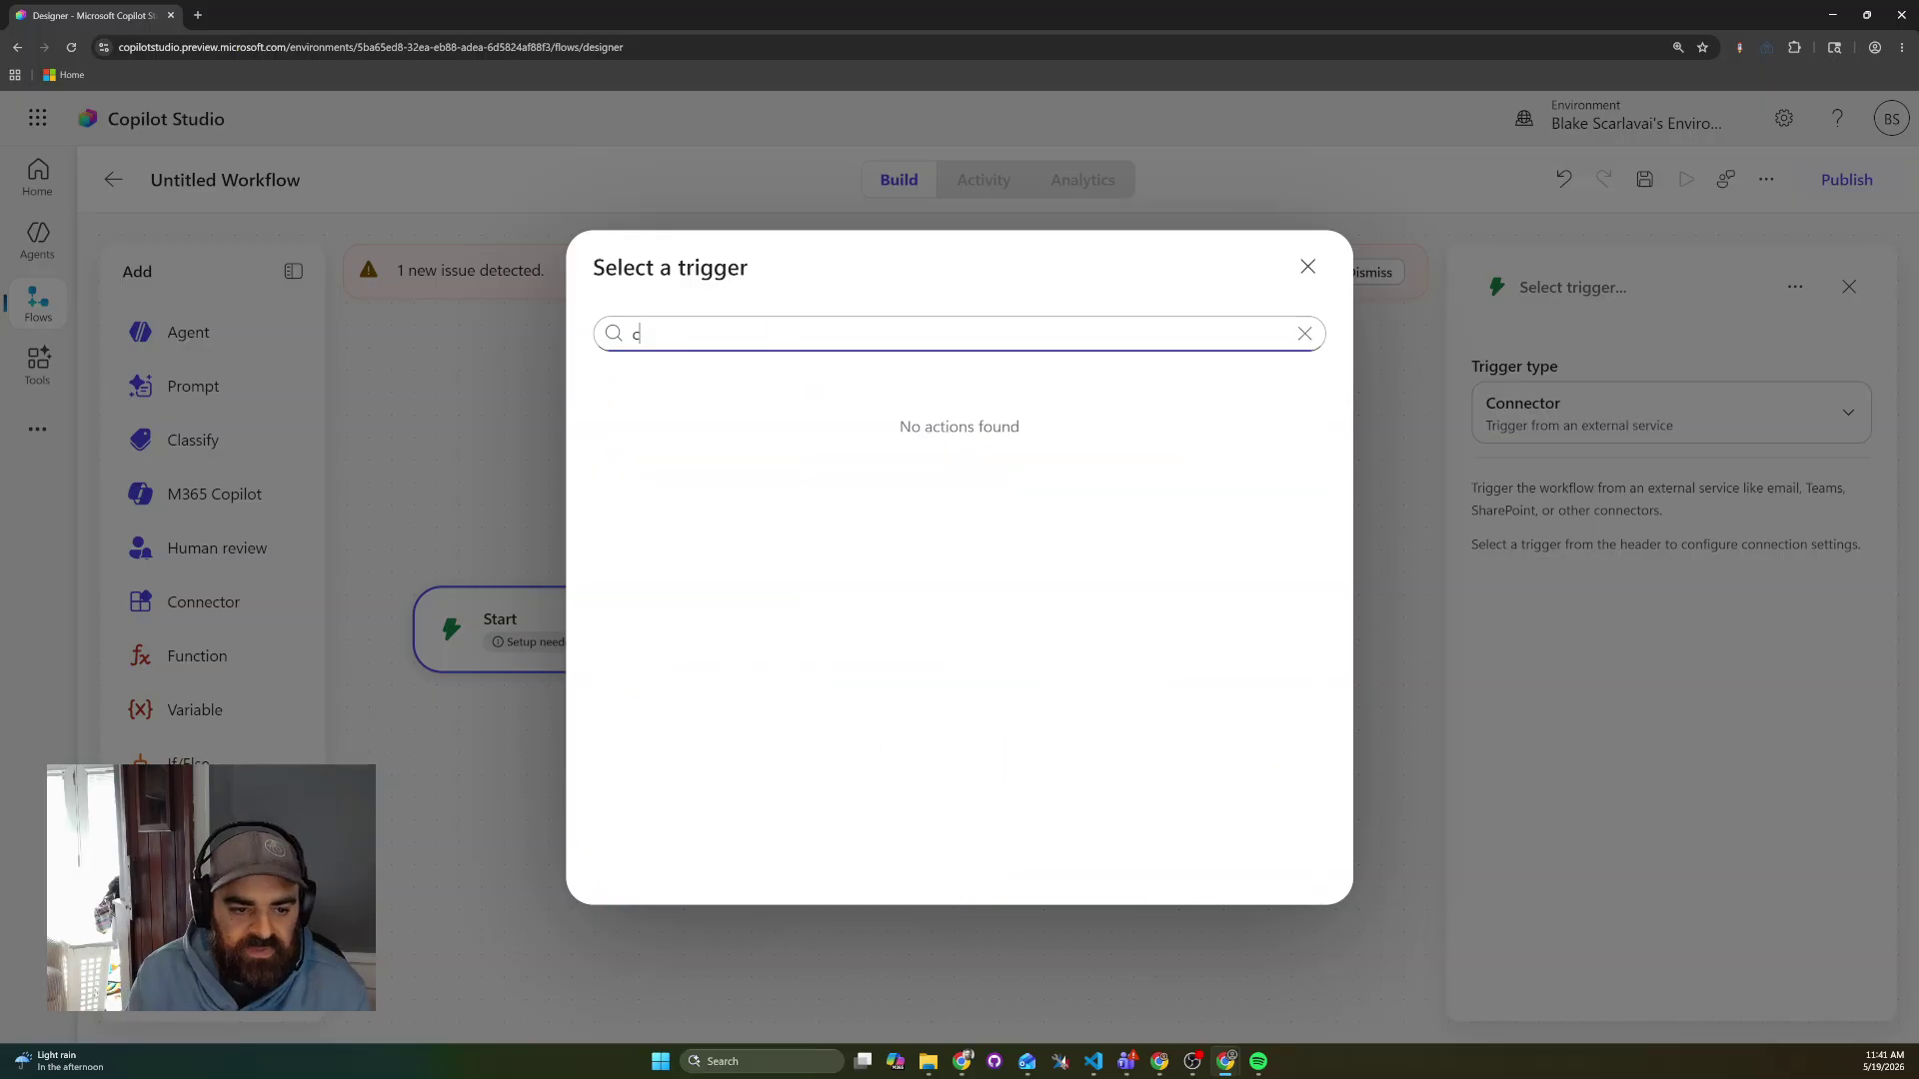
text(opilot )
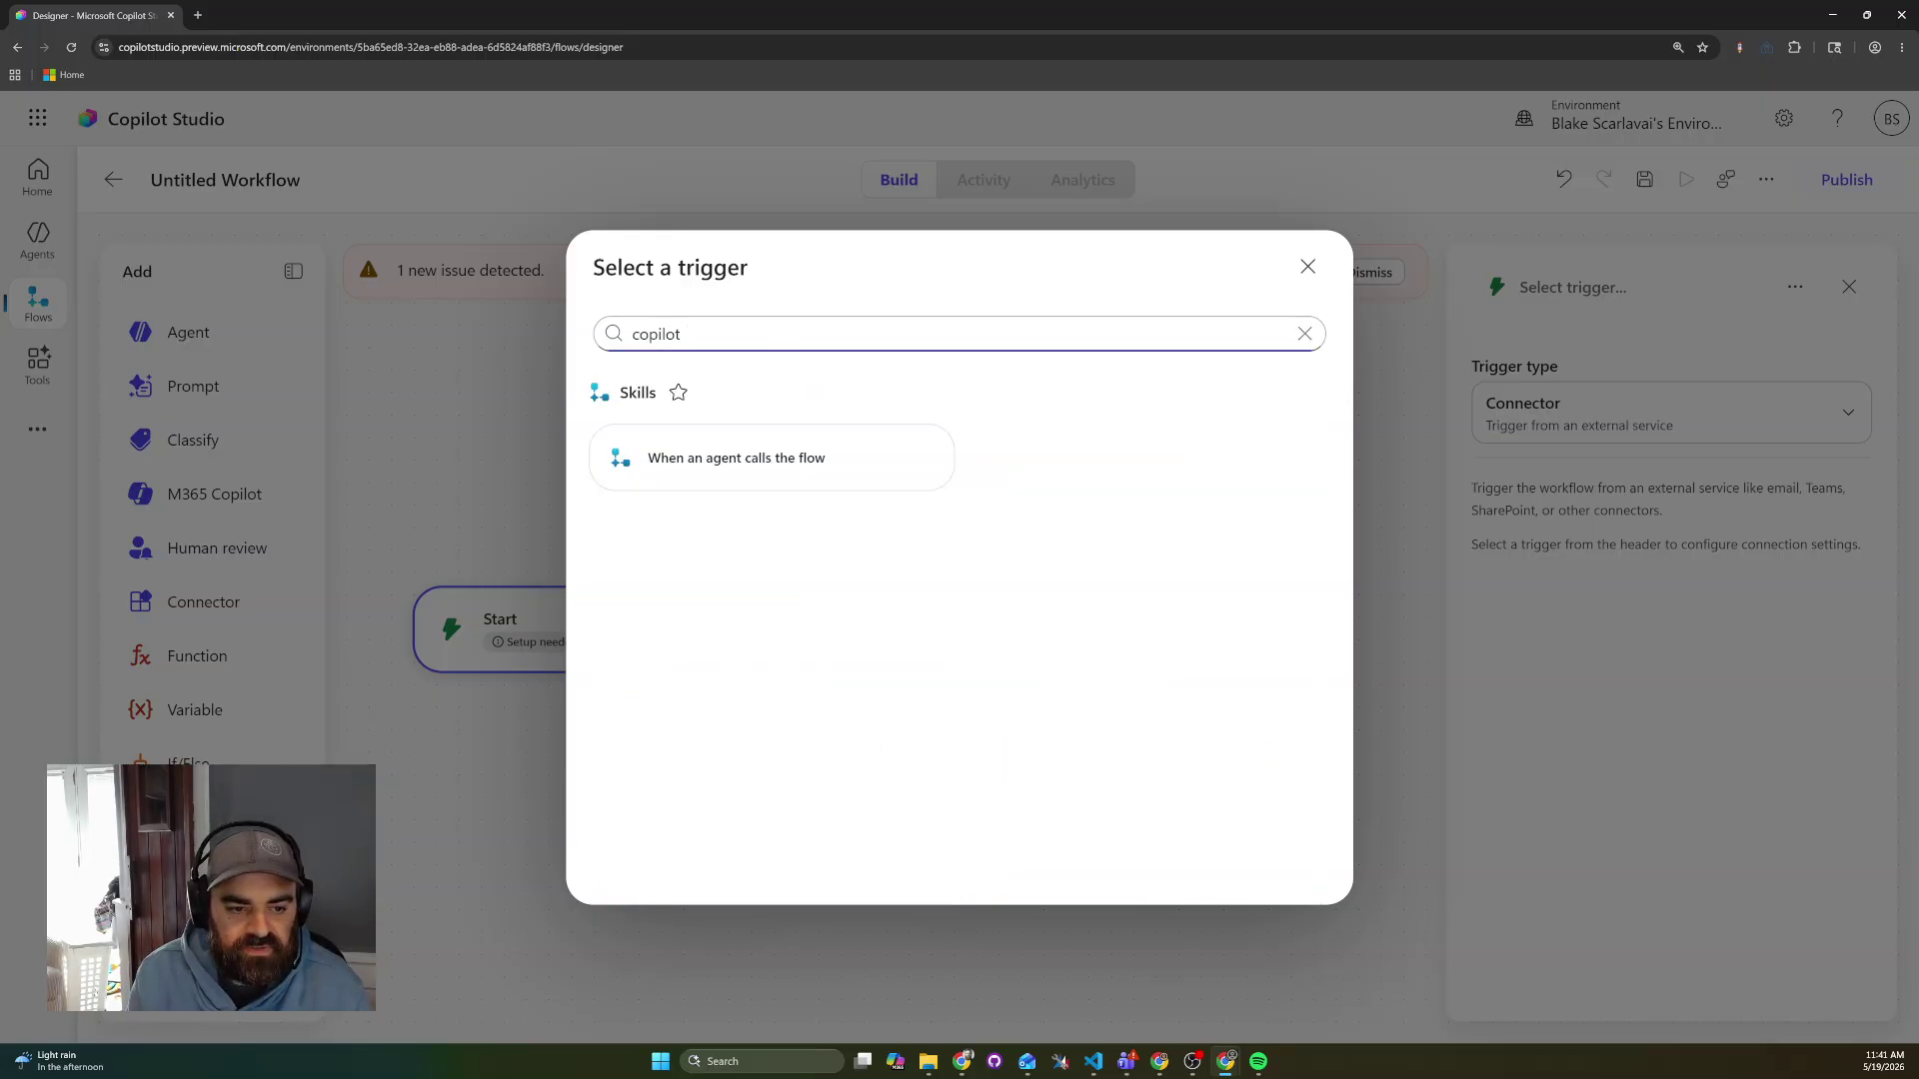
text(studio)
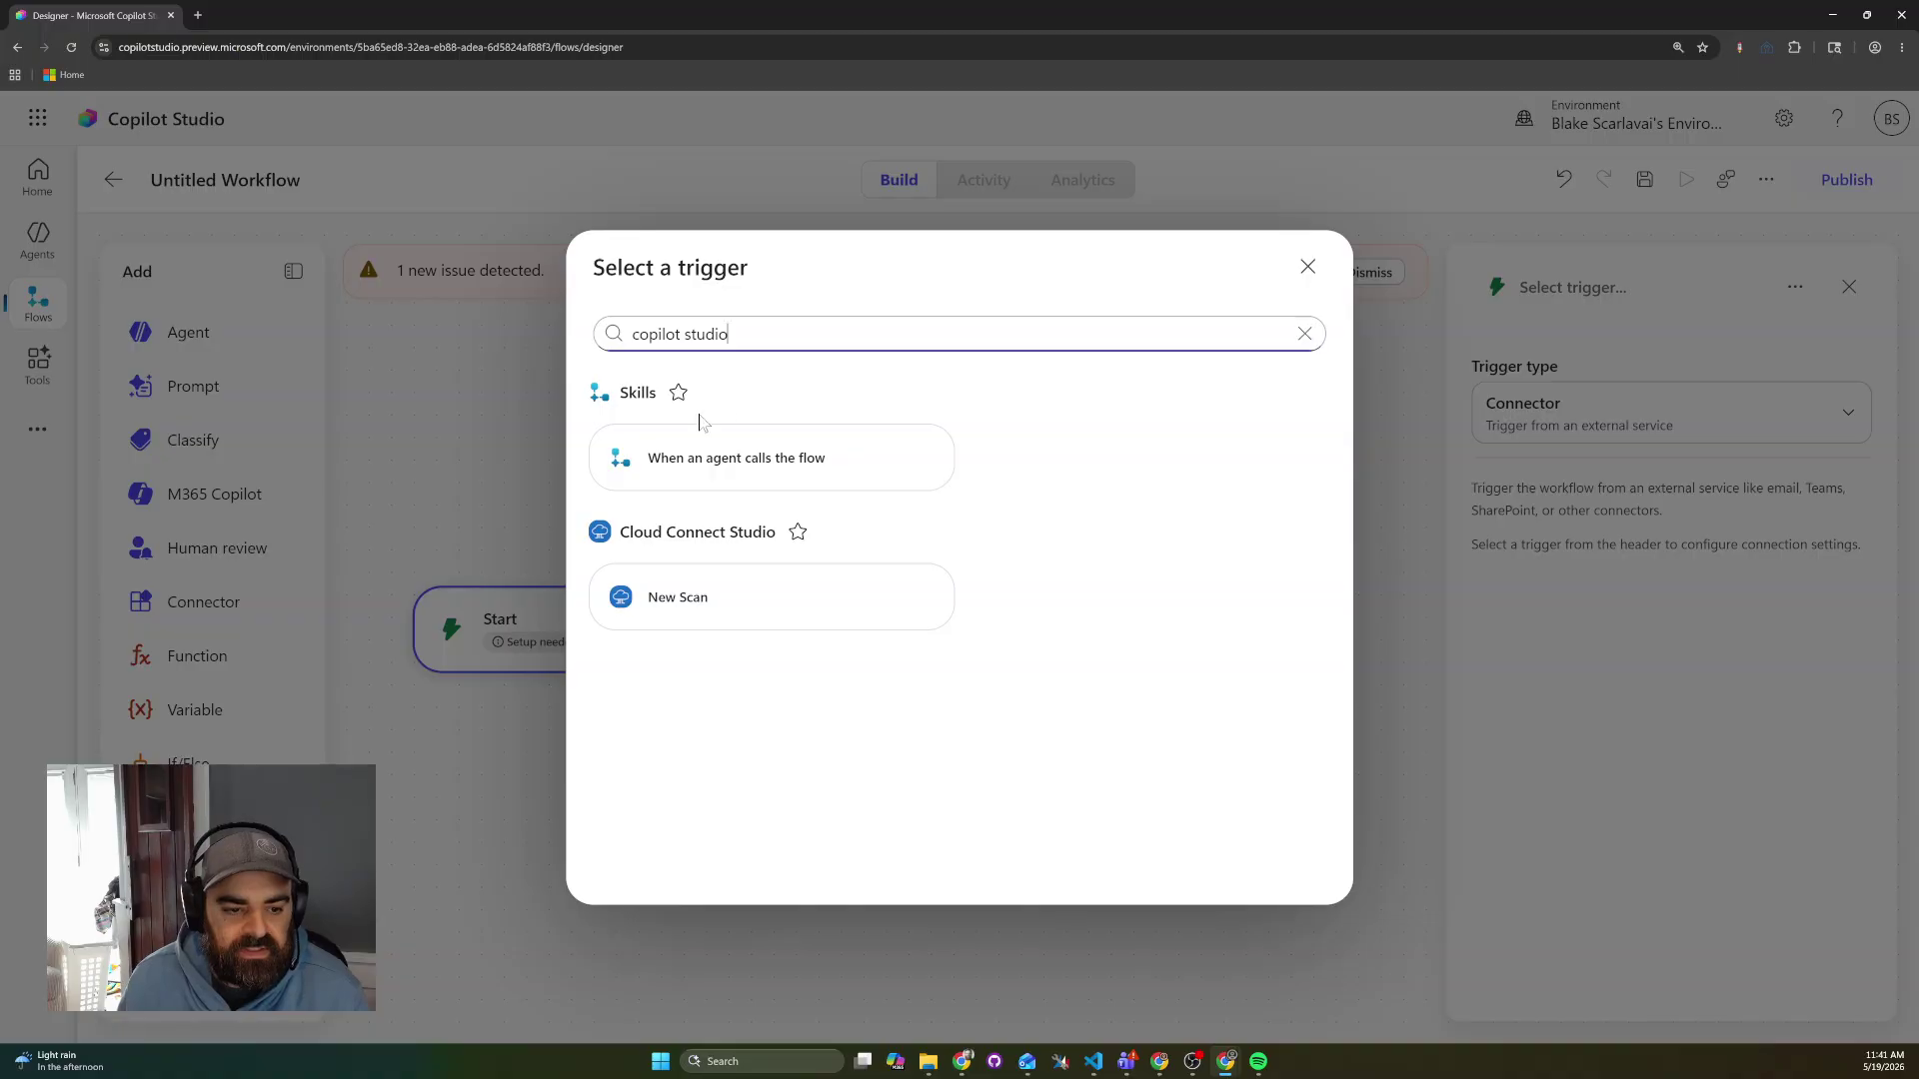
click(721, 469)
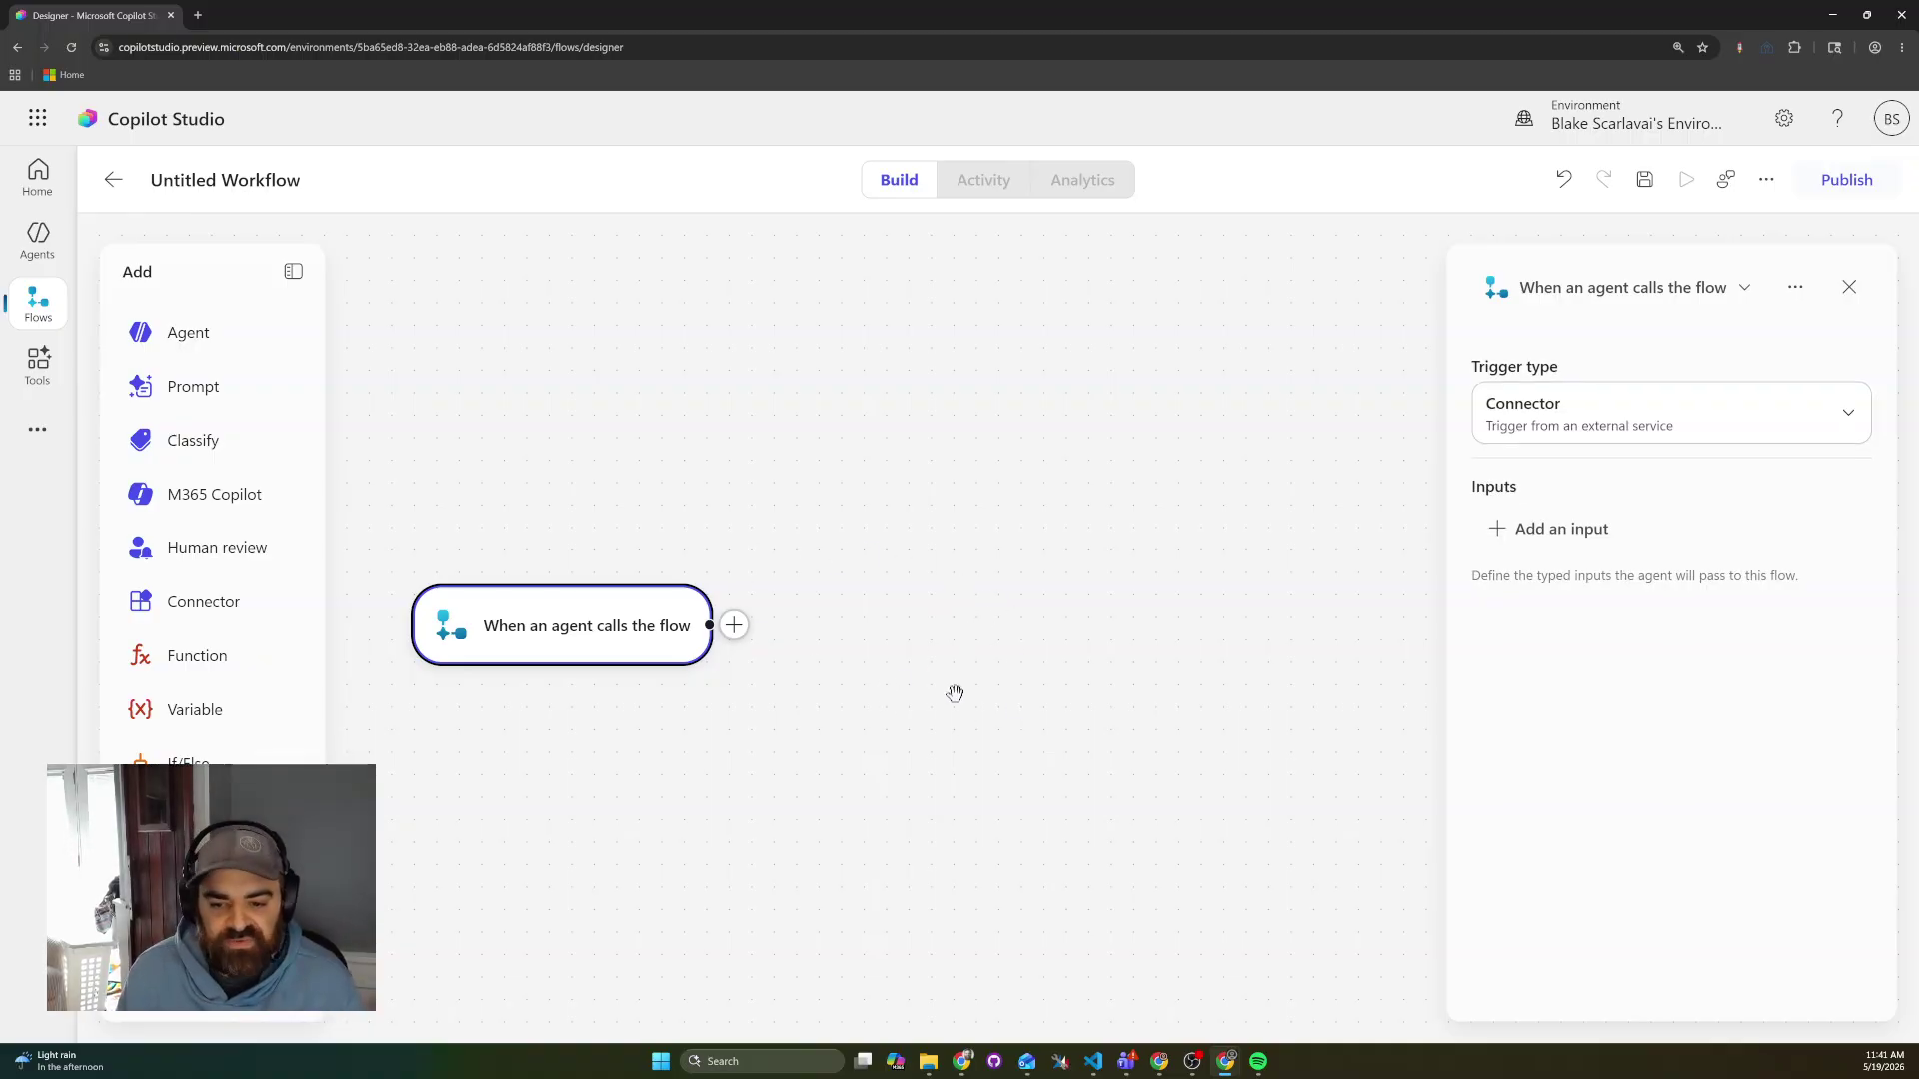
Look over the Favorites, Actions and Connectors categories offered for a node after the trigger, and close the list without adding one.
click(591, 450)
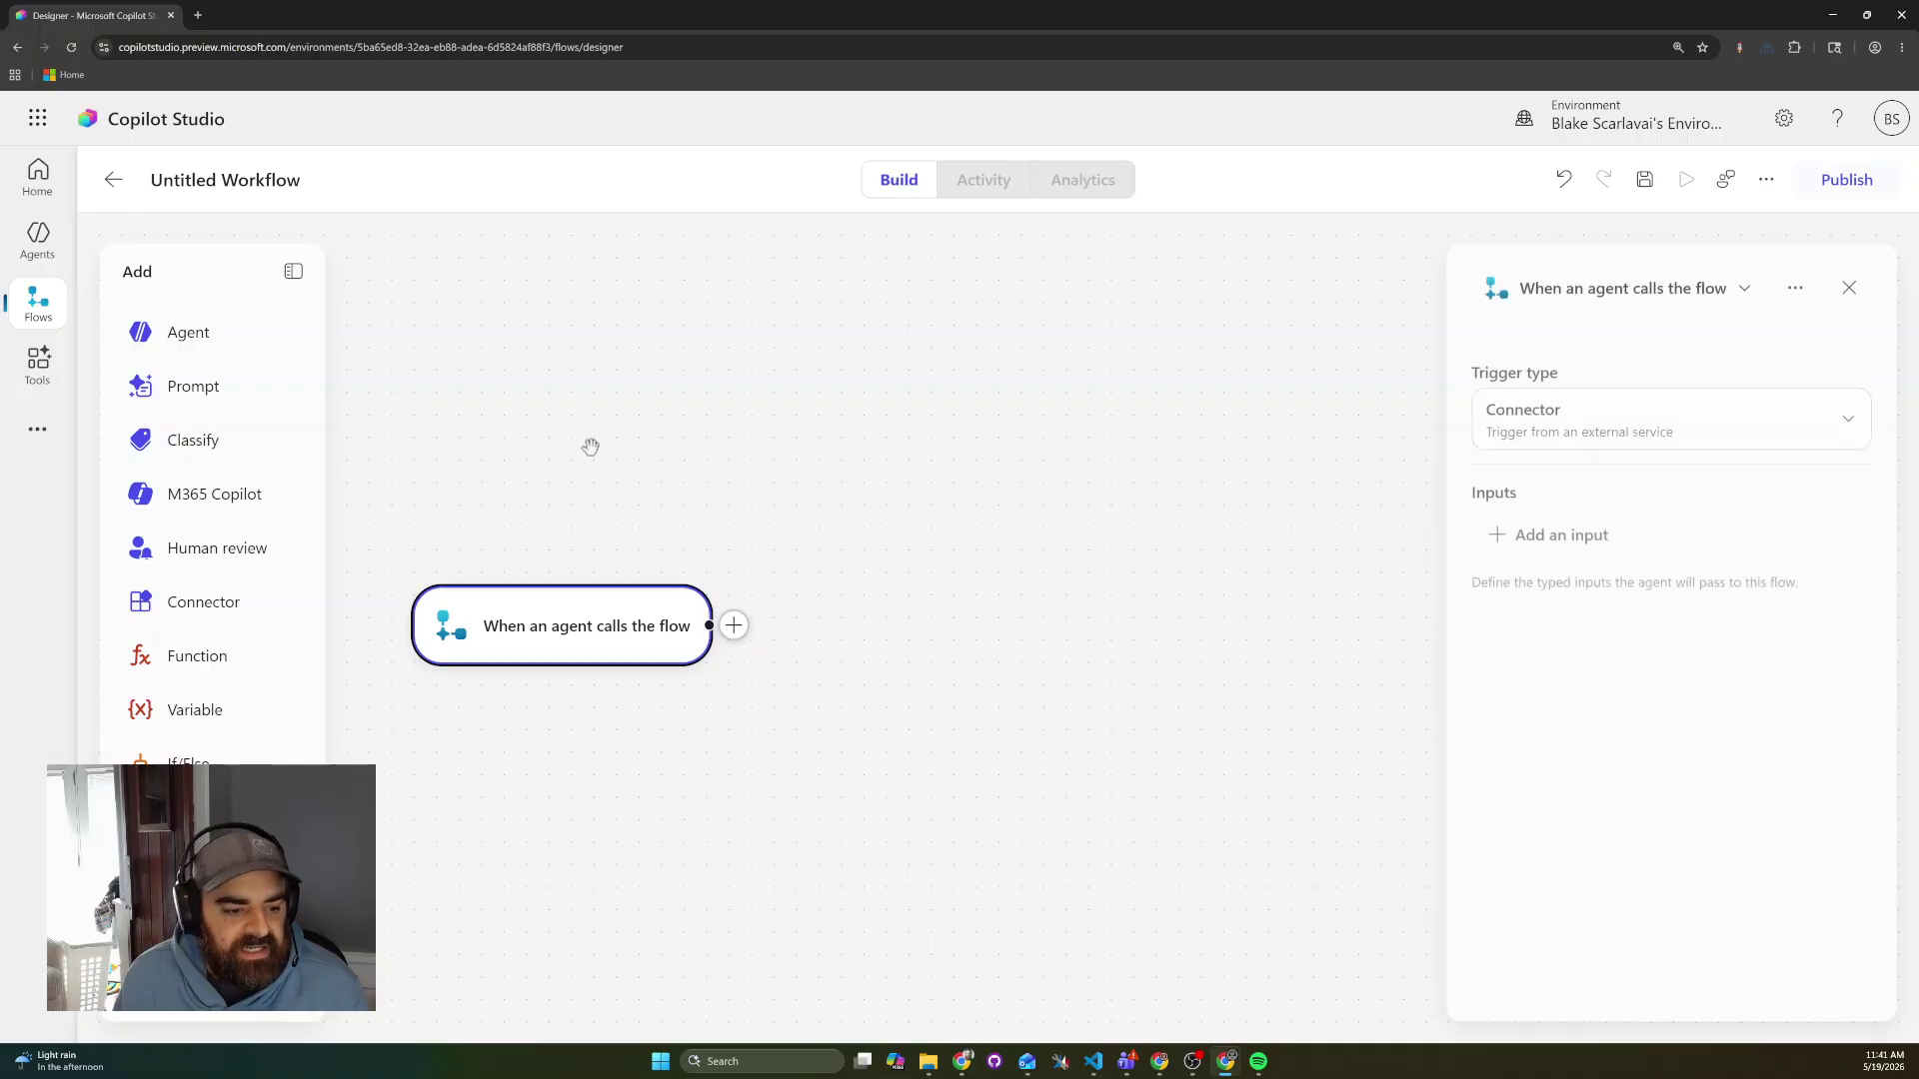
drag(586, 440, 571, 403)
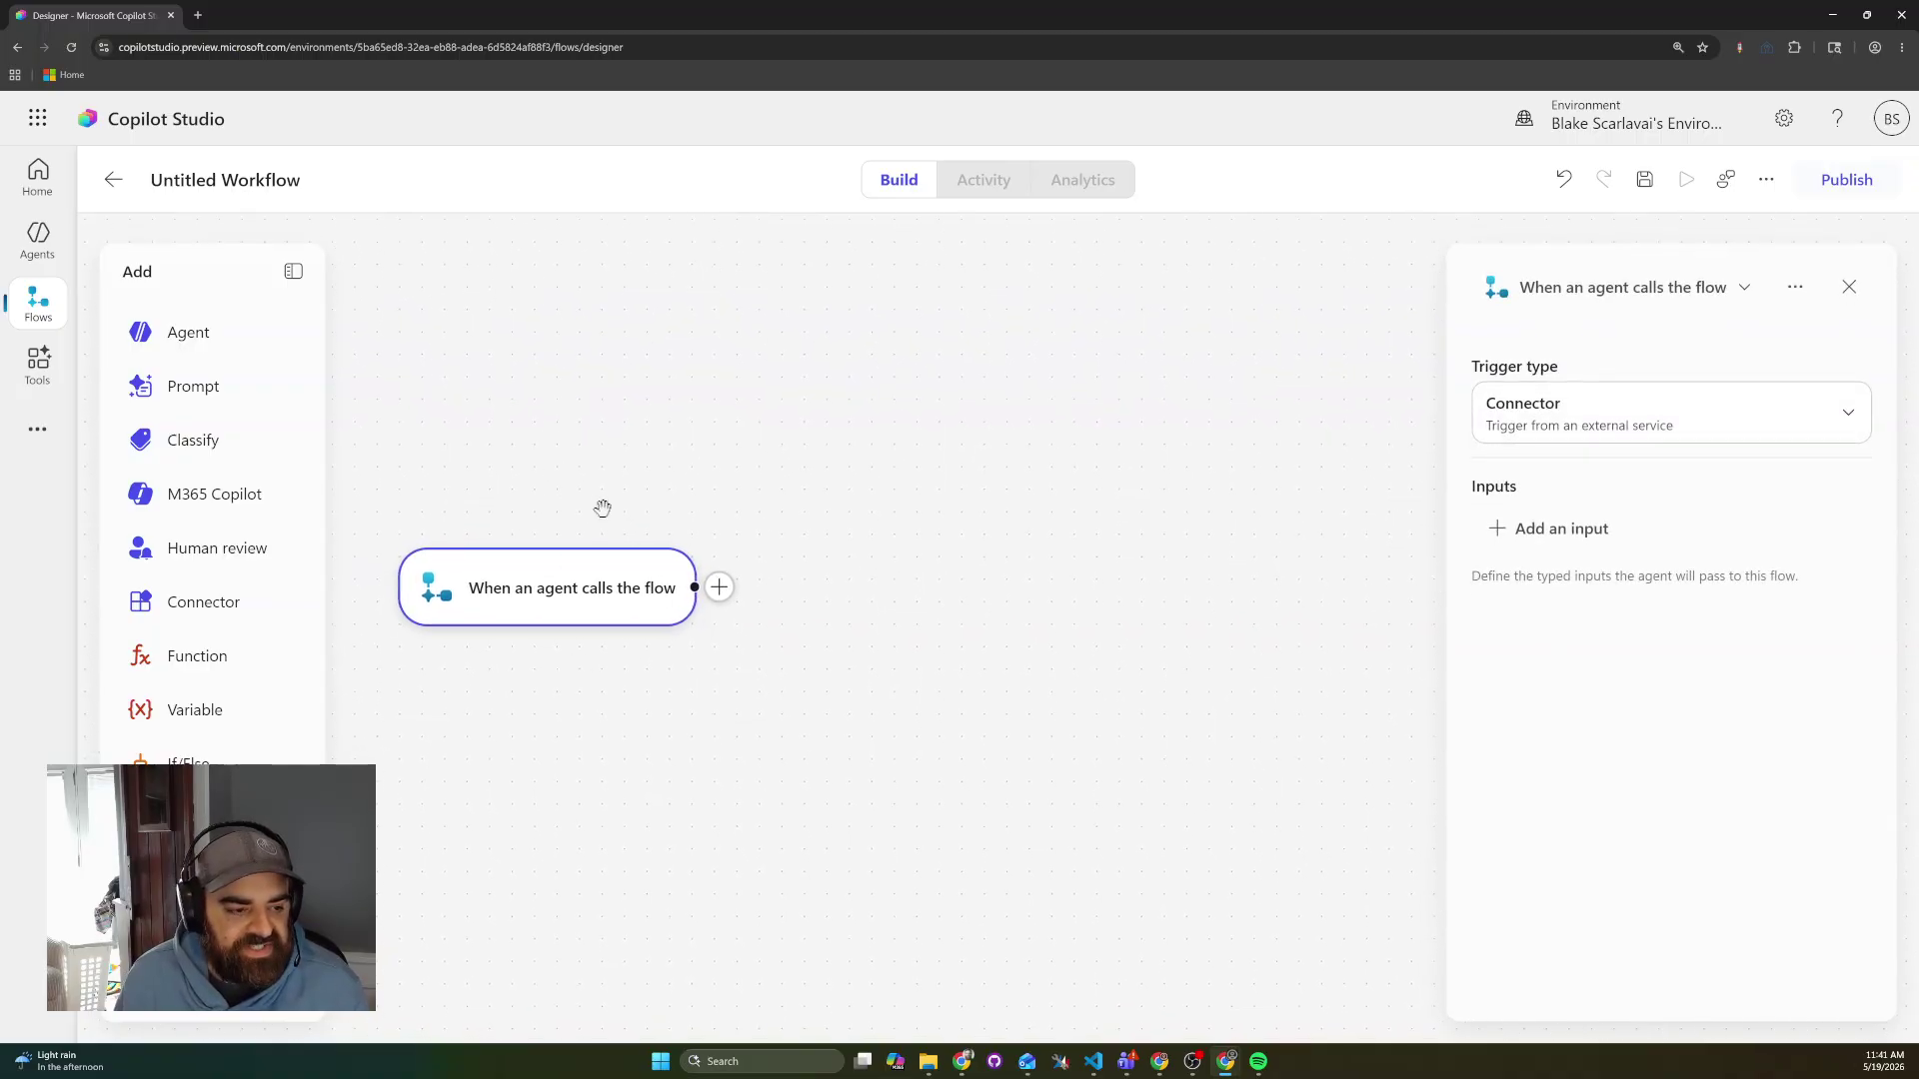
click(720, 592)
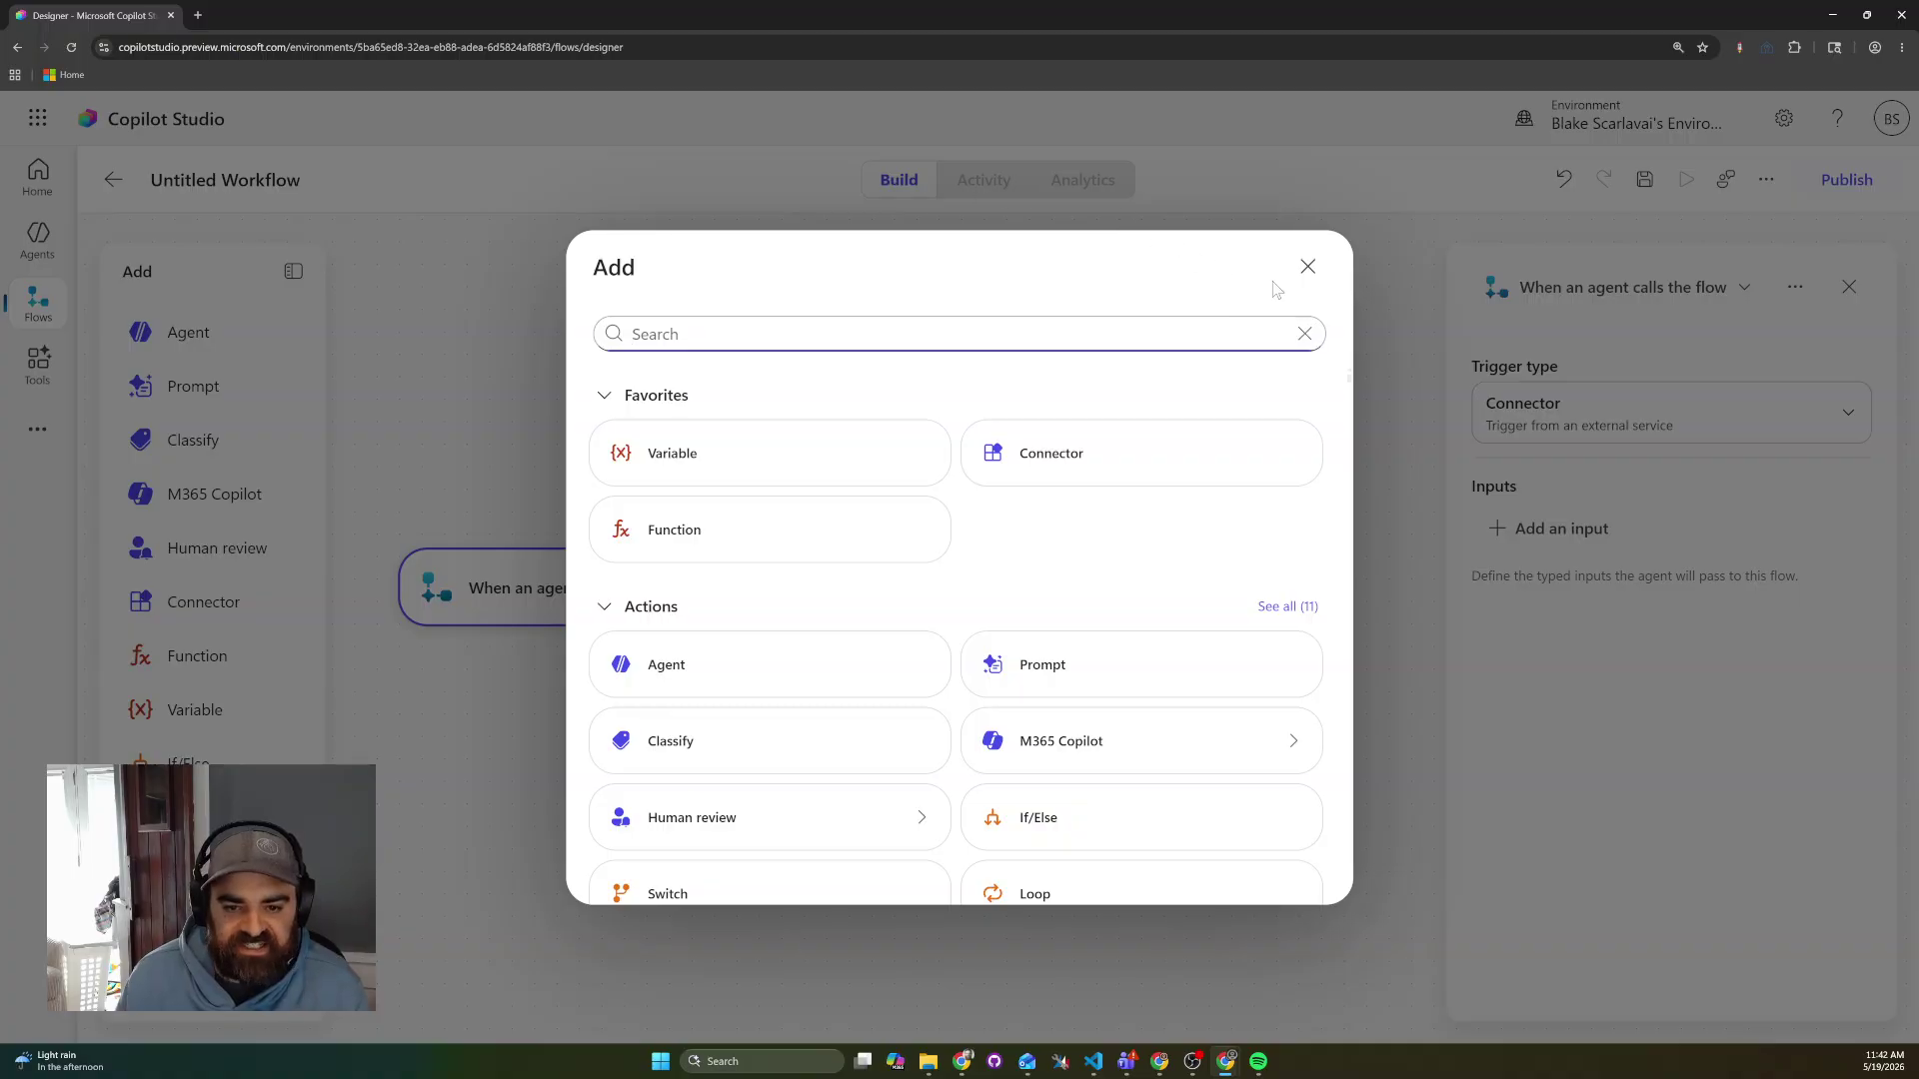
click(606, 608)
click(603, 676)
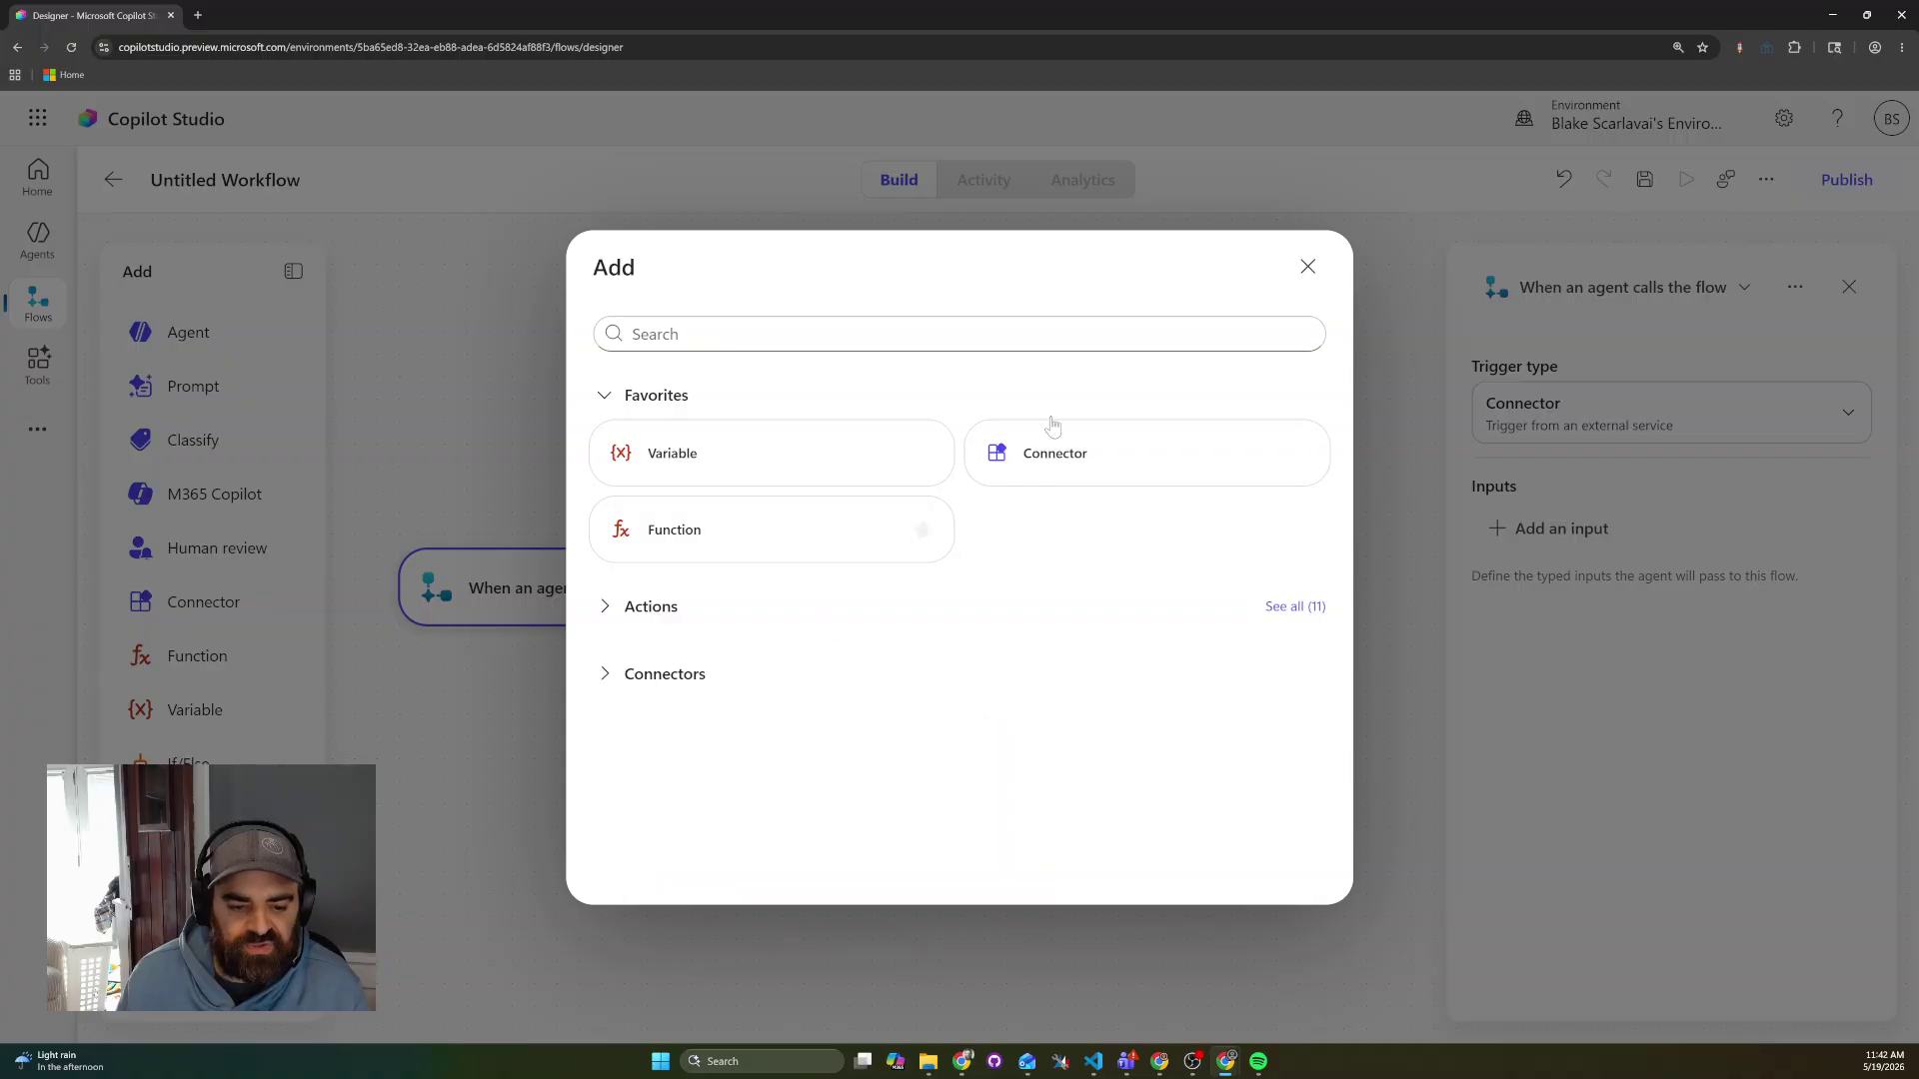
click(1307, 266)
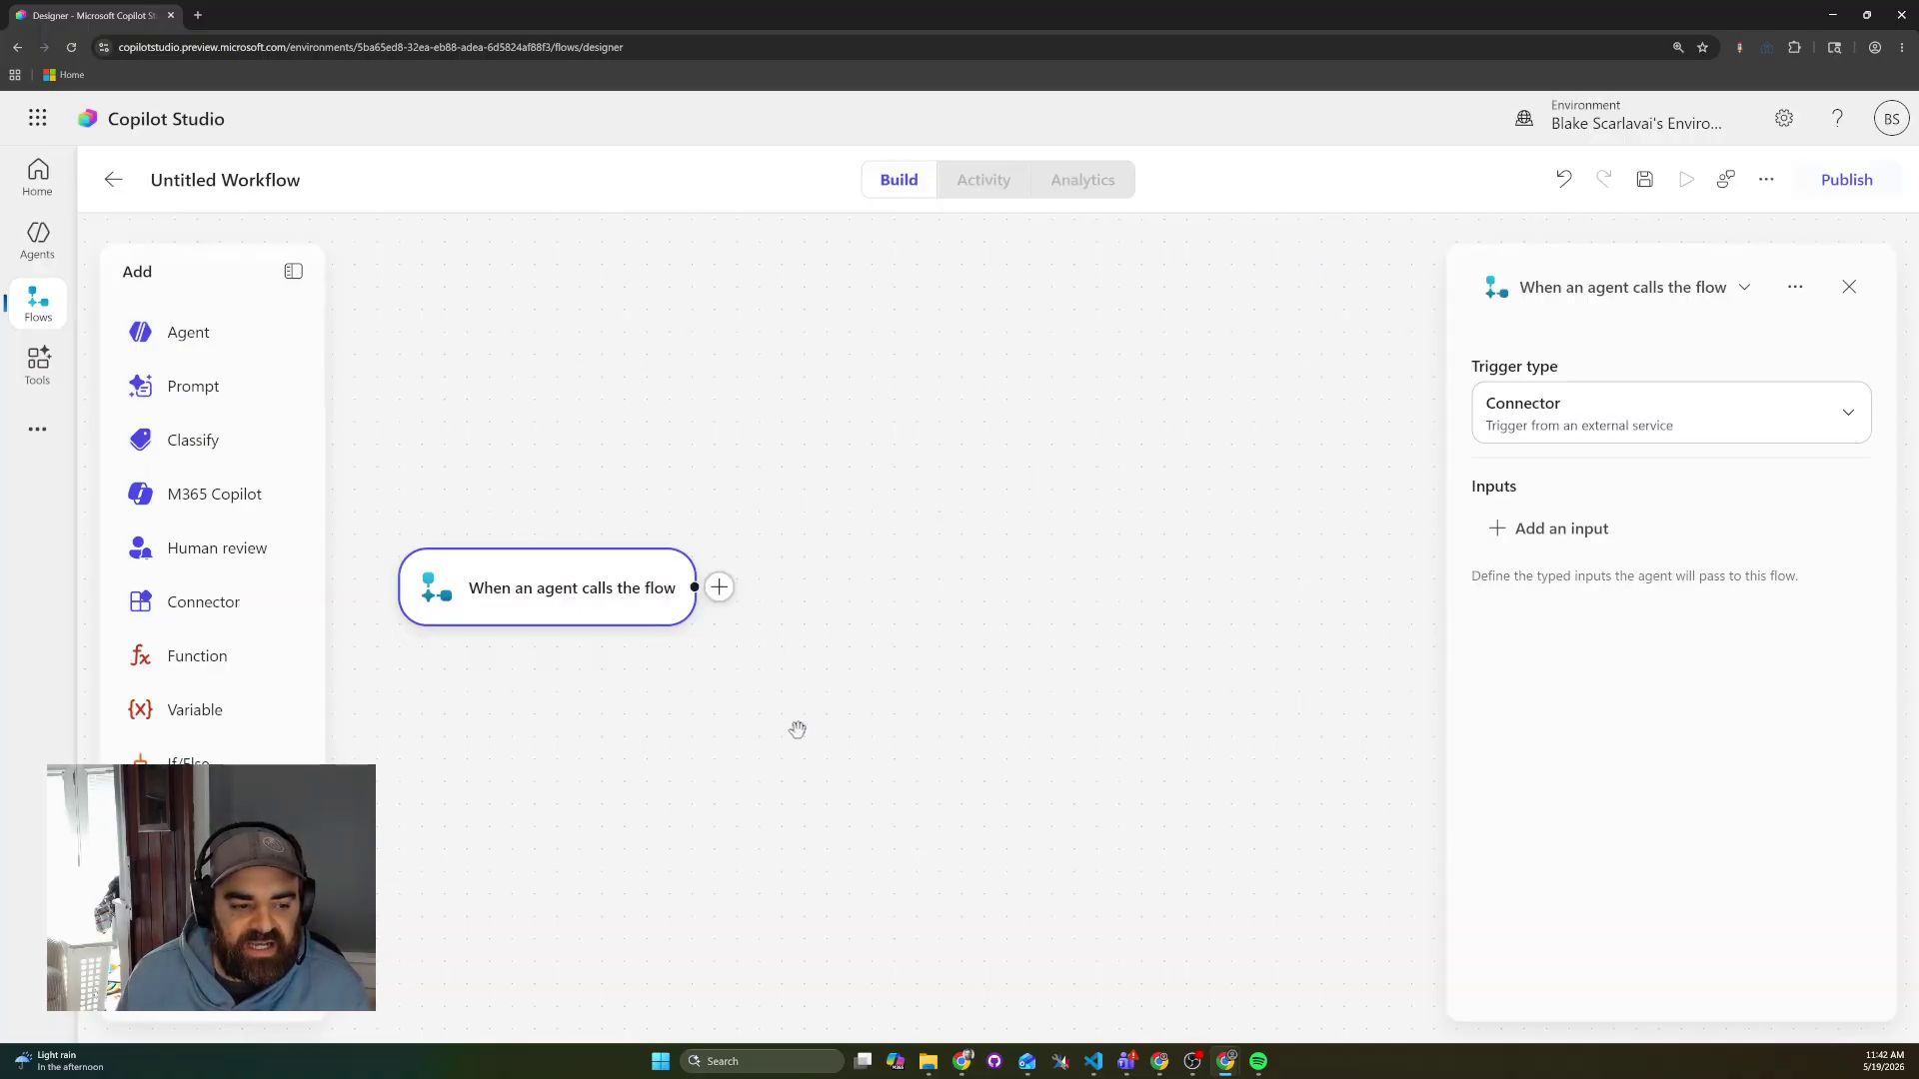
View the connector choices without picking one, and try an Agent node after the trigger before deleting it.
click(529, 611)
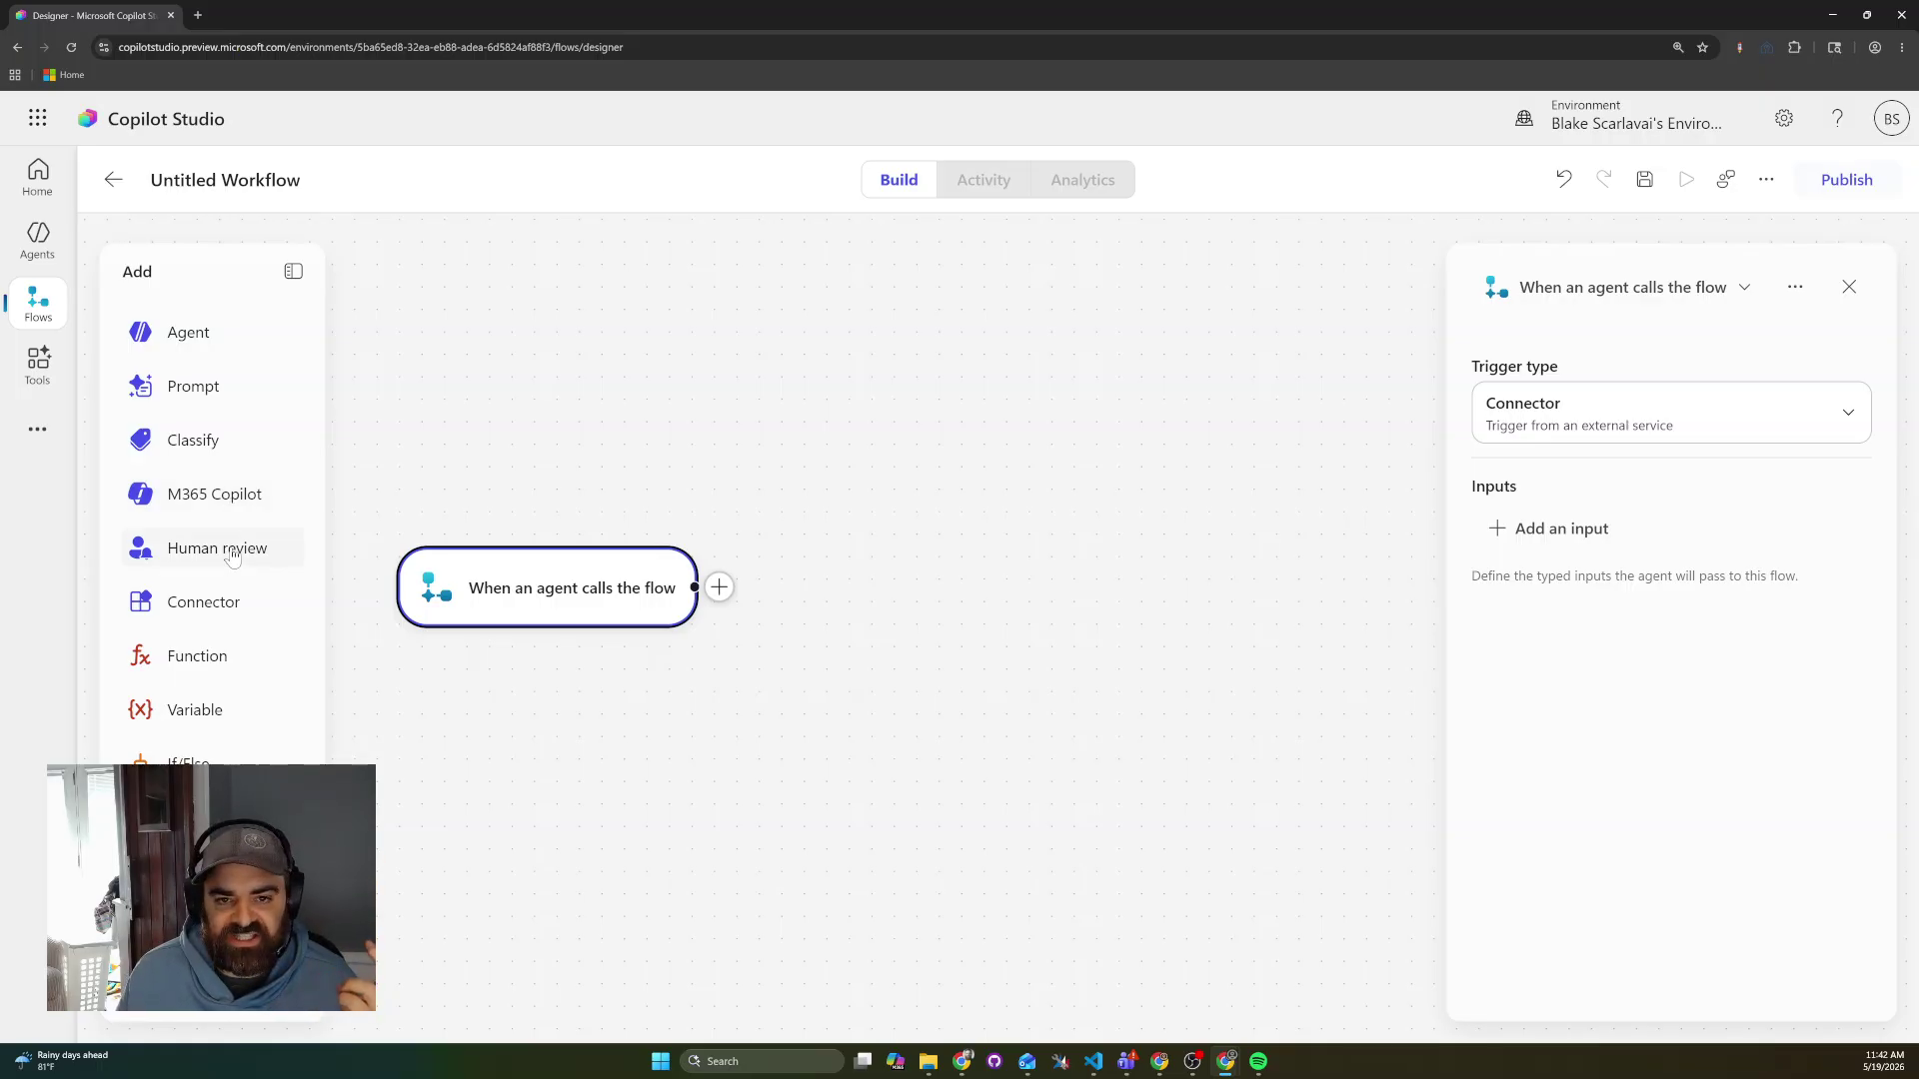
click(242, 610)
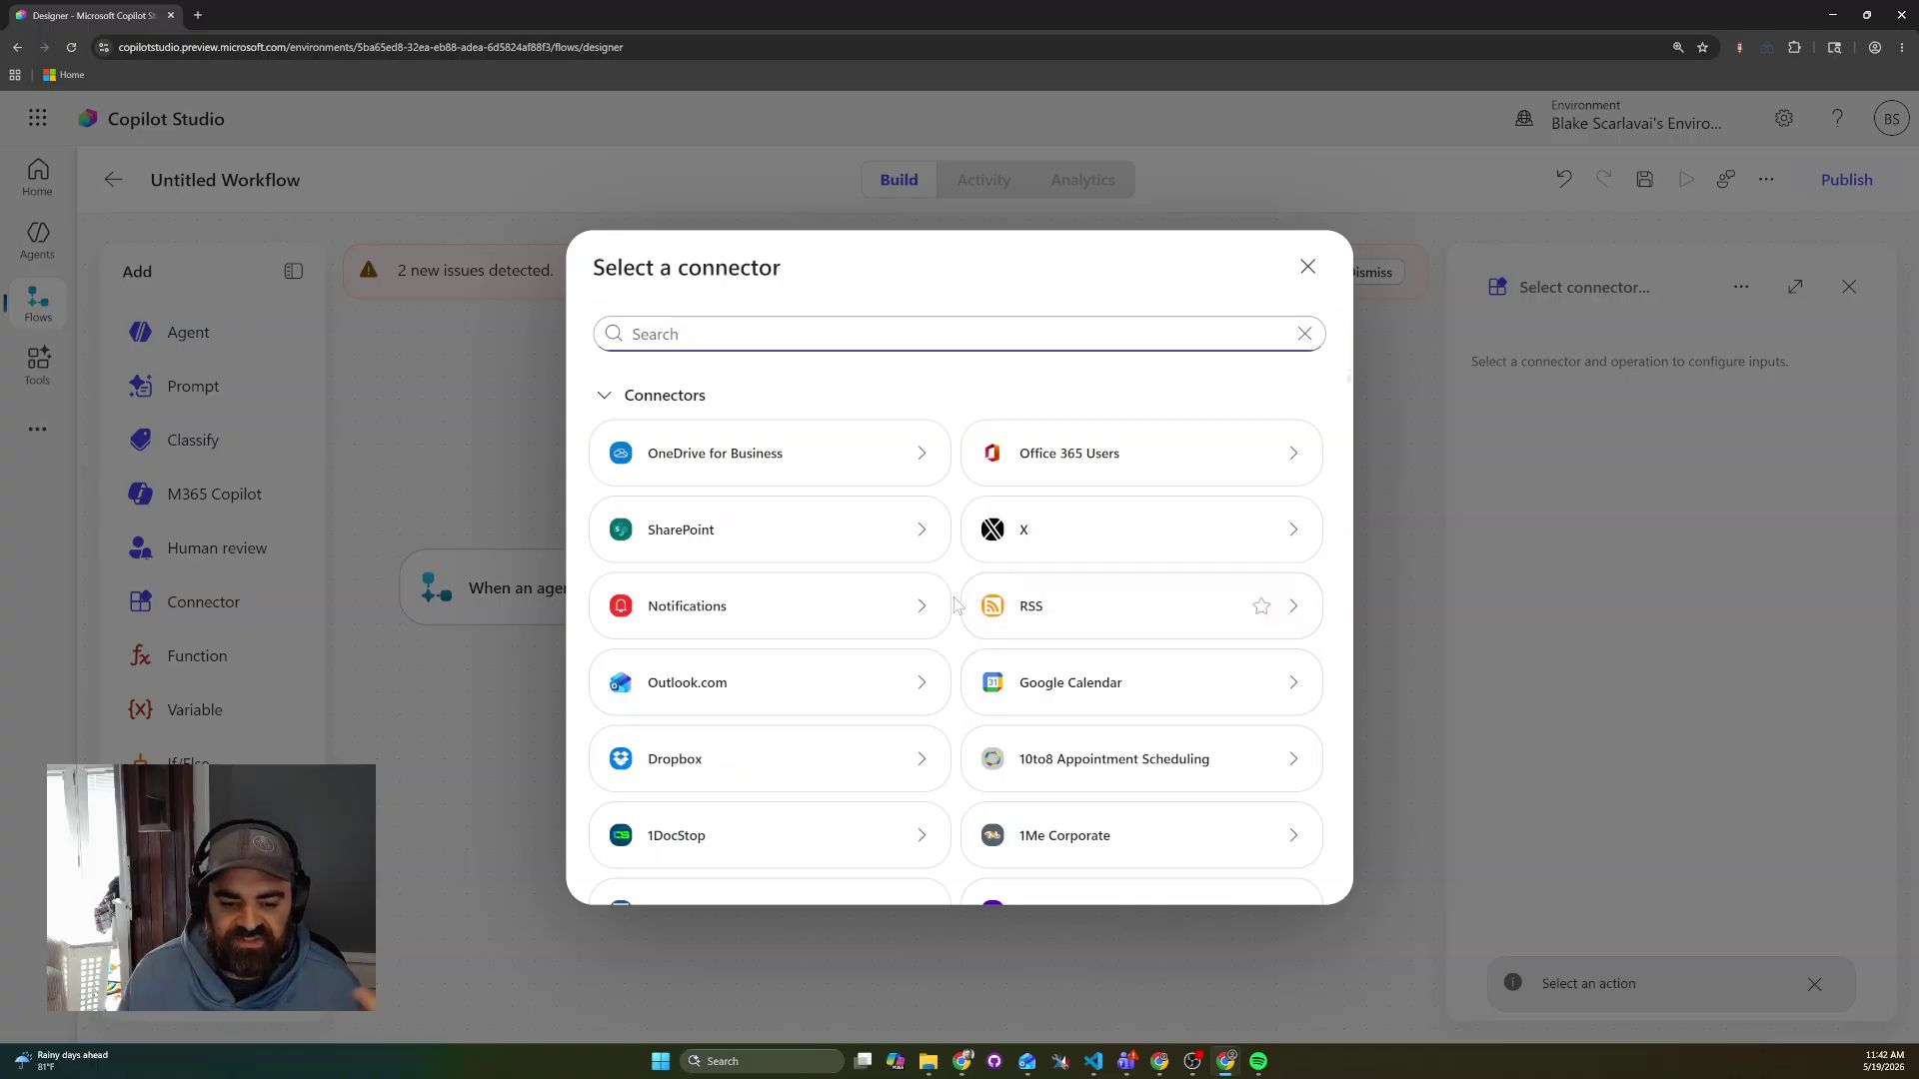
click(1308, 267)
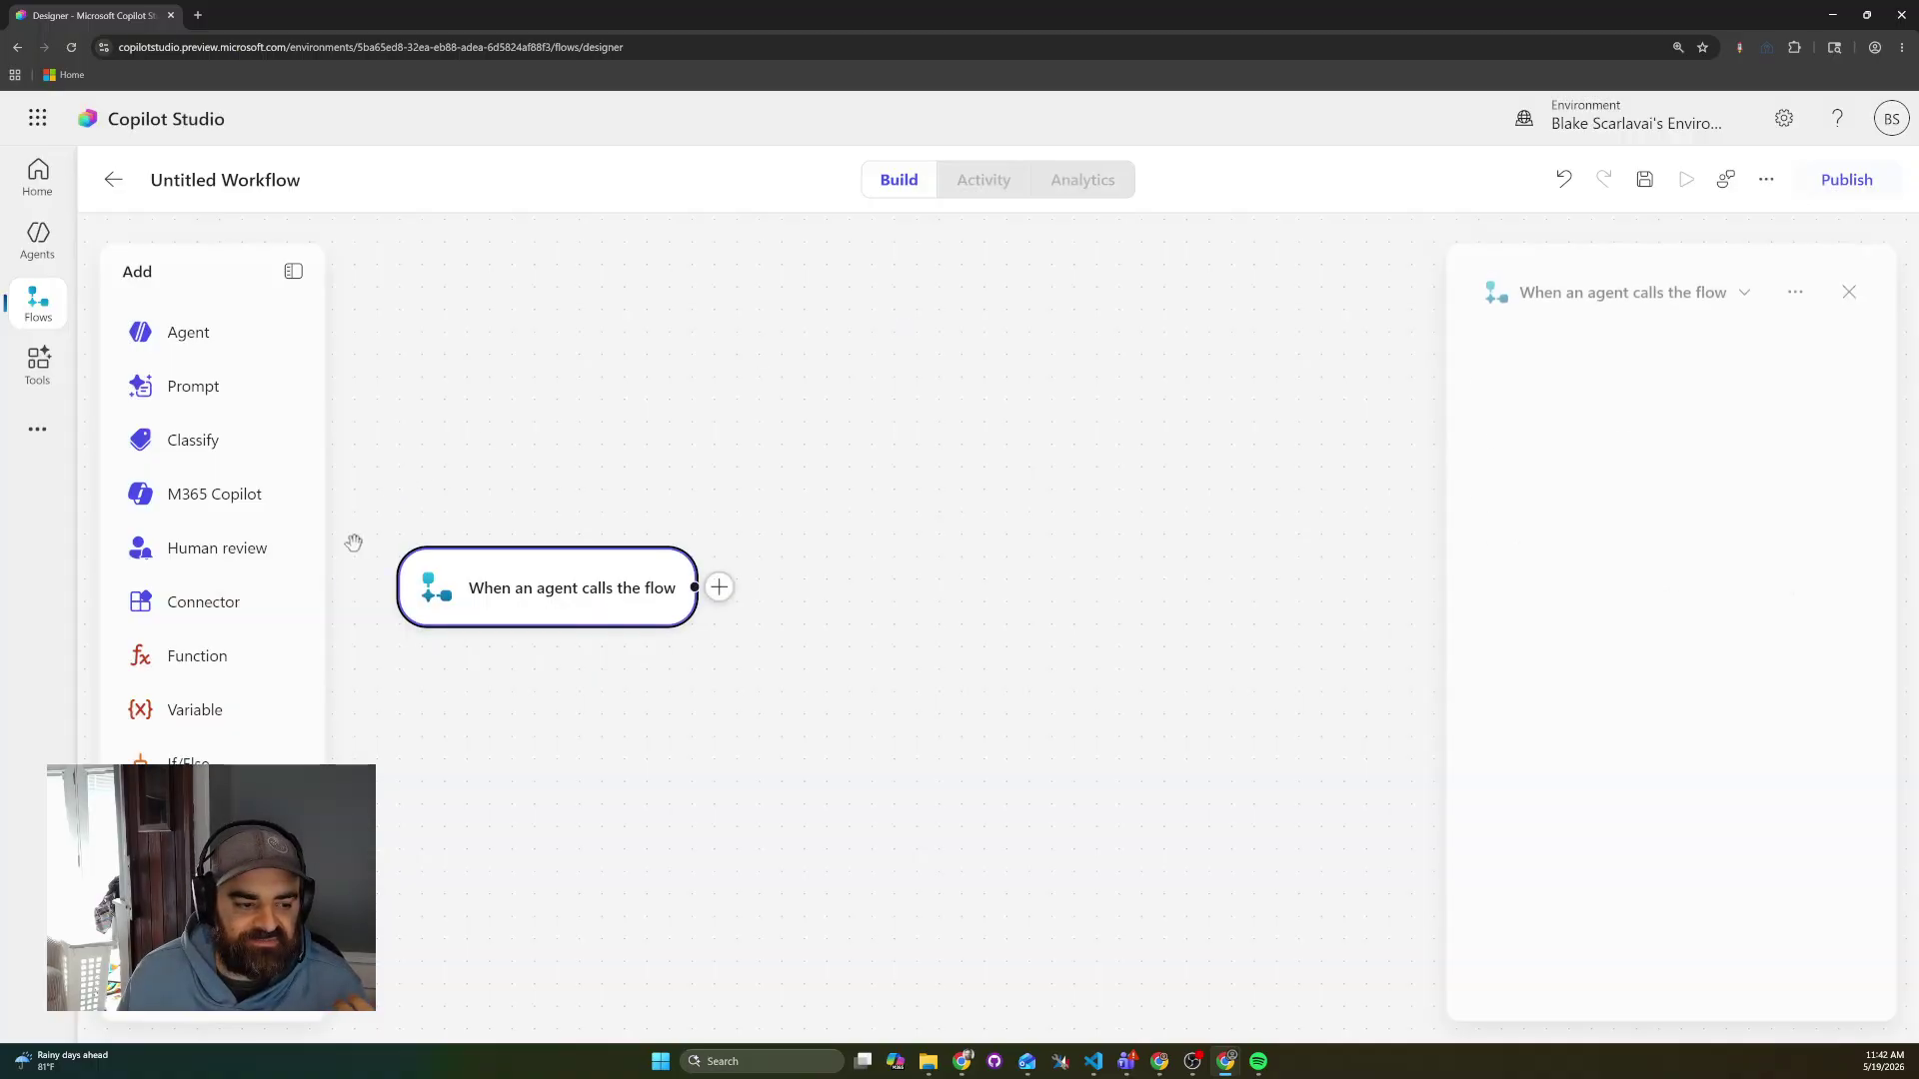
click(211, 332)
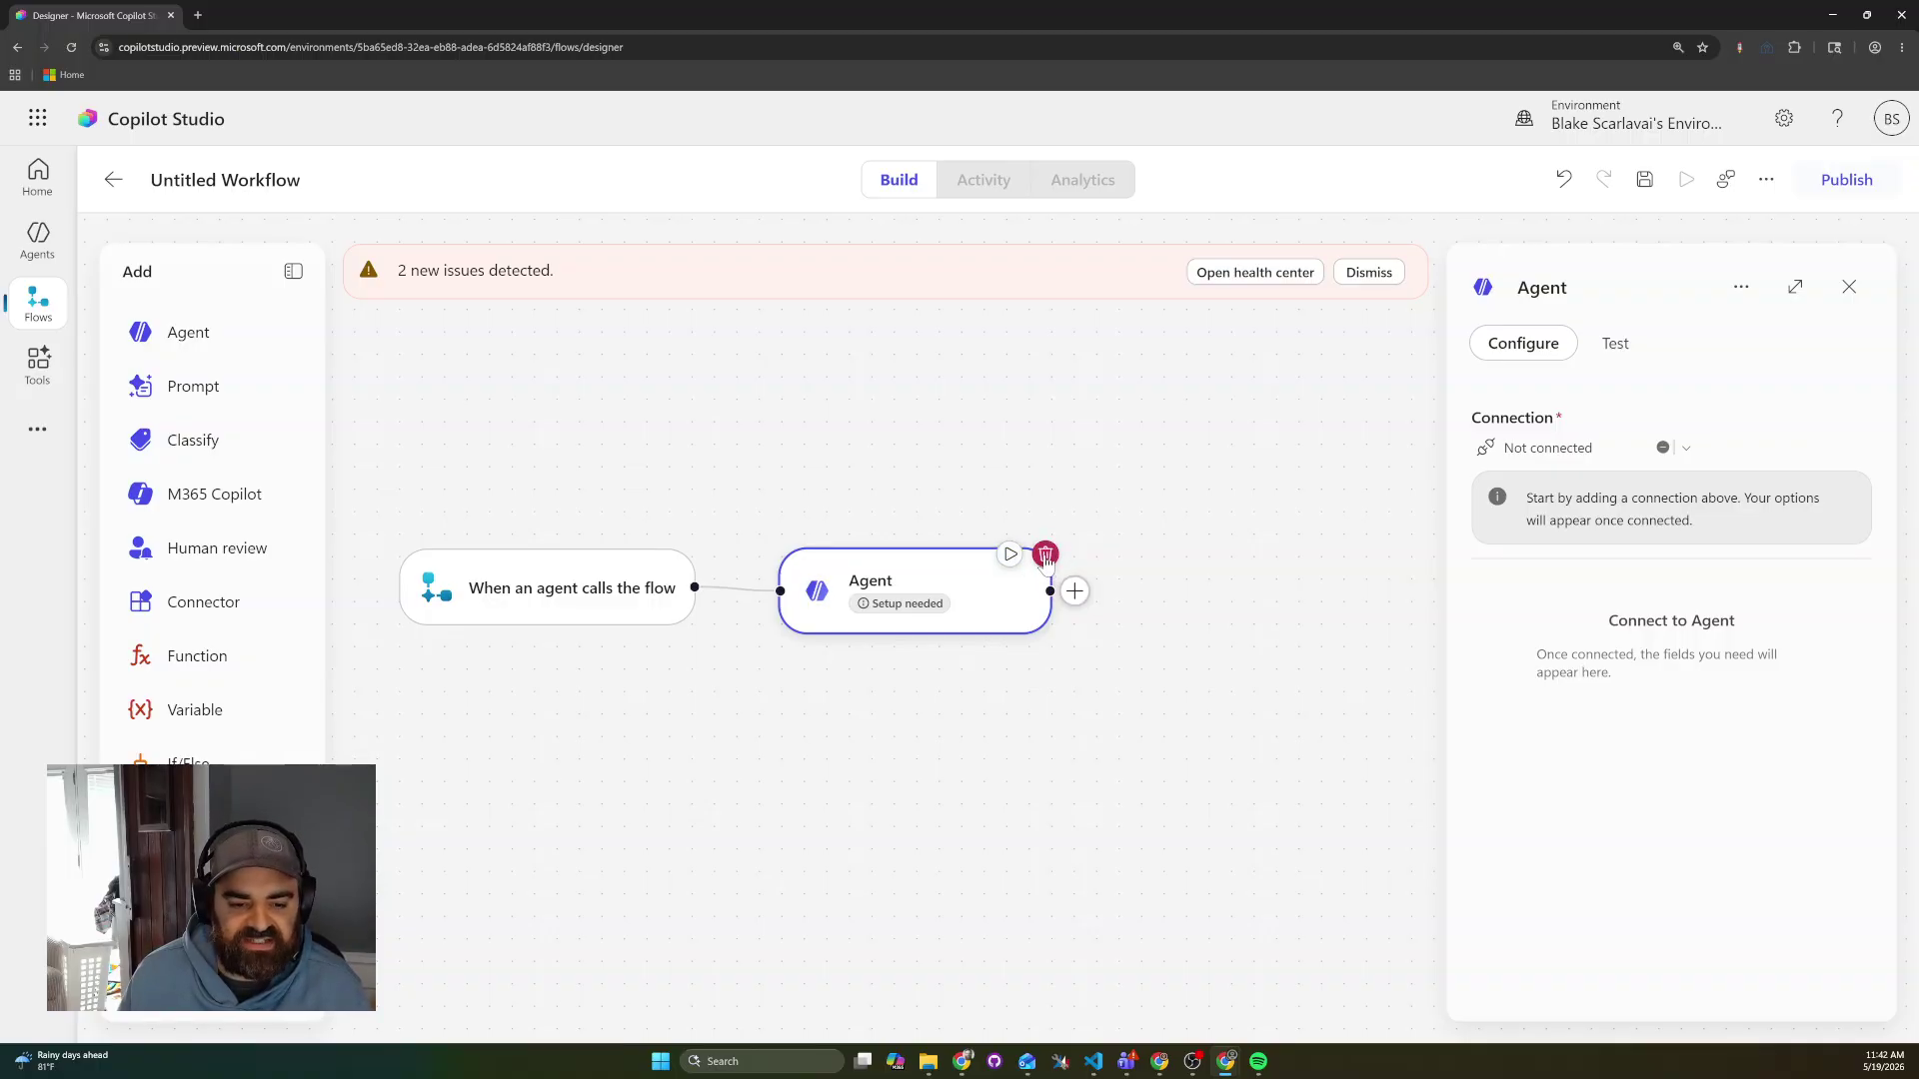
click(1045, 556)
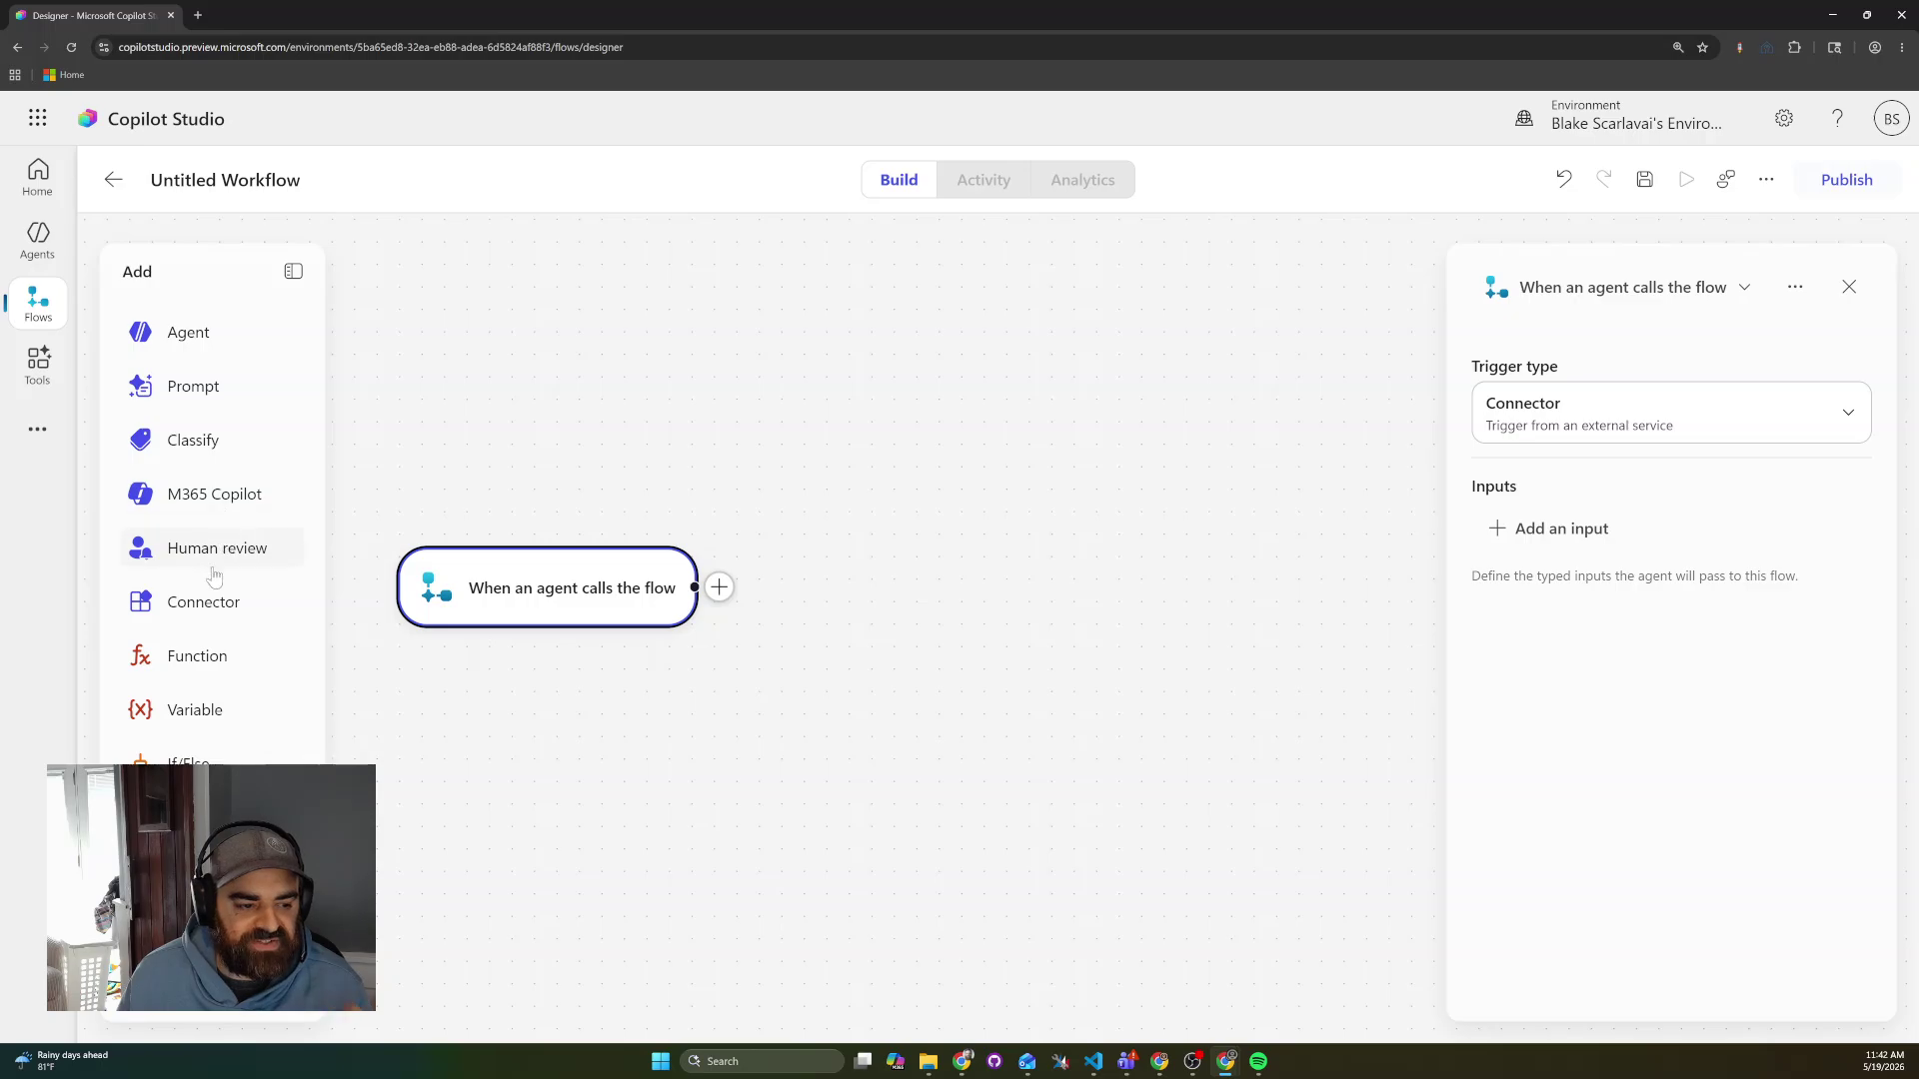
Look further through the list of connectors available for a Connector node and close it without choosing one.
click(219, 610)
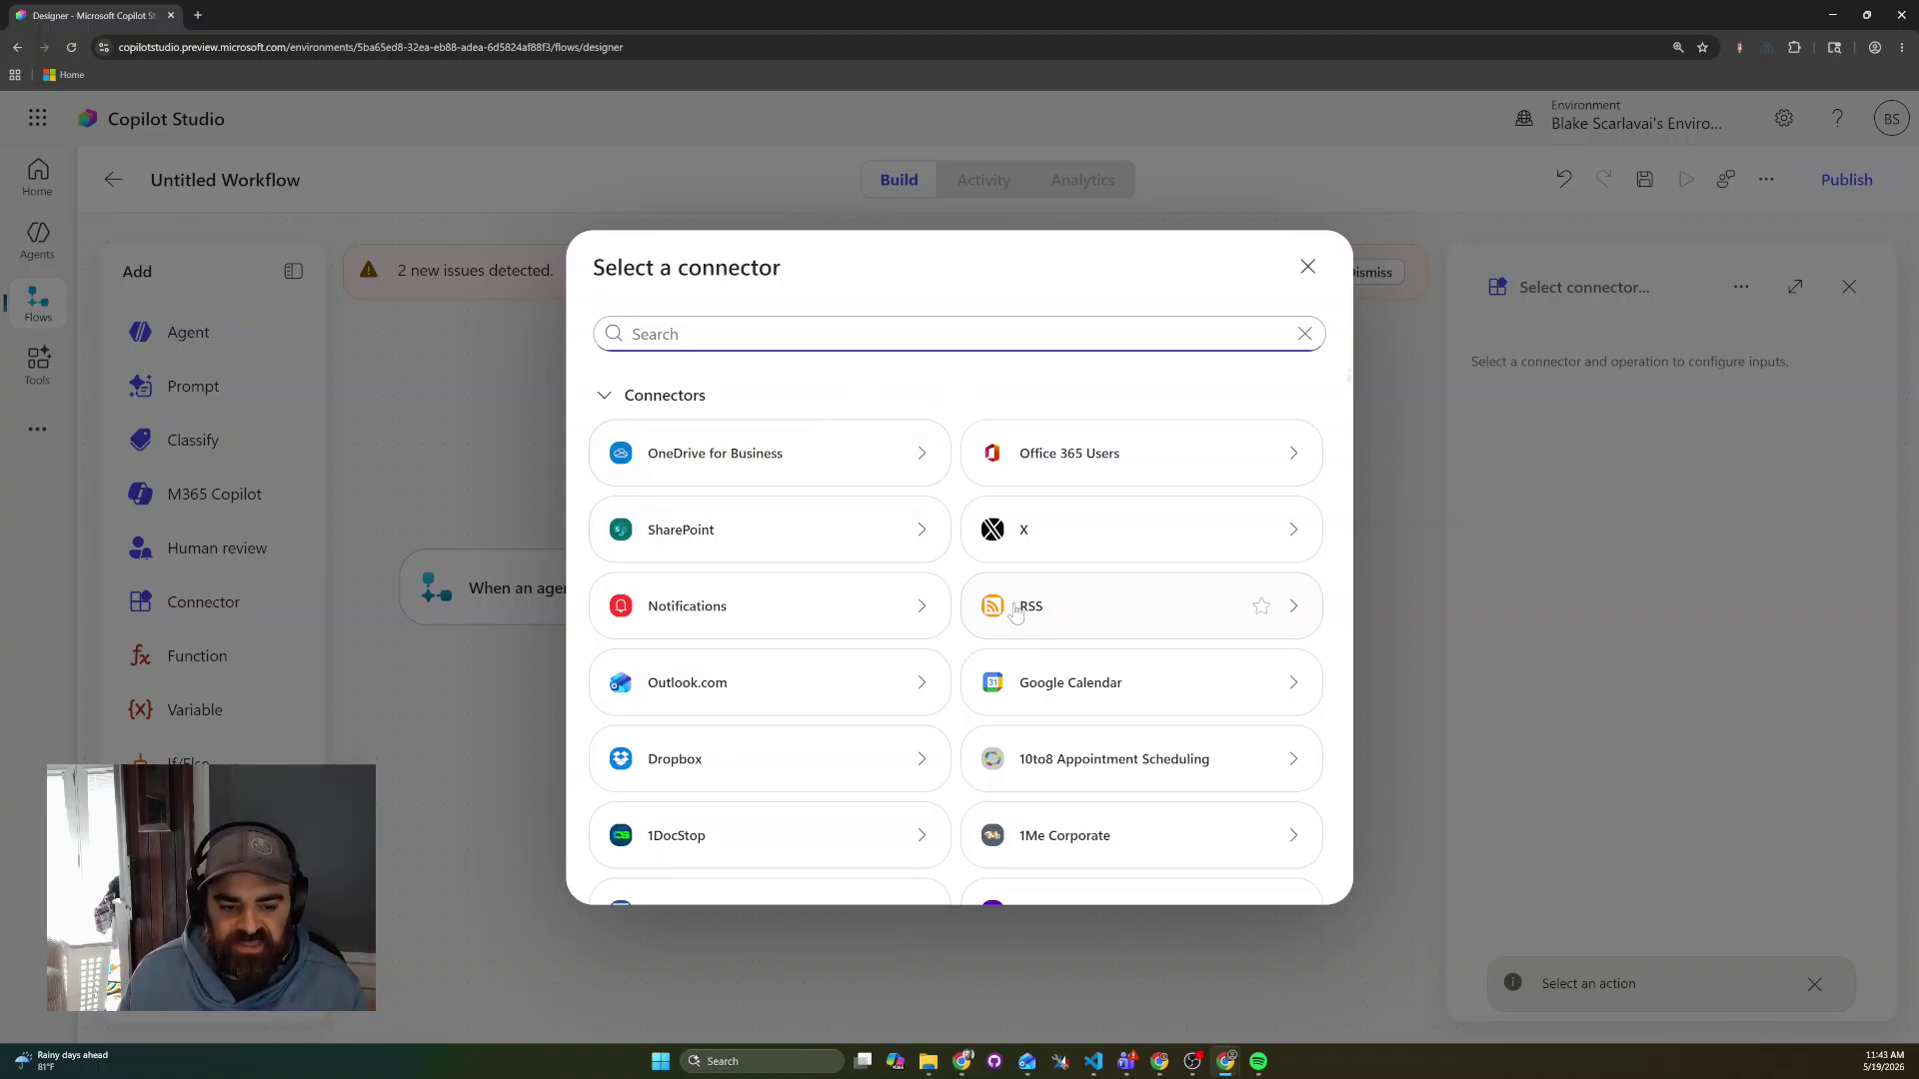
scroll(1039, 630, down, 4)
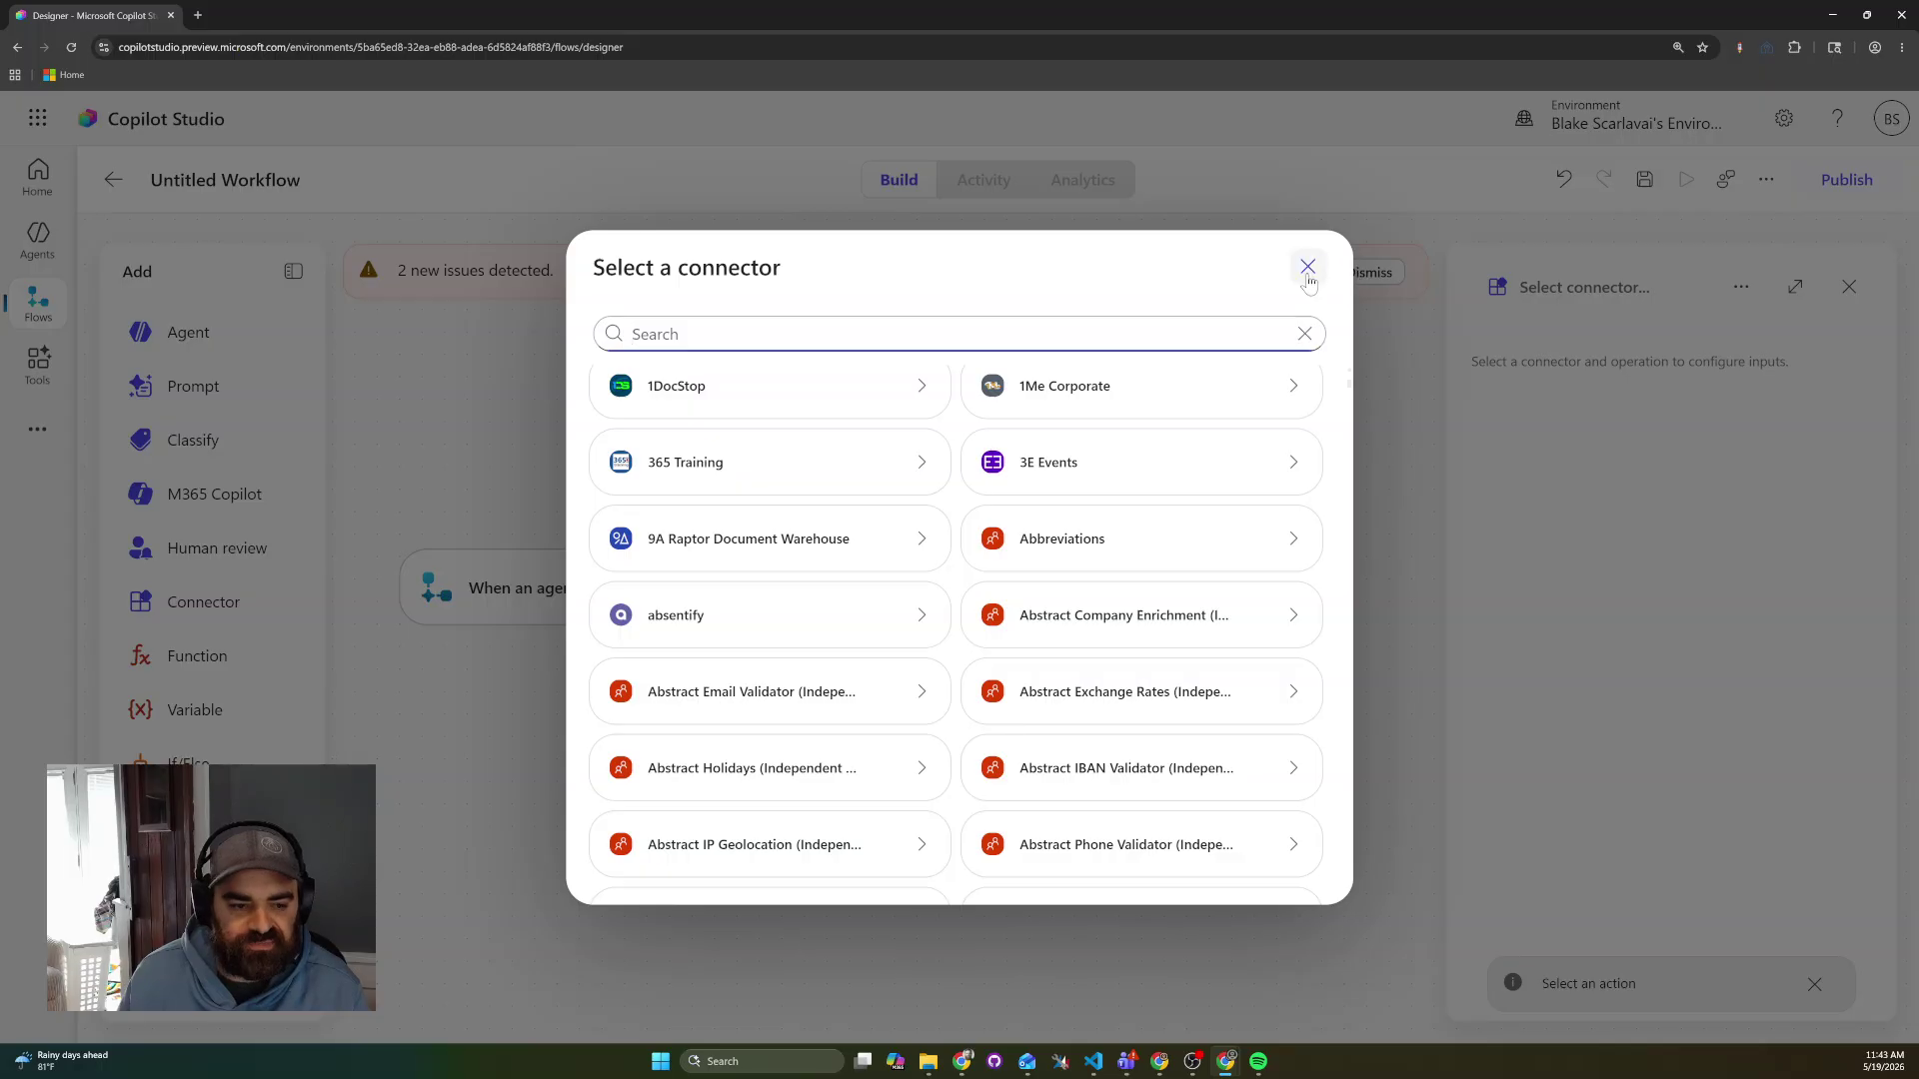
click(1307, 265)
Look over the function categories and the functions under Data Operations, and close the list without adding one.
click(205, 662)
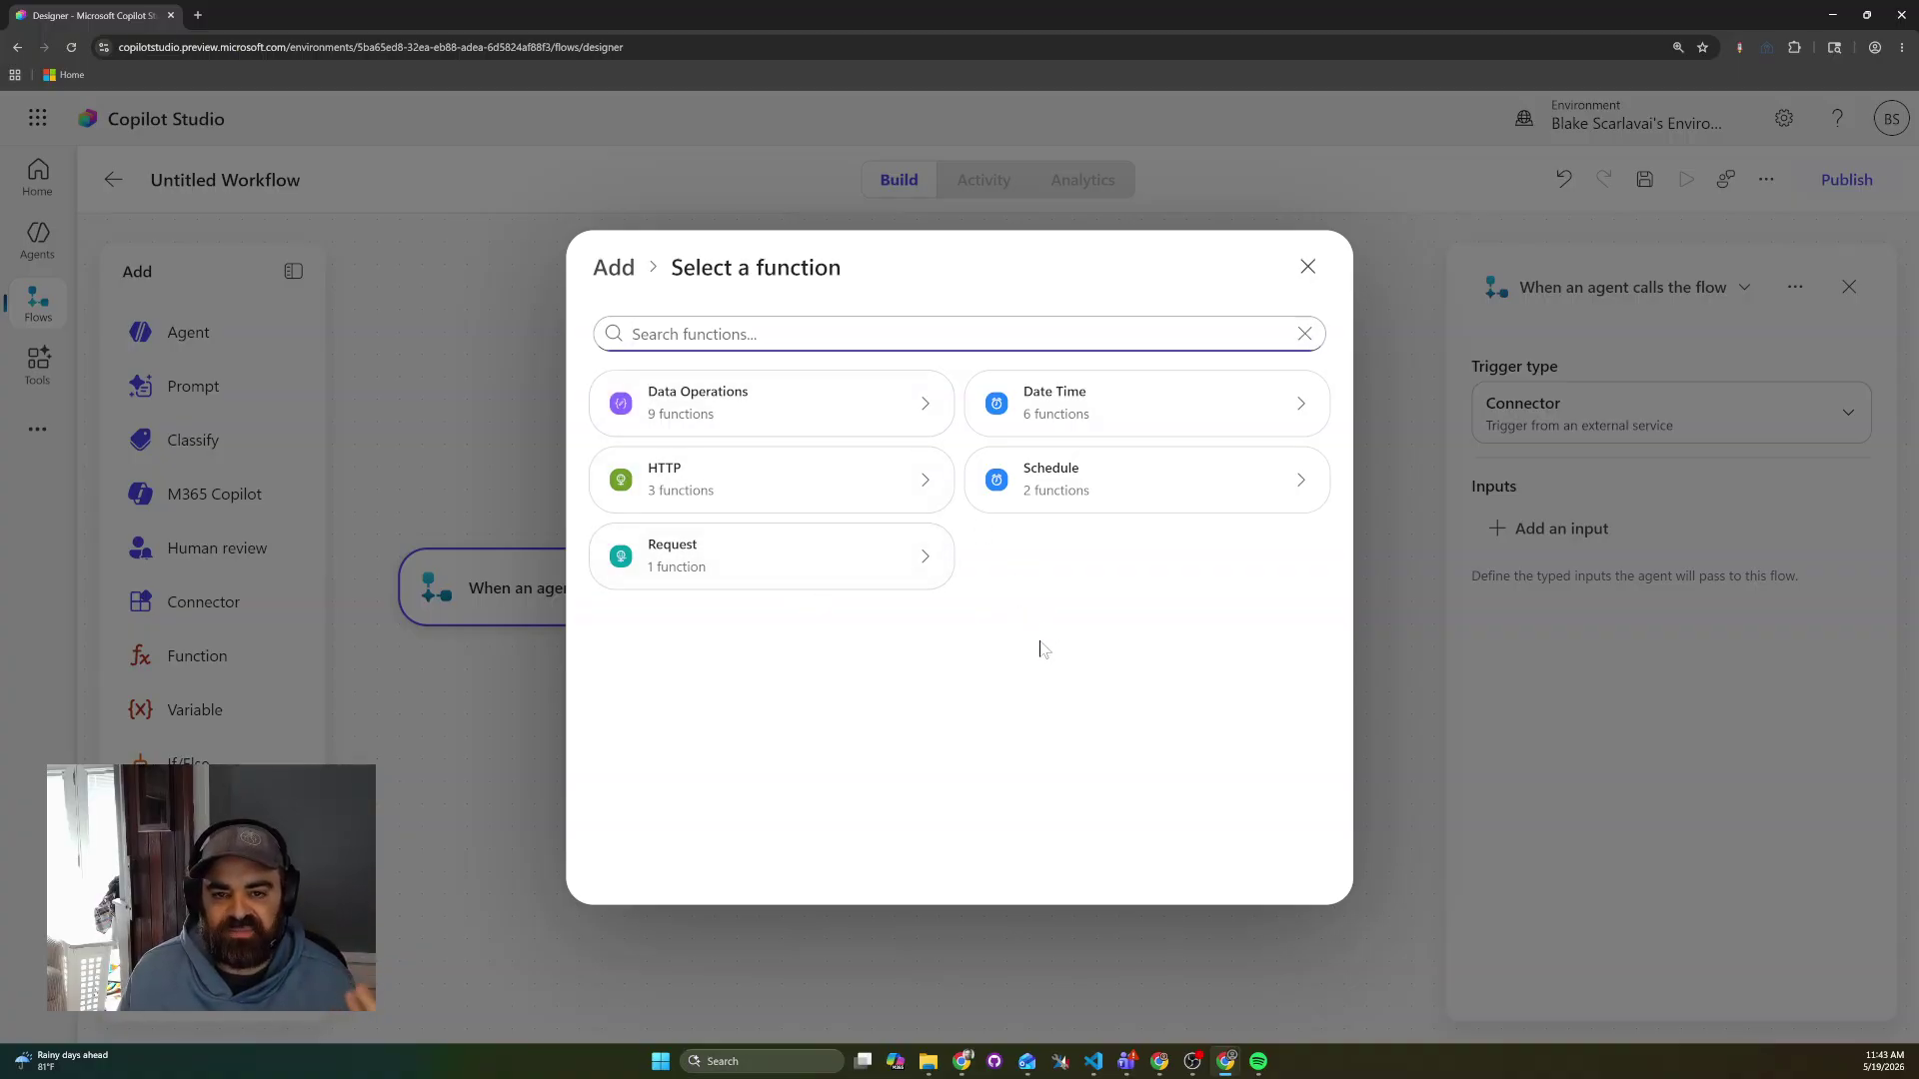
click(824, 416)
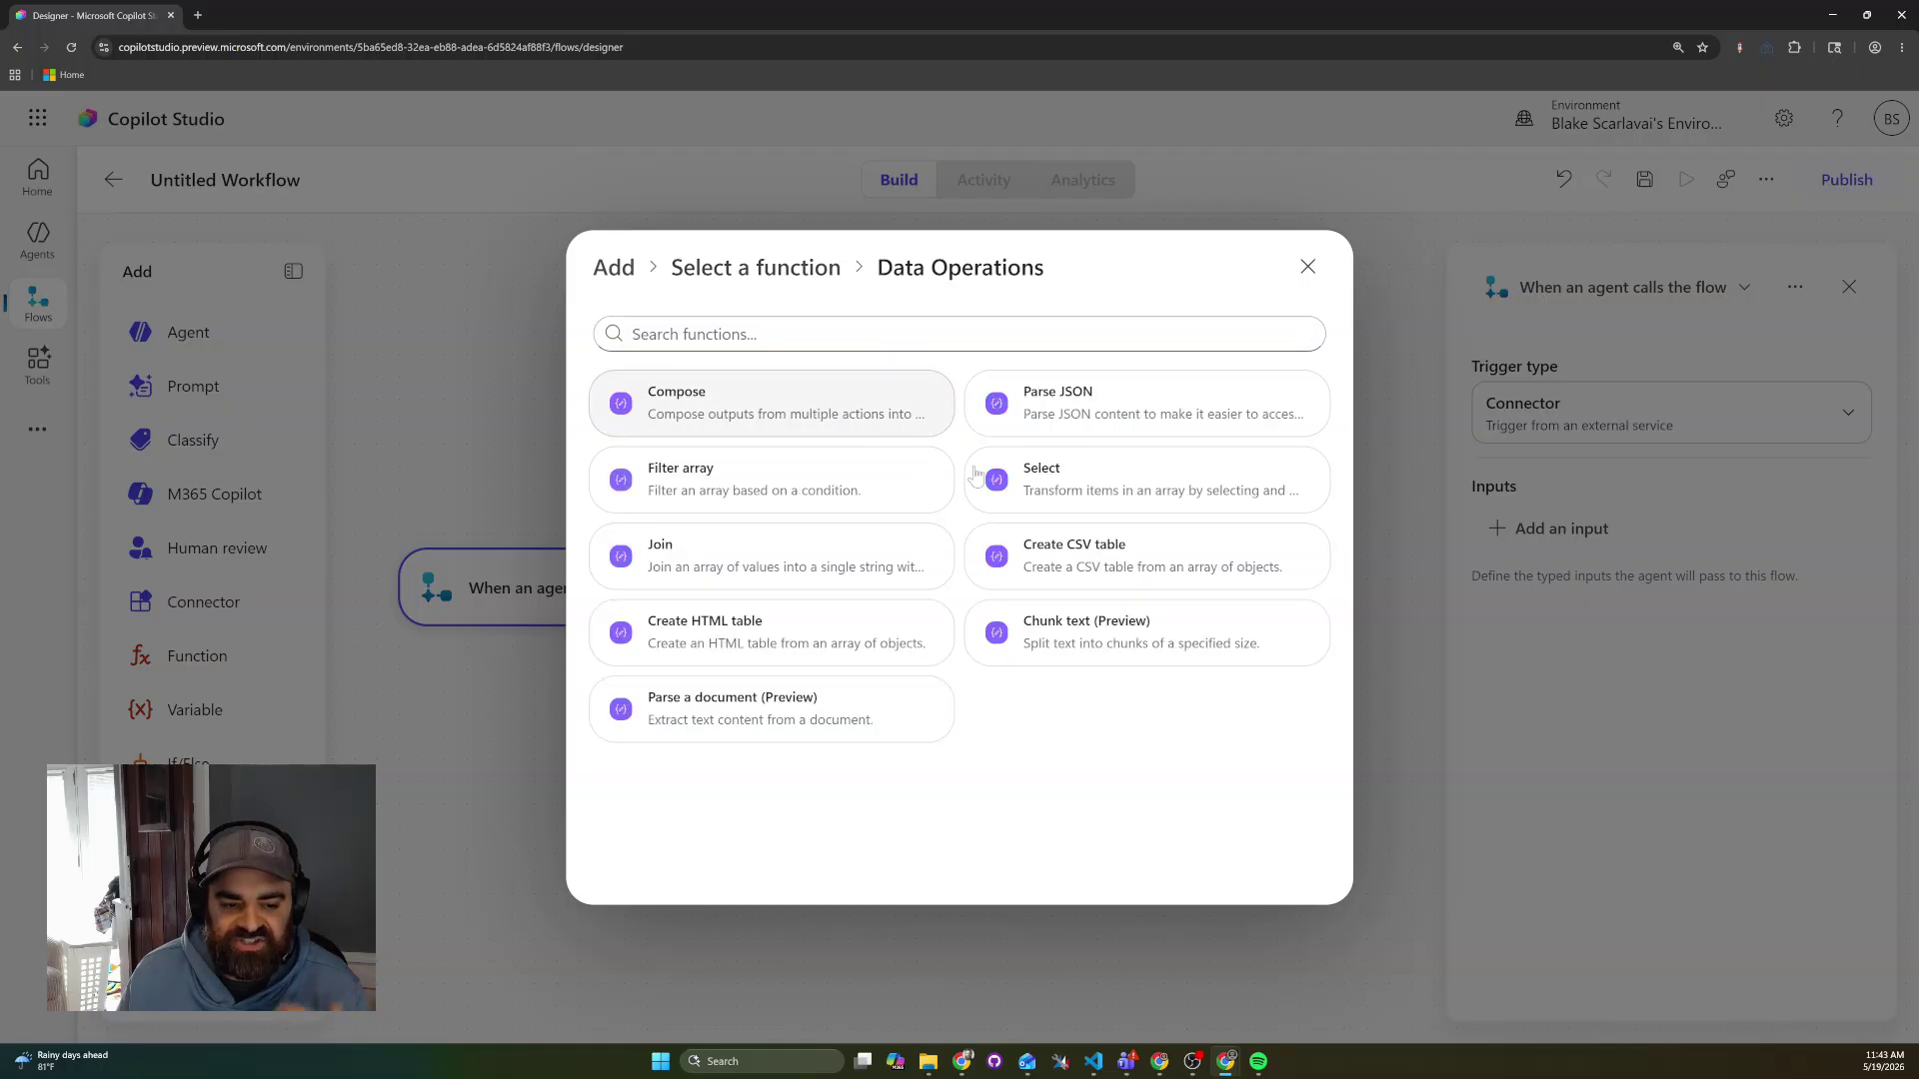
click(1308, 268)
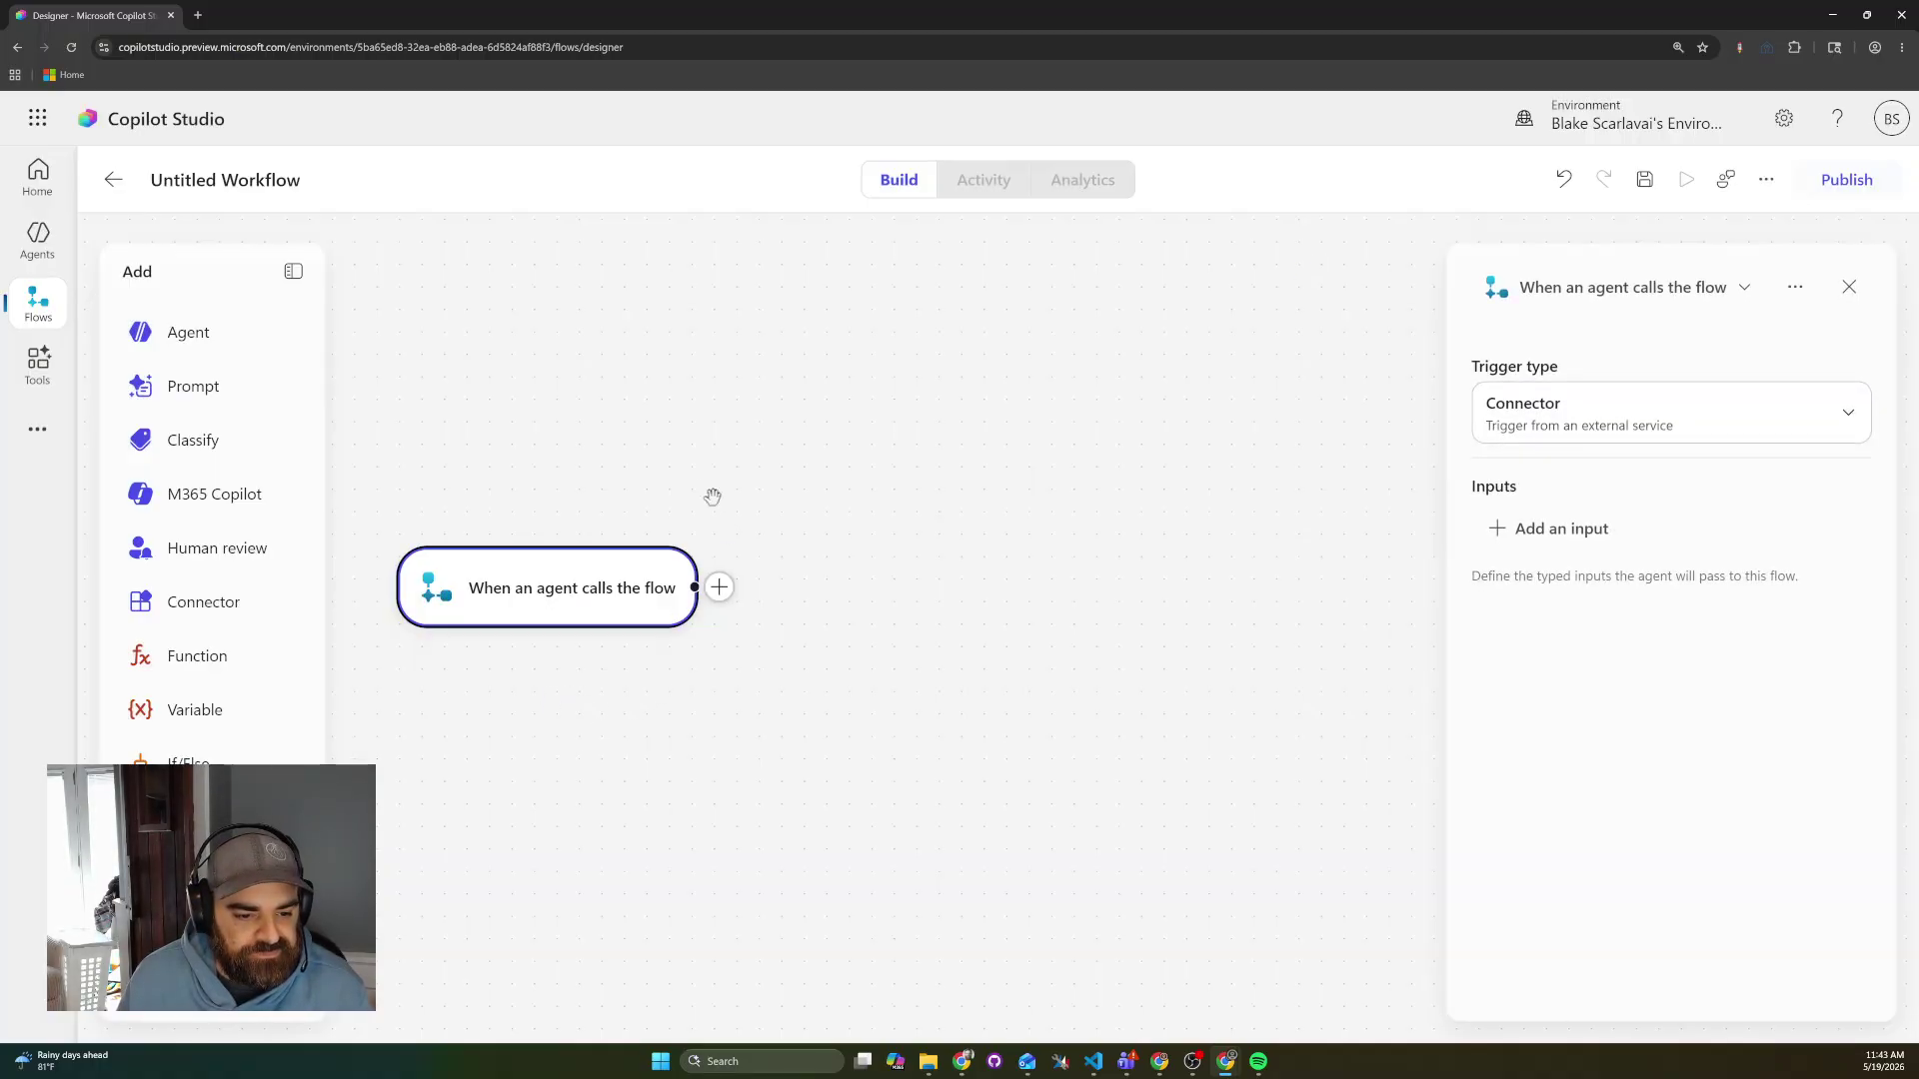
Try an If/Else node after the trigger, view the step choices for its Else branch, and delete the node.
click(217, 763)
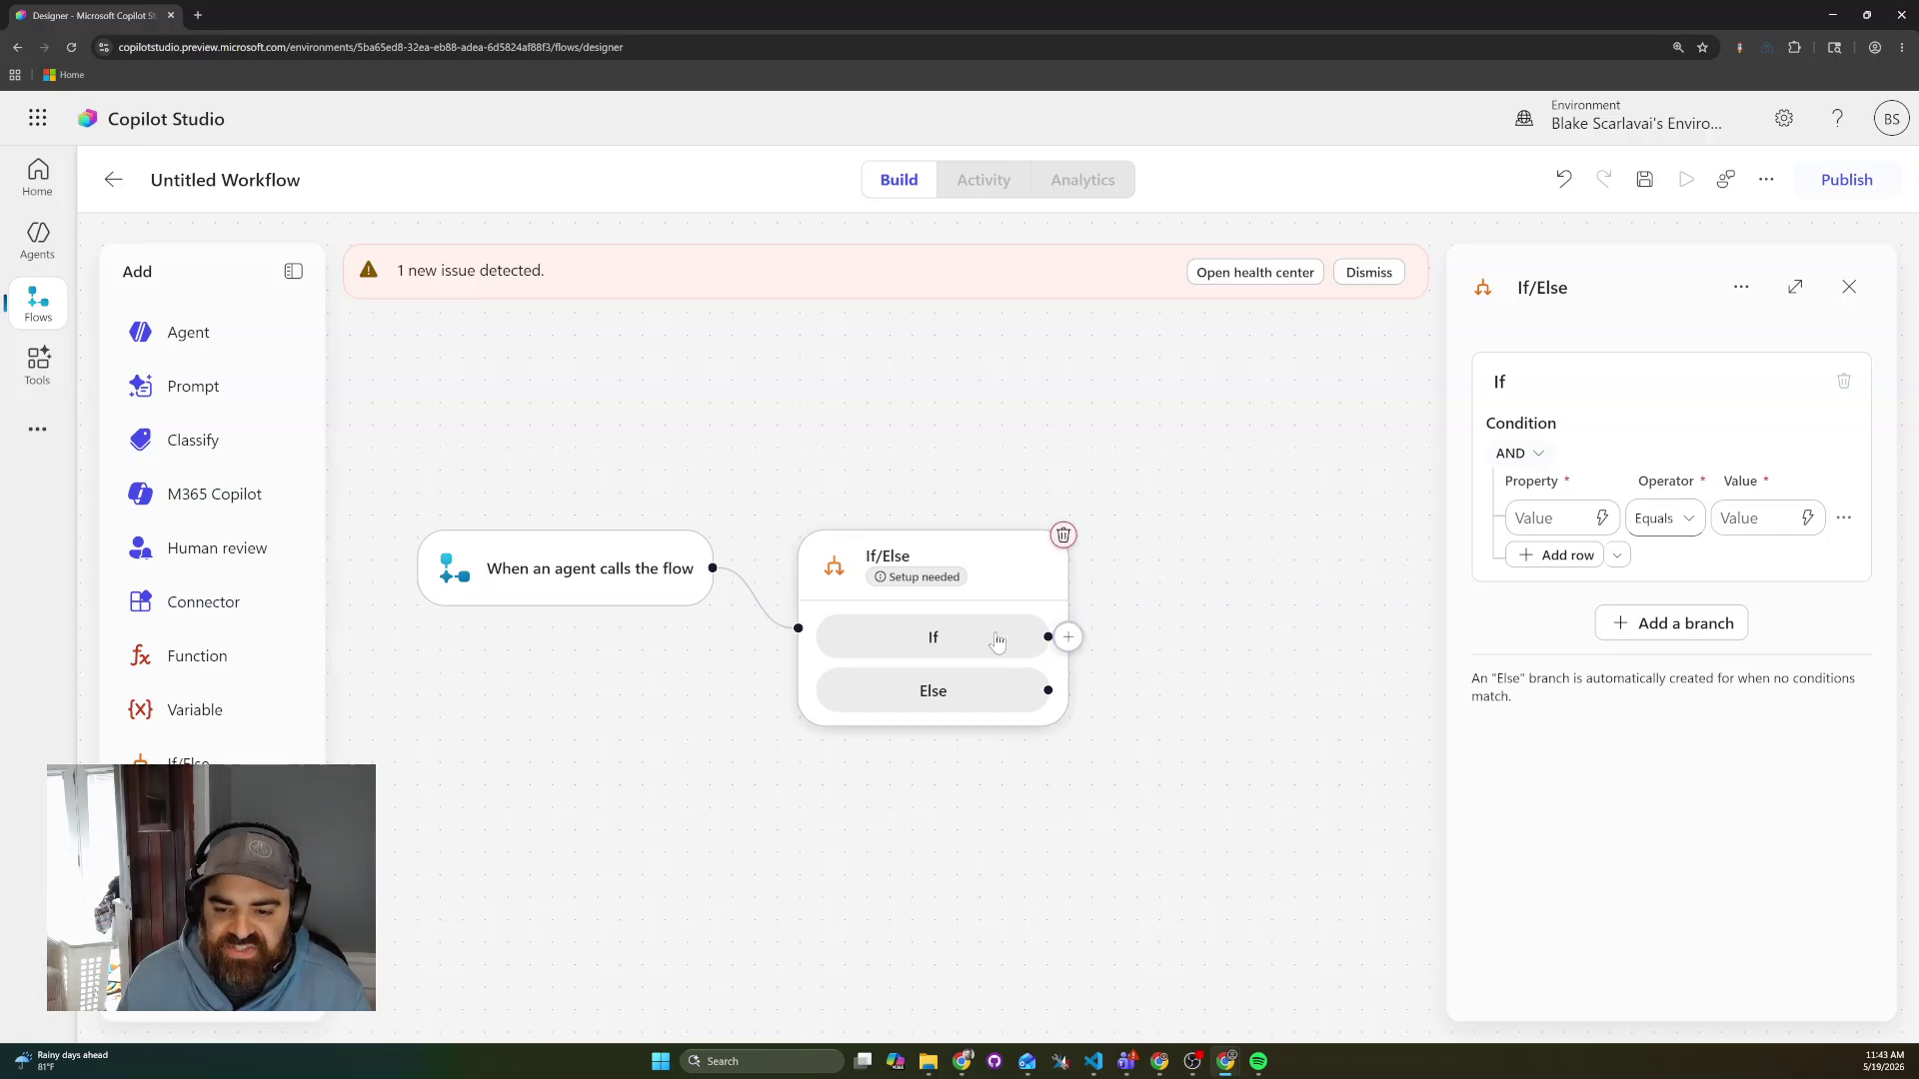
click(1156, 591)
click(1065, 639)
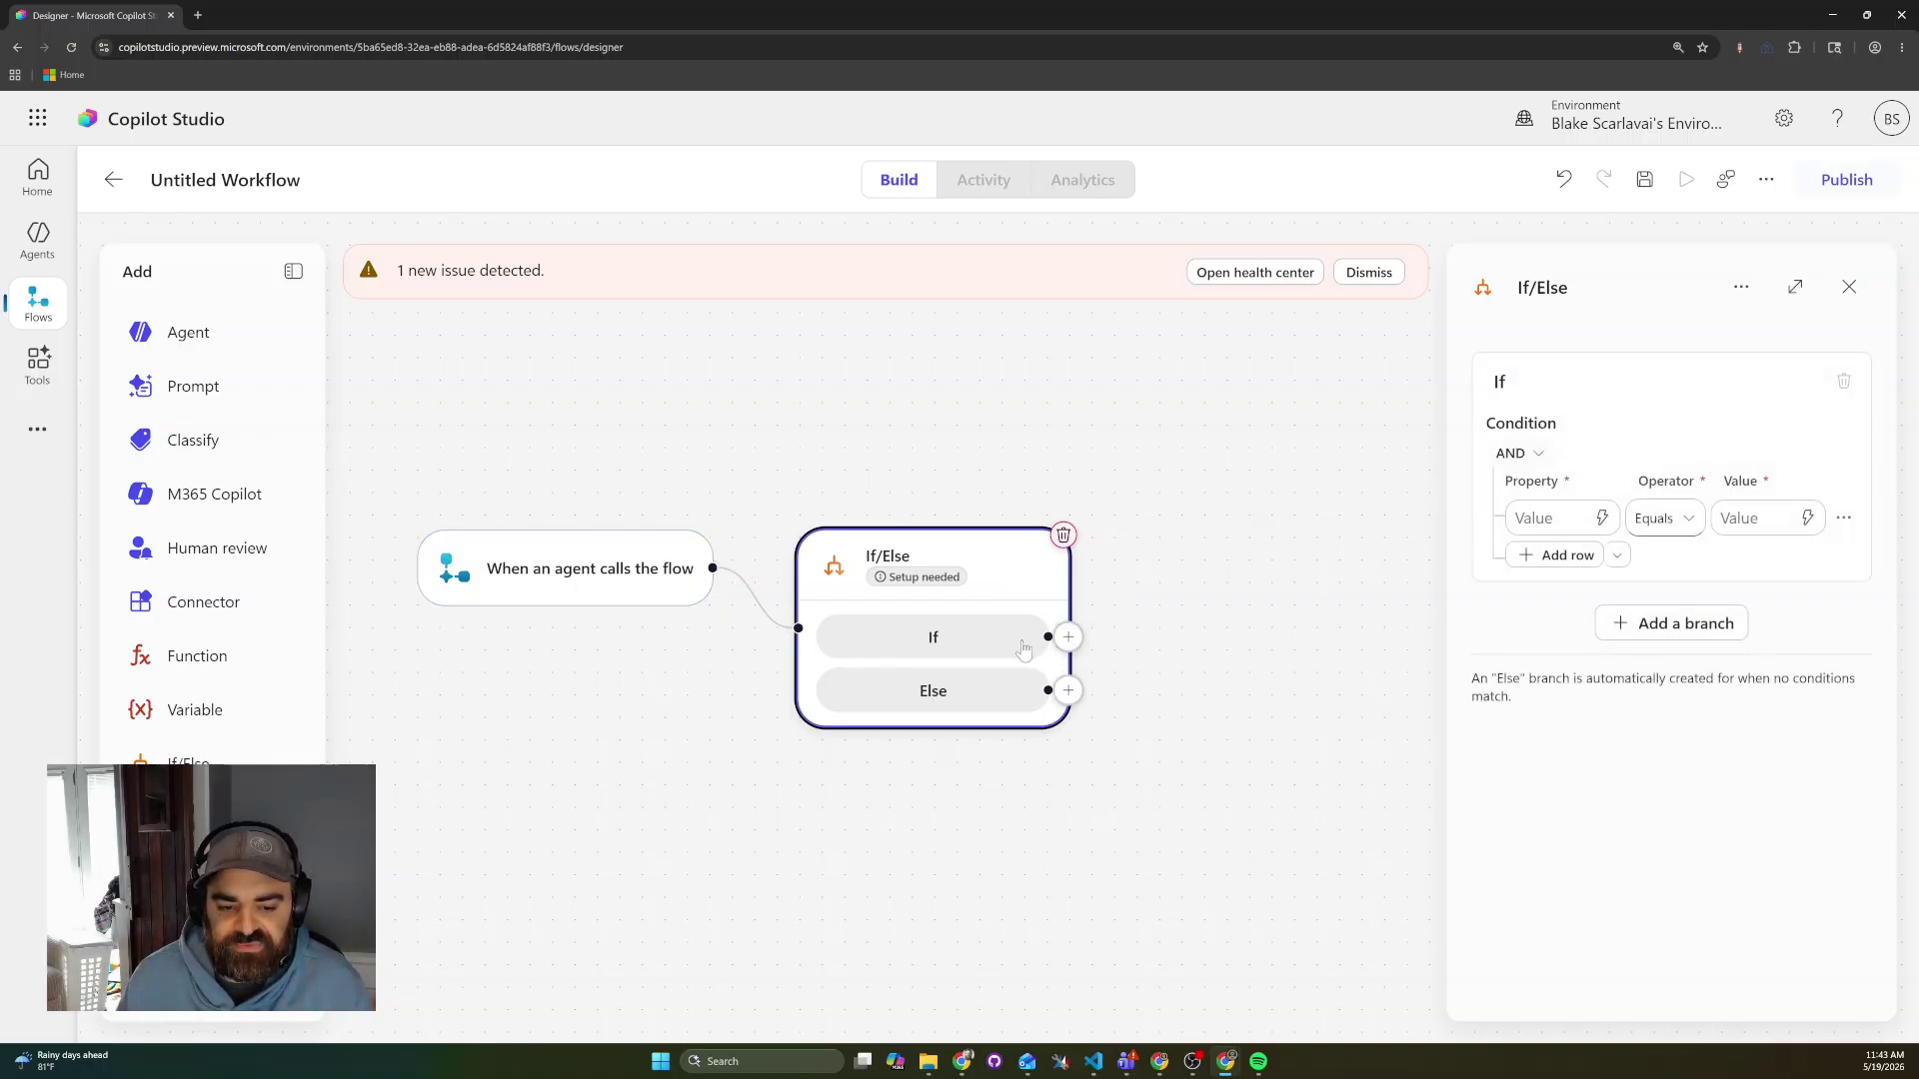
click(1067, 690)
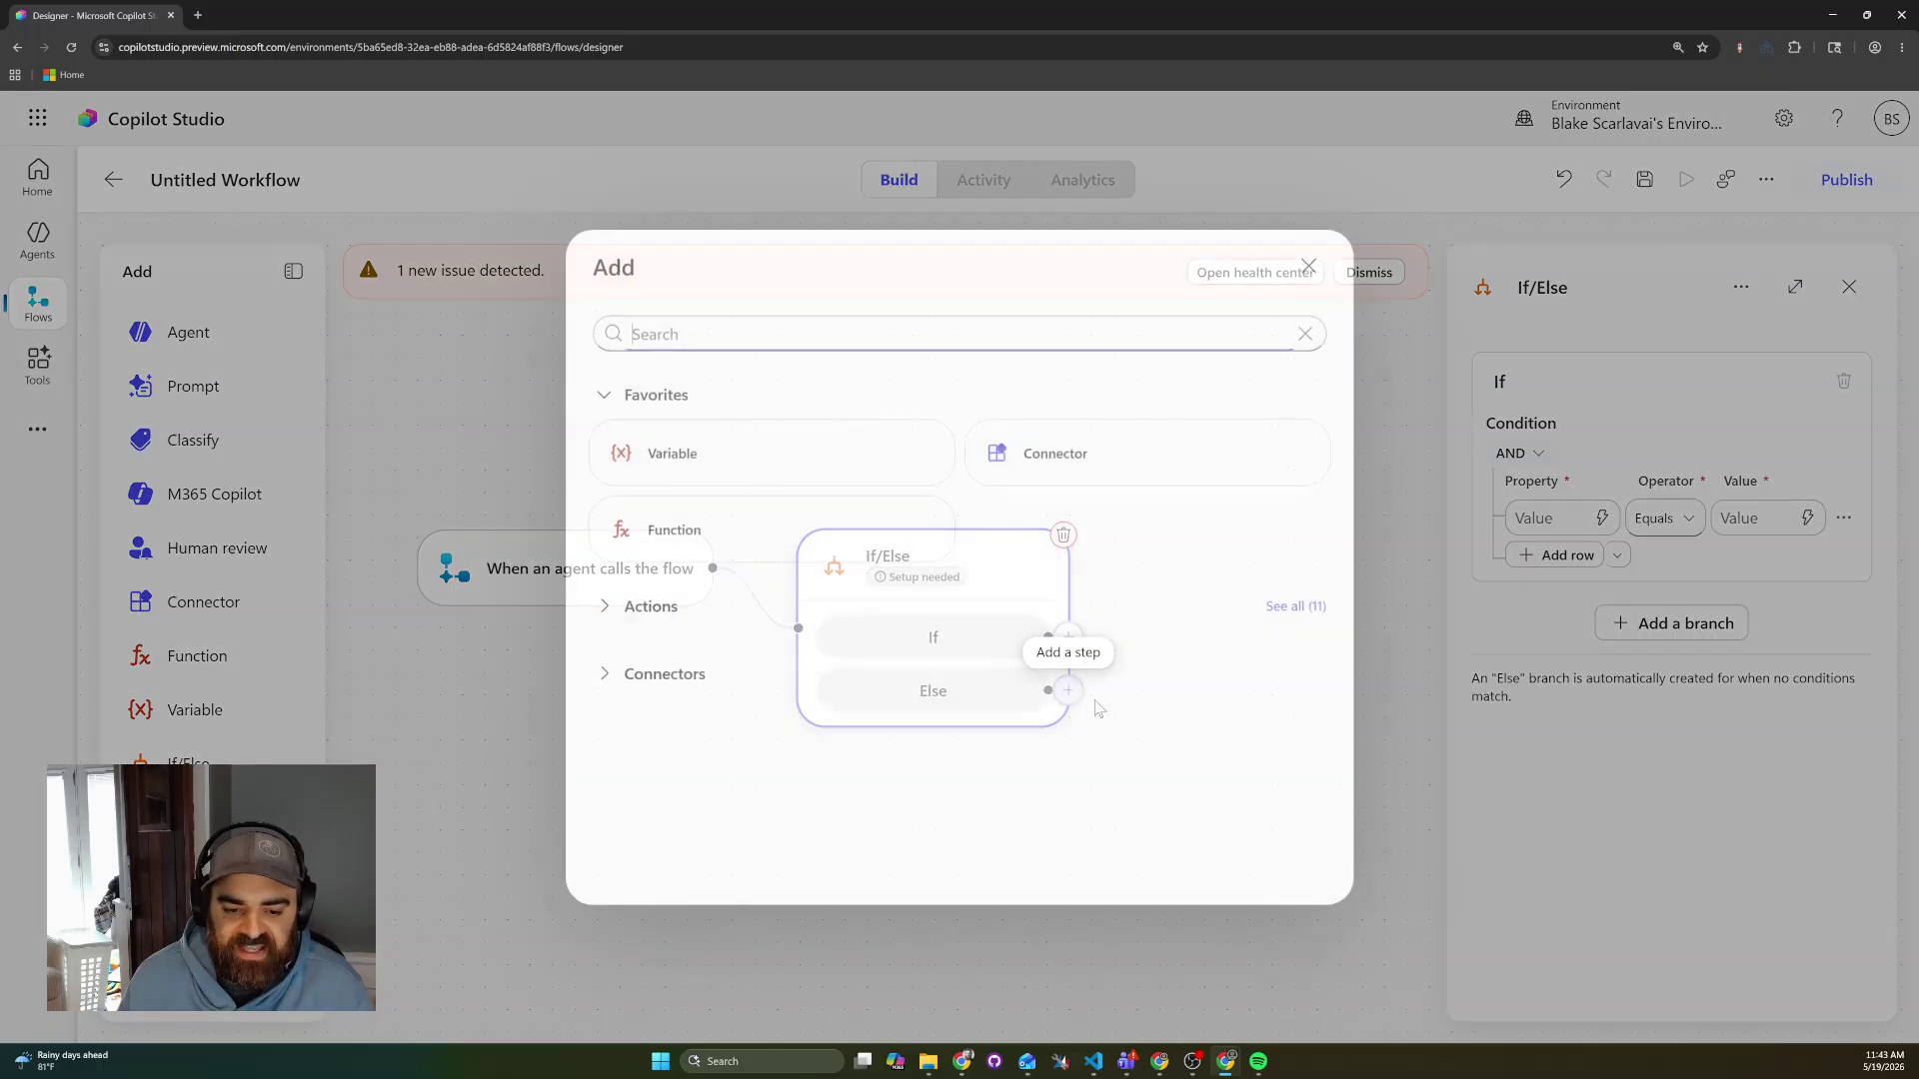
click(1309, 266)
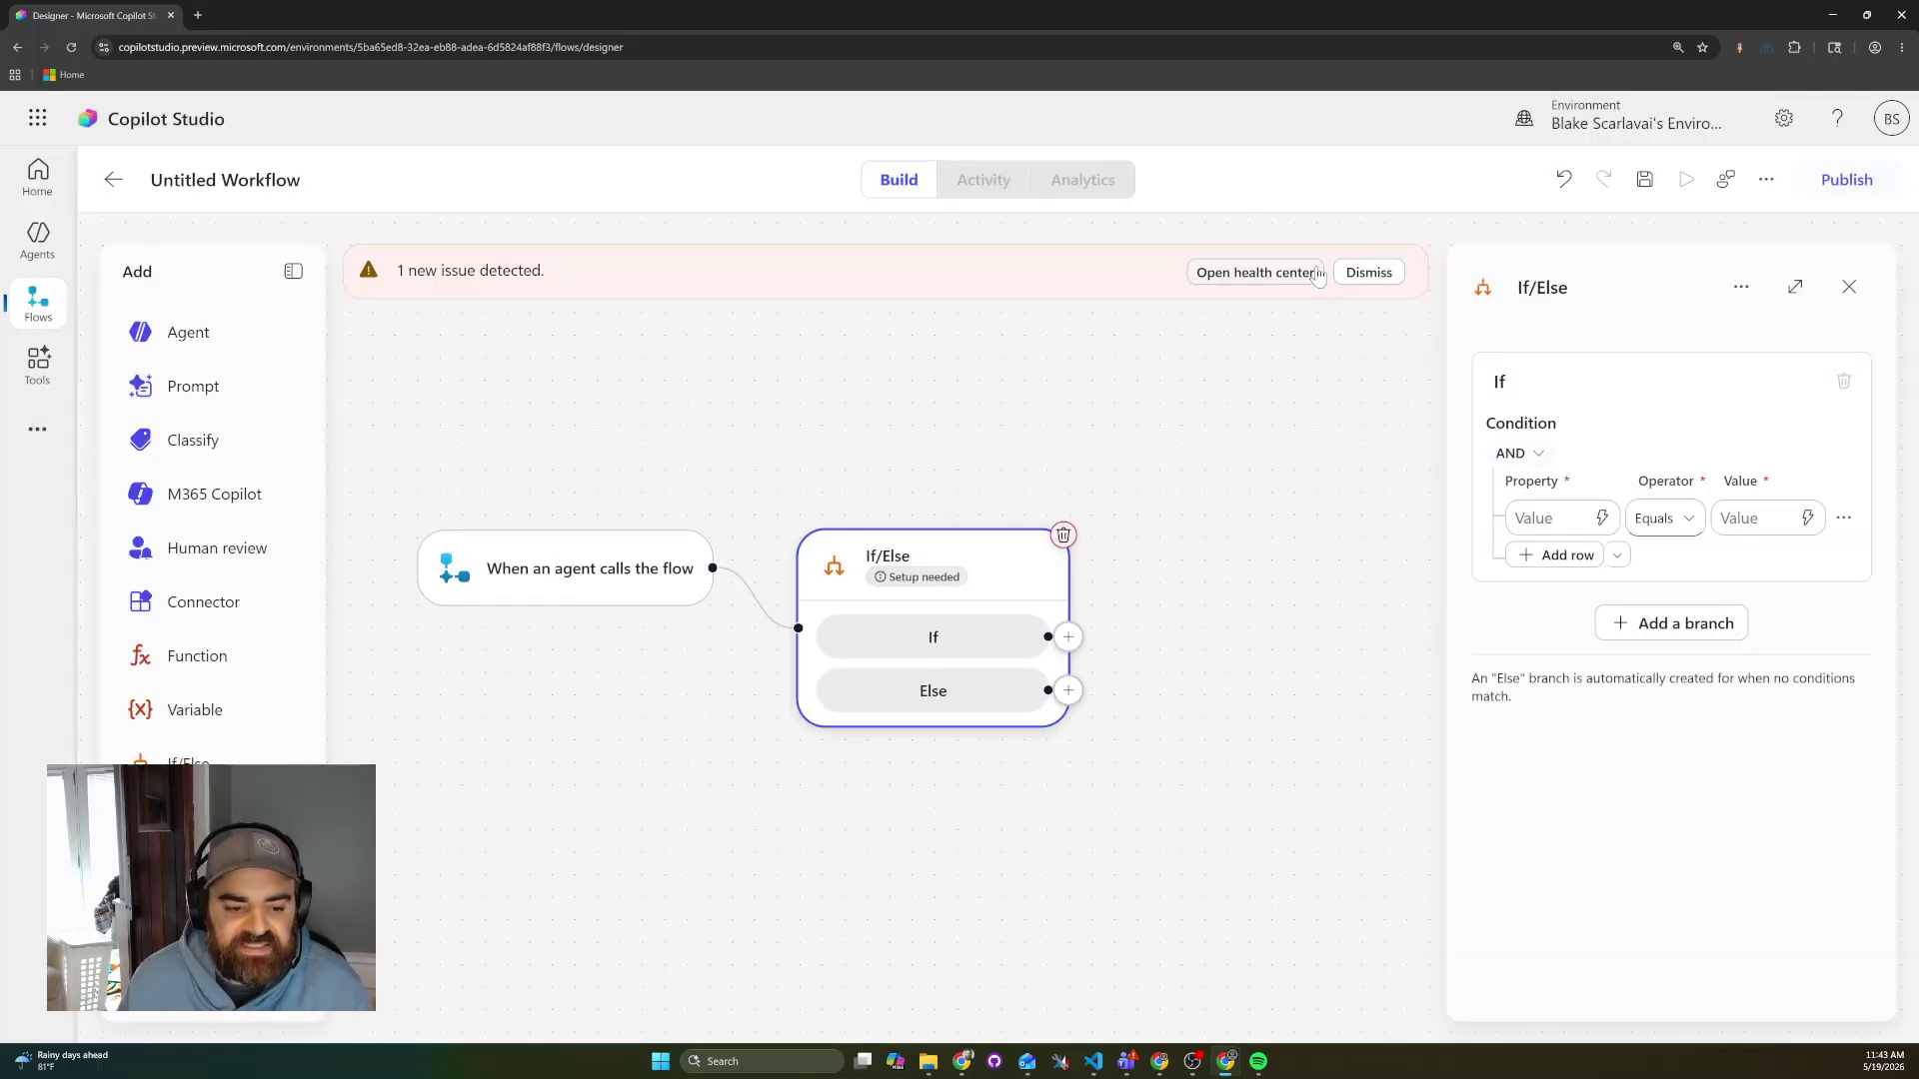
click(1064, 536)
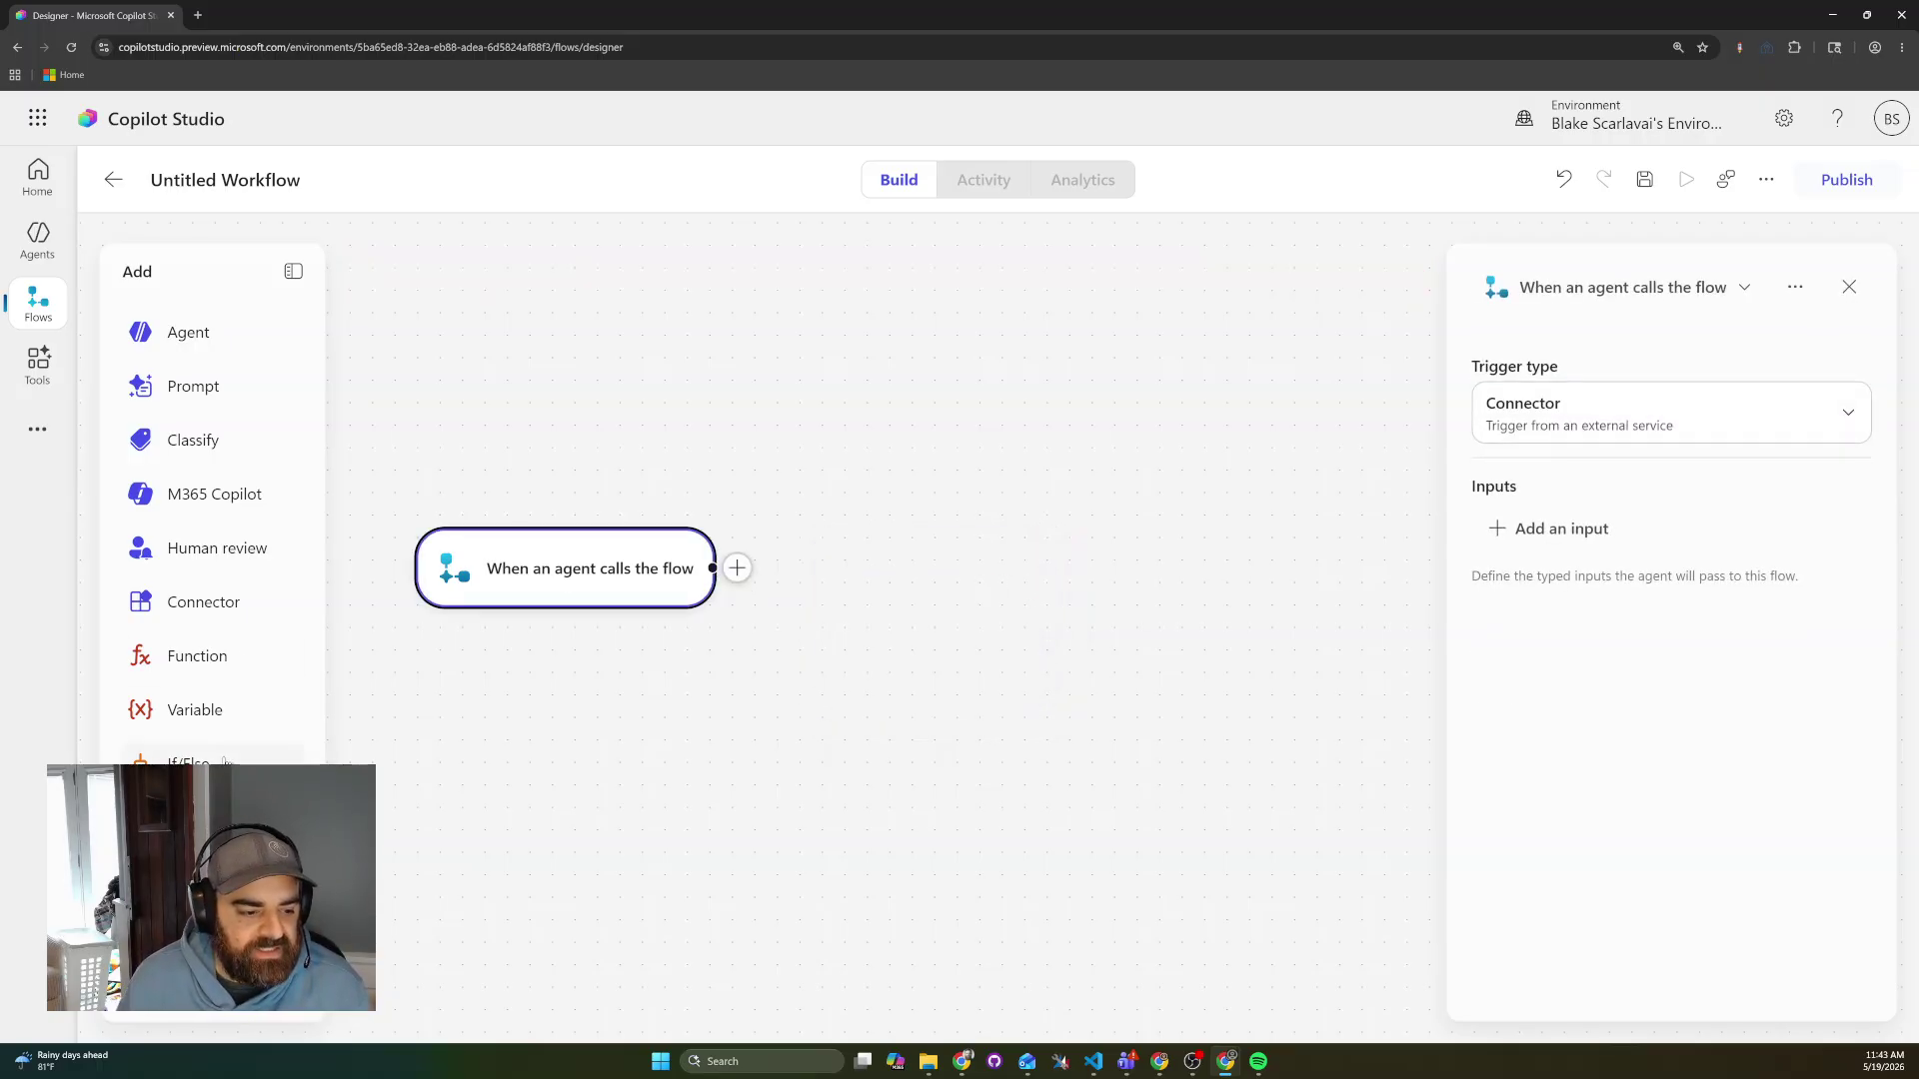
Try a Loop node after the trigger, view the step choices inside it, and delete the loop.
click(205, 816)
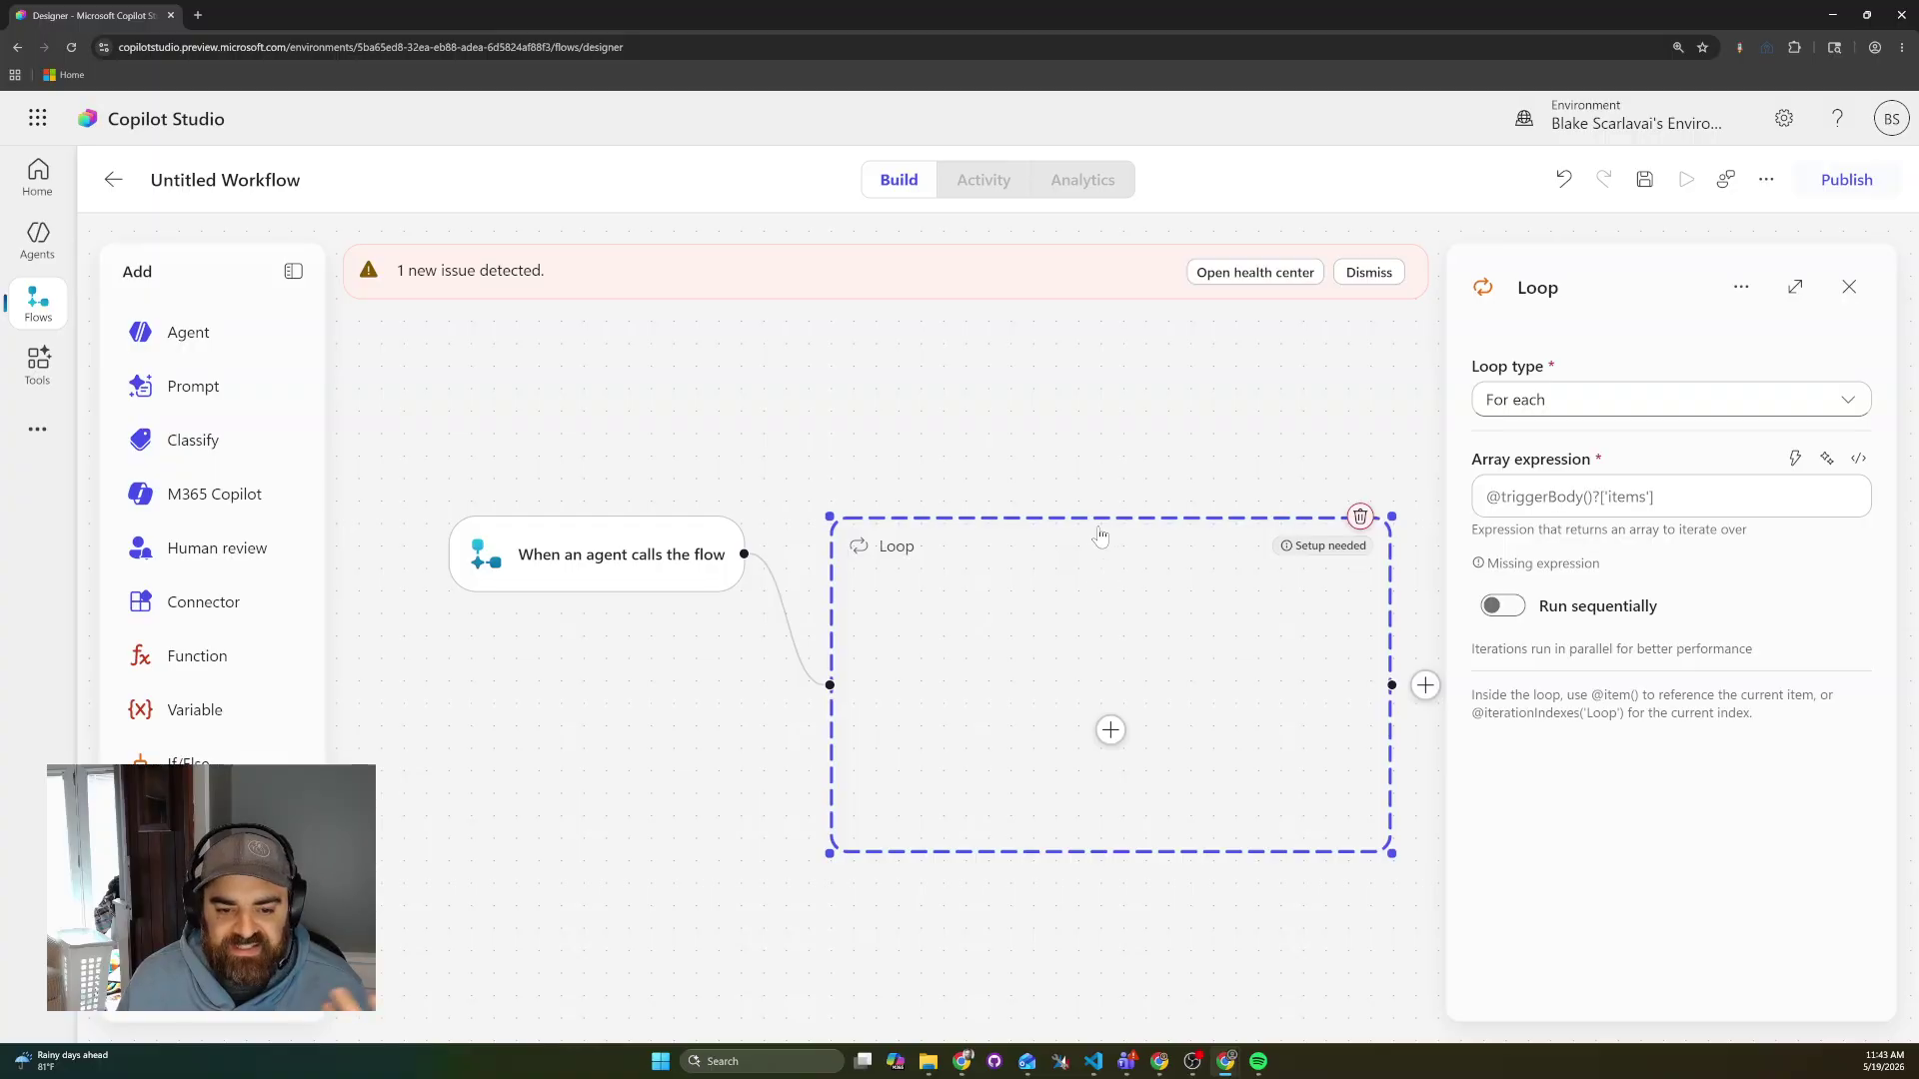
drag(1099, 537, 1070, 424)
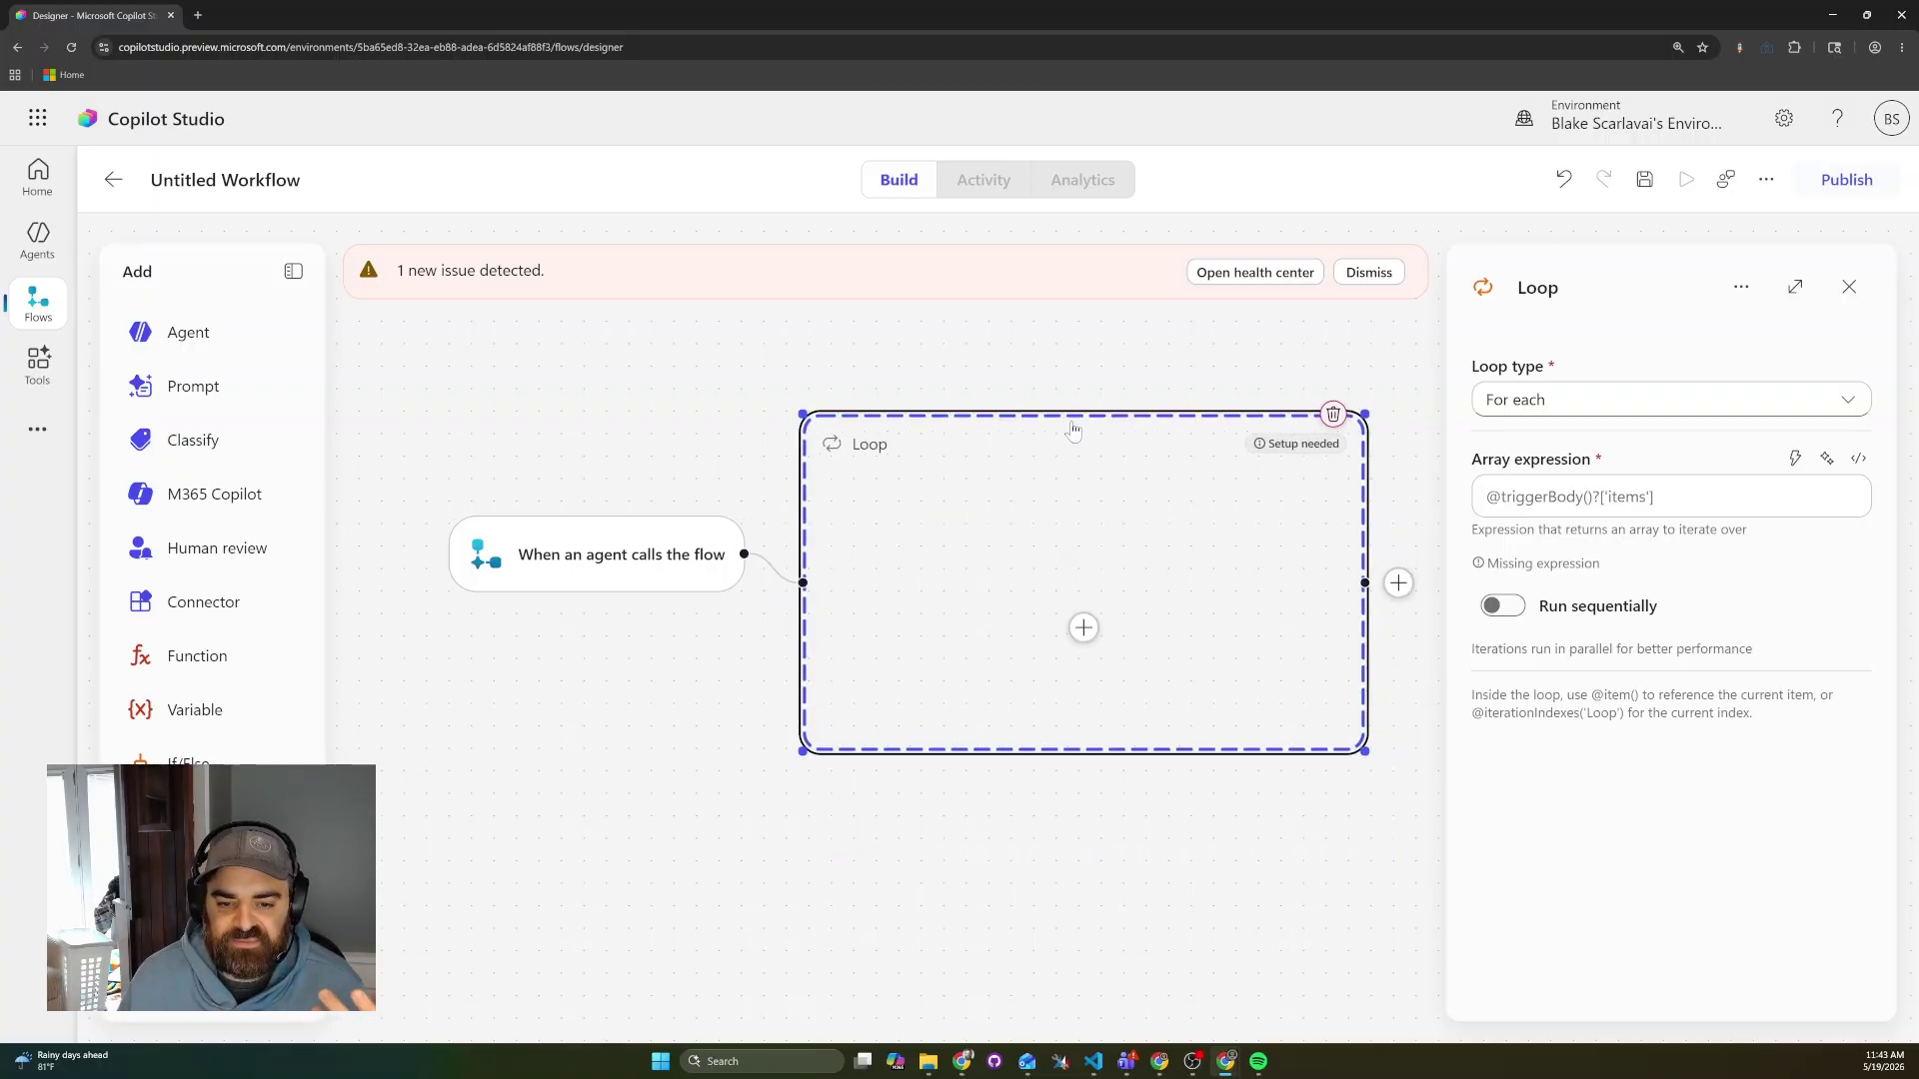
click(1213, 839)
click(1143, 676)
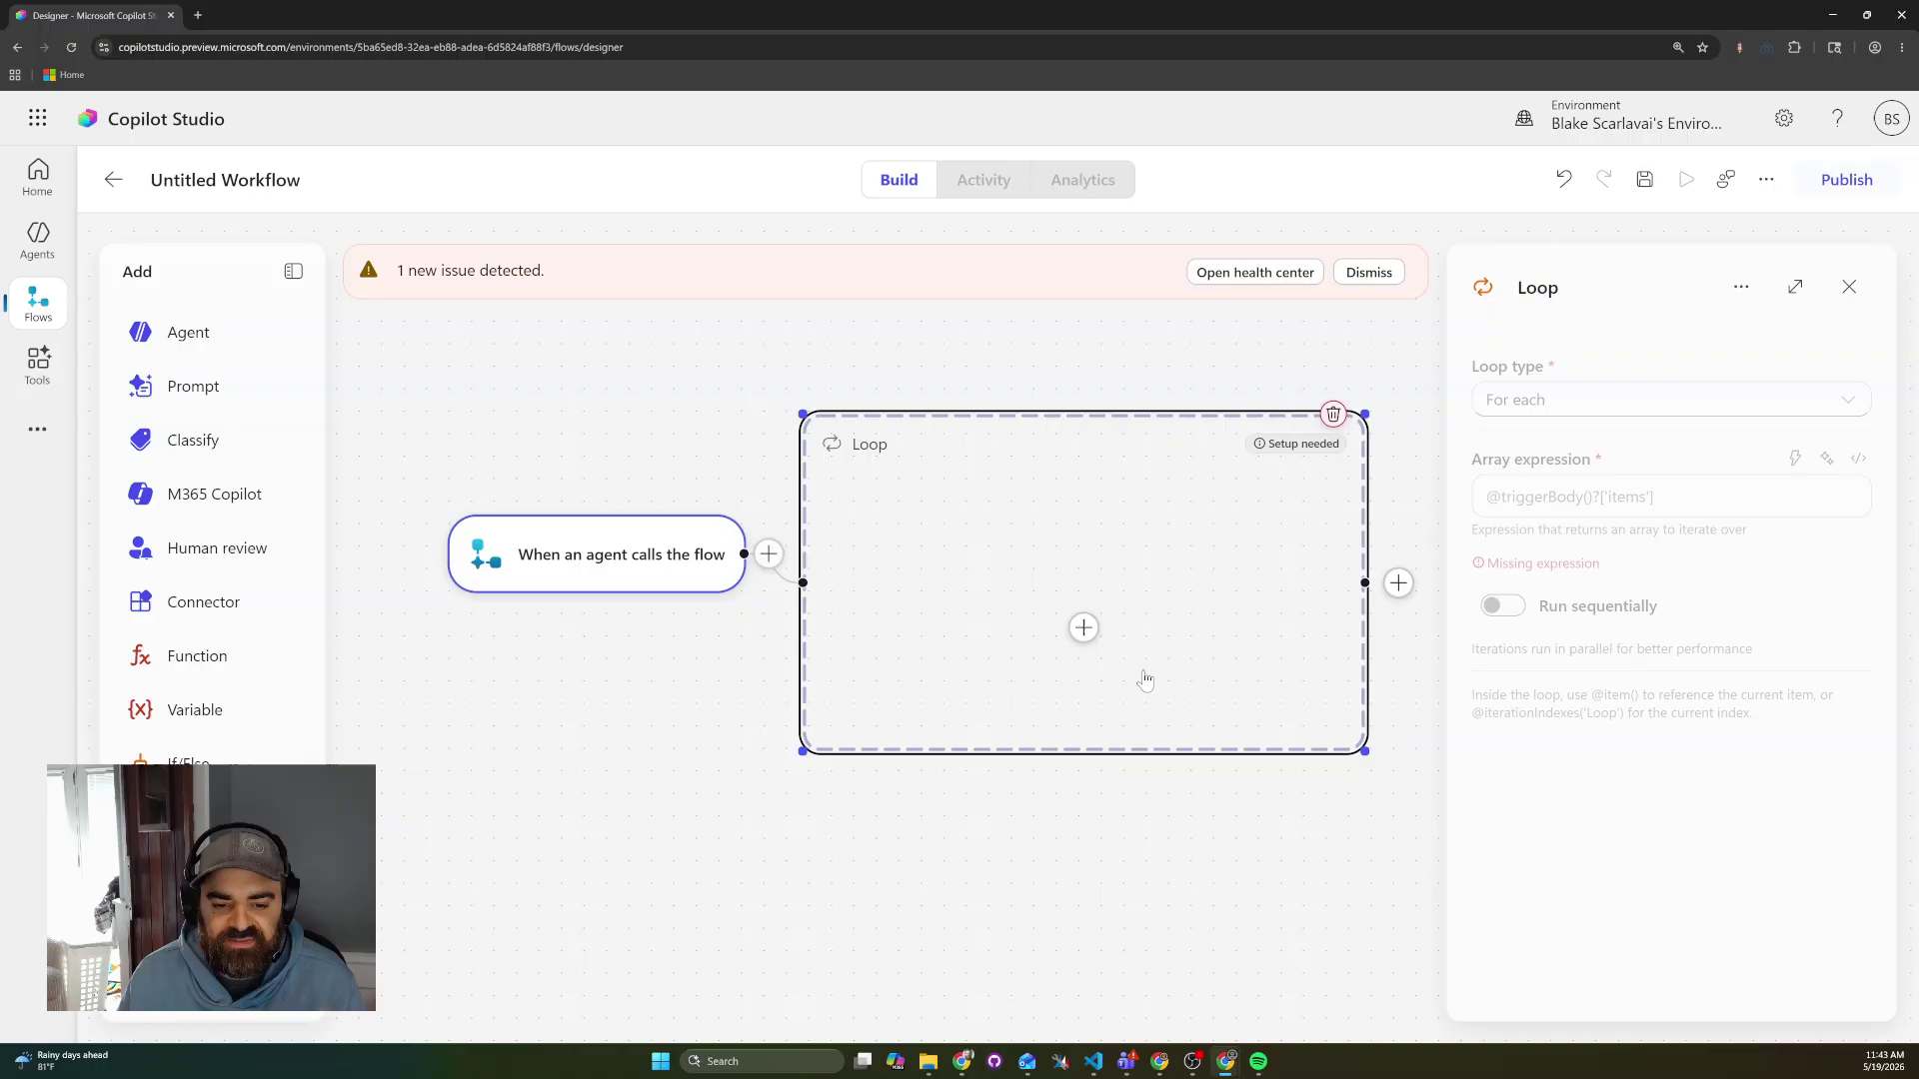
click(1085, 627)
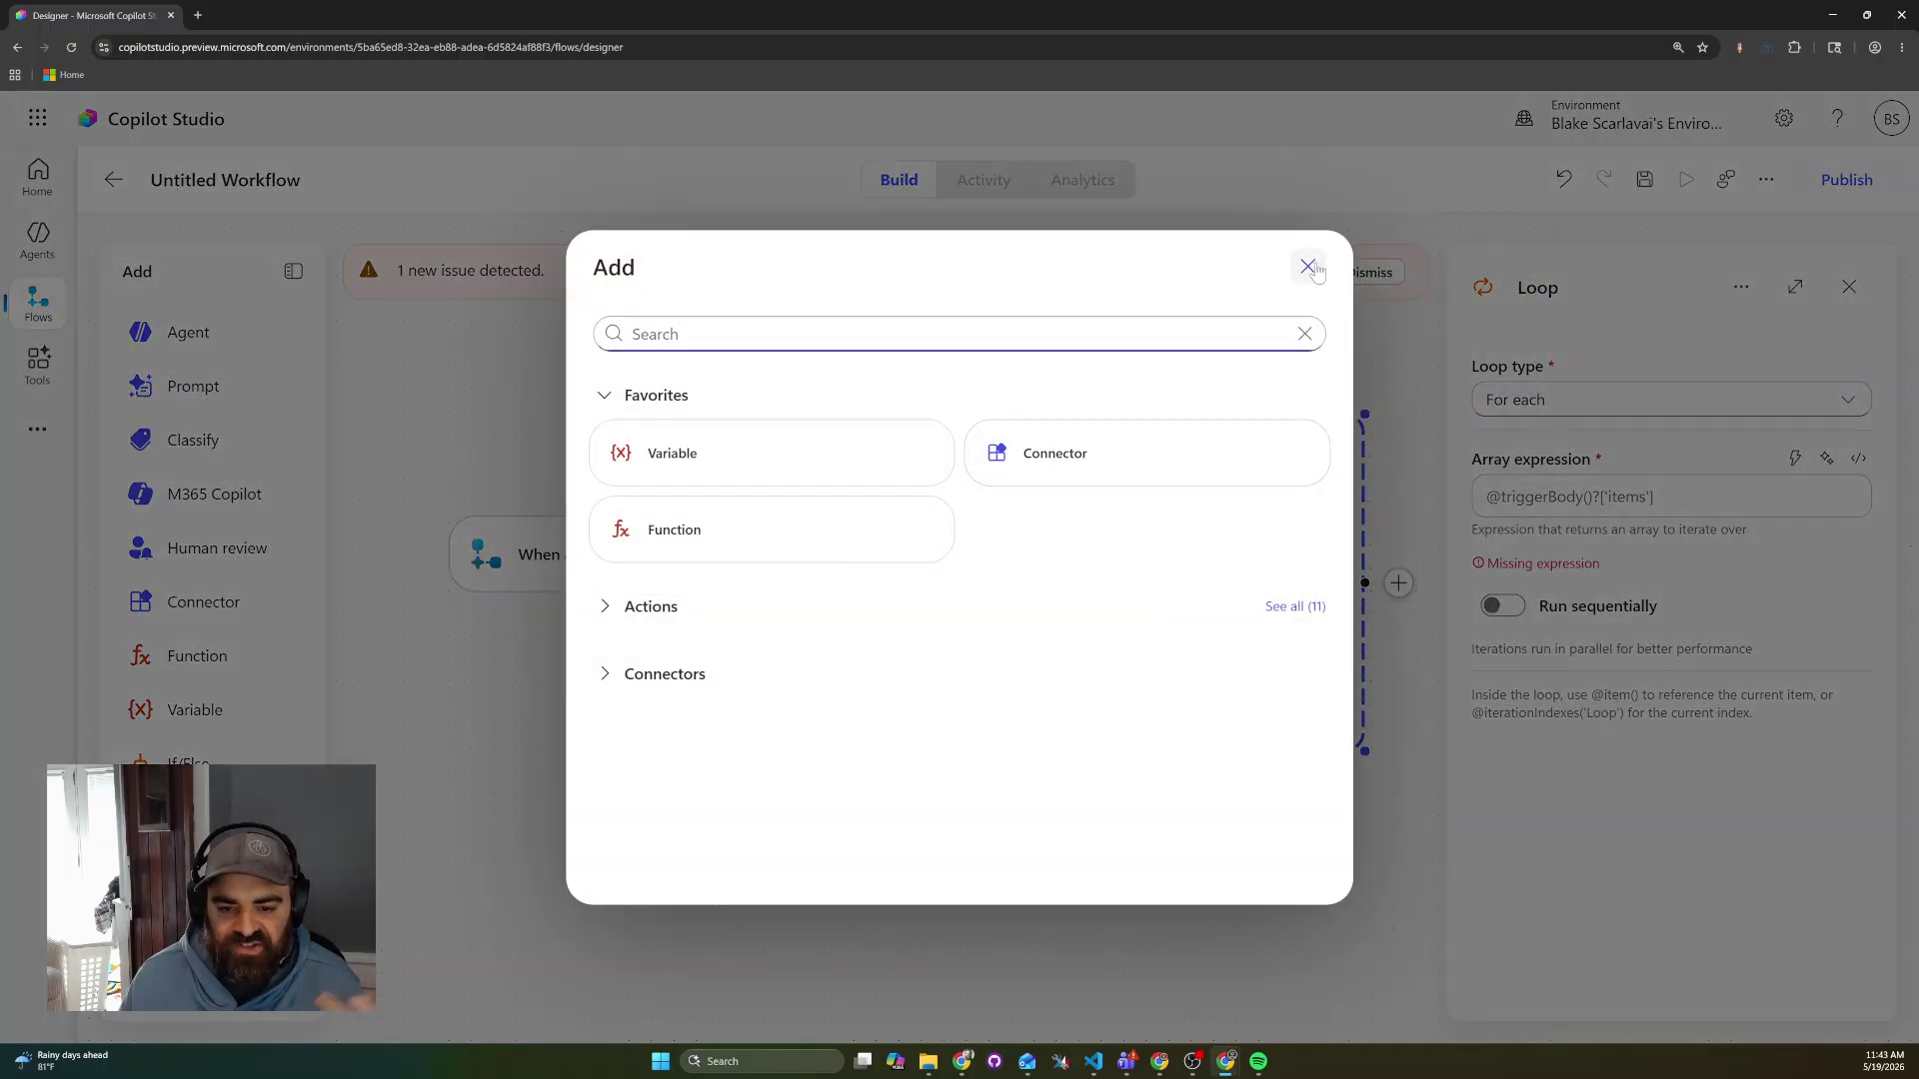
click(1308, 267)
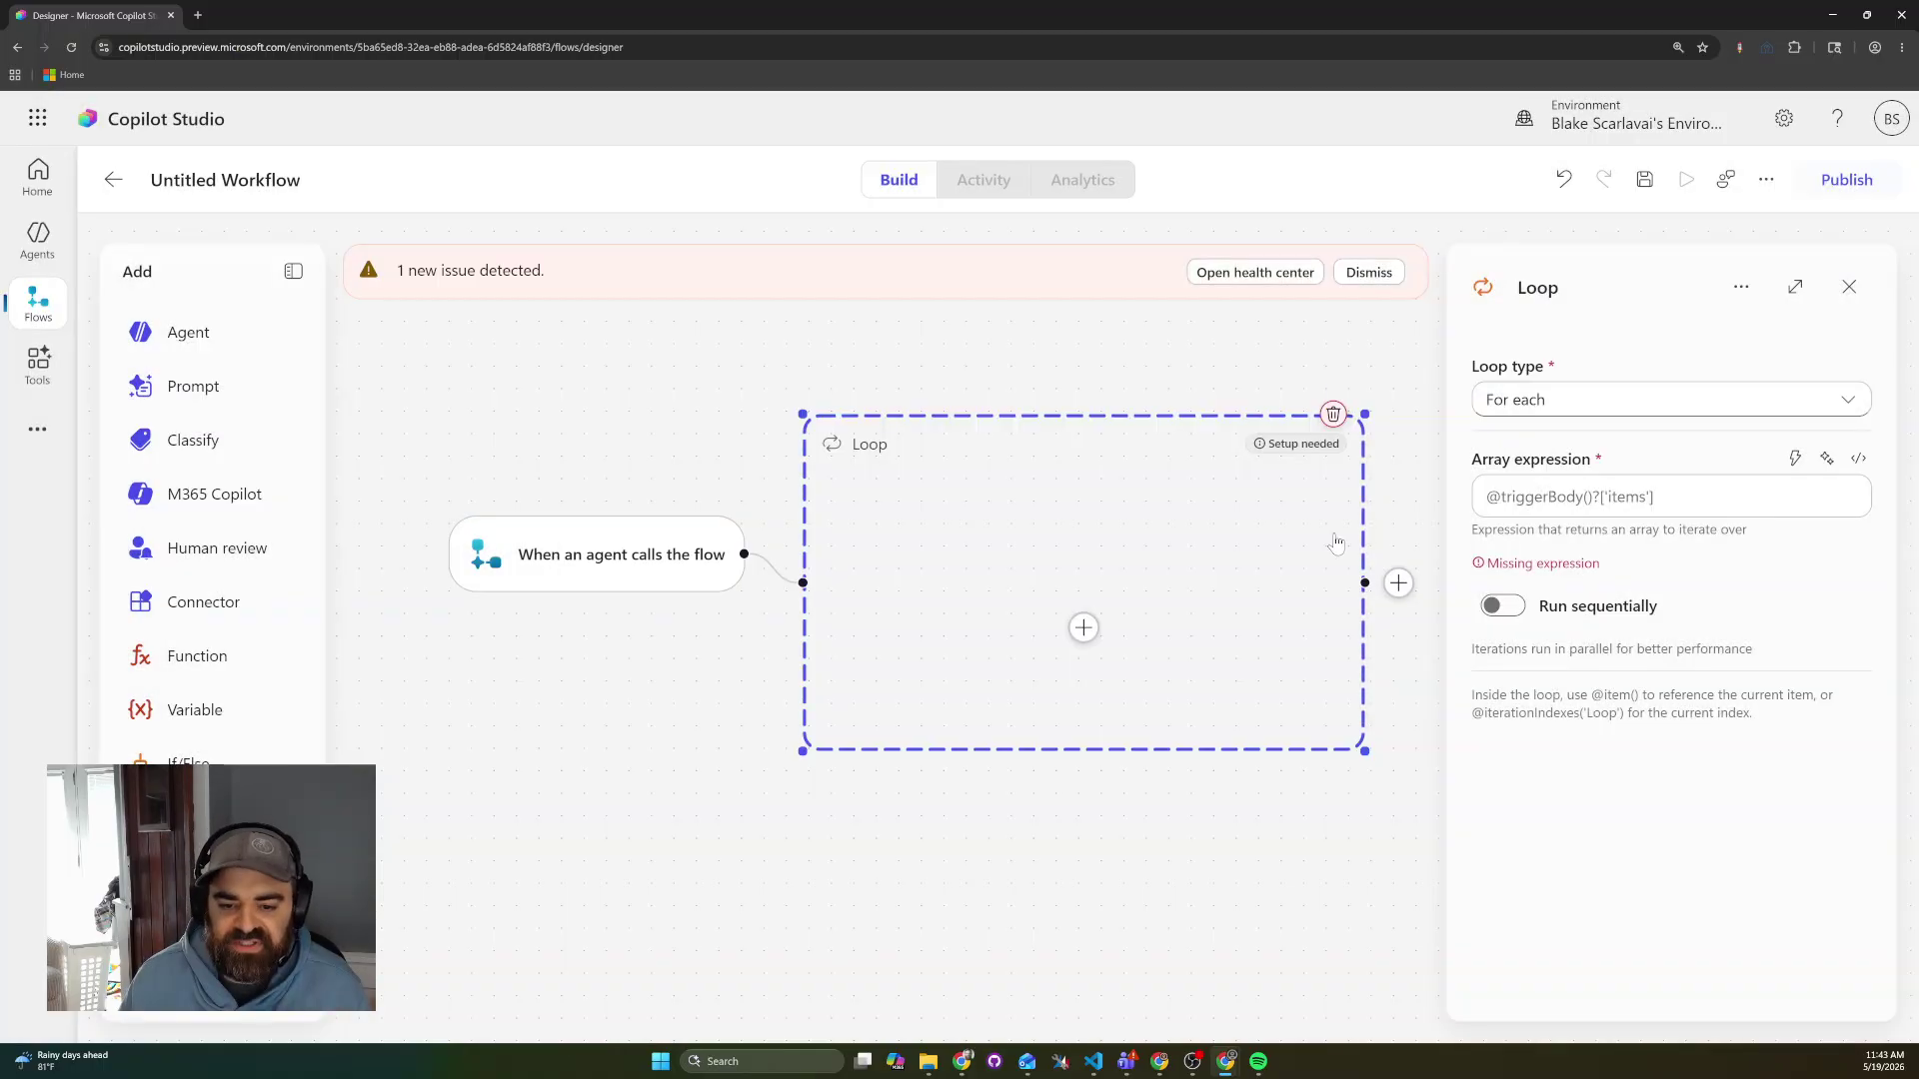
click(1332, 416)
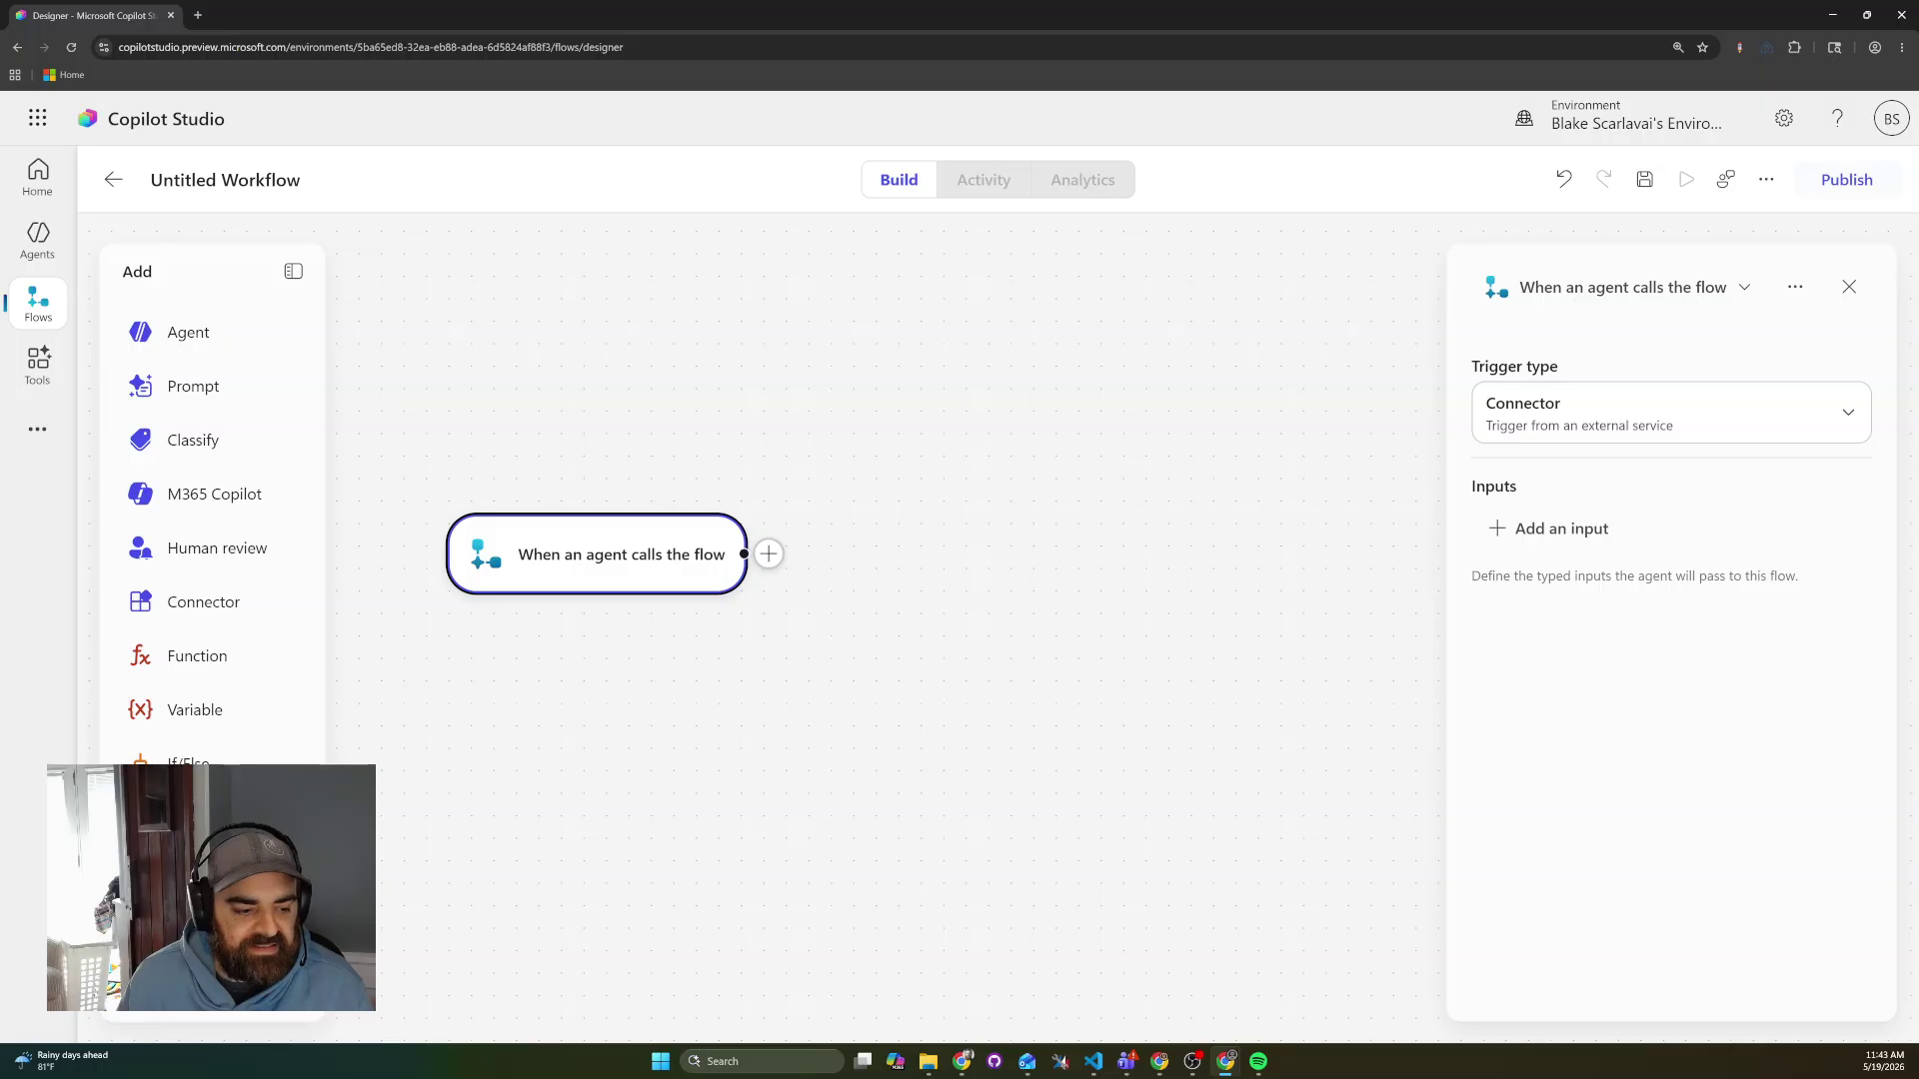
Try a note on the canvas, position it above the trigger node, and delete it without adding text.
click(197, 872)
click(962, 541)
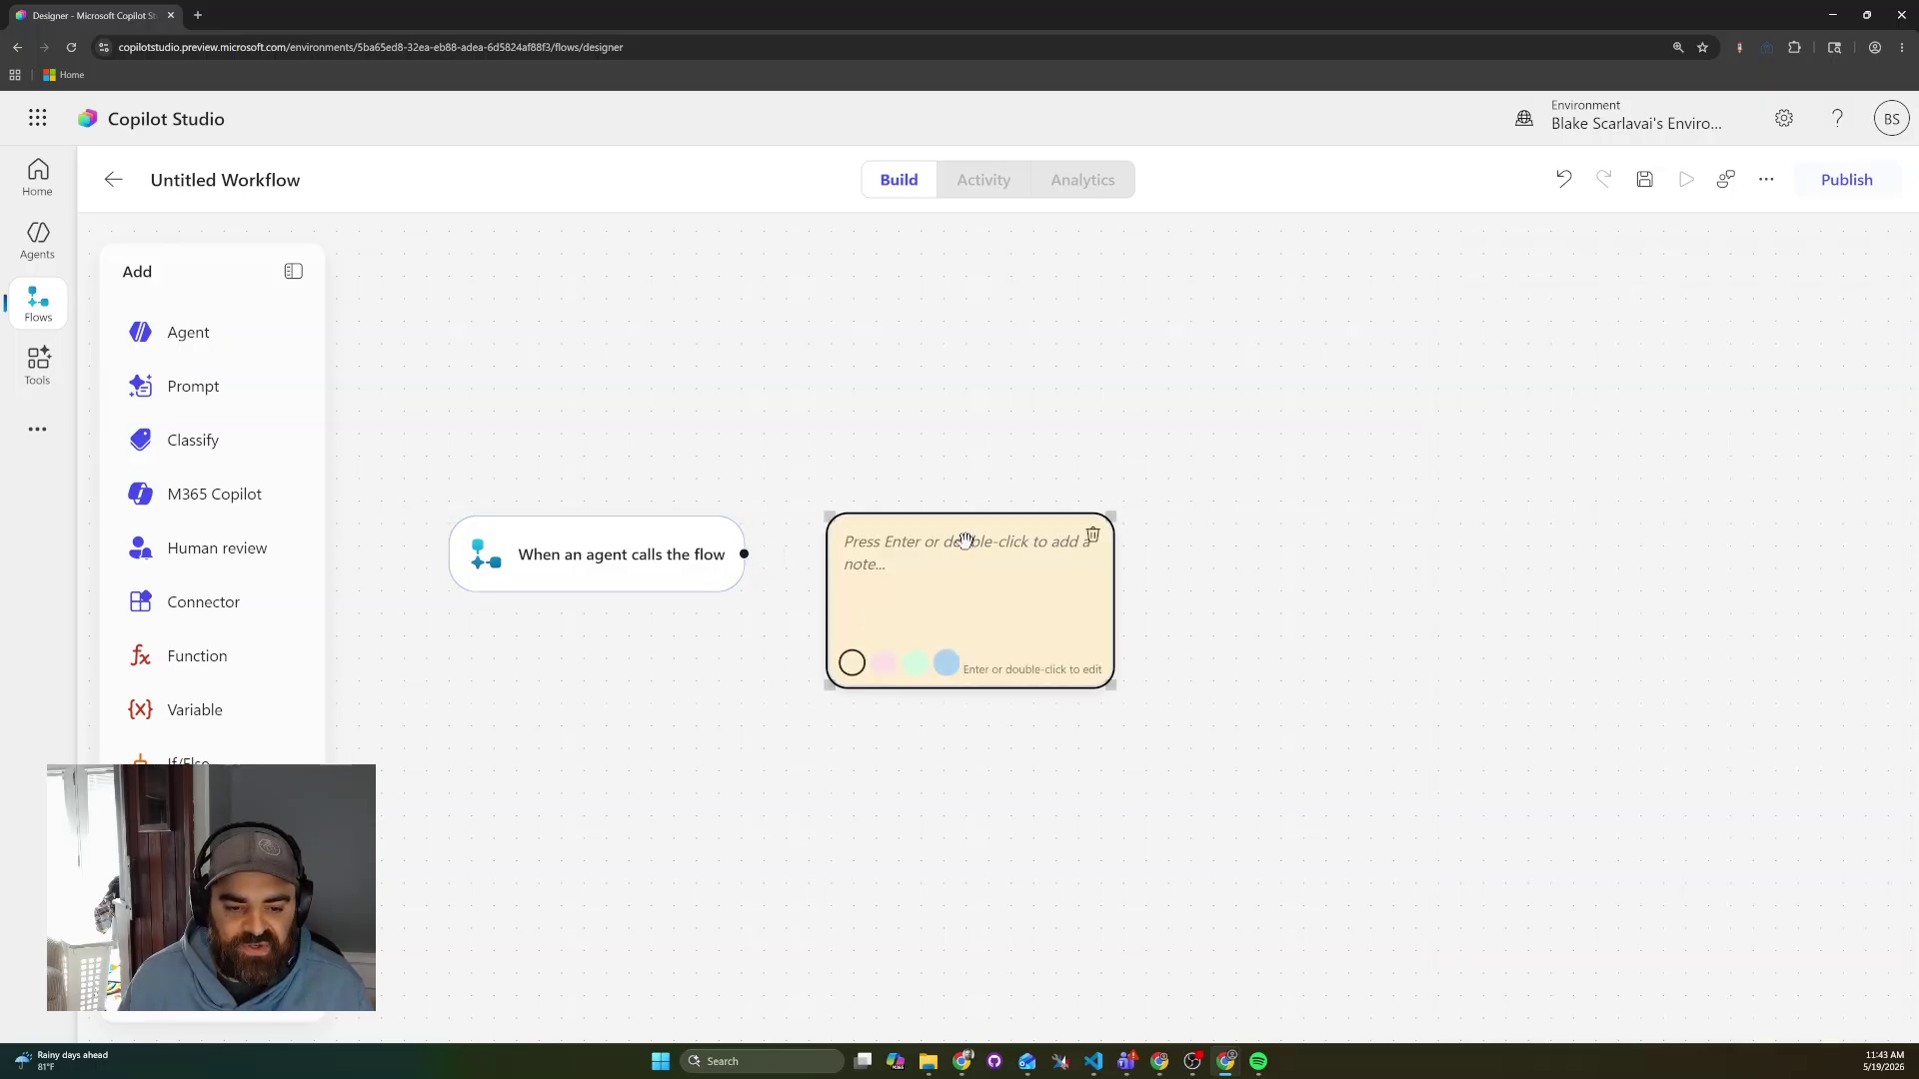
drag(965, 541, 916, 288)
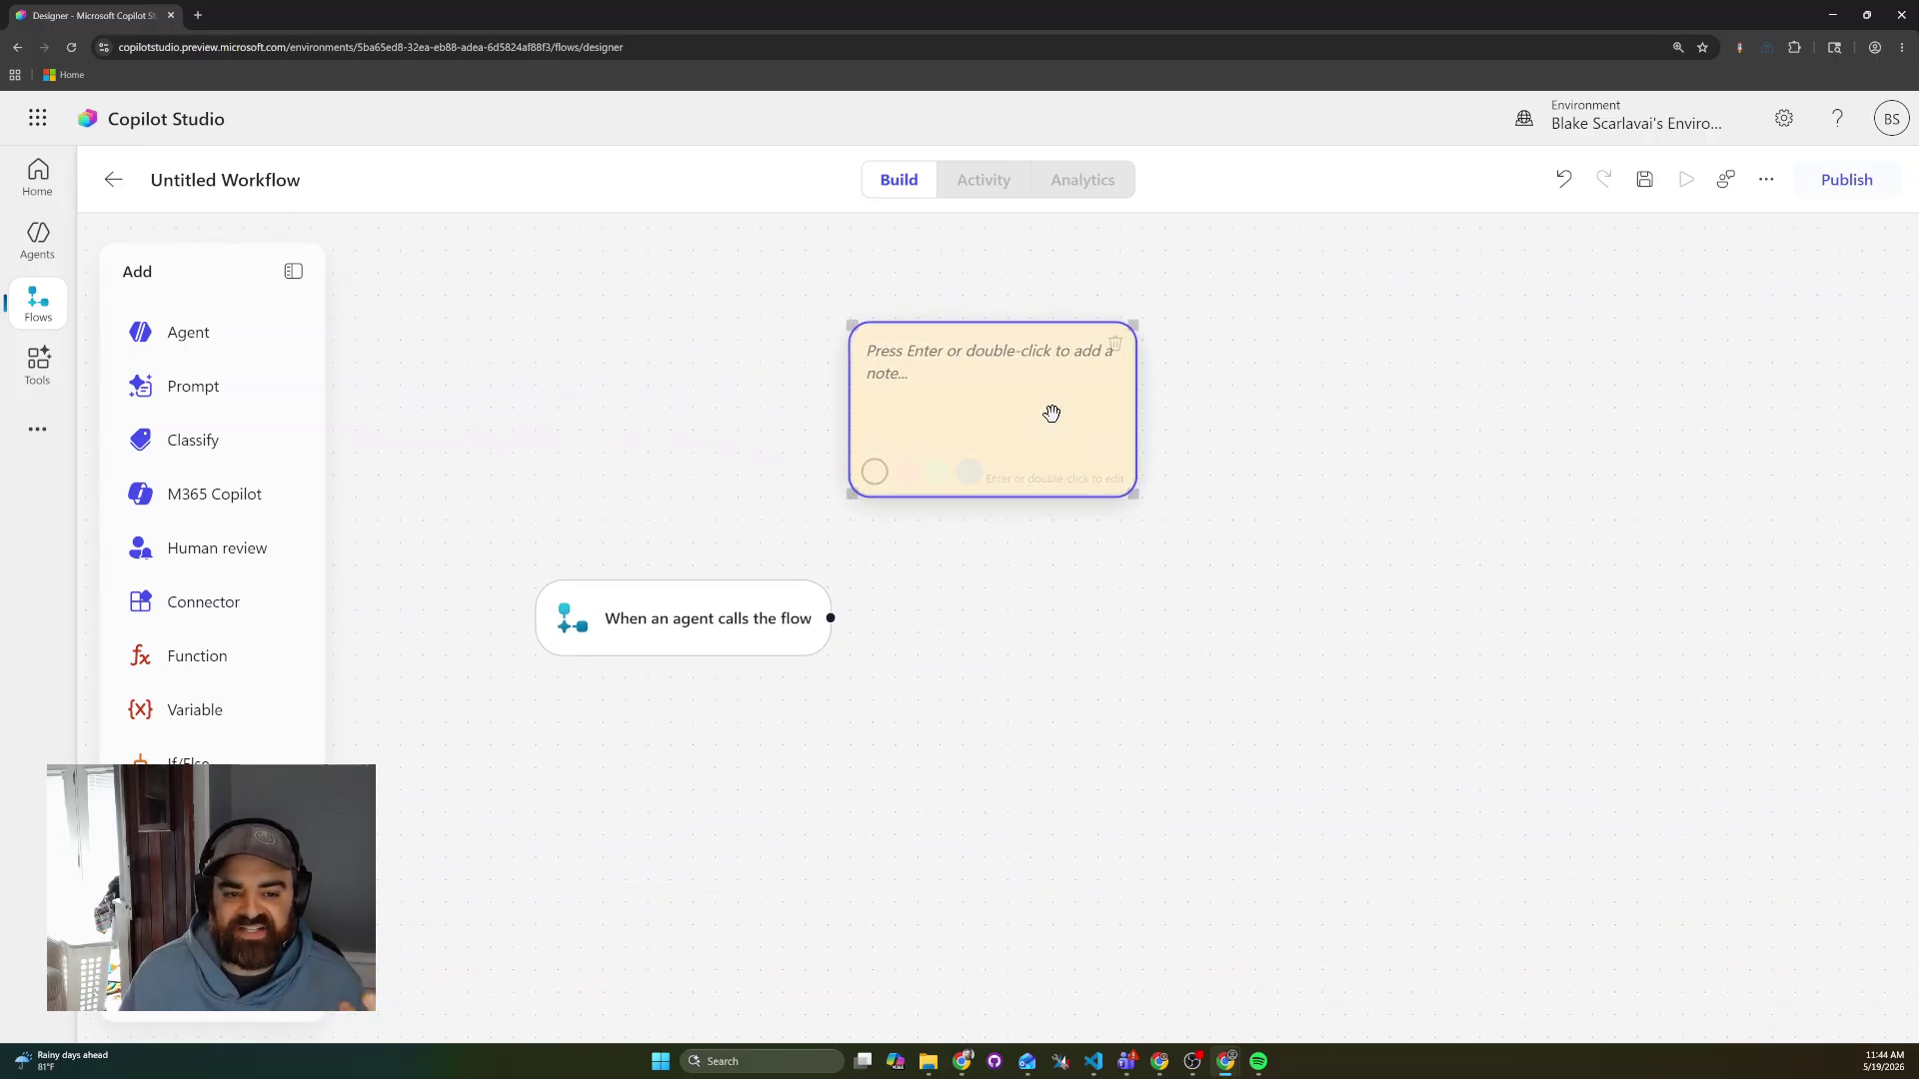
click(1336, 436)
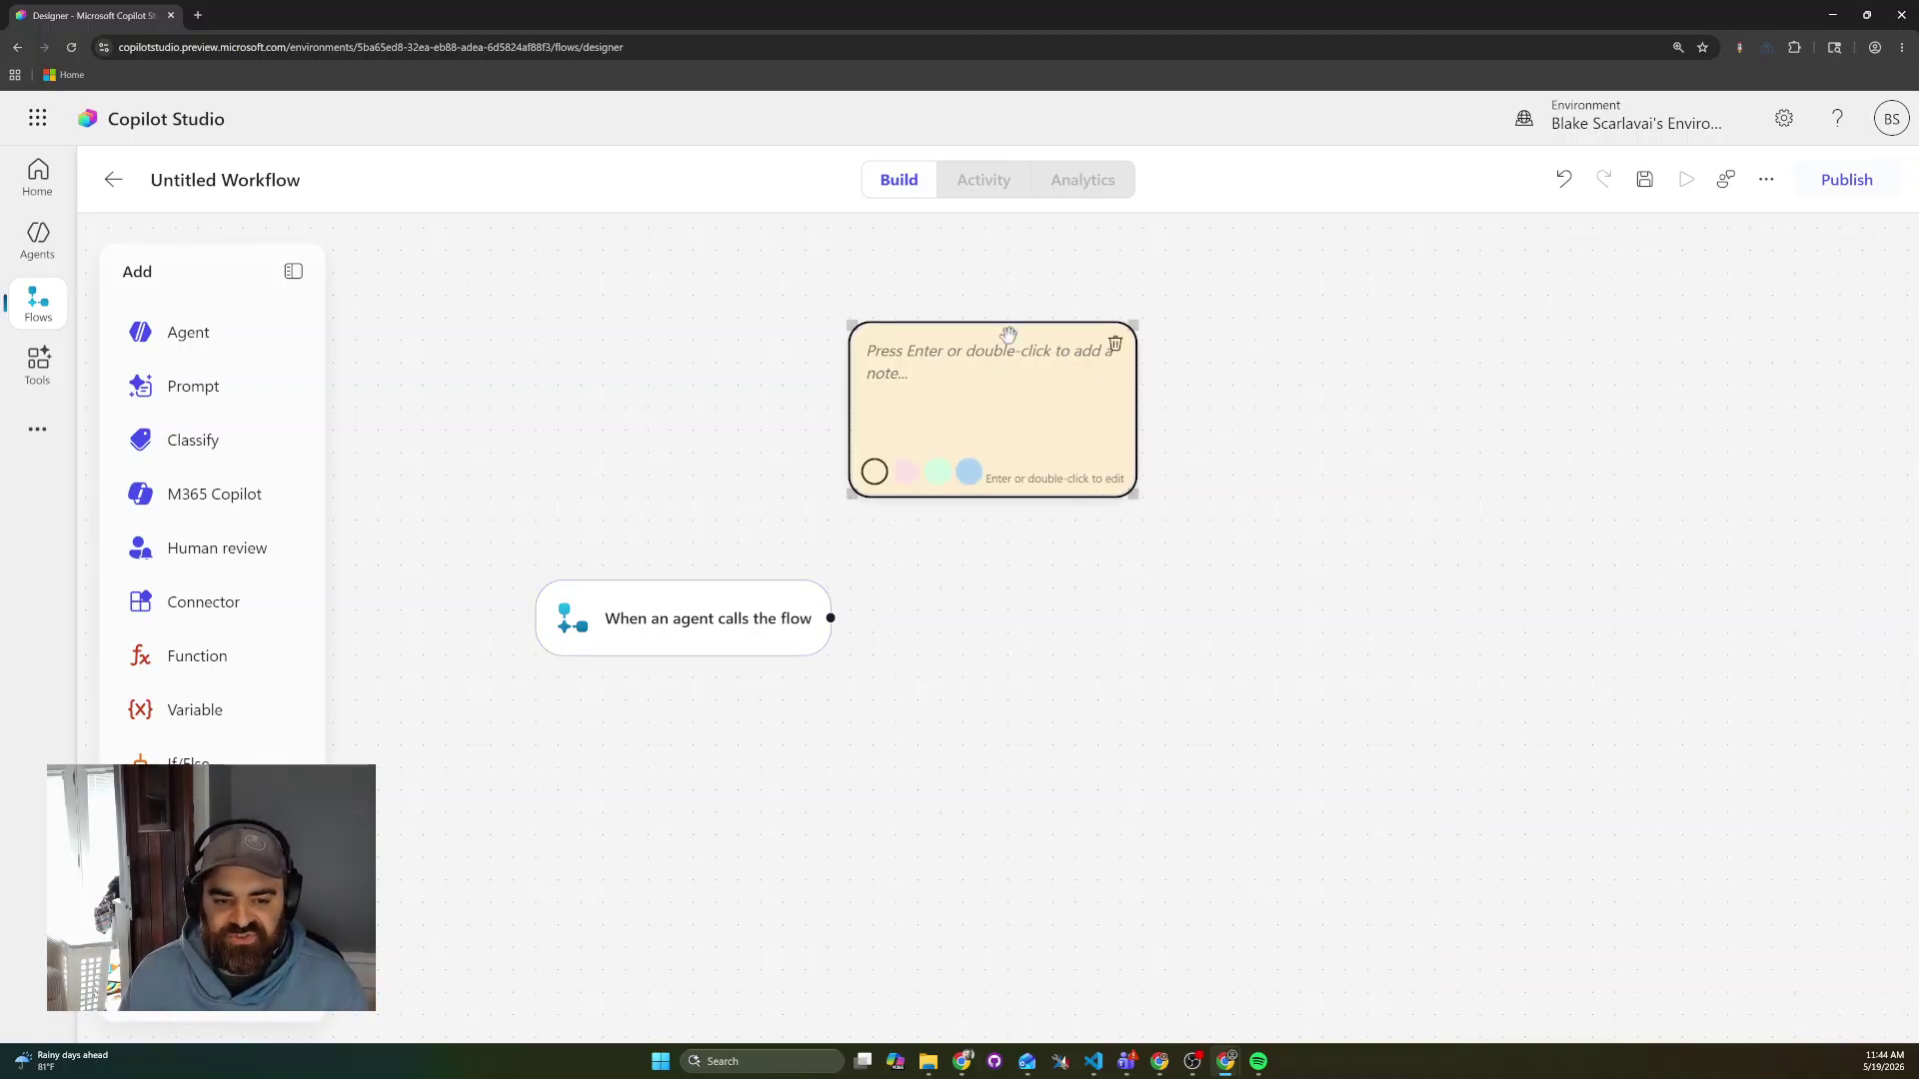
drag(1009, 335, 709, 326)
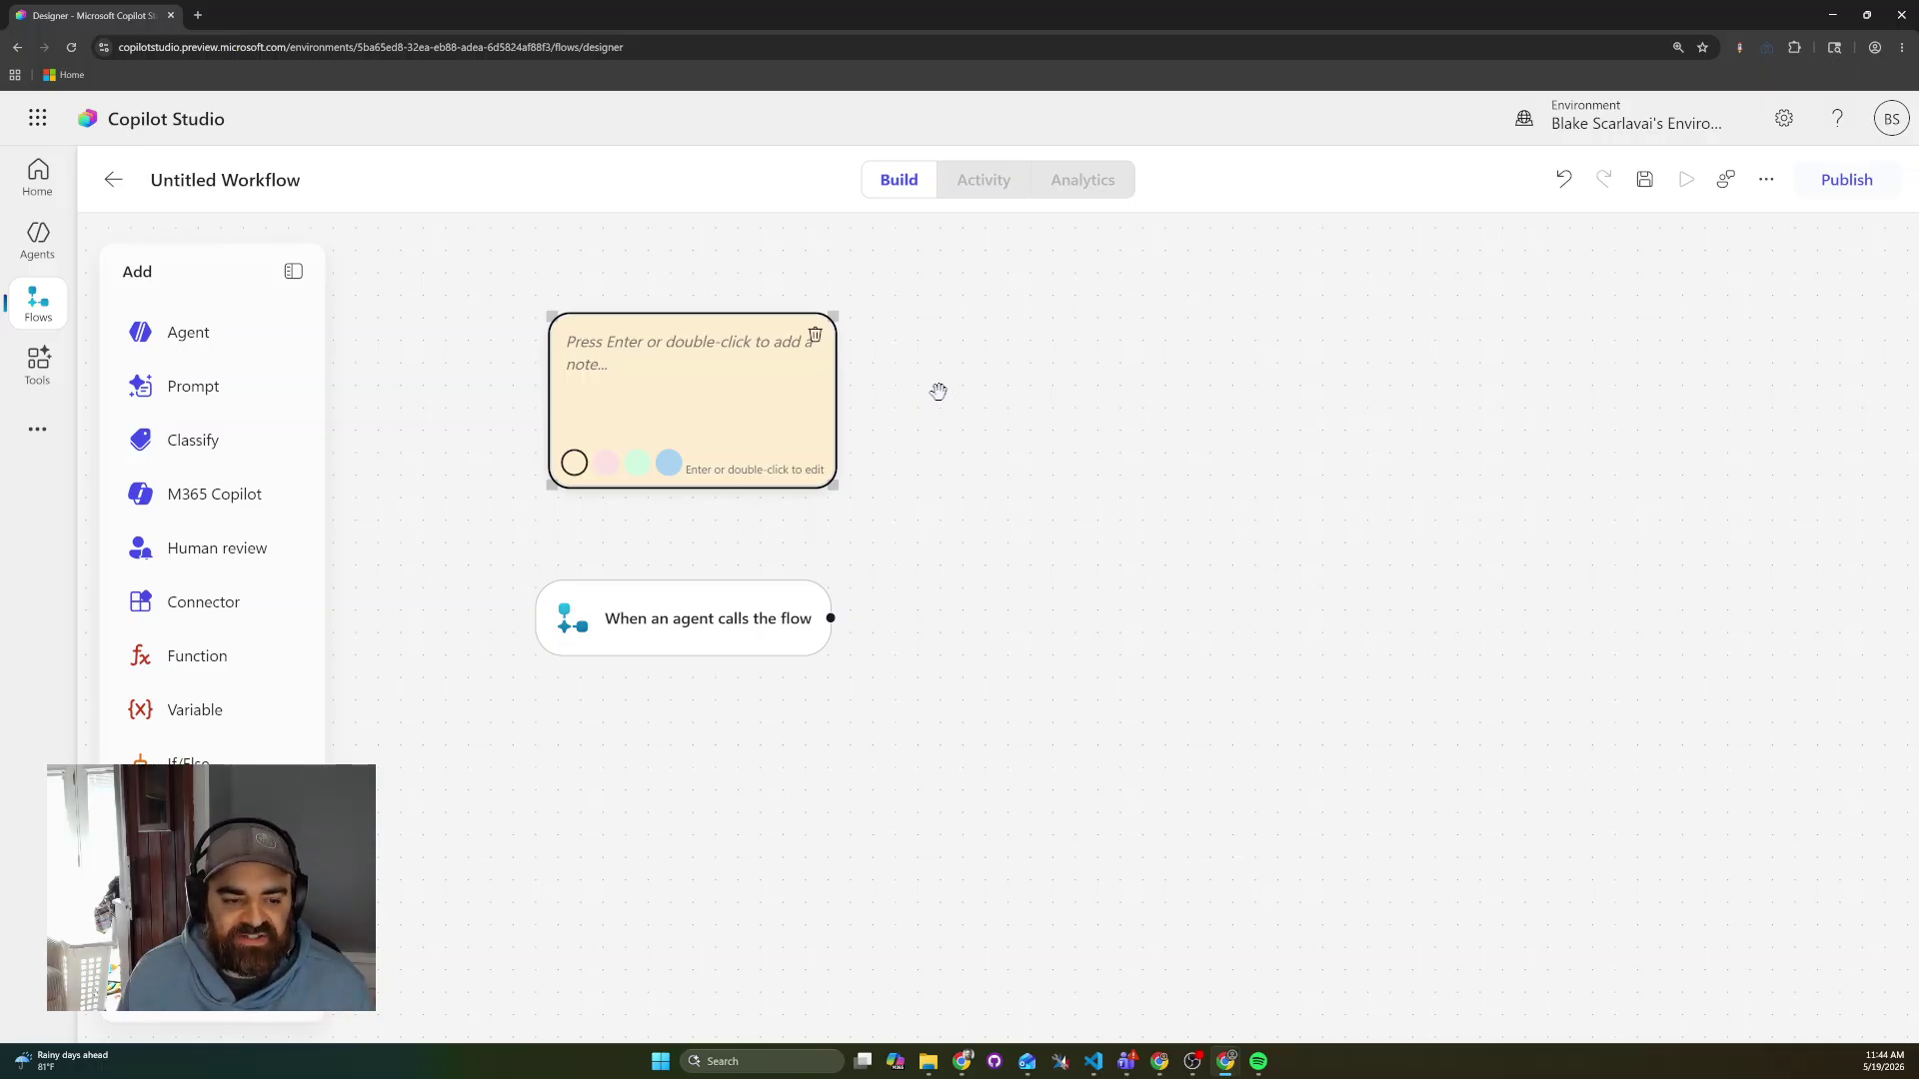
click(939, 421)
click(737, 349)
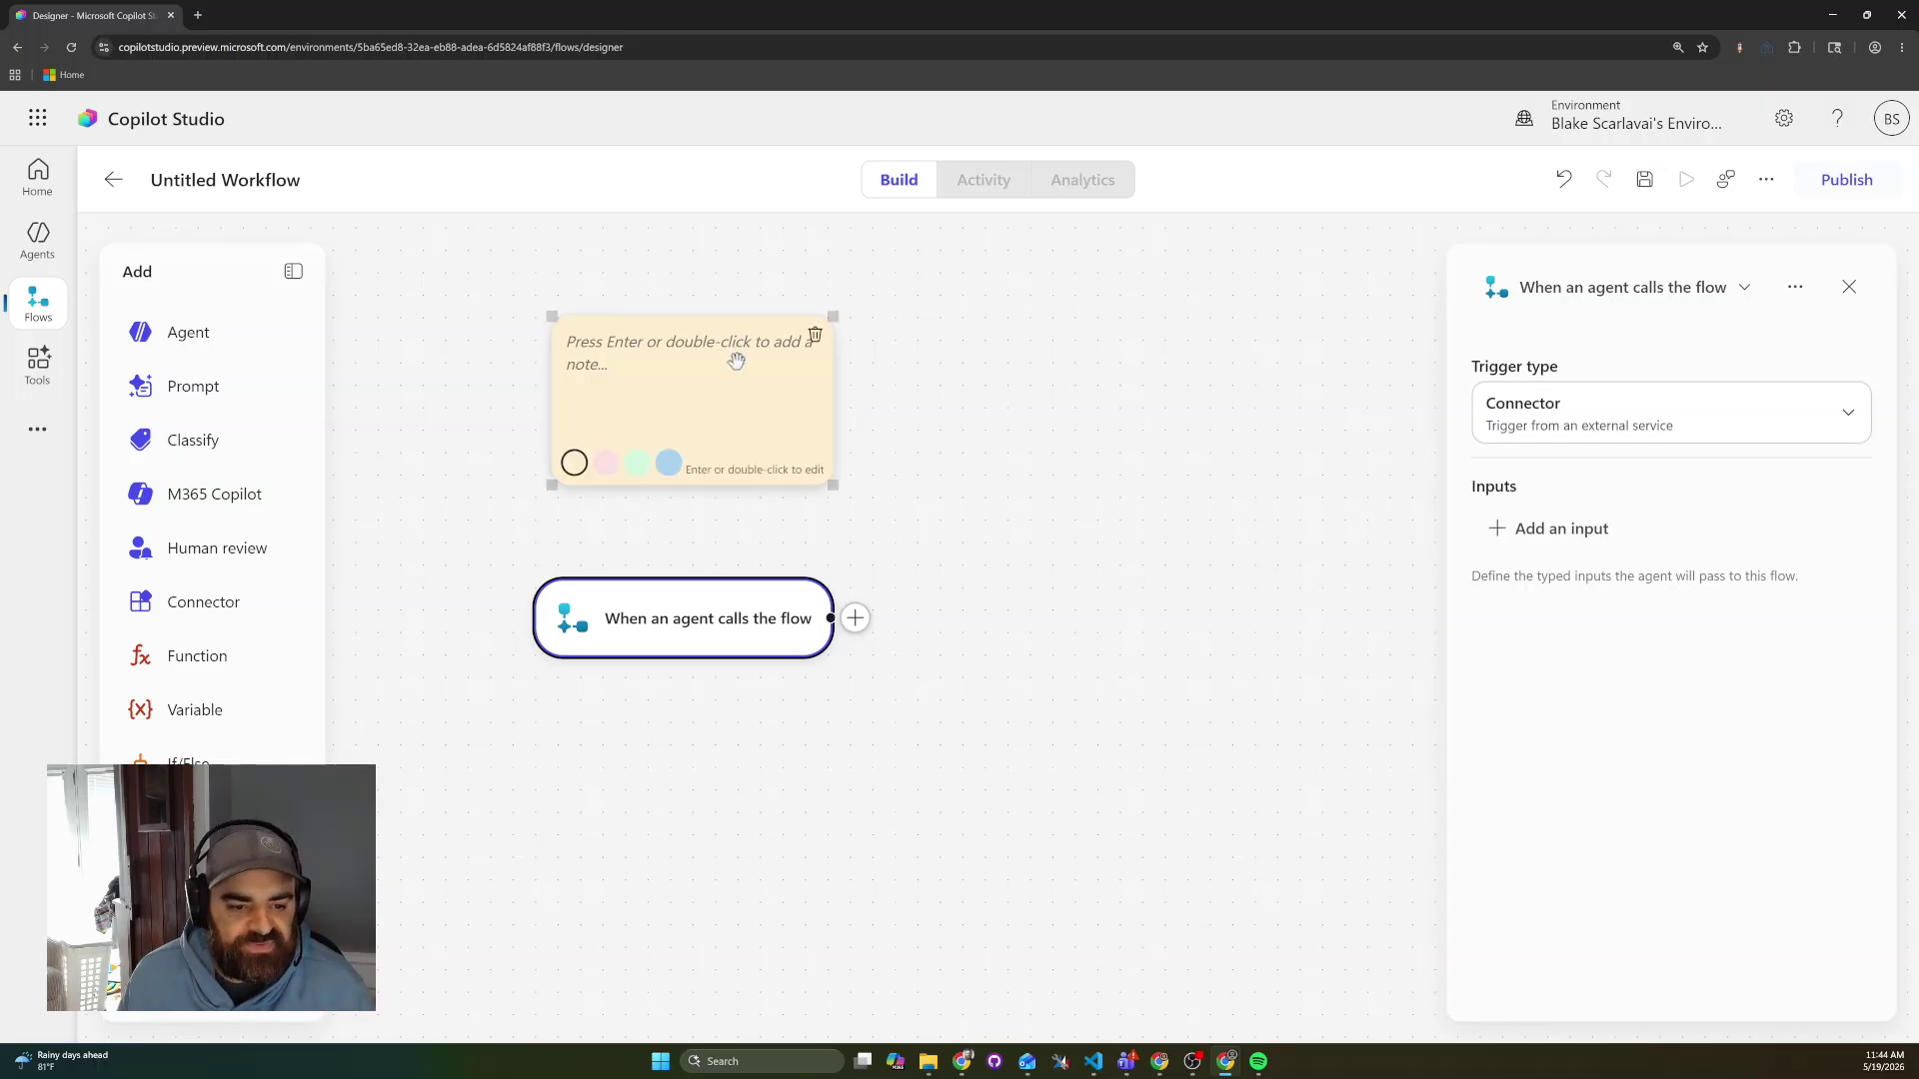
click(735, 351)
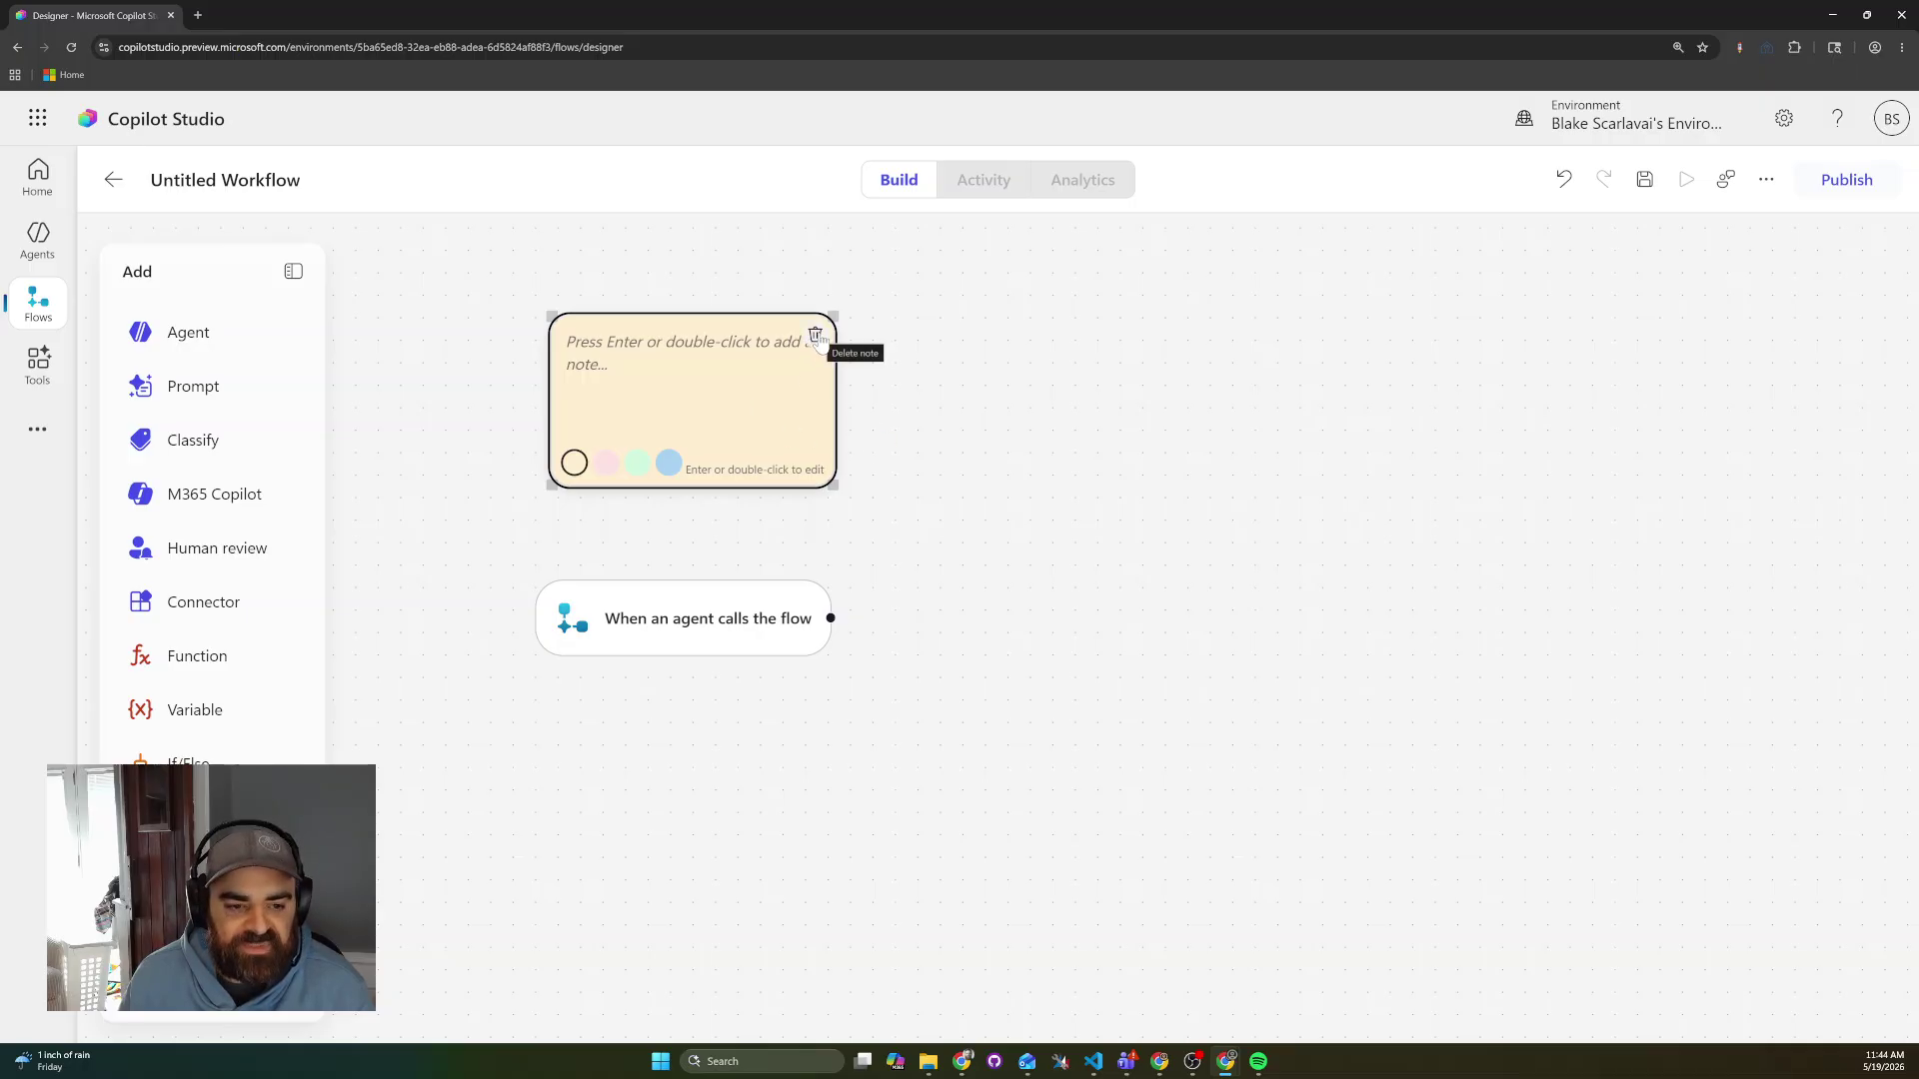
click(815, 335)
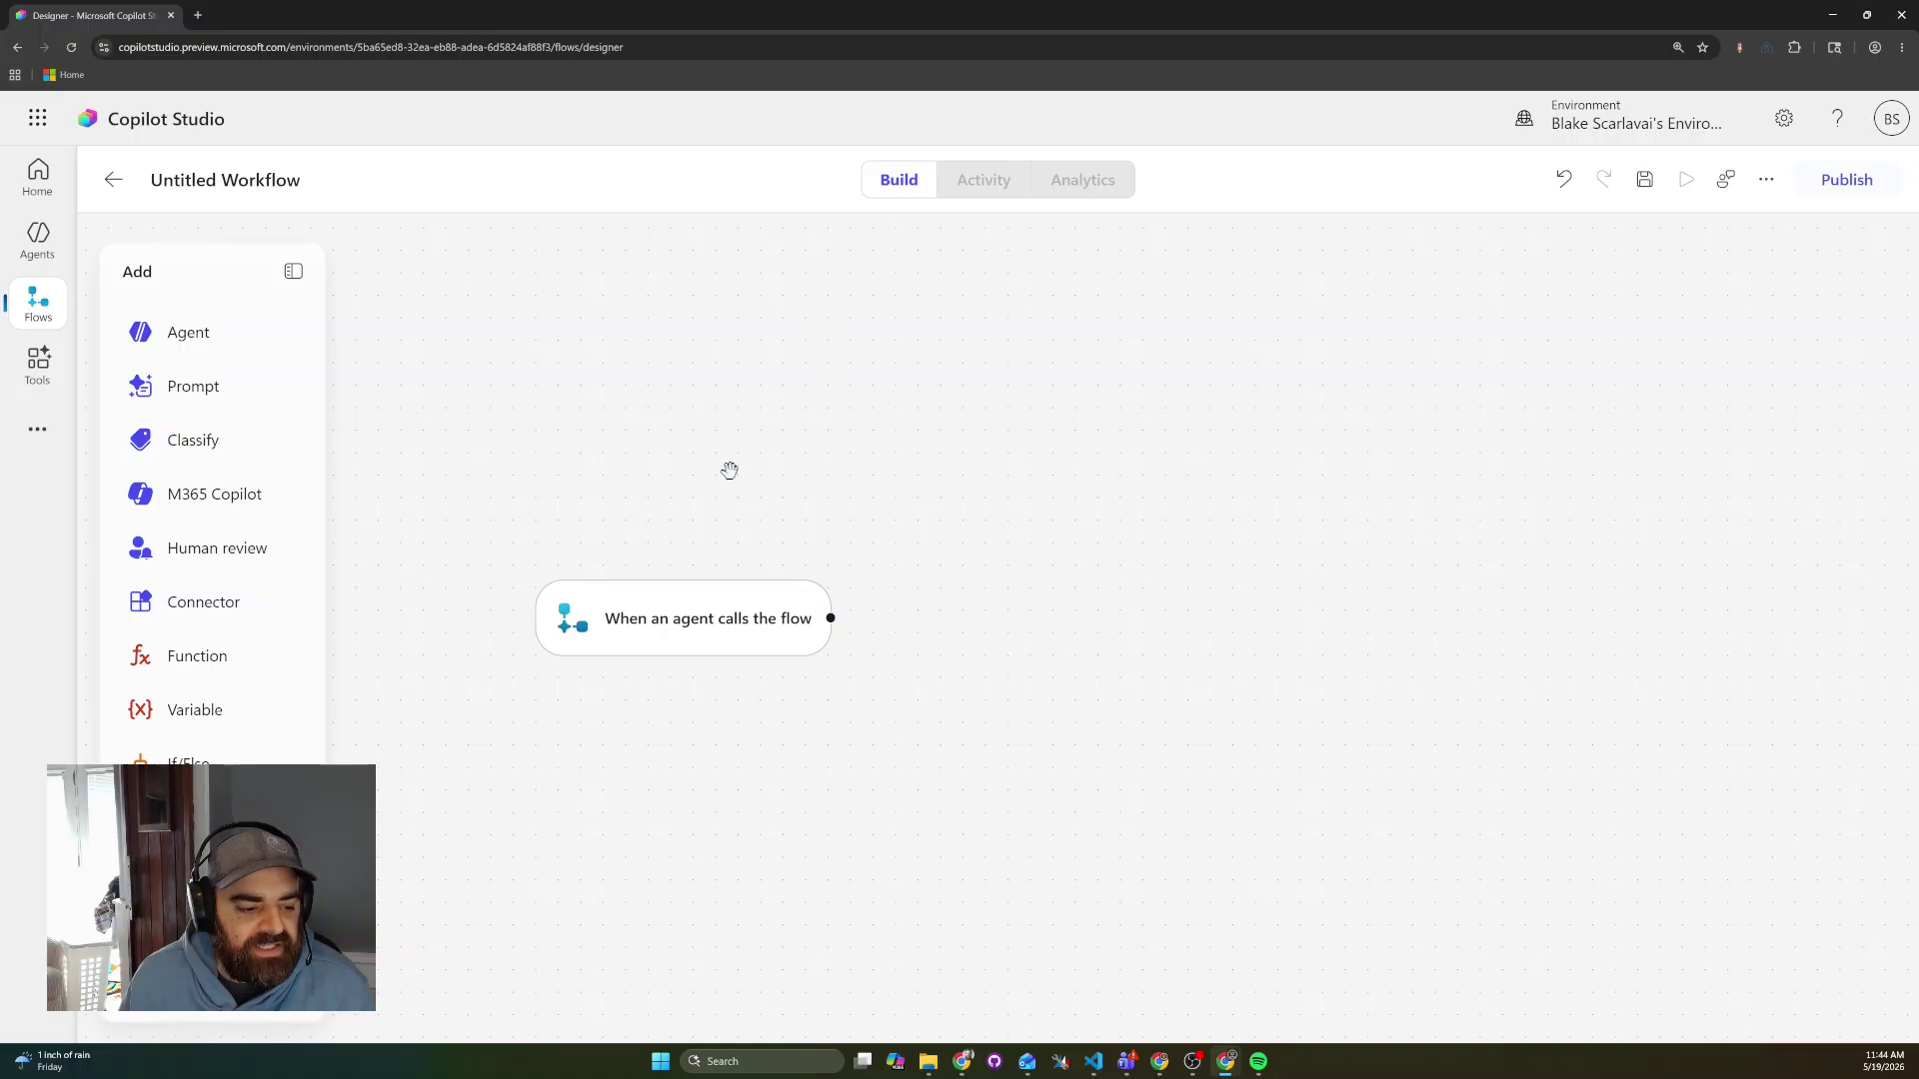
Add a Variable node after the trigger, delete it, and undo the deletion.
click(650, 602)
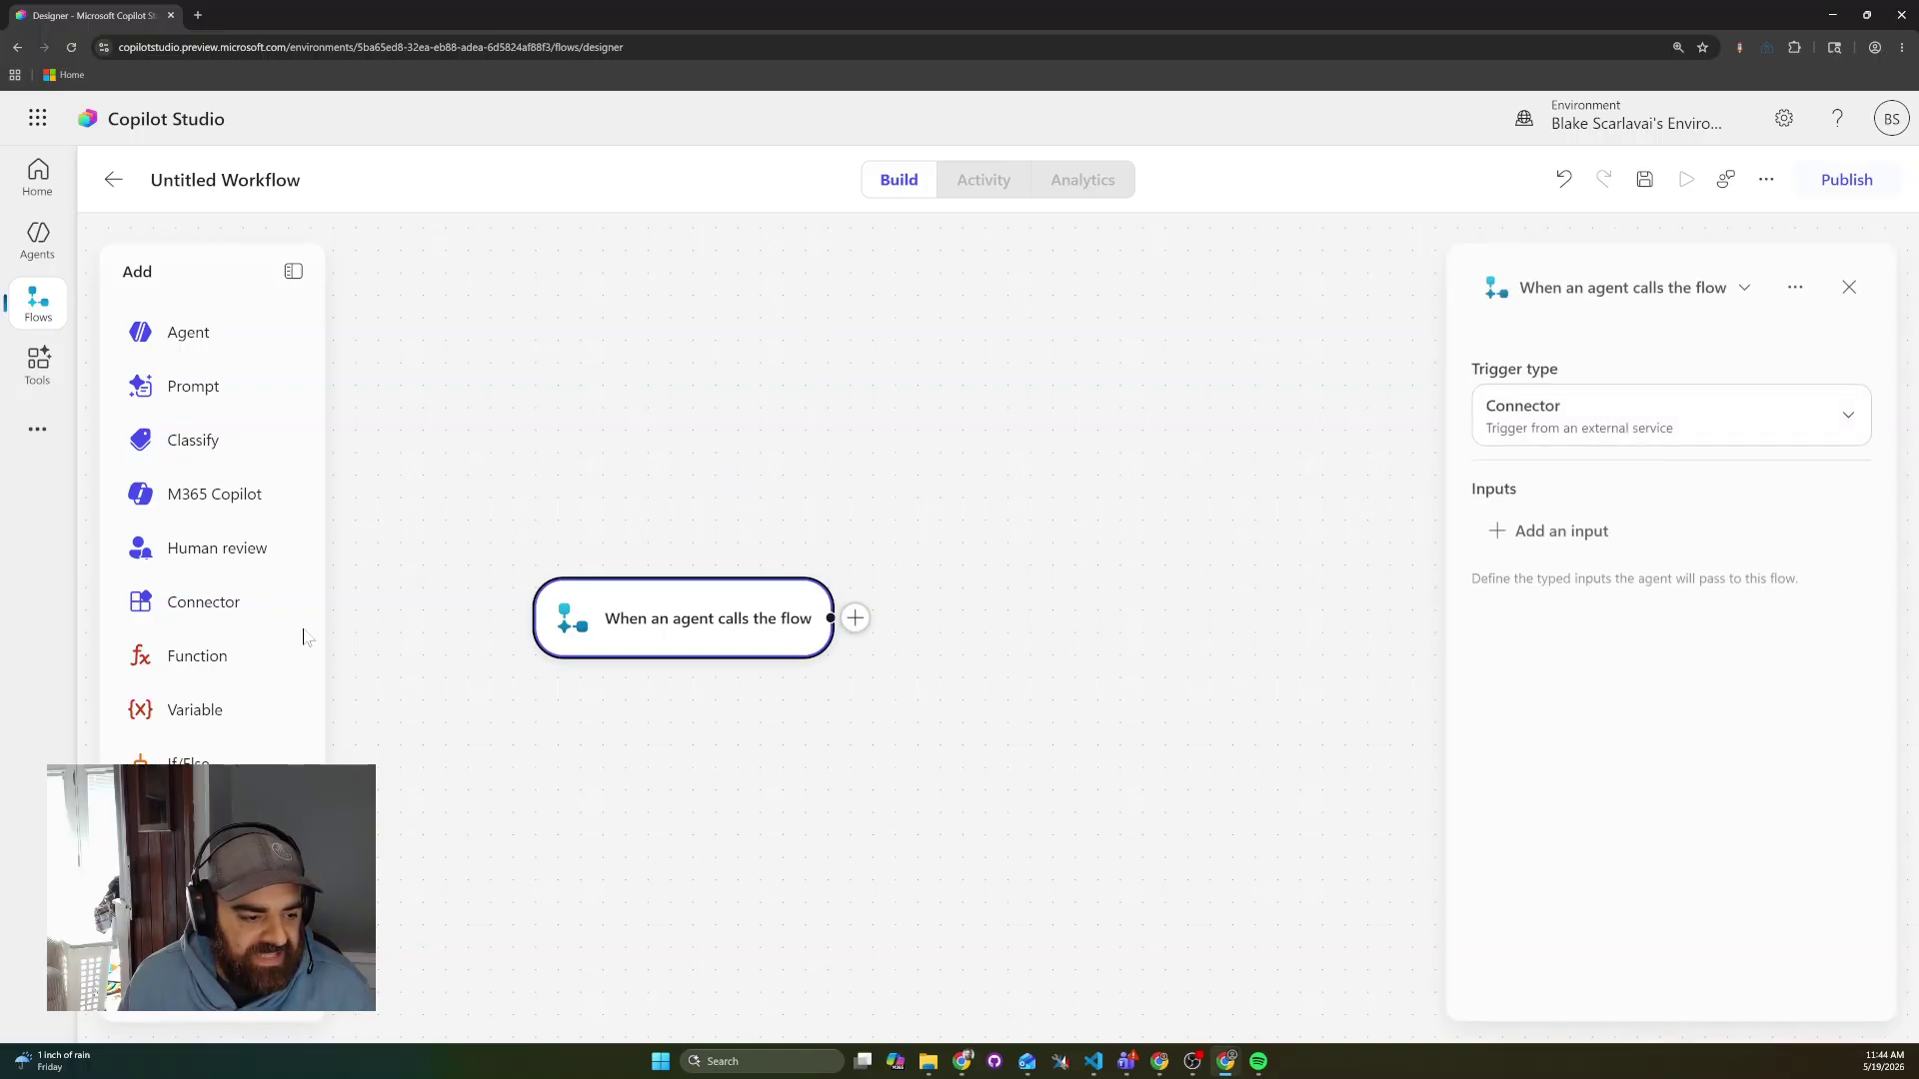
click(230, 716)
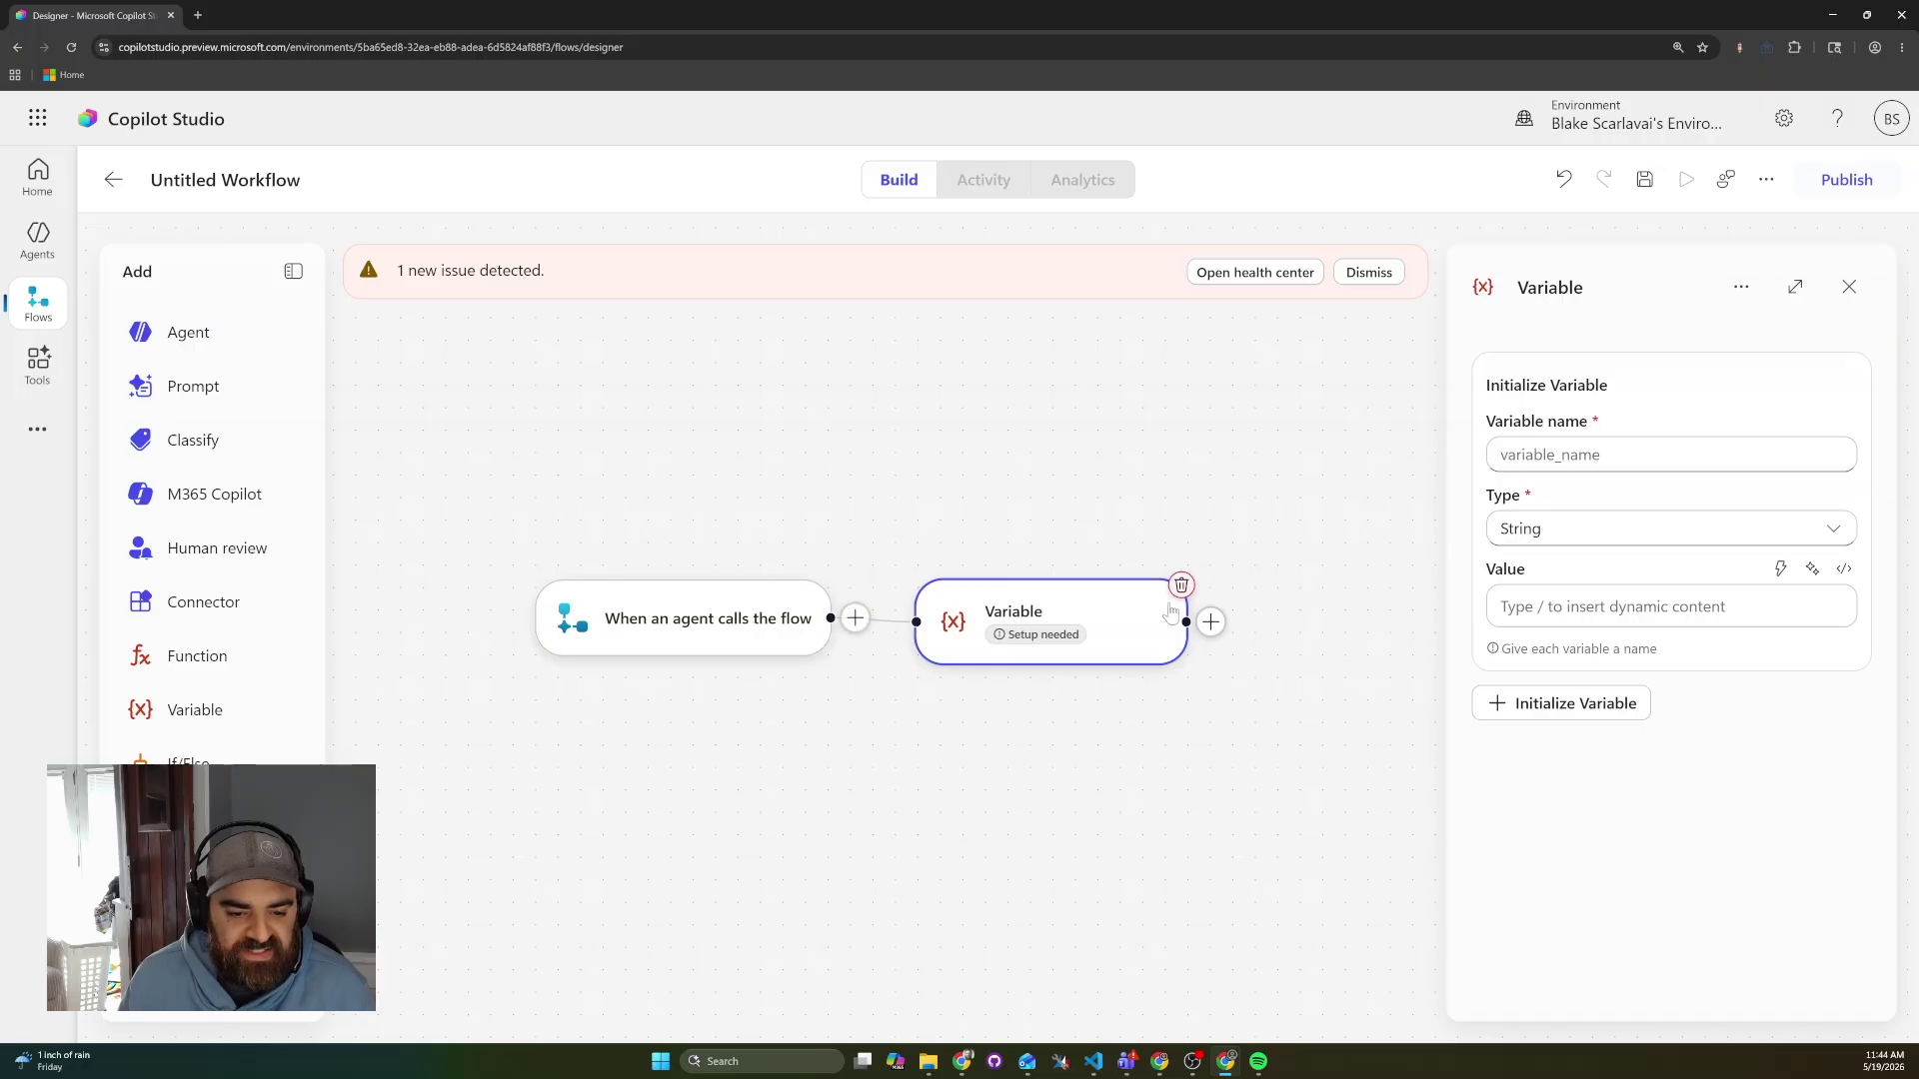
click(1181, 586)
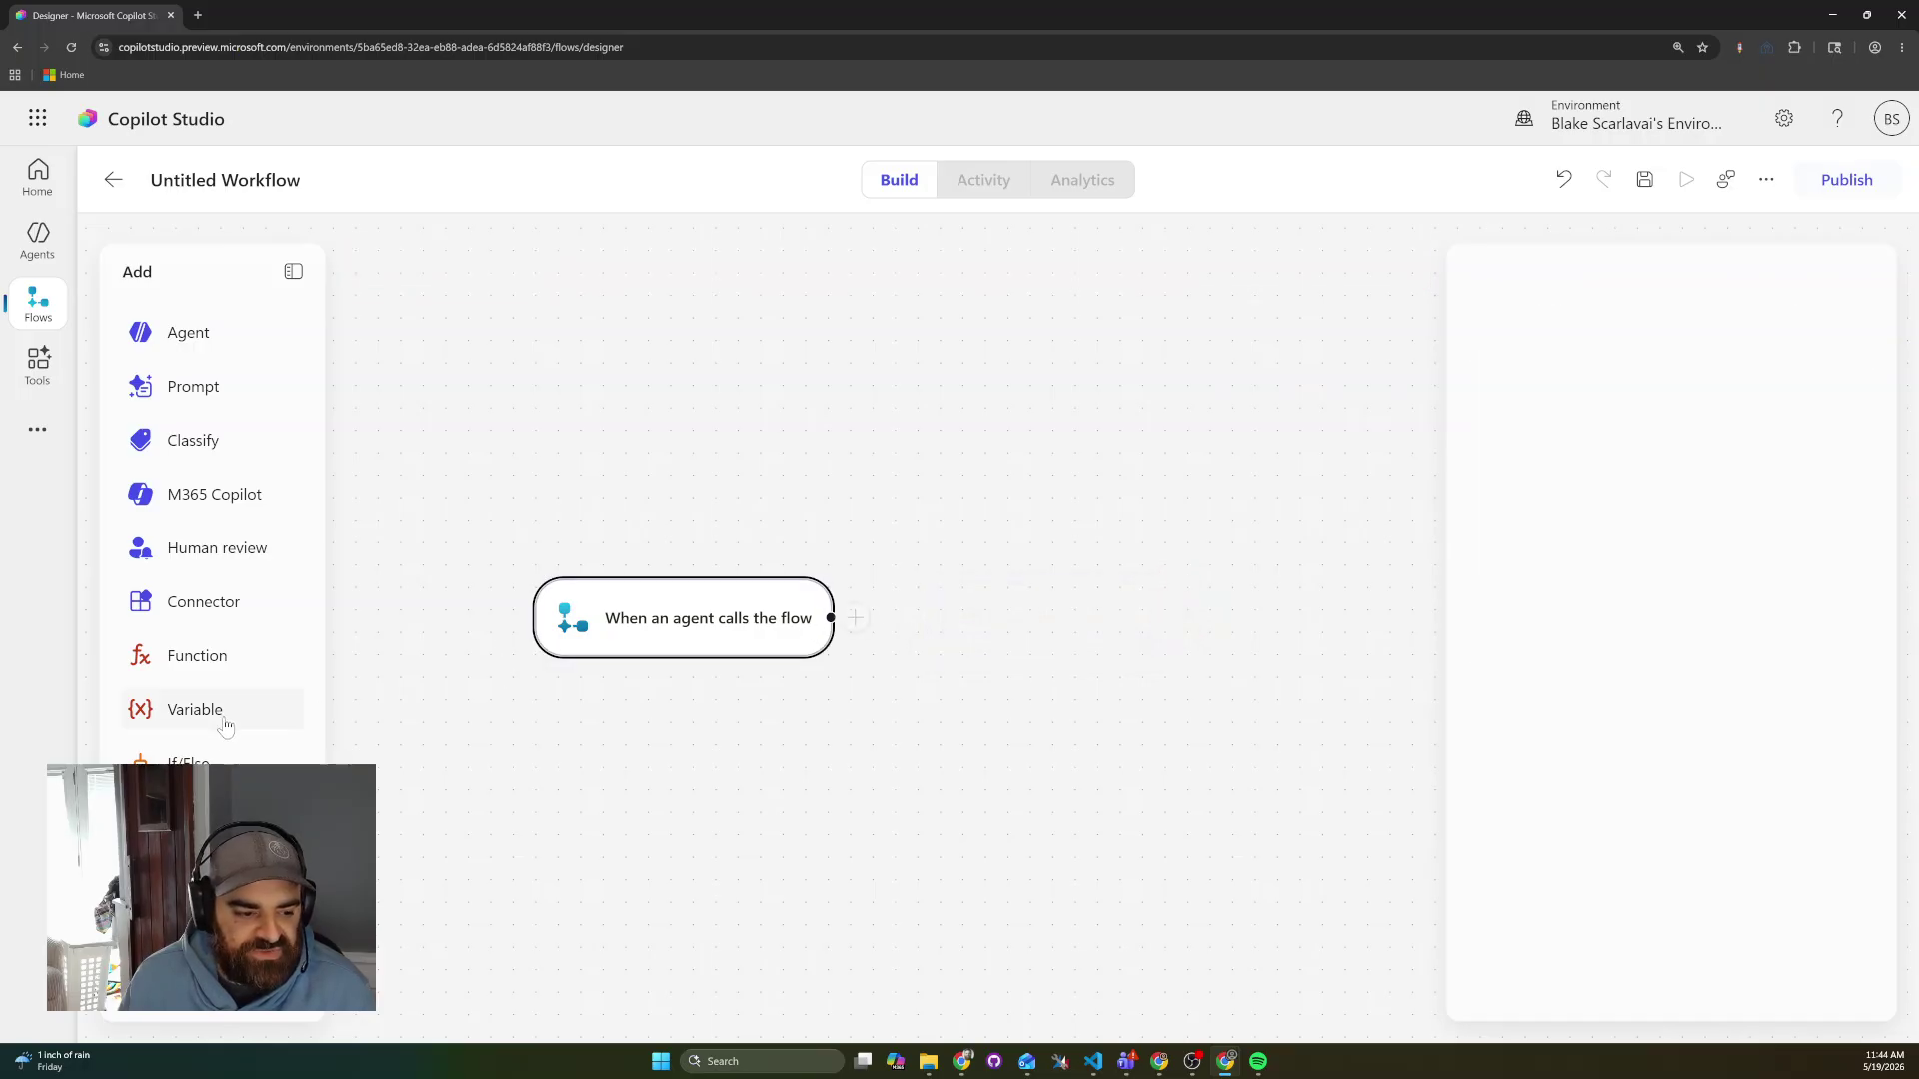
key(ctrl+z)
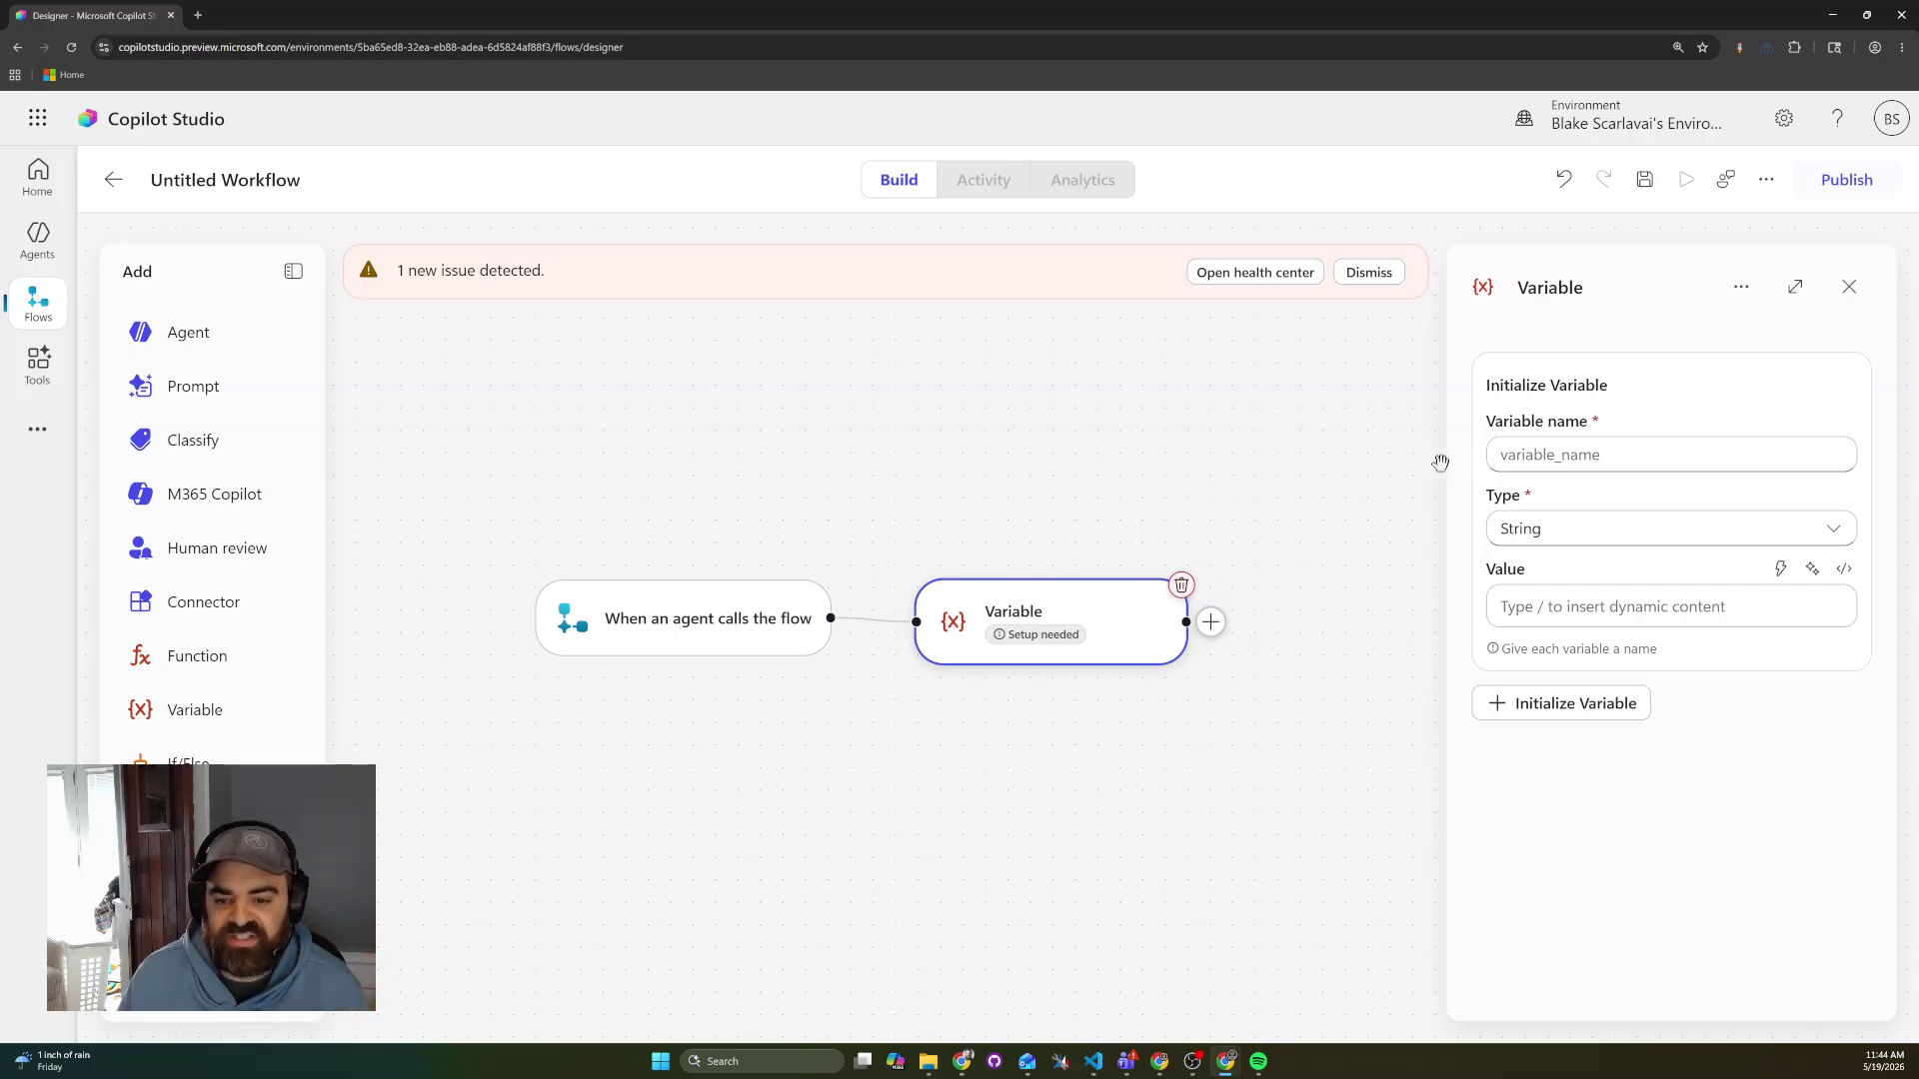
Add two more variable initializations to the Variable node and look over their name, type and value settings.
click(1597, 702)
scroll(1624, 756, down, 1)
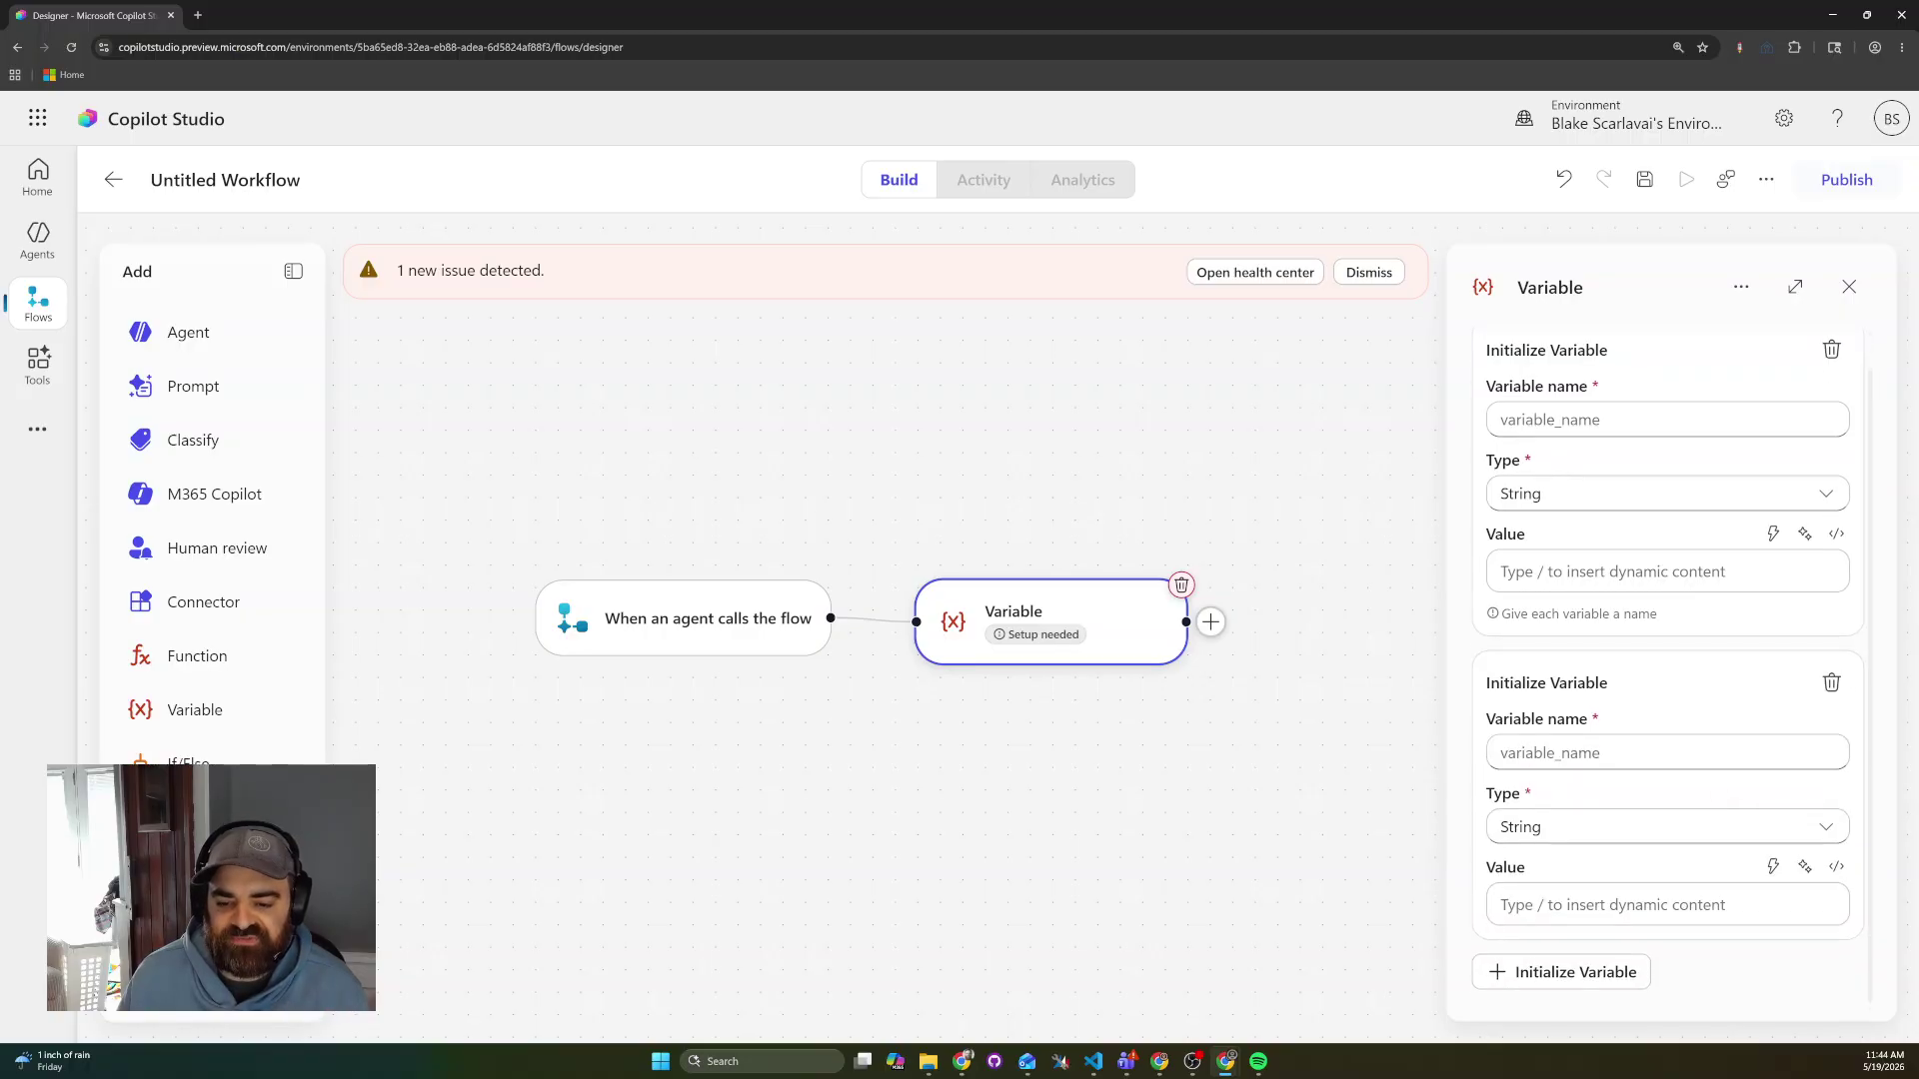
click(1565, 975)
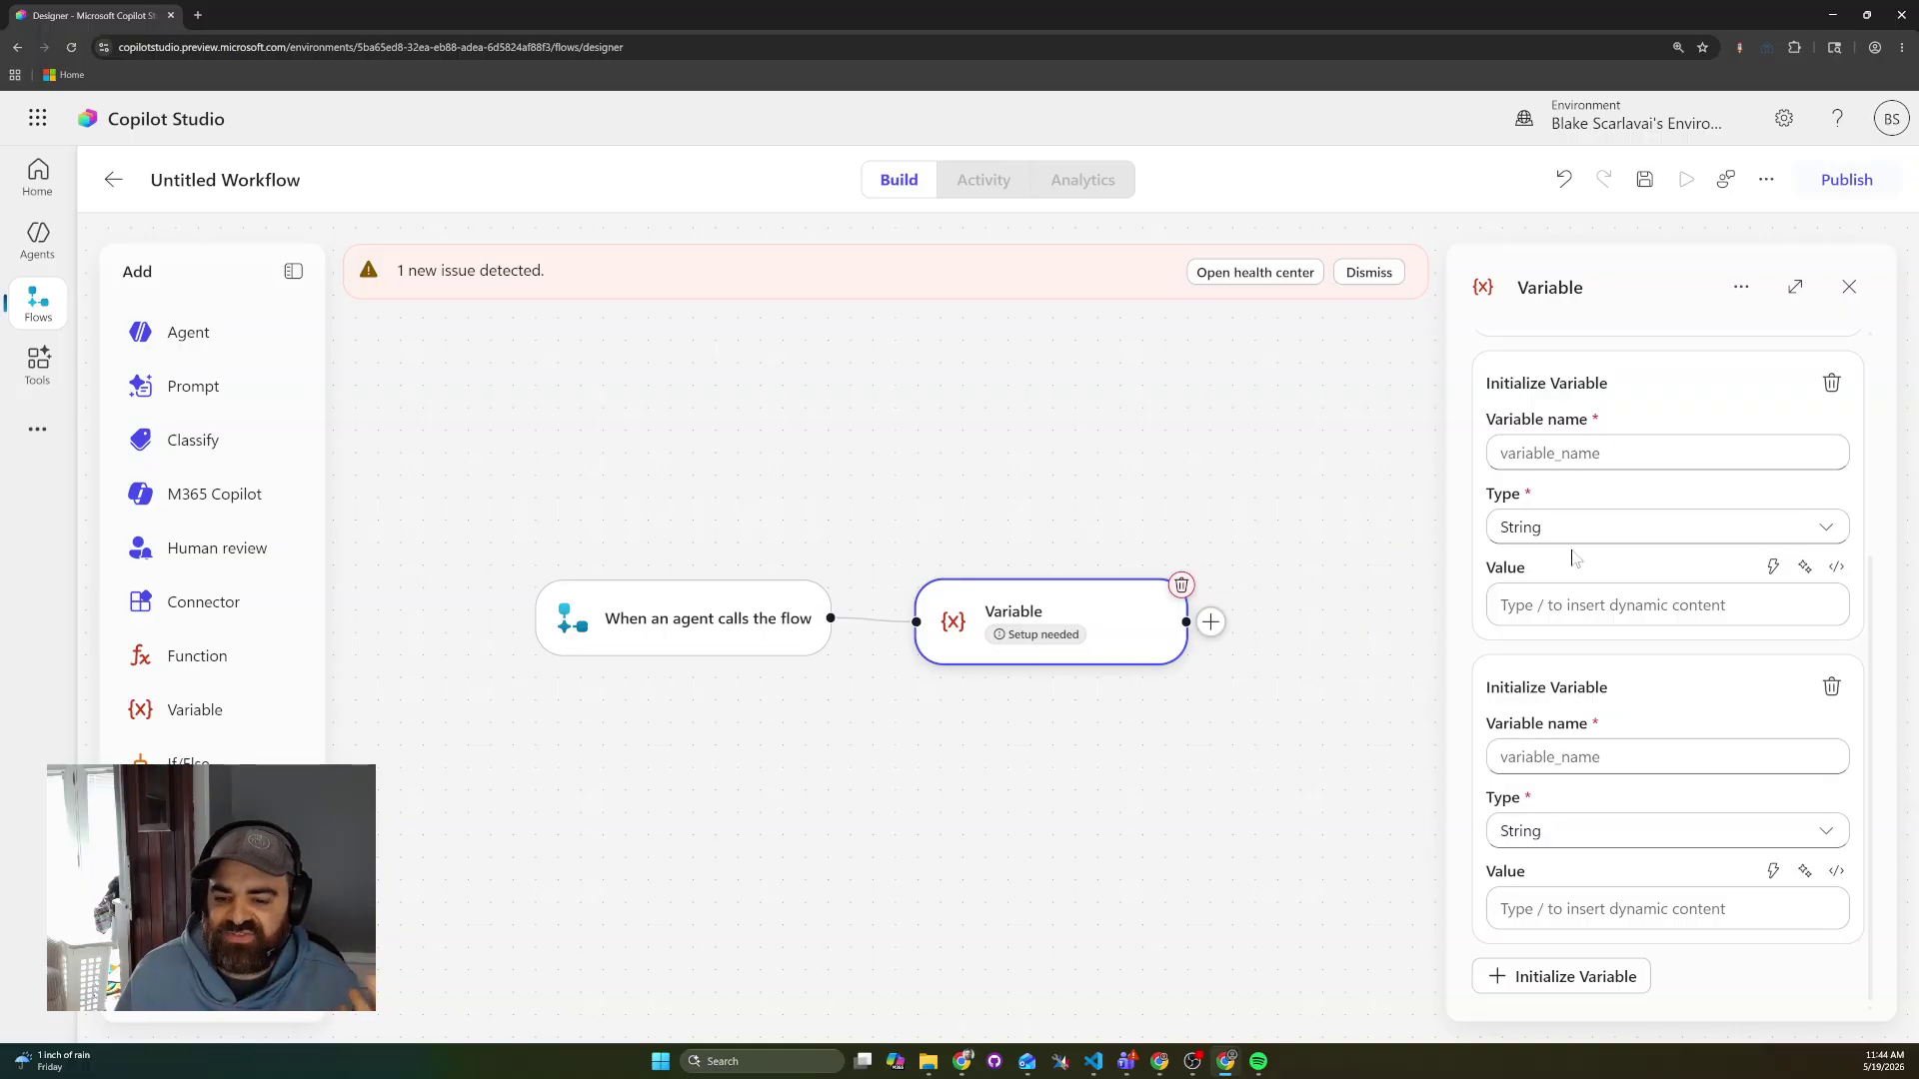
scroll(1470, 629, down, 1)
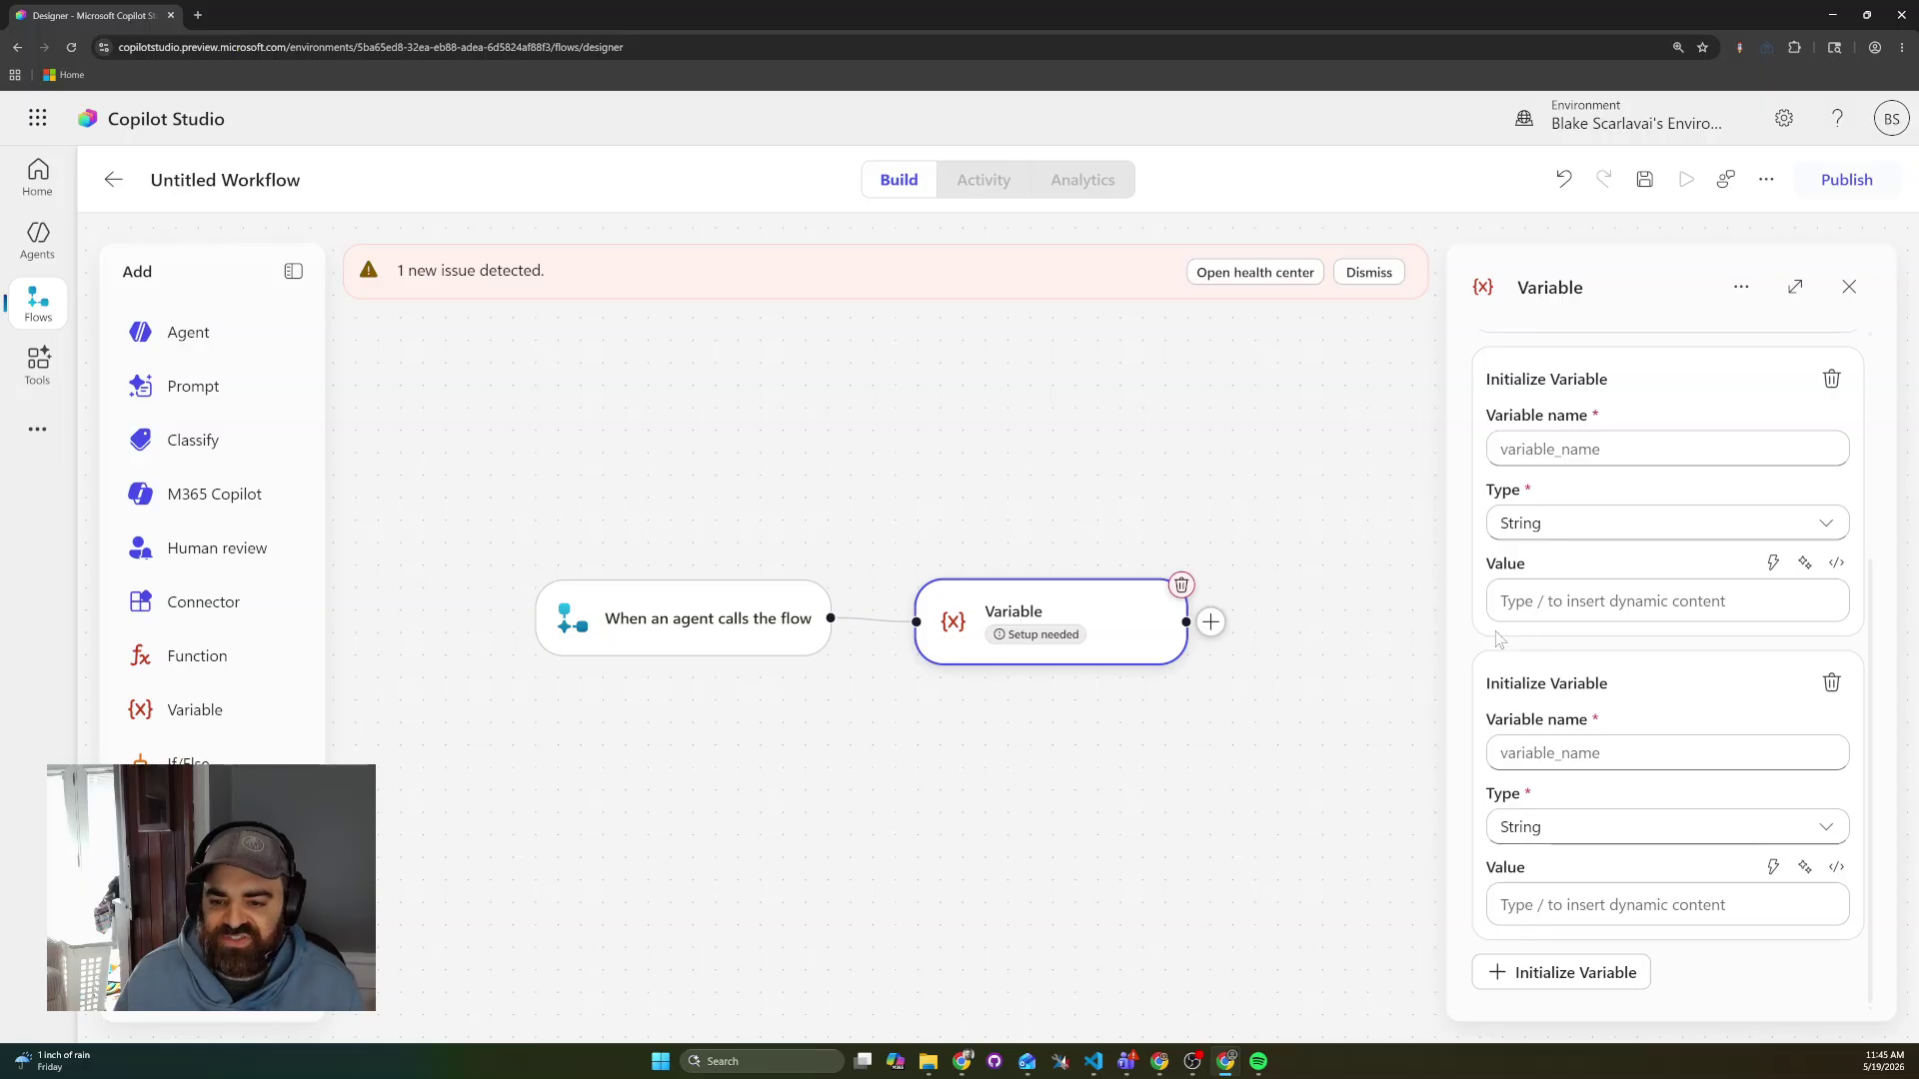
click(1564, 972)
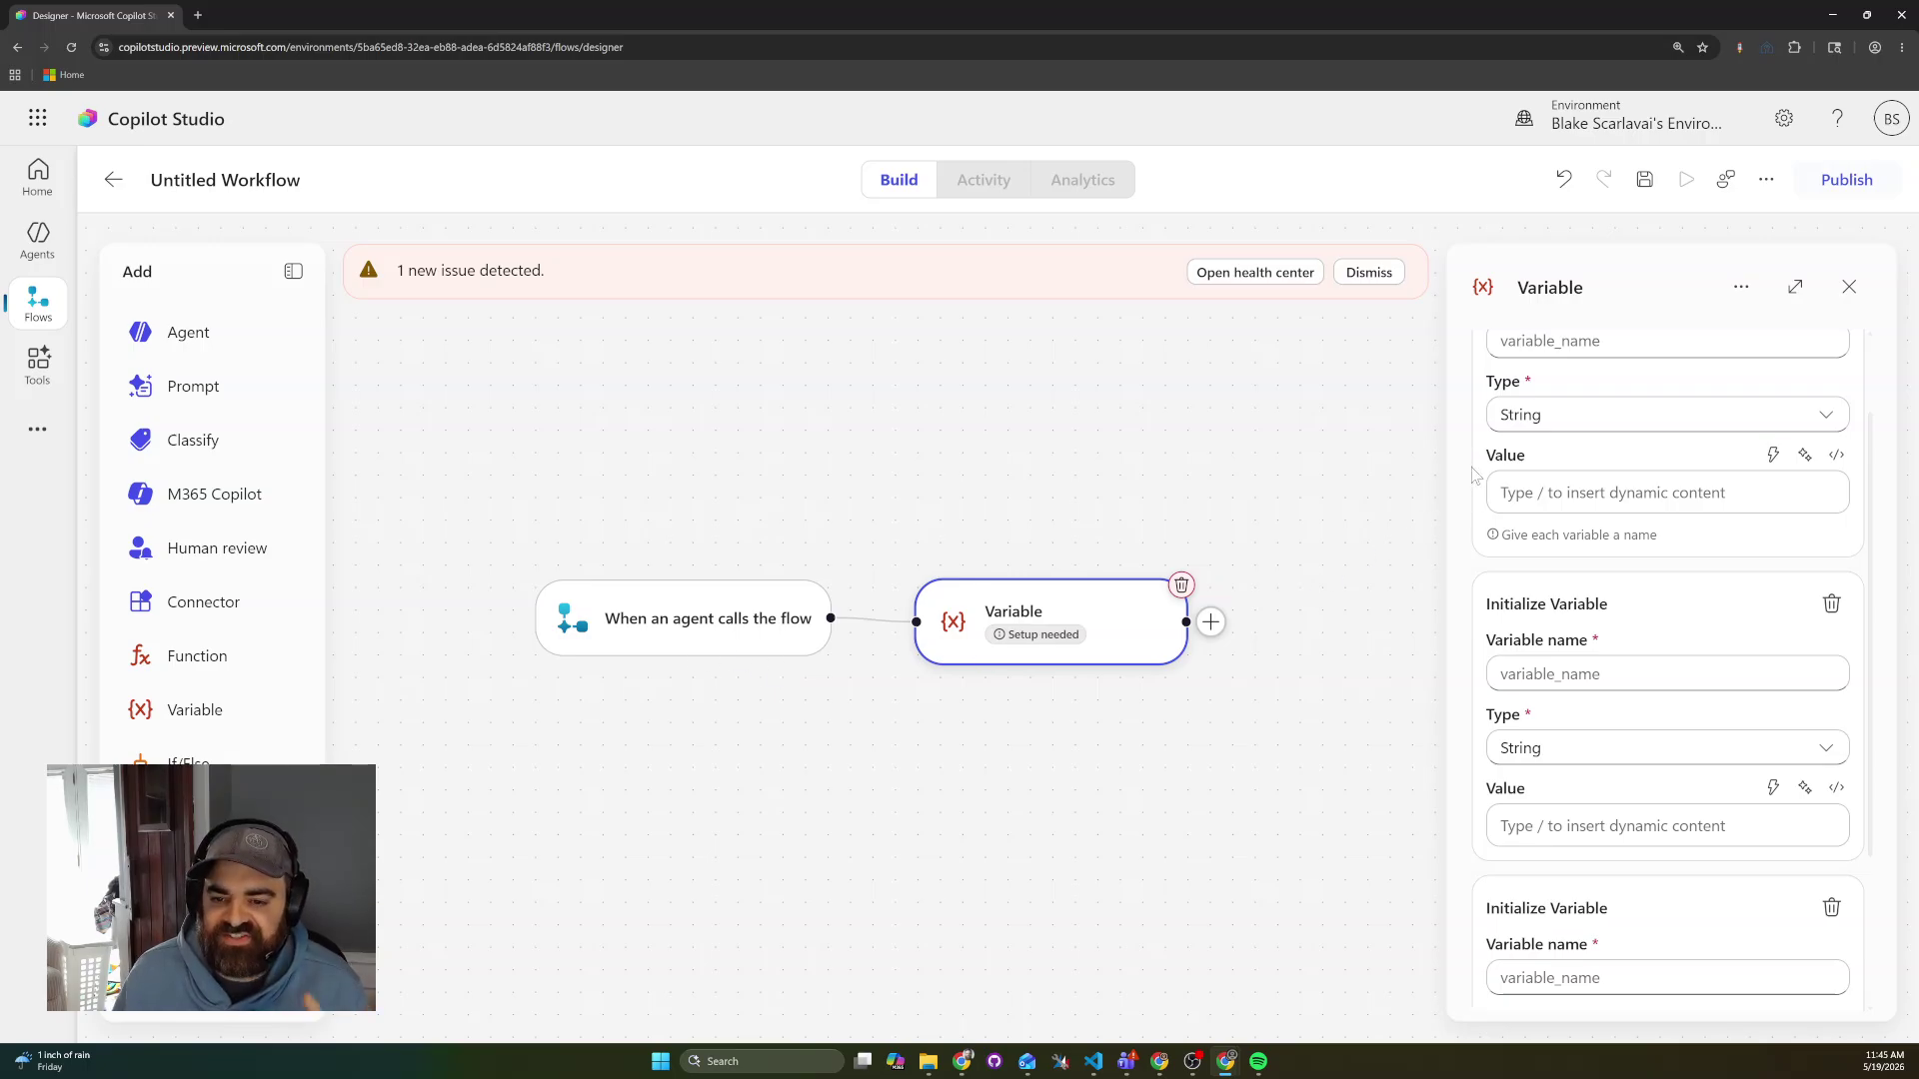
scroll(1473, 476, up, 1)
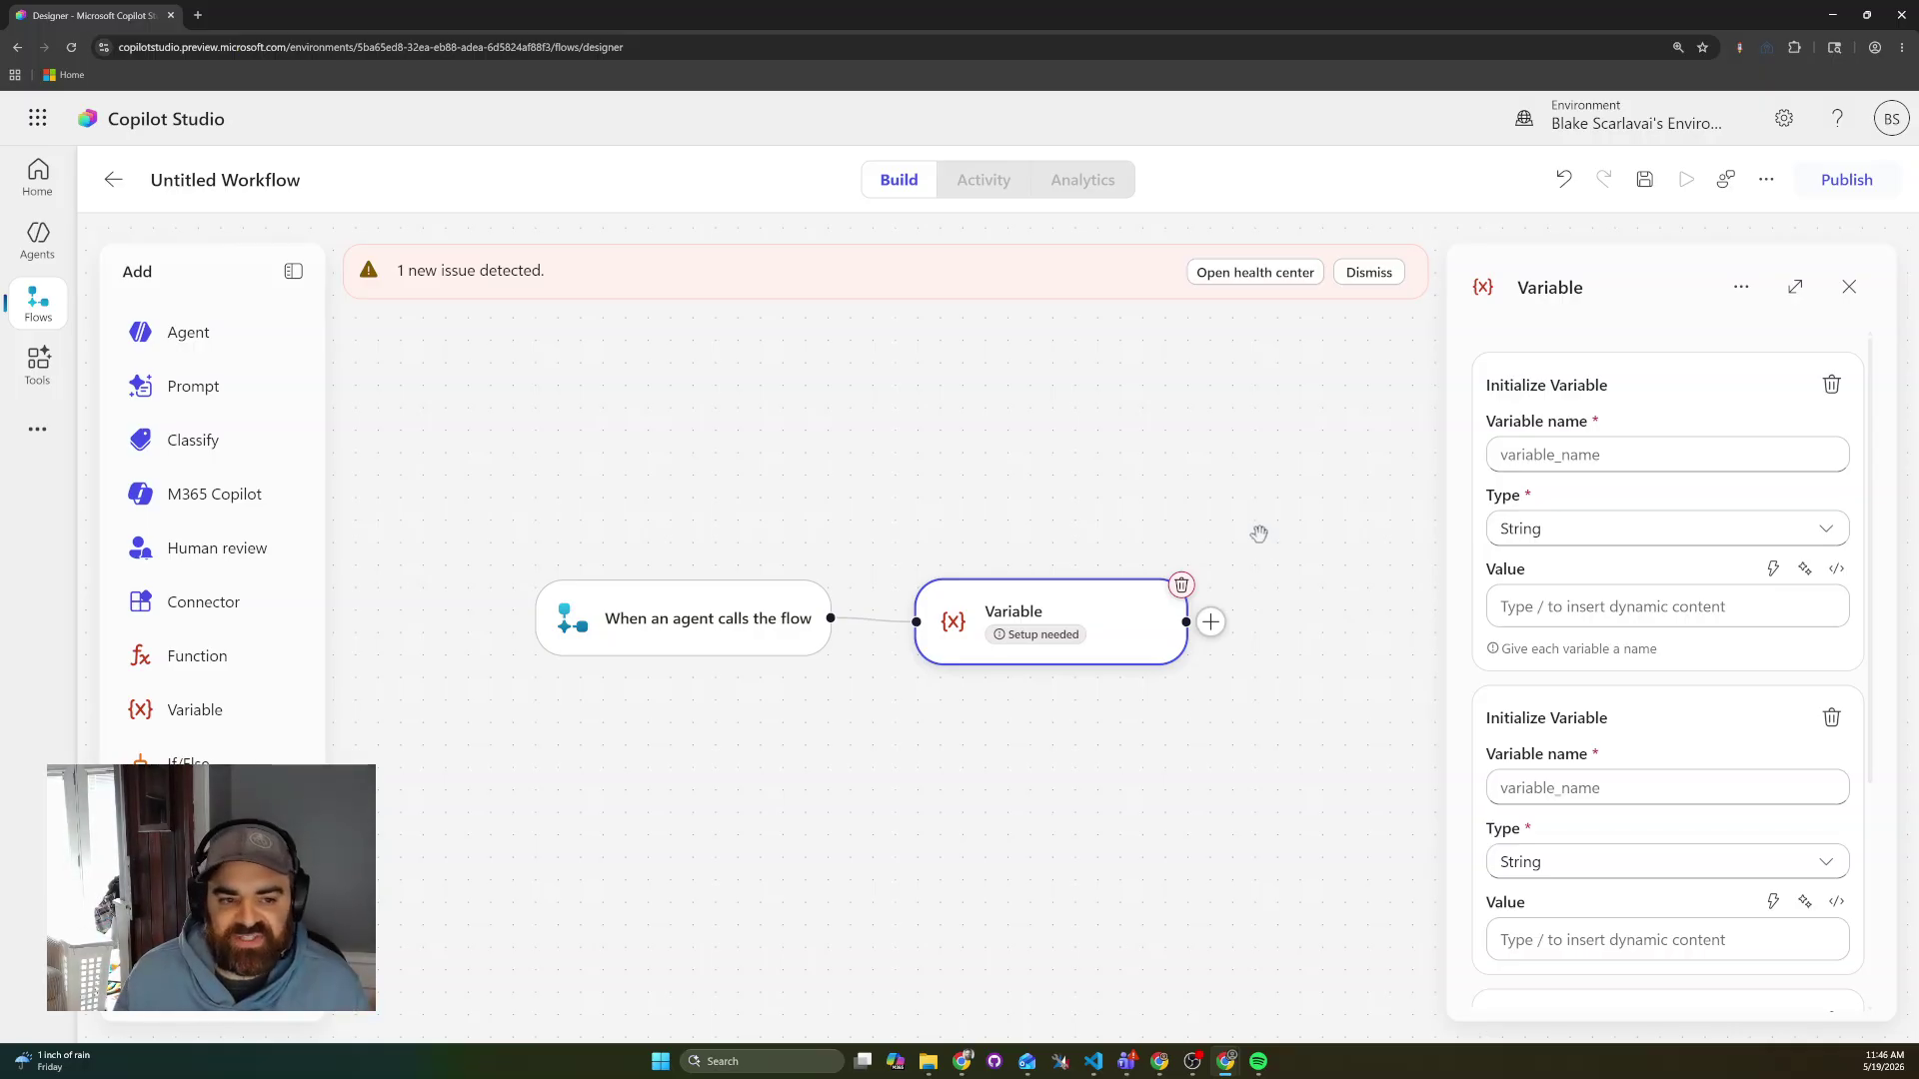
Delete the Variable node that follows the trigger.
click(1203, 518)
click(1157, 625)
click(1182, 584)
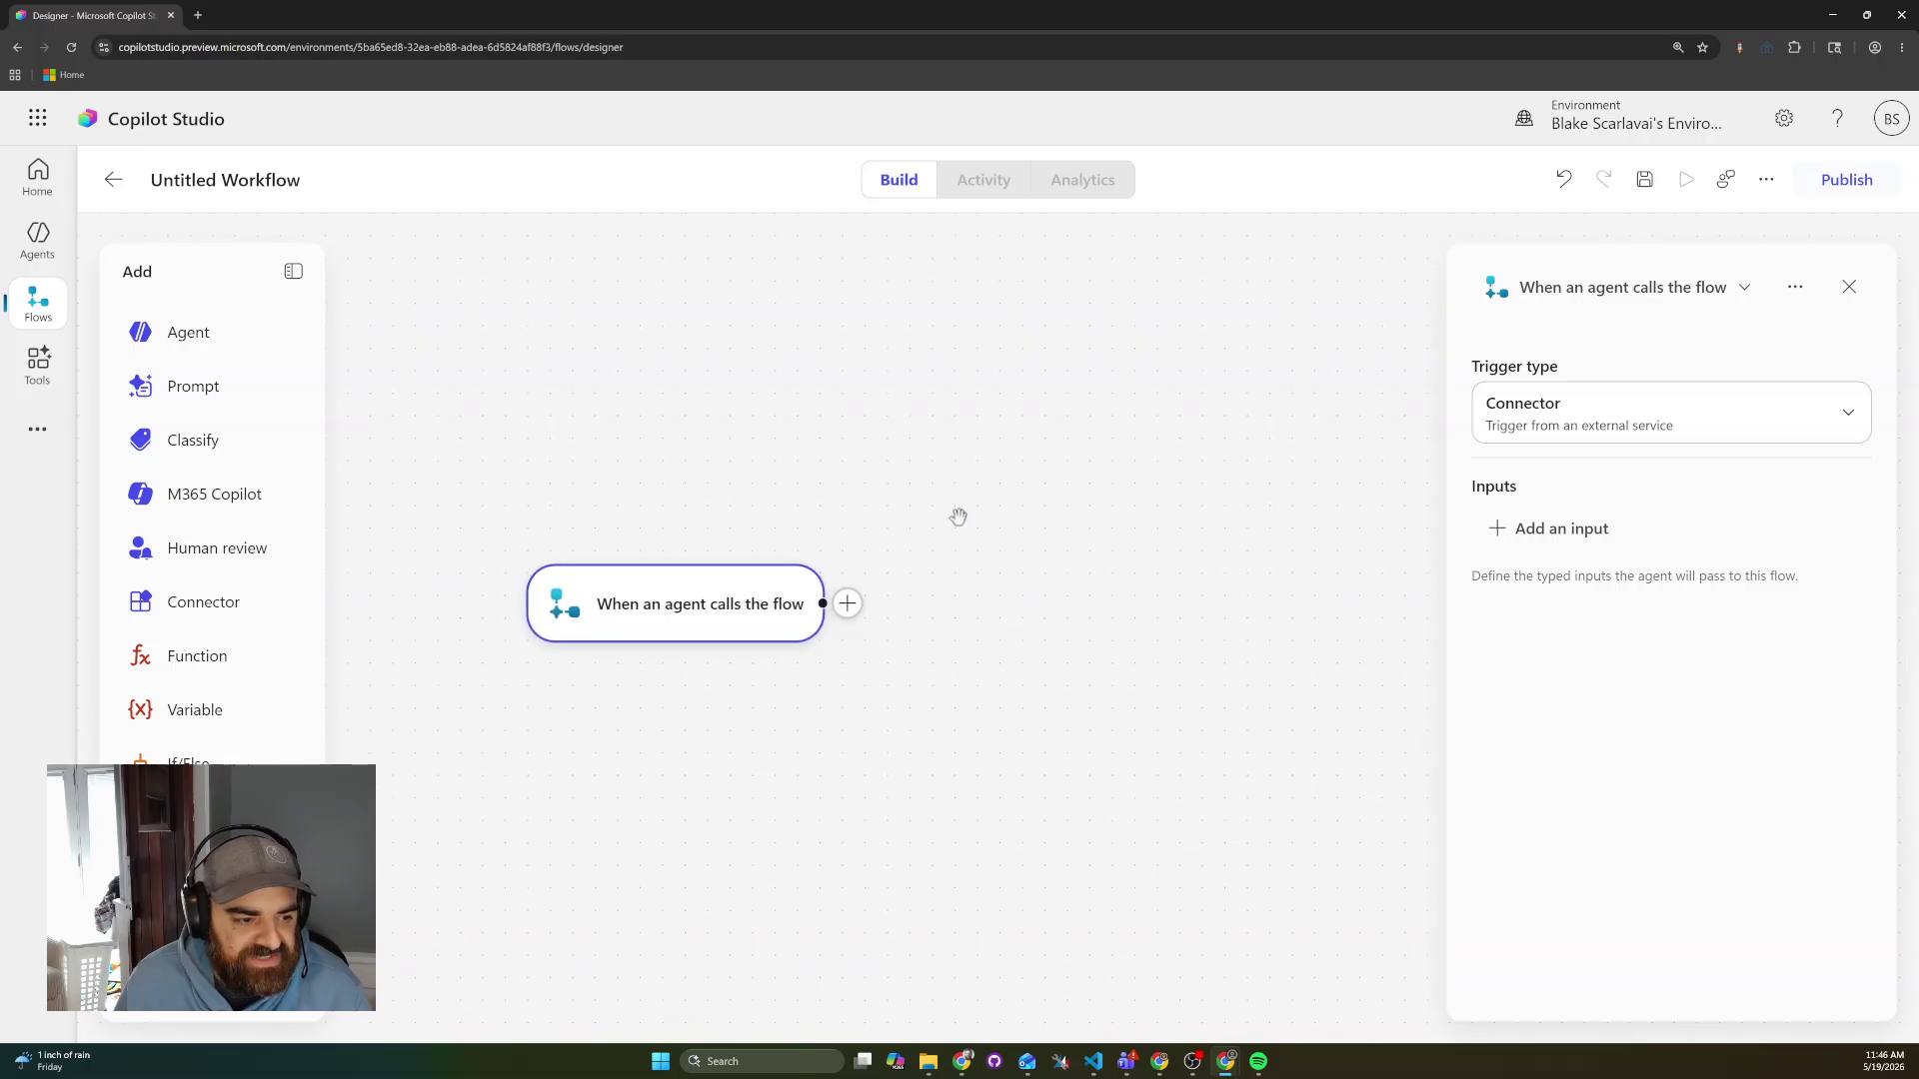
Add a connector node after the trigger using the Microsoft Dataverse List rows action.
click(209, 601)
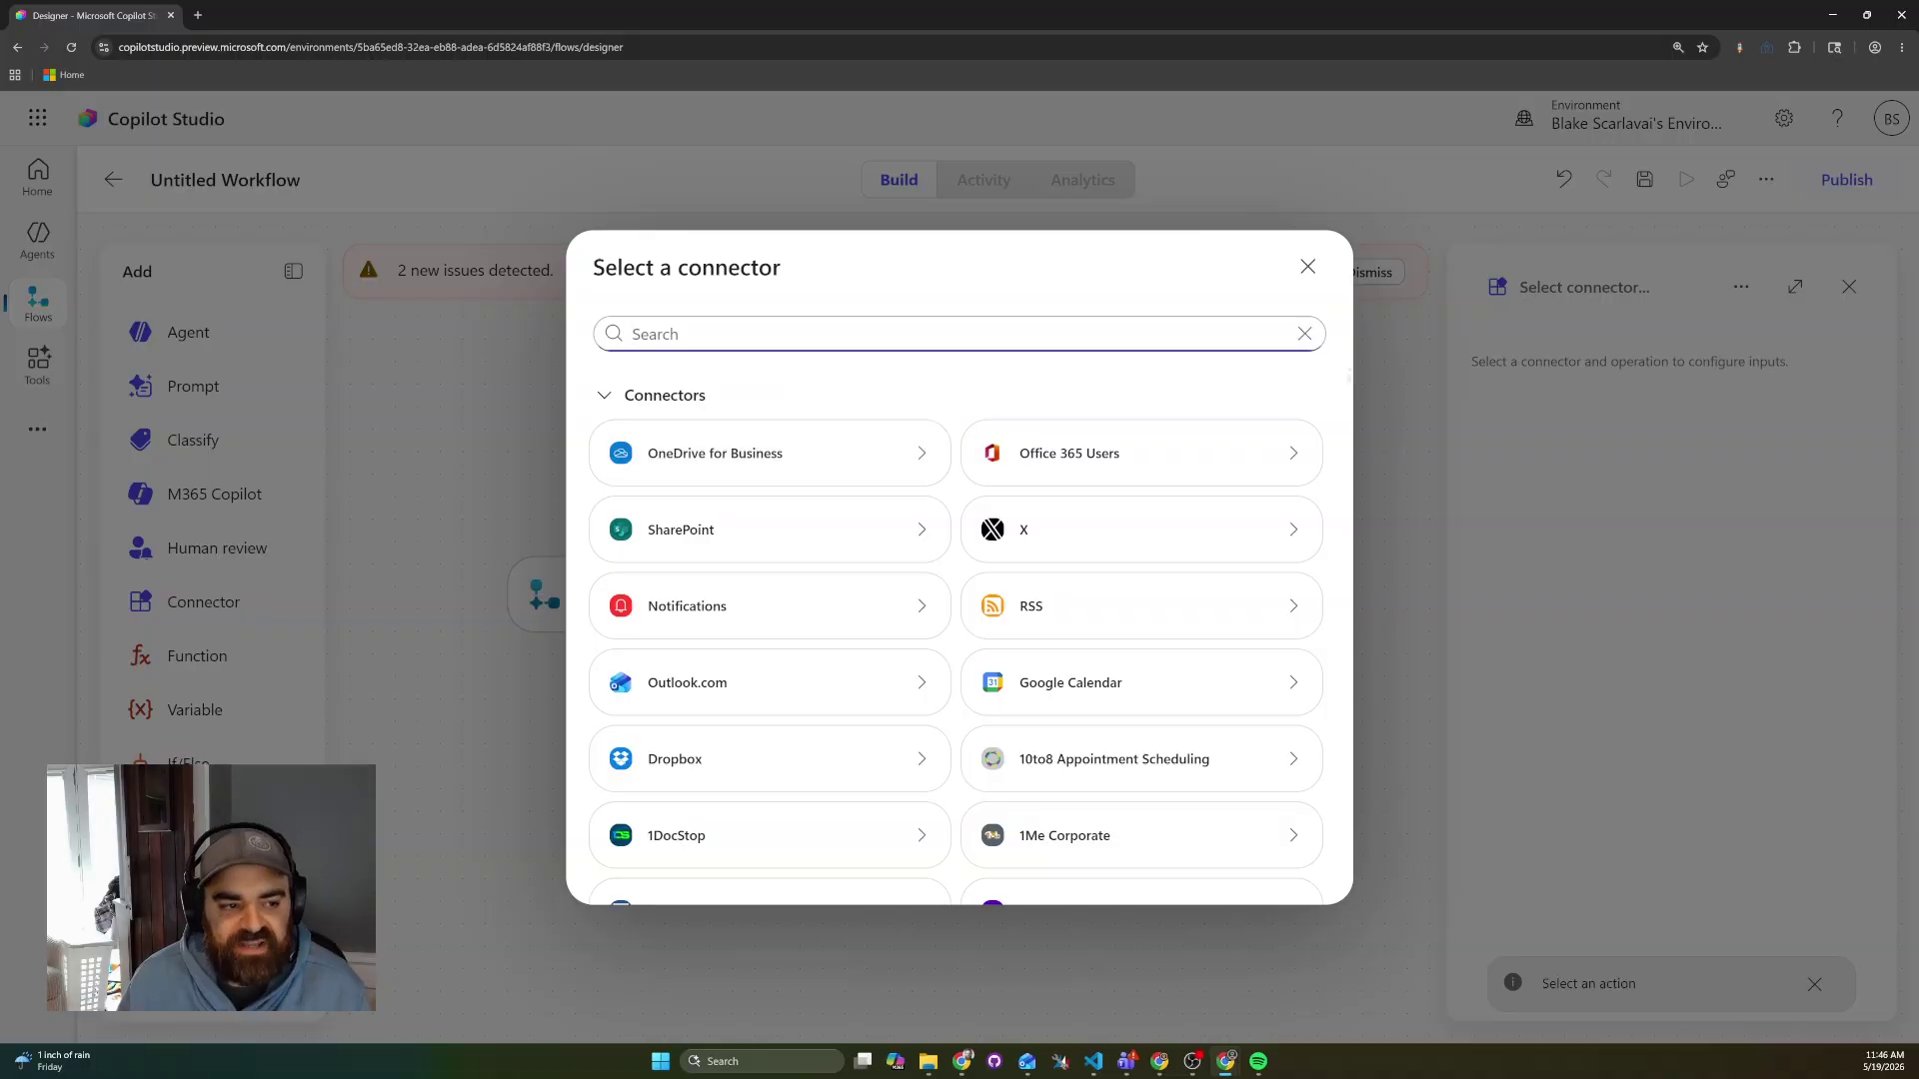
text(dat)
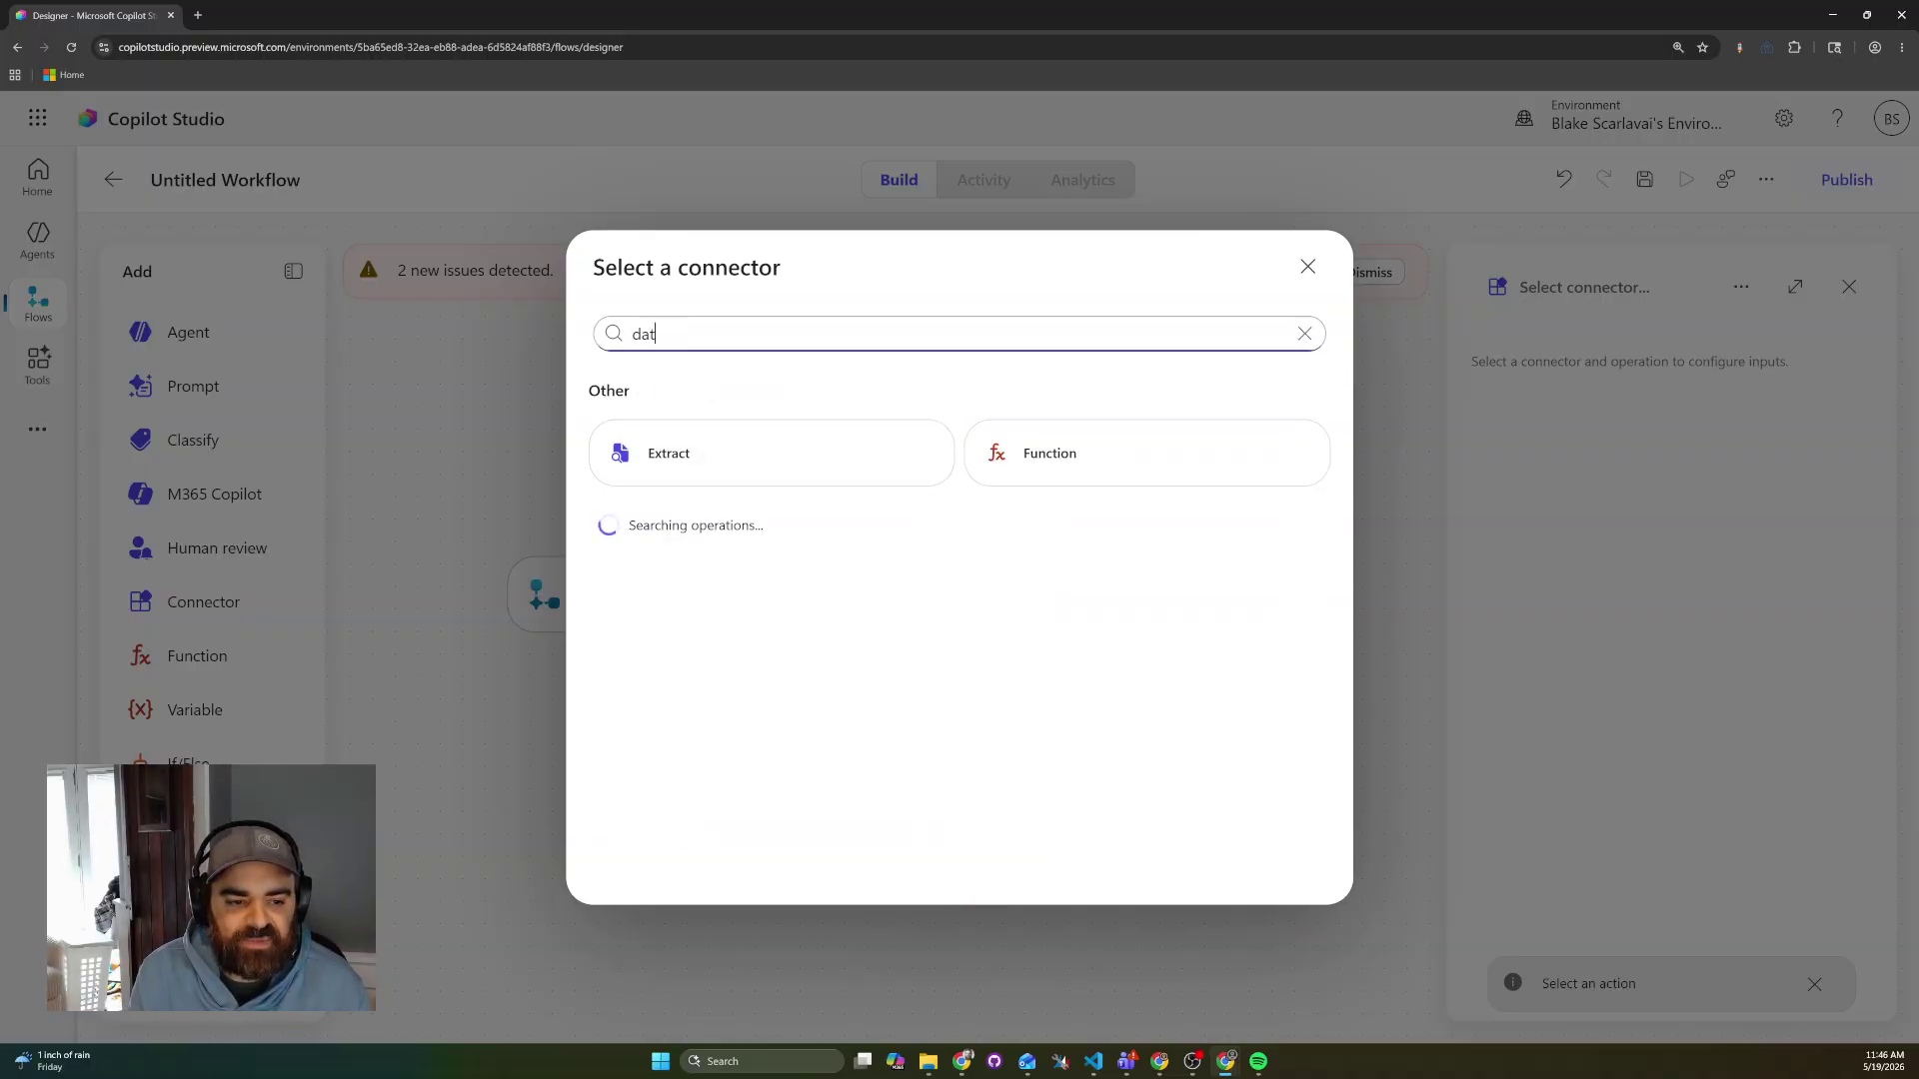
text(averse)
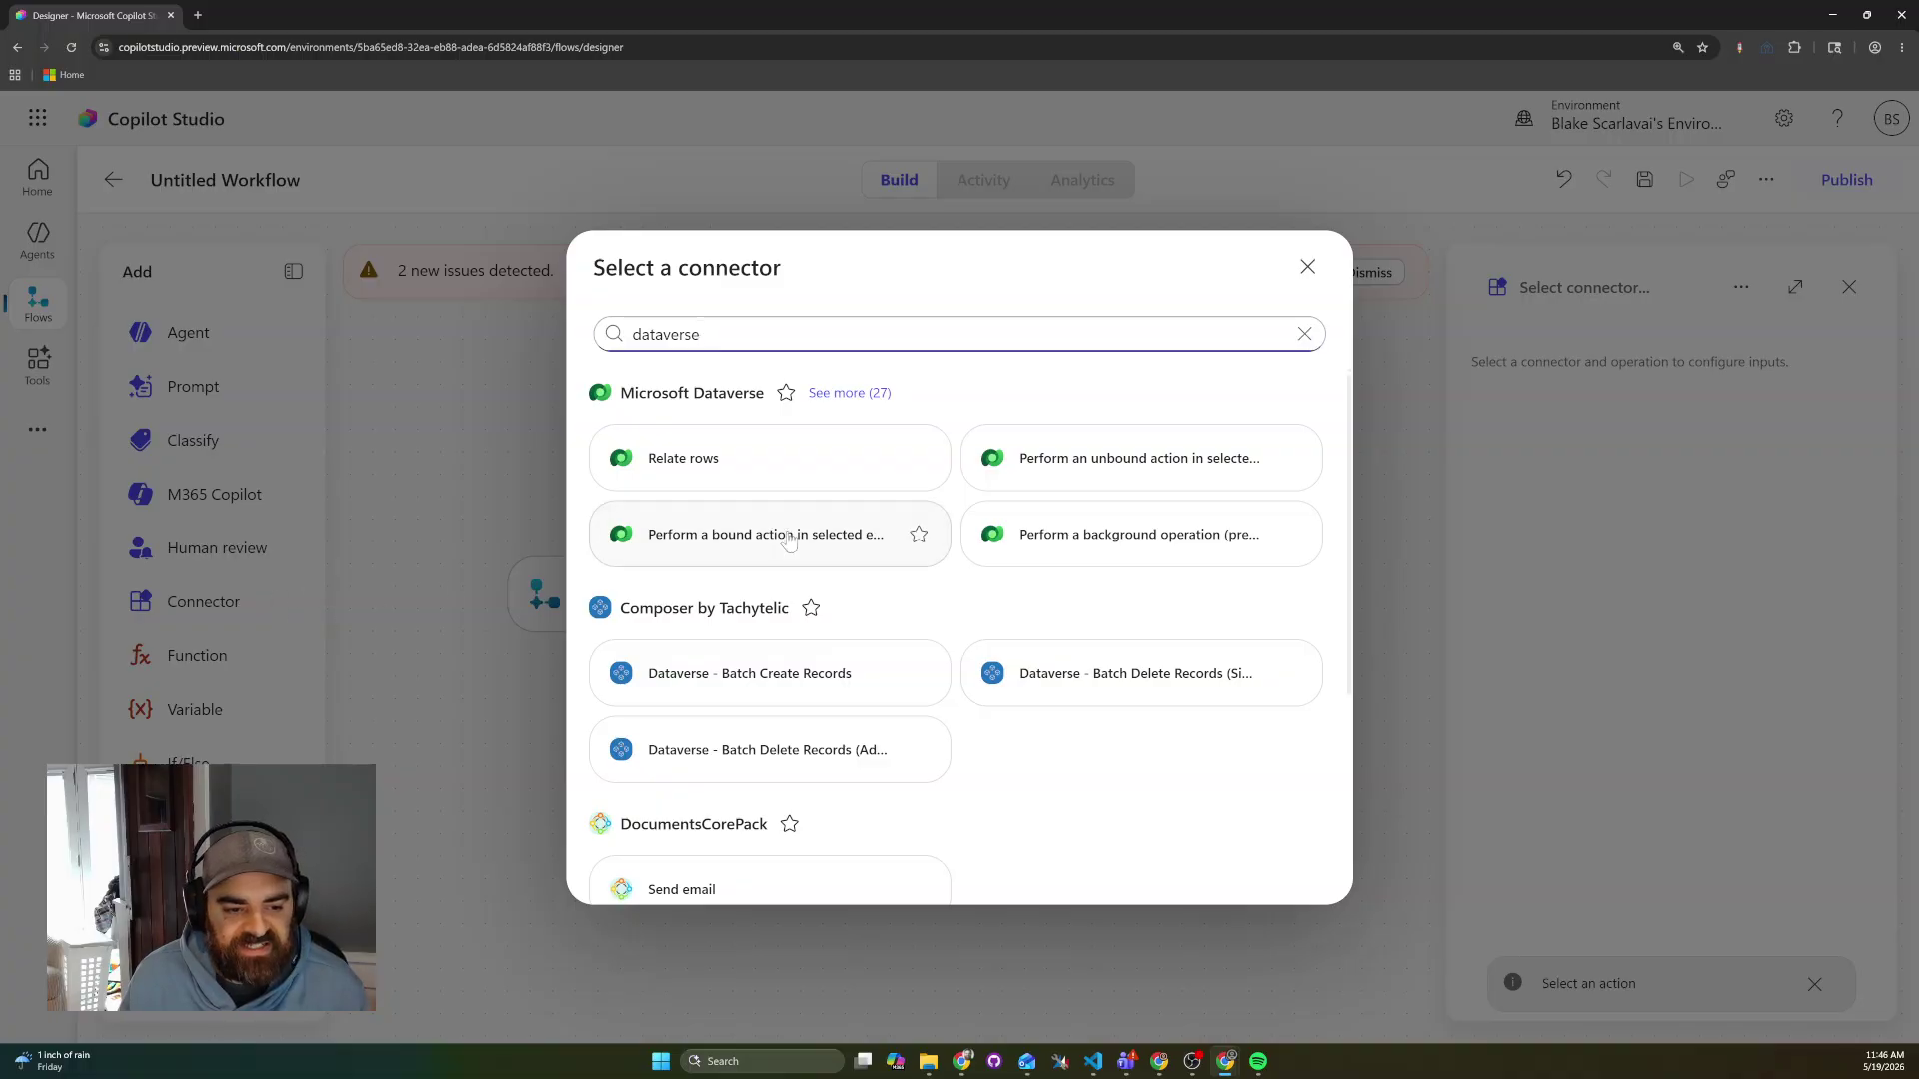
click(850, 392)
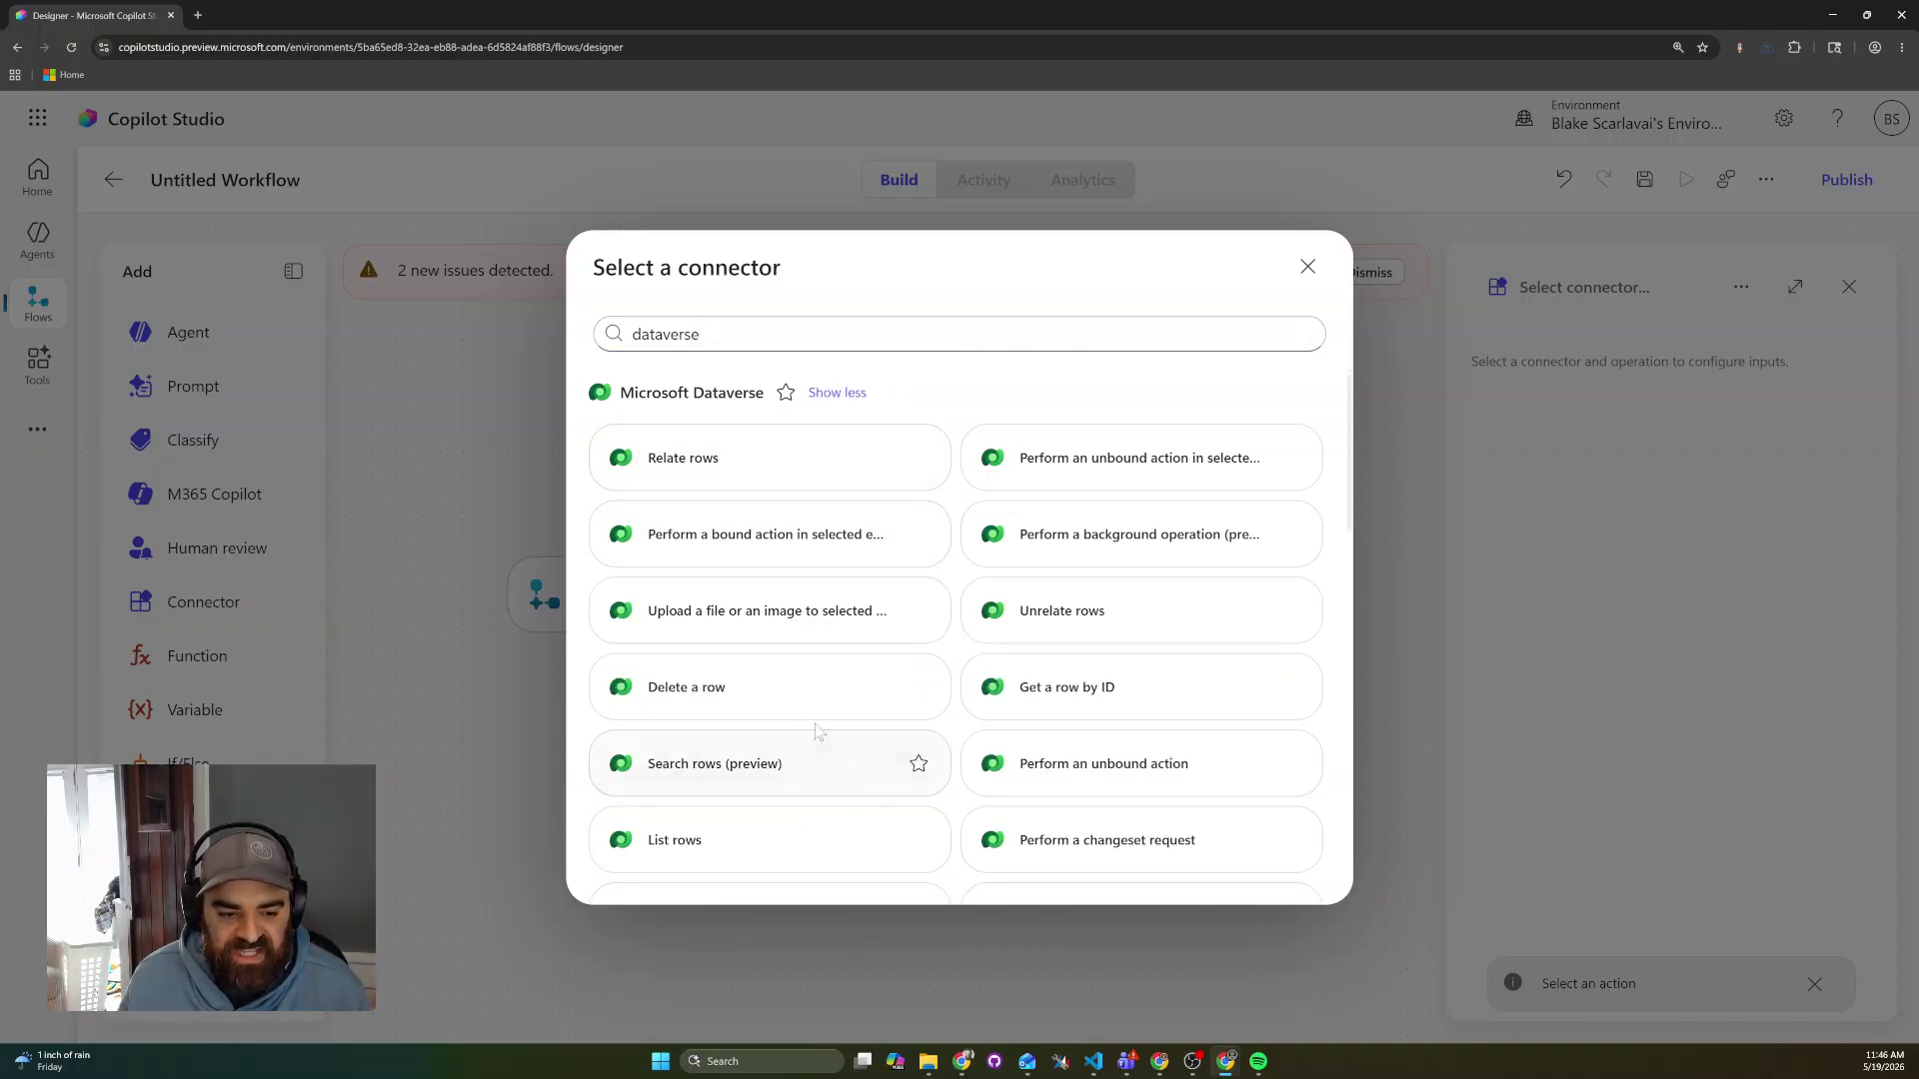
click(786, 842)
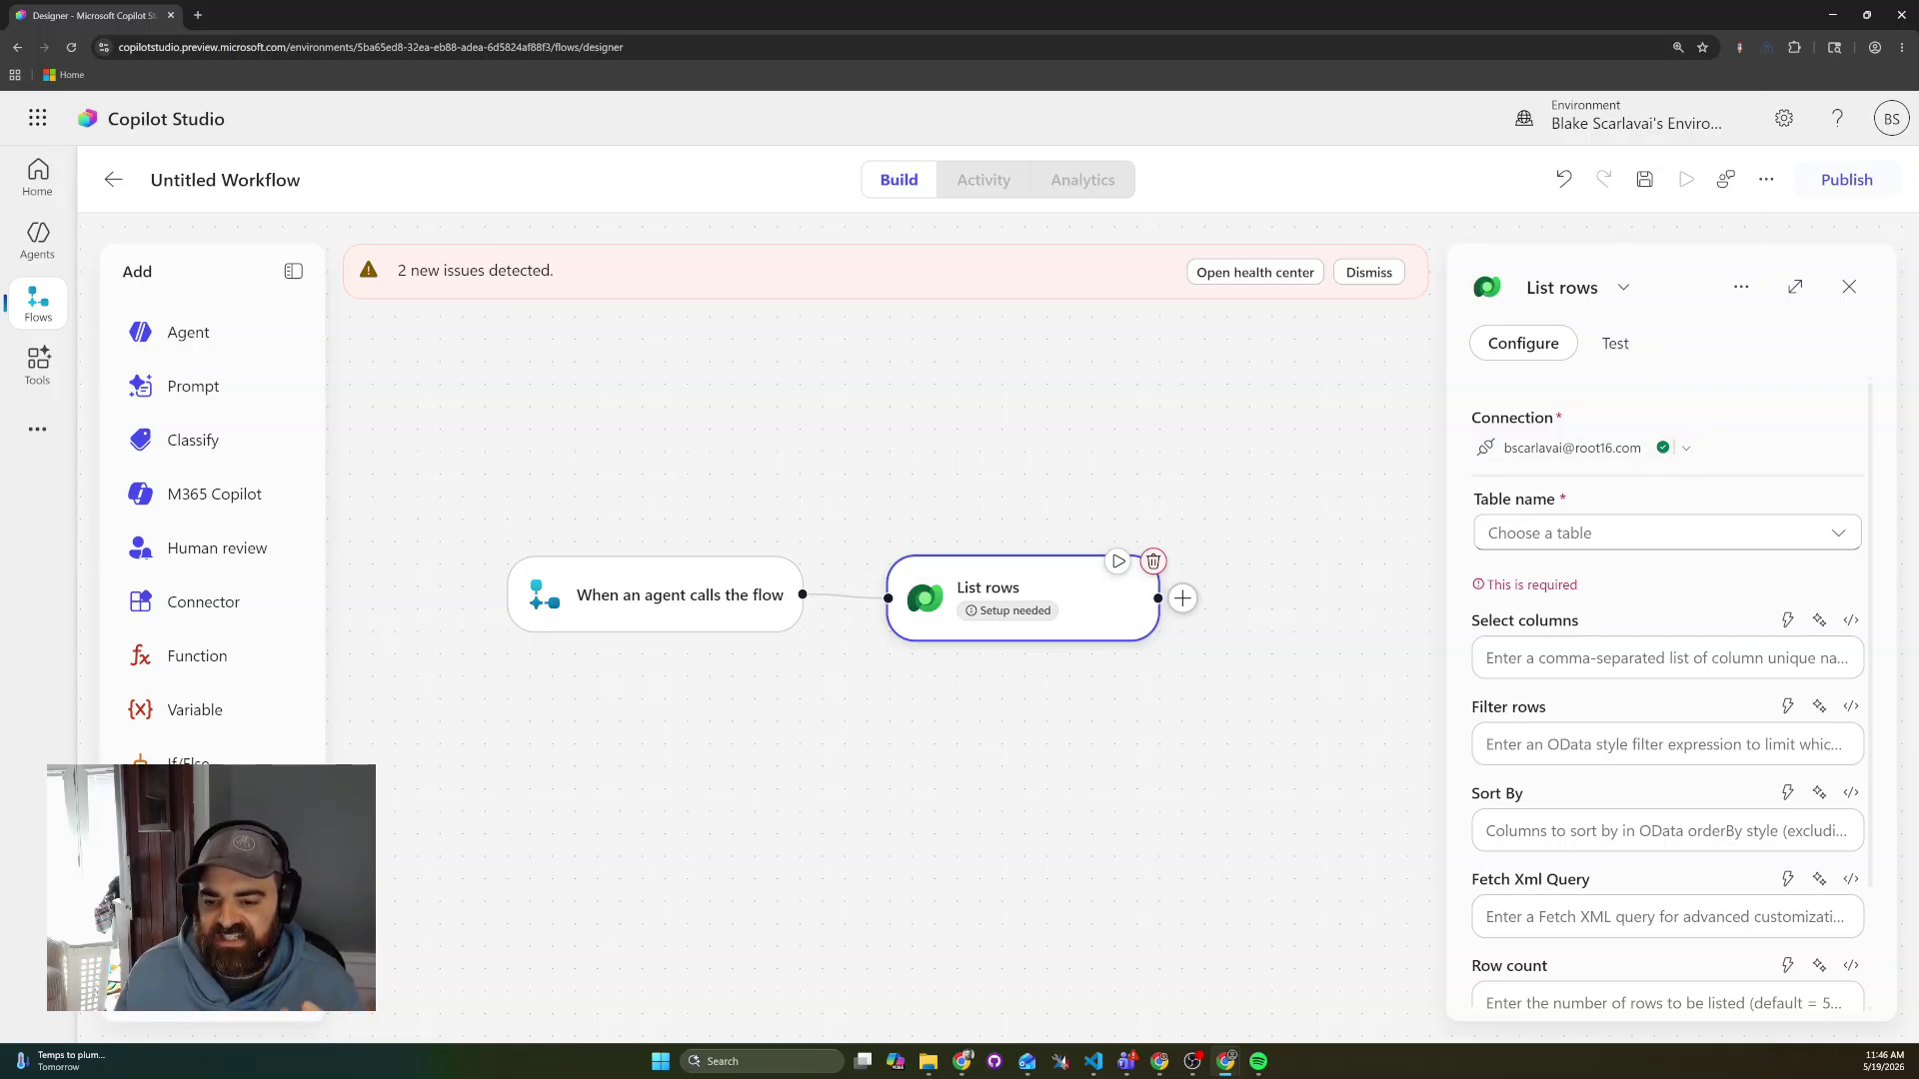
Set the List rows table to Time Offs.
click(1744, 533)
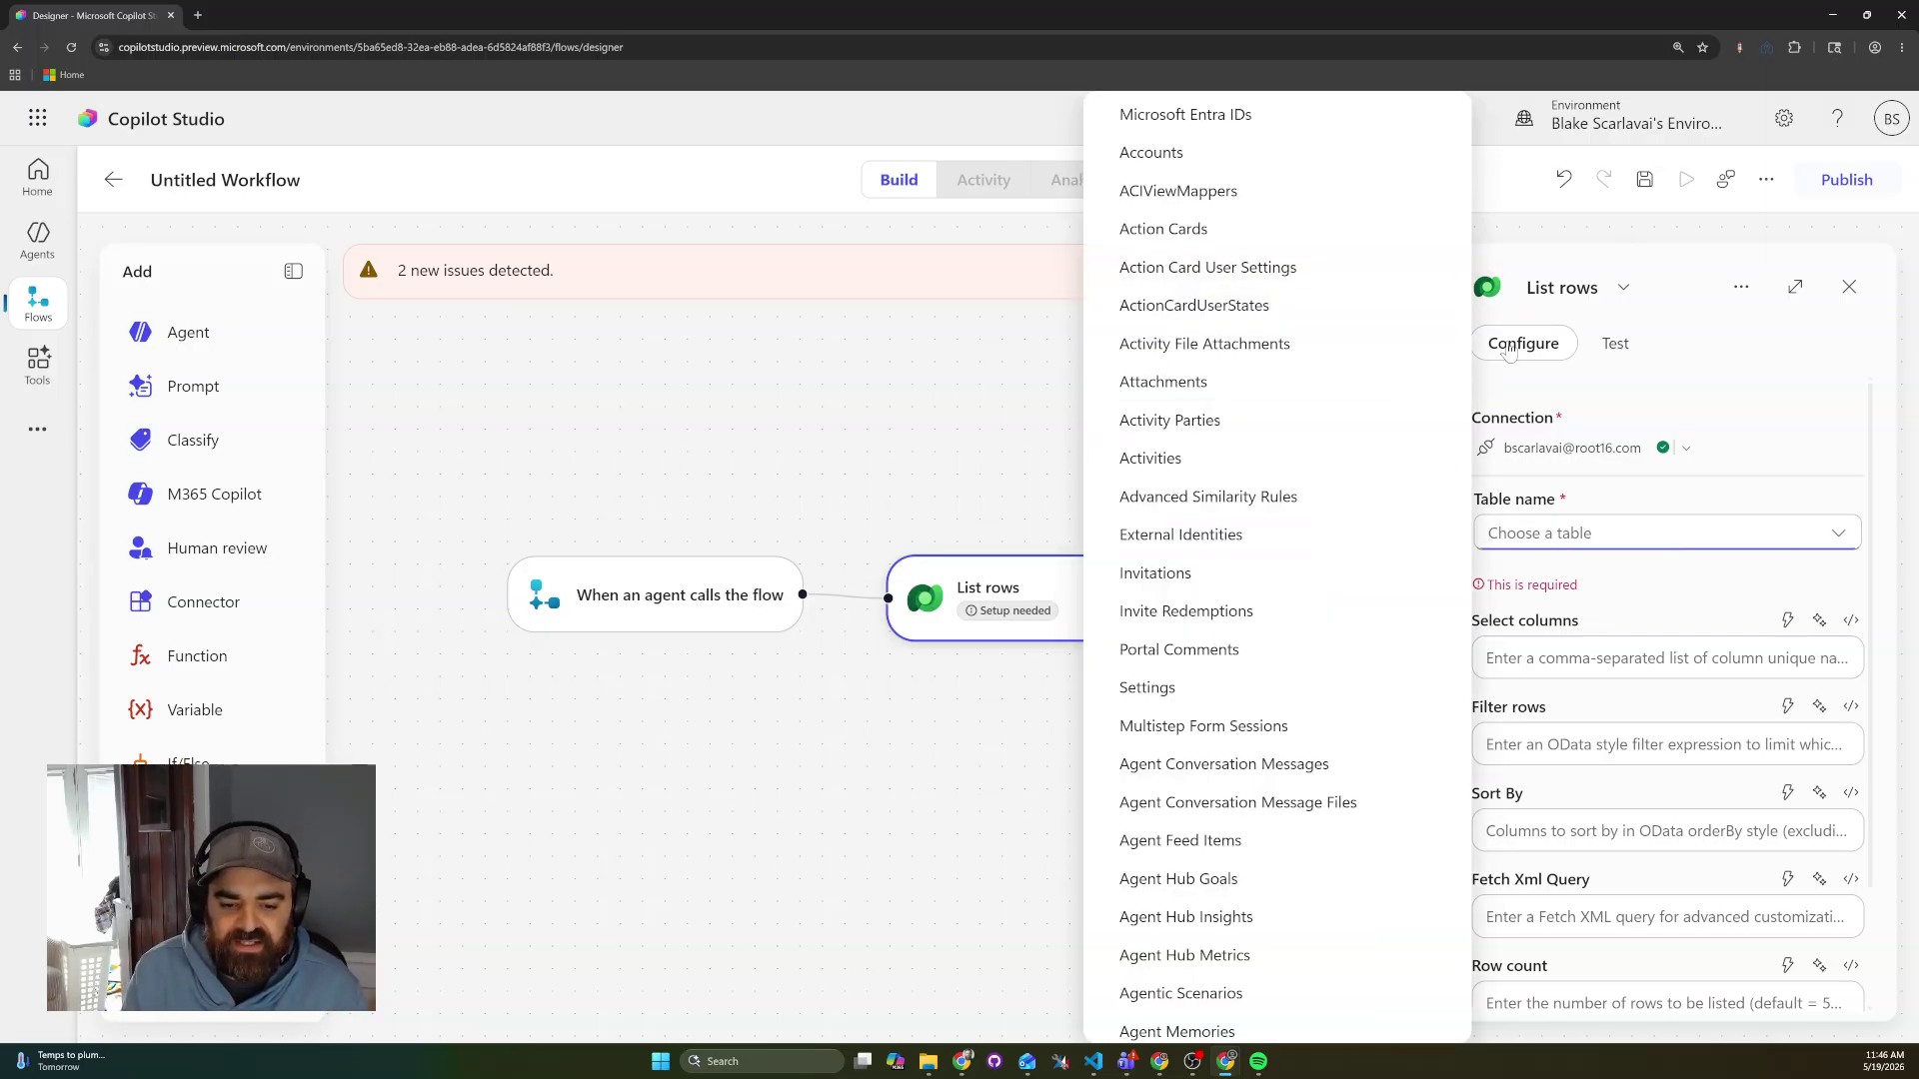
scroll(1306, 484, down, 8)
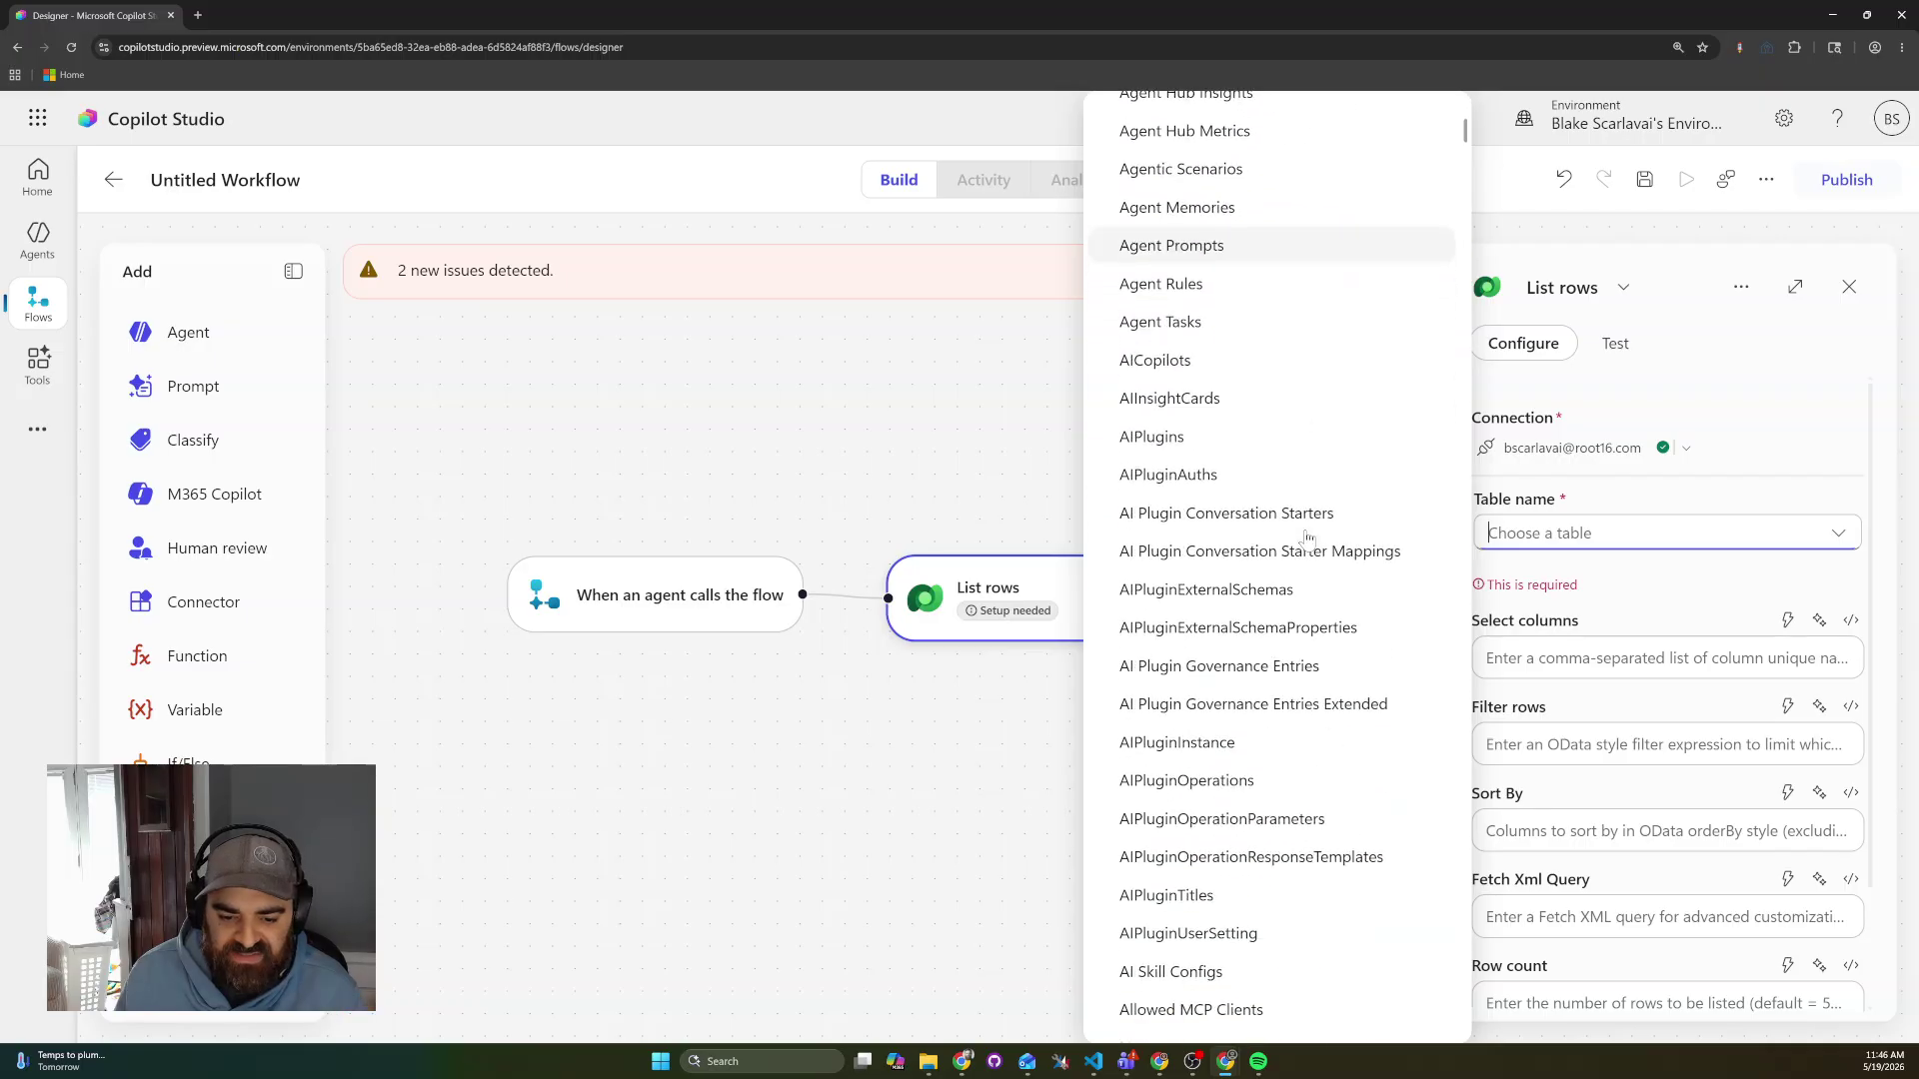
scroll(1306, 536, up, 8)
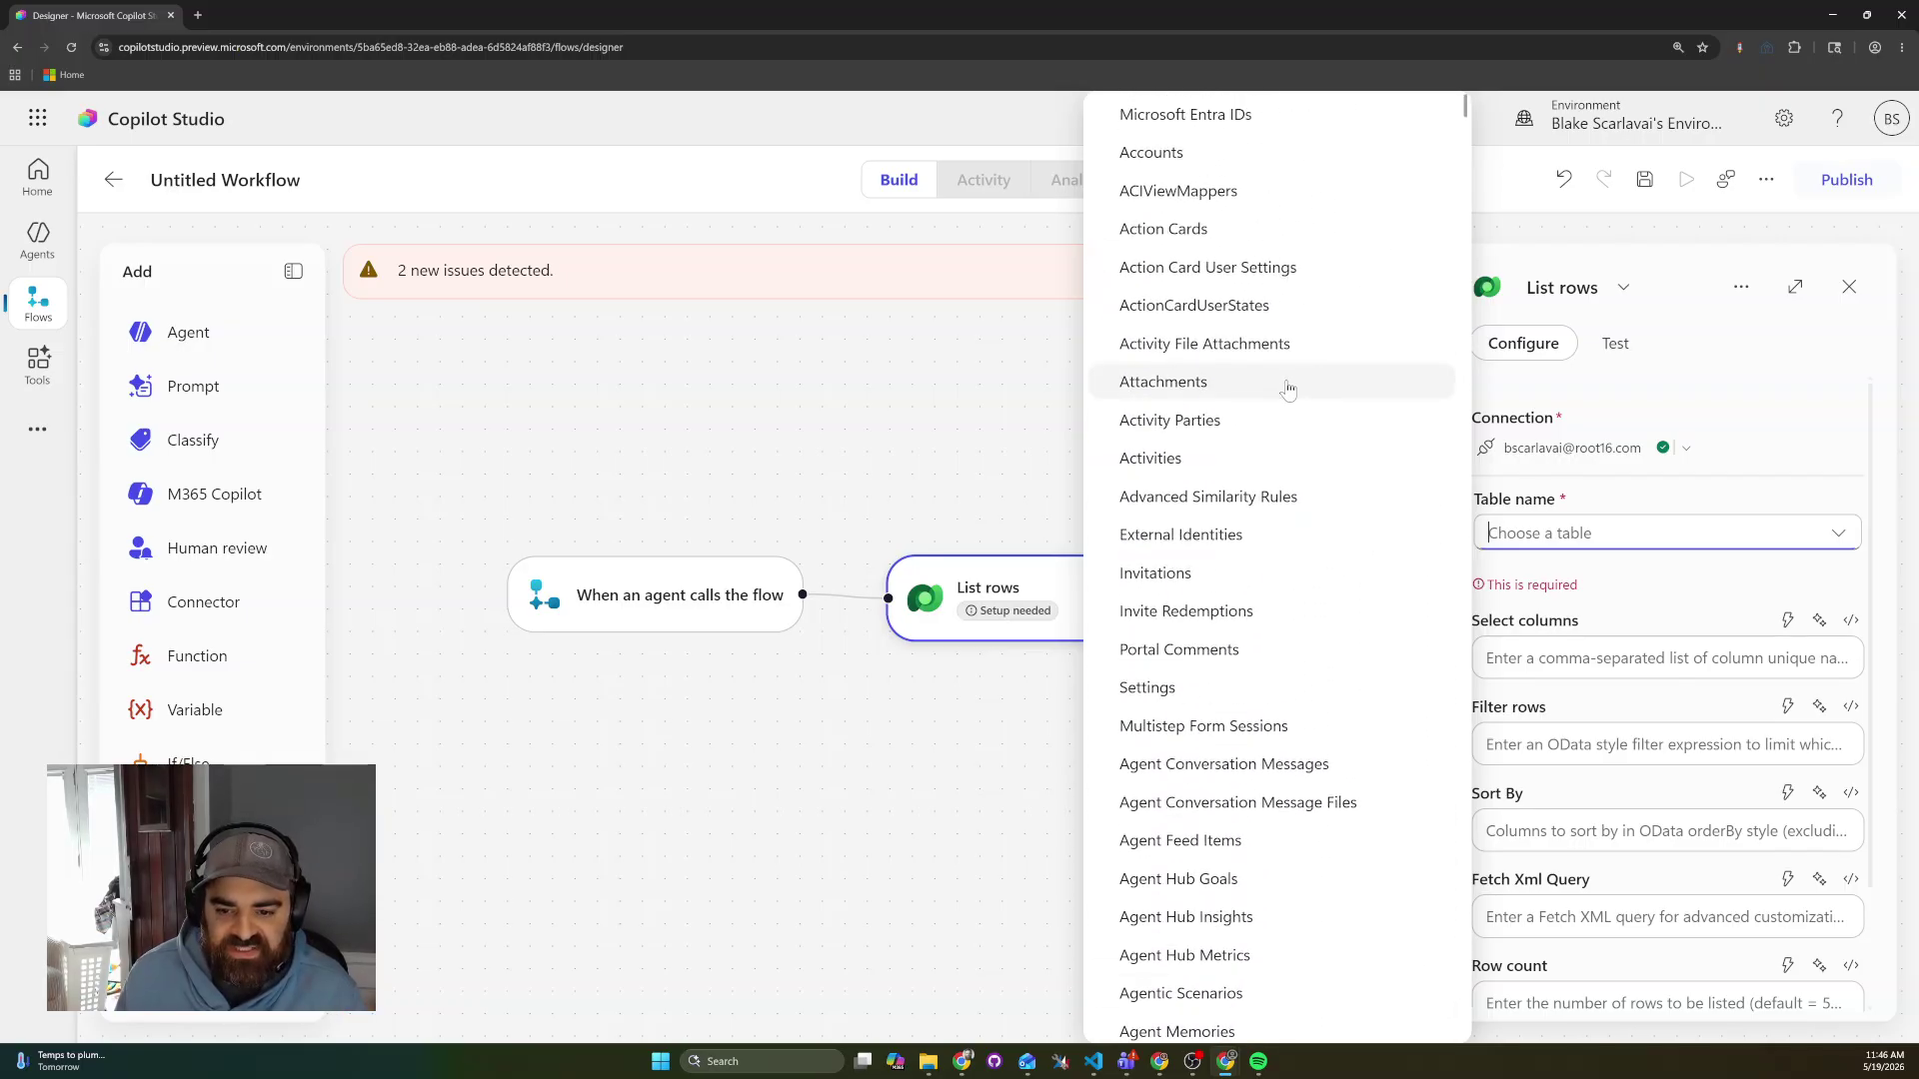
text(time)
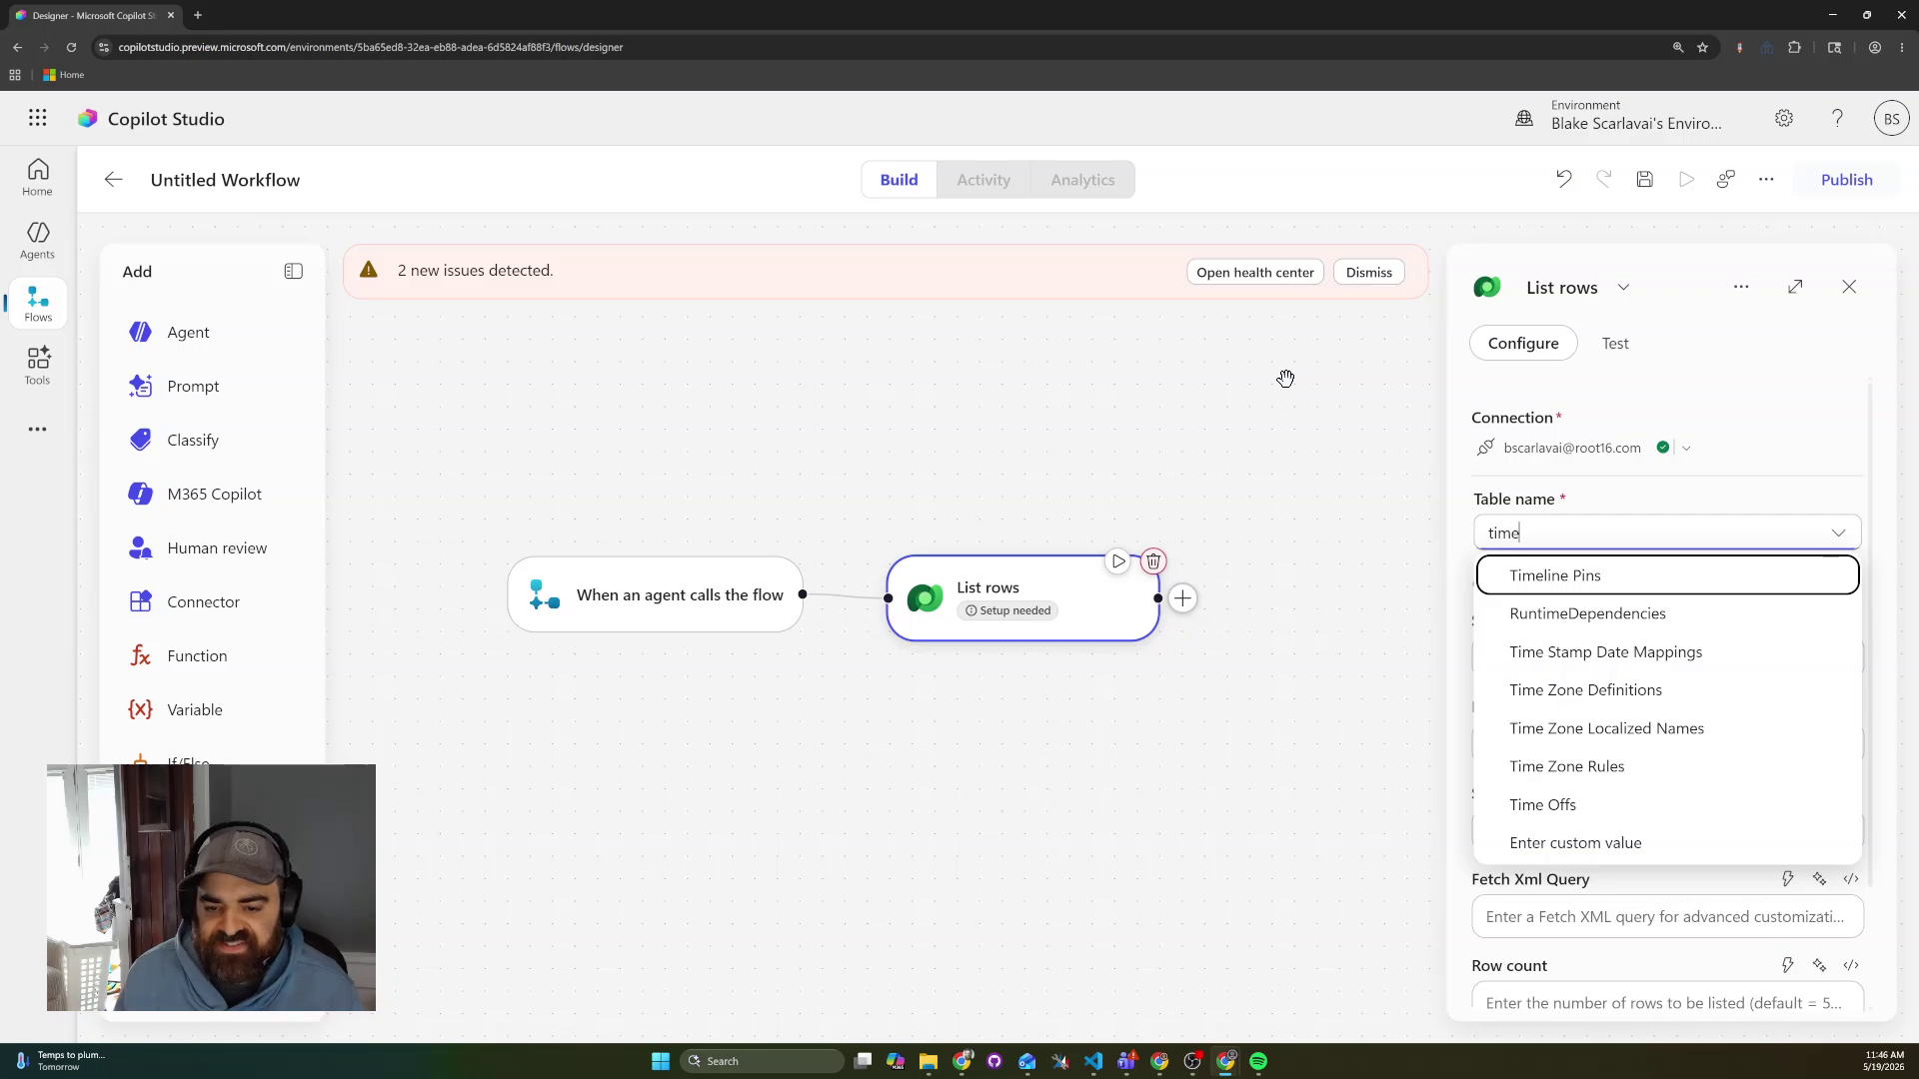
click(1665, 806)
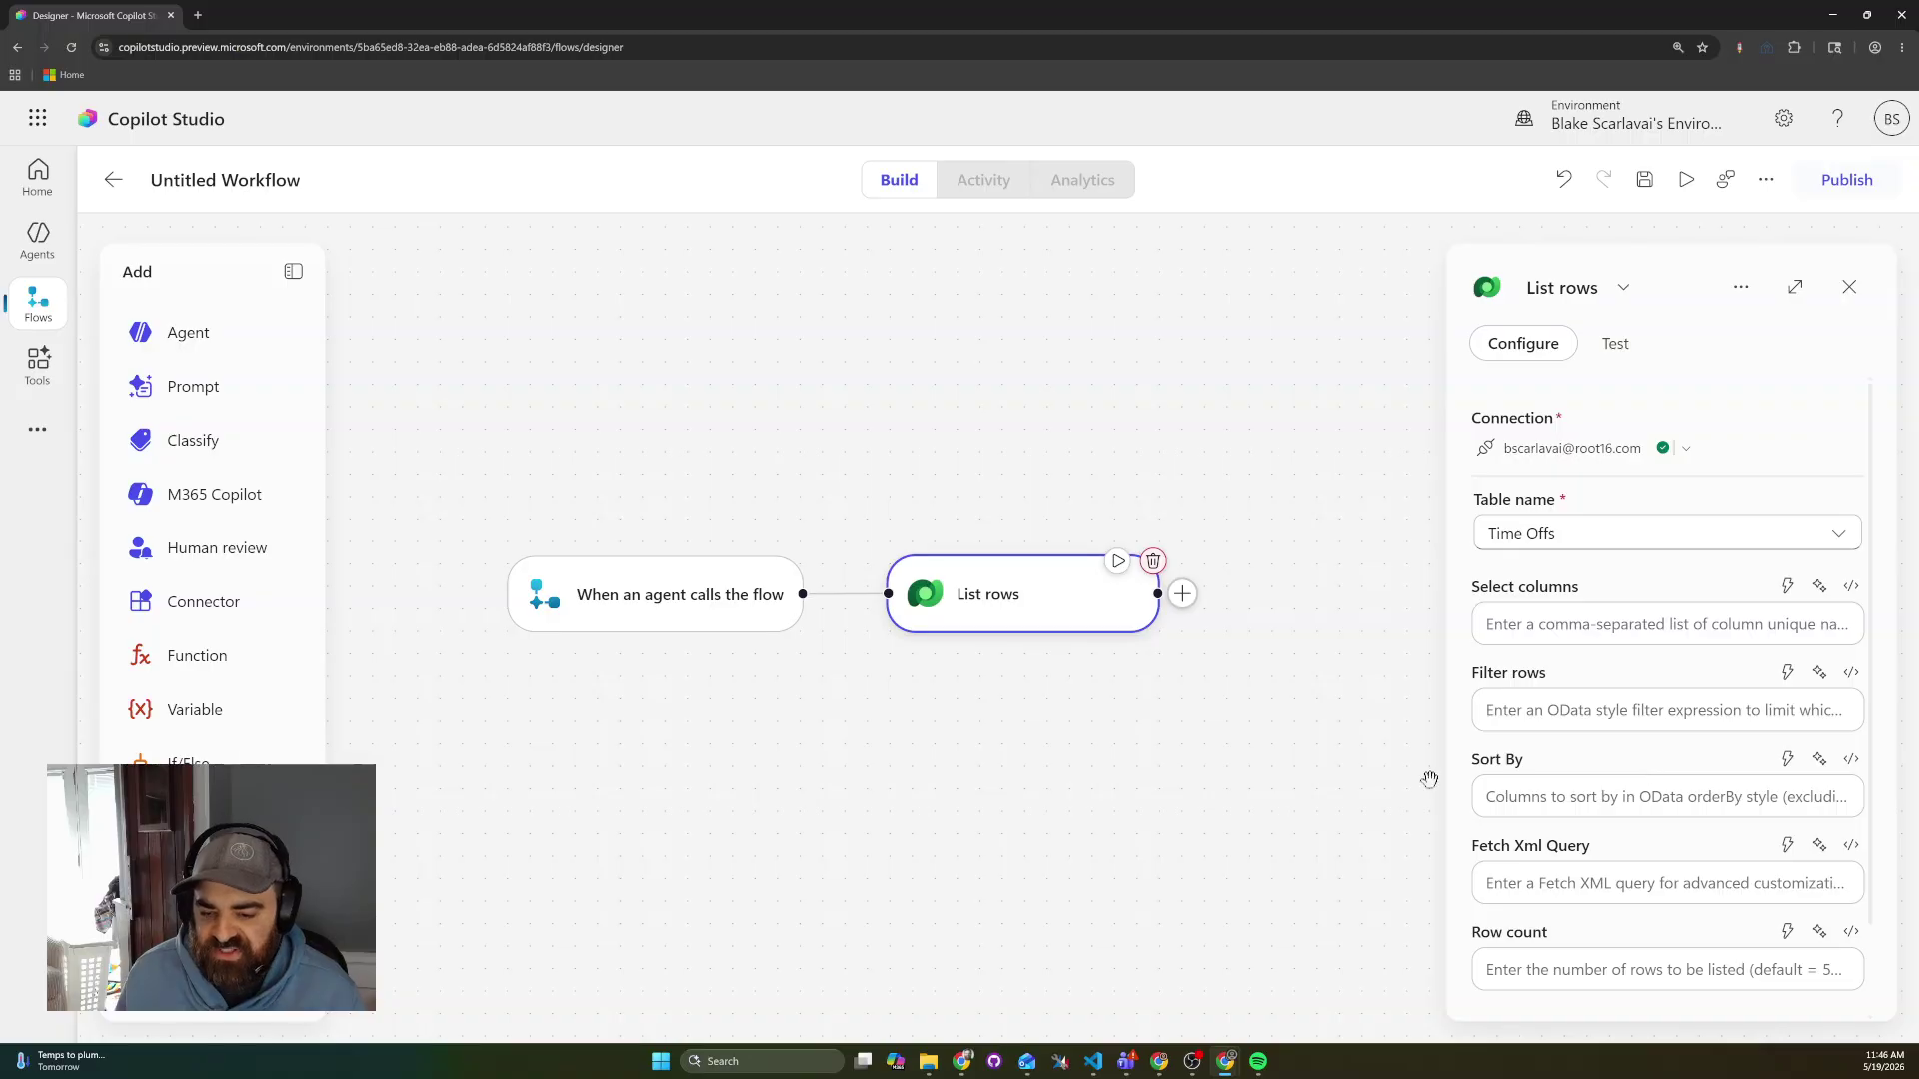
click(1386, 632)
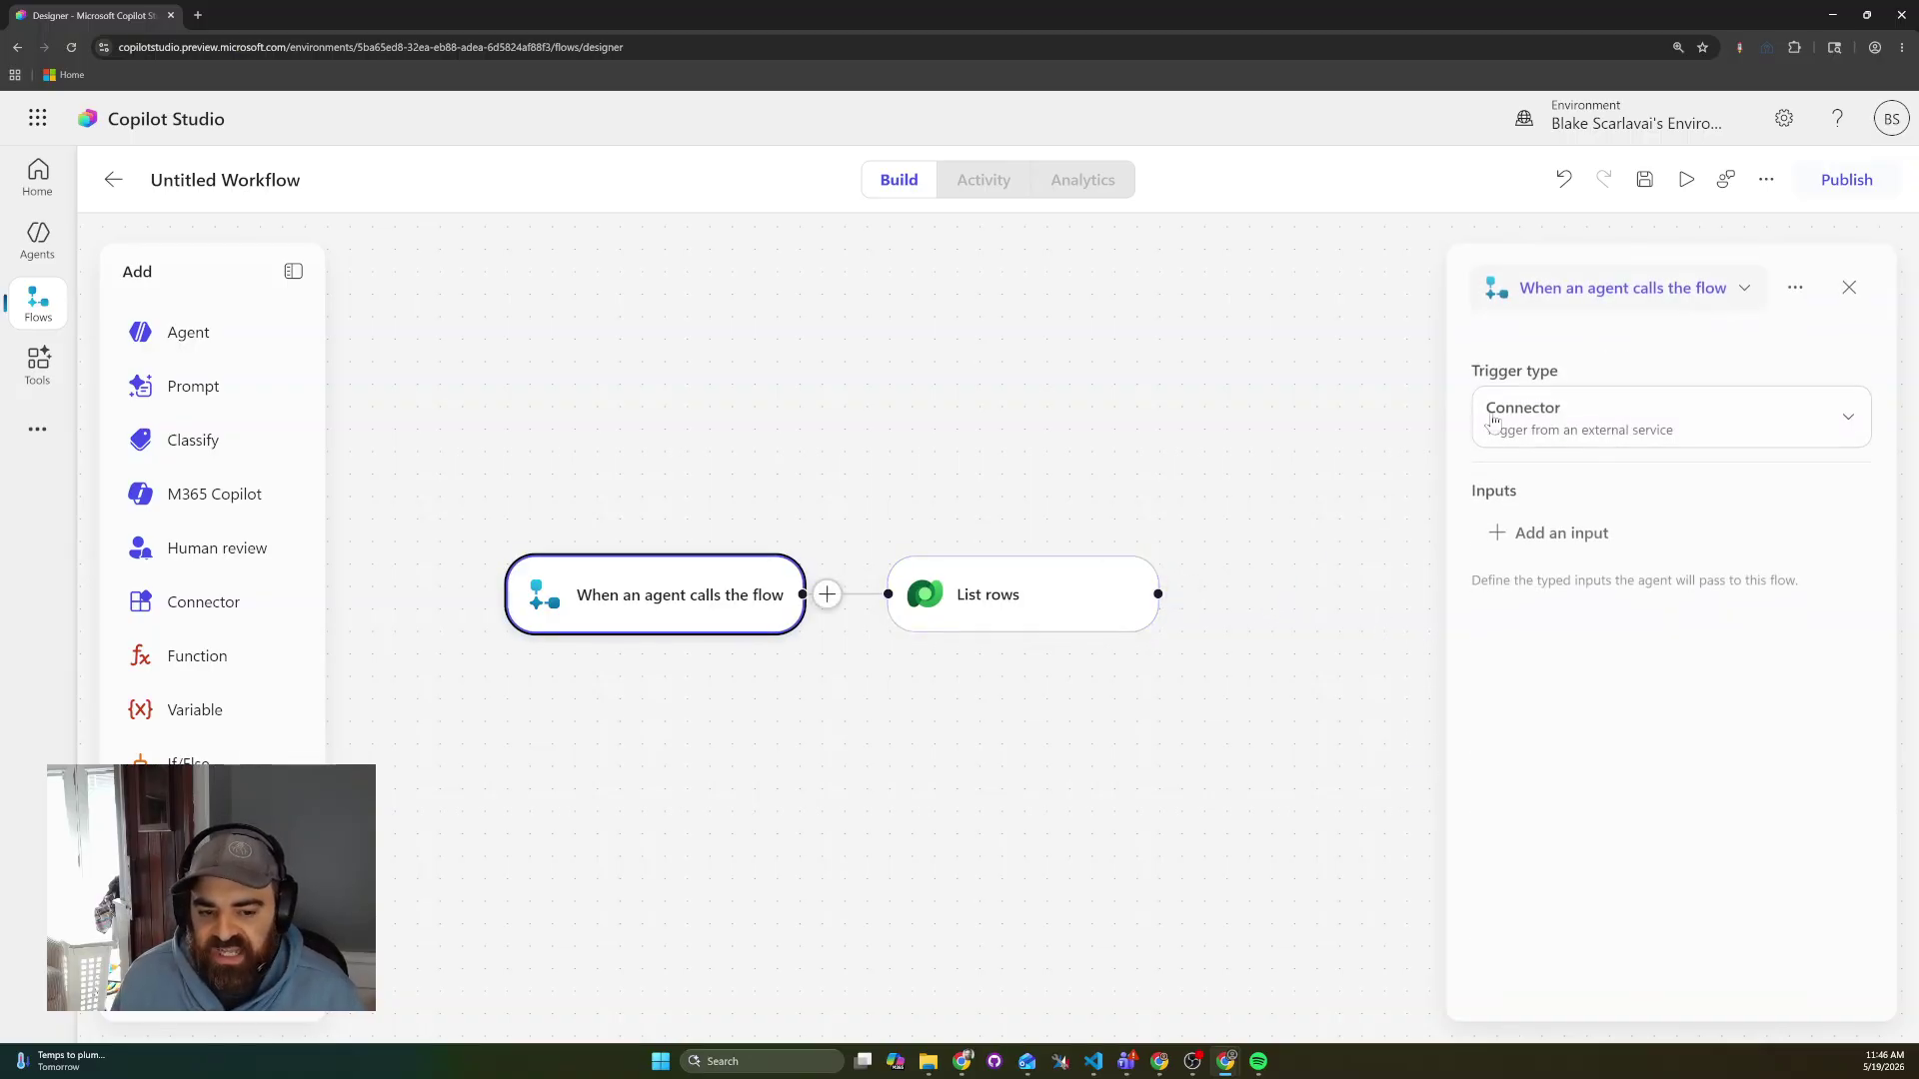
Add the Skills action Respond to the agent after the List rows node.
click(1075, 596)
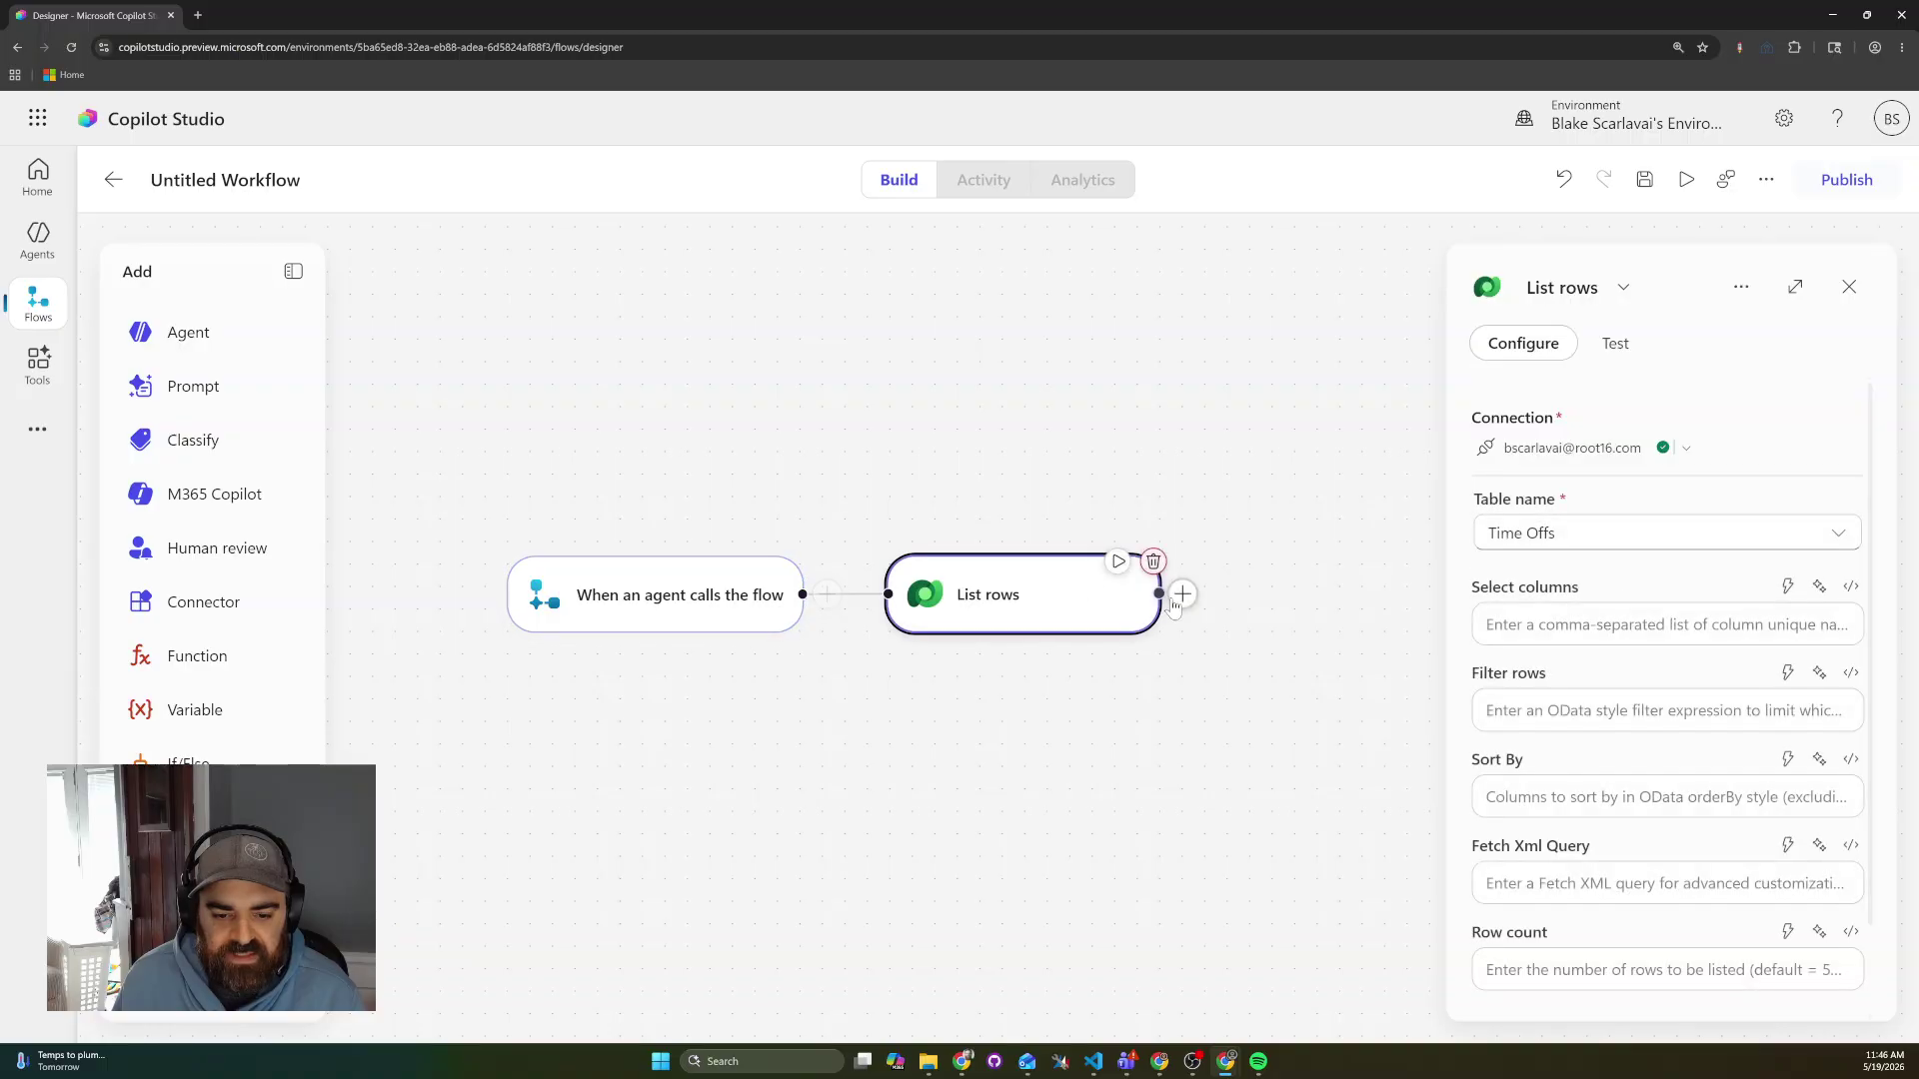
click(1183, 596)
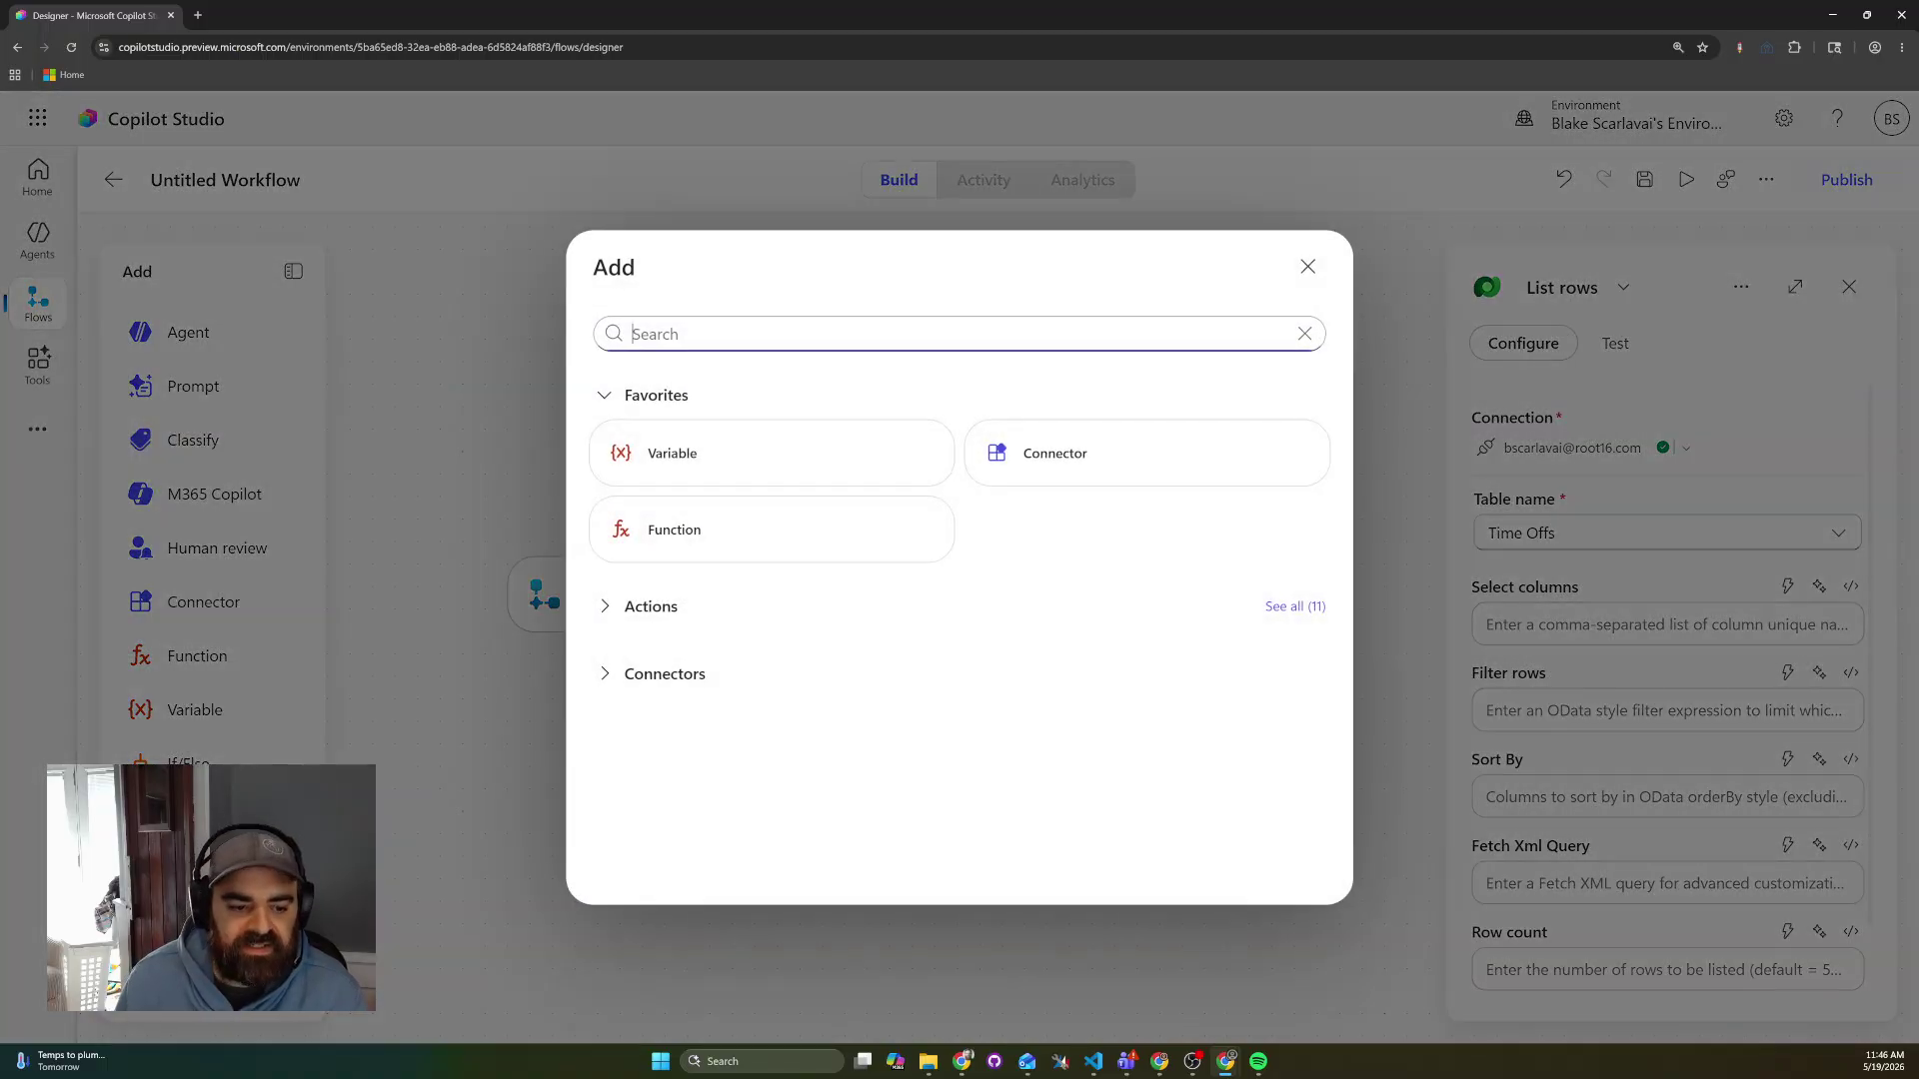
text(respon)
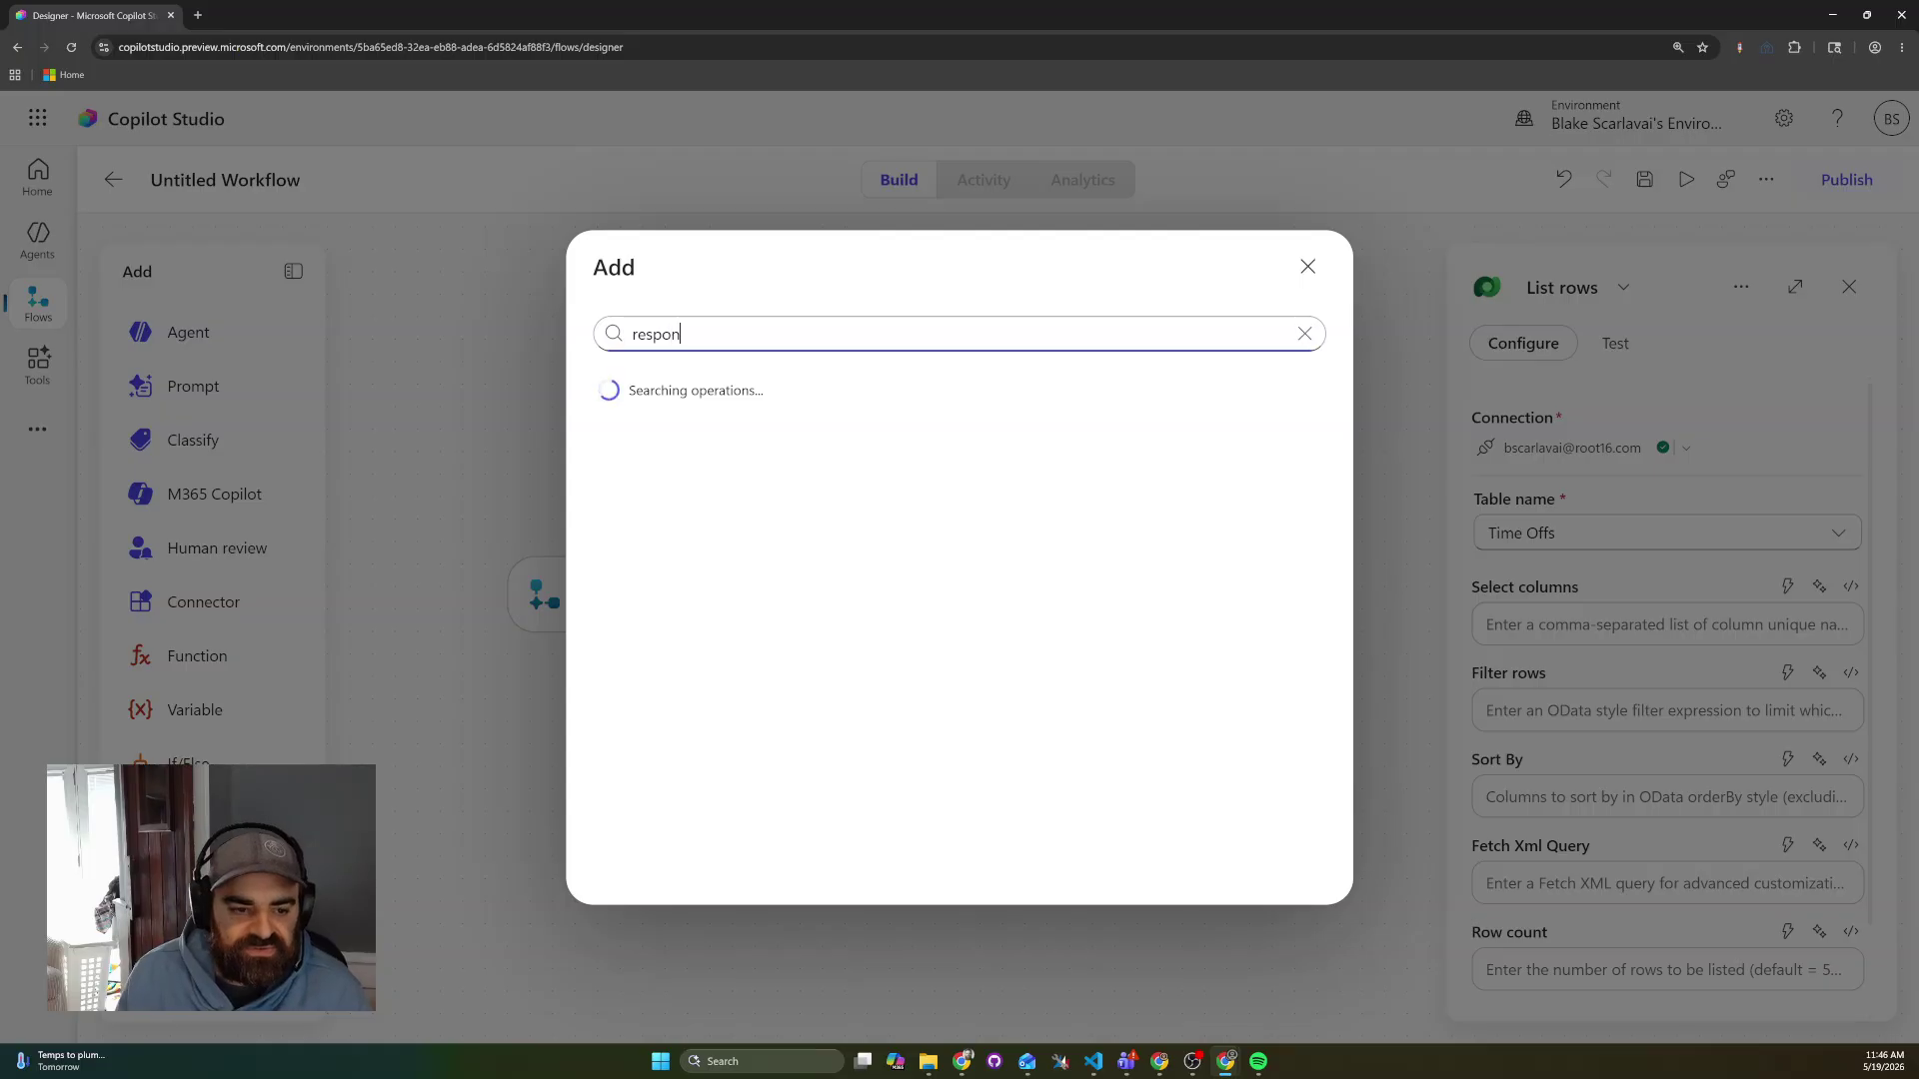
text(d)
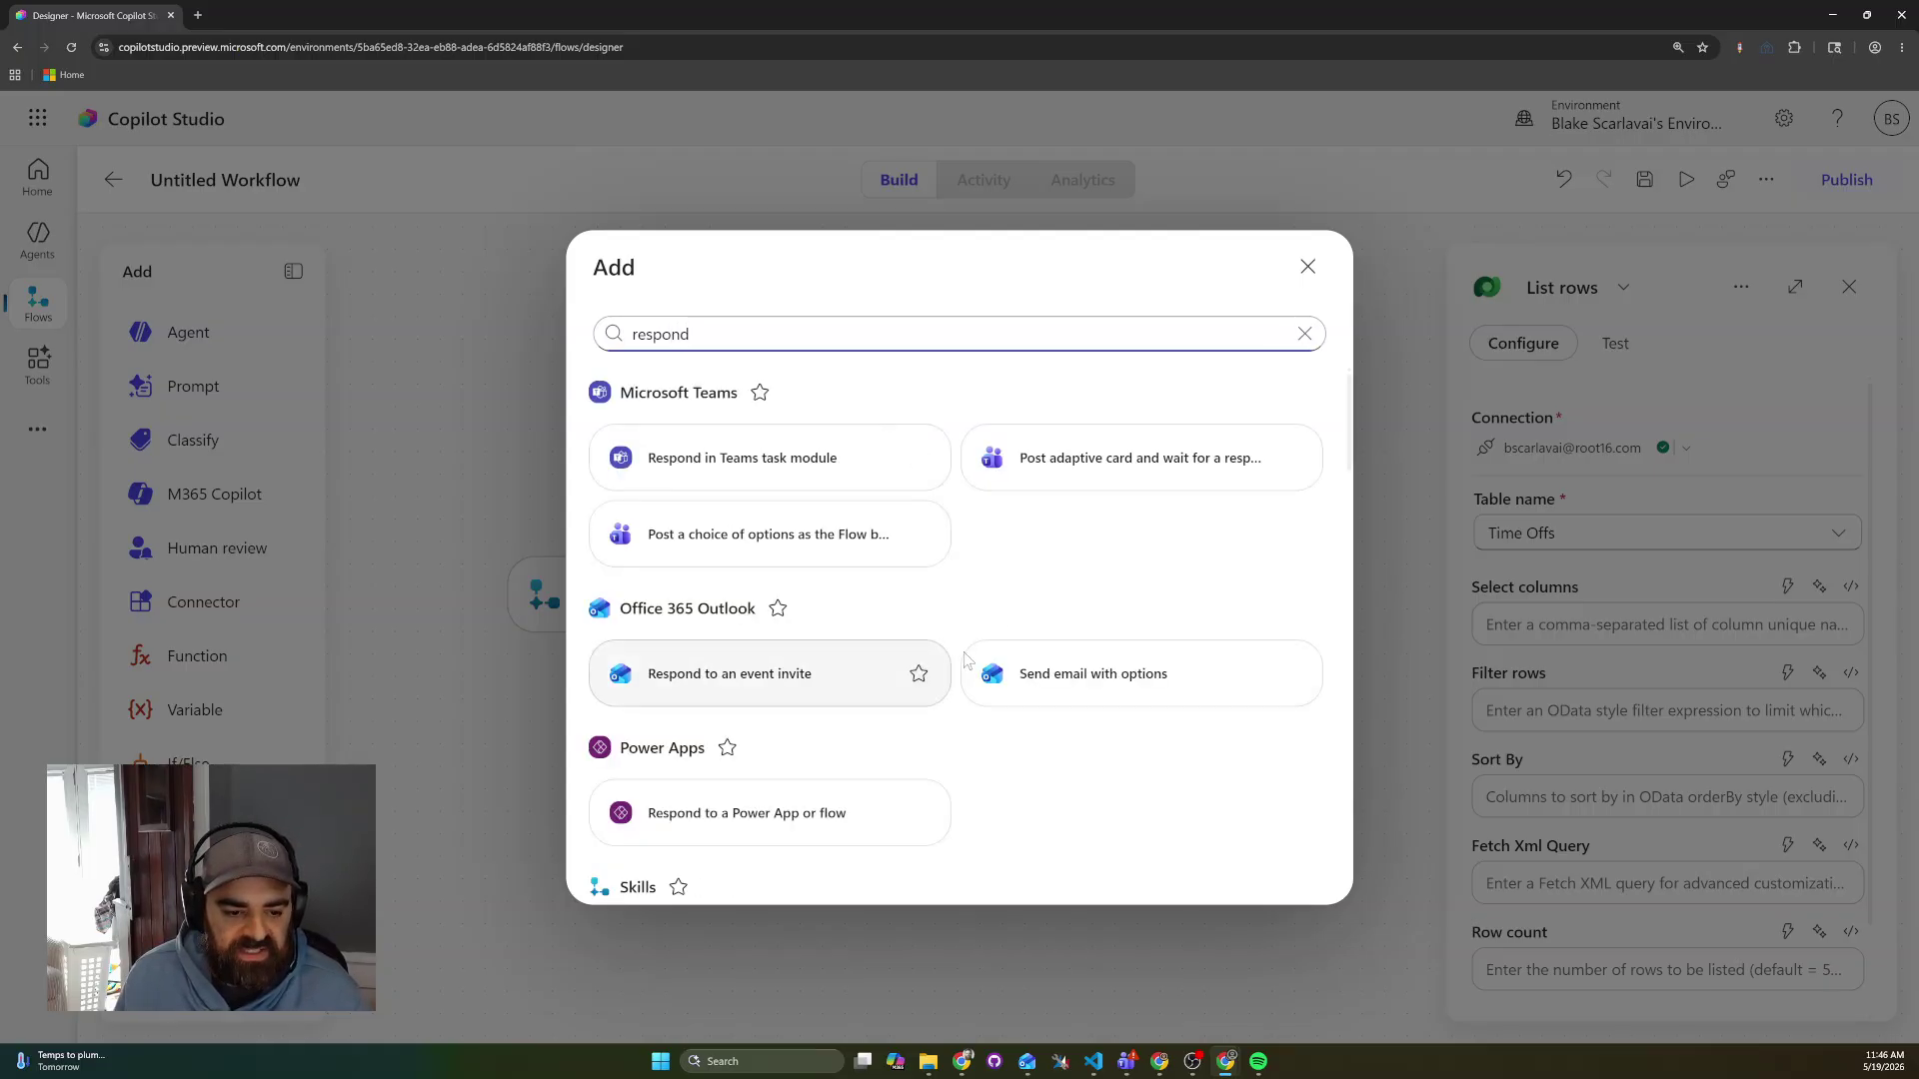
scroll(969, 609, down, 3)
click(860, 575)
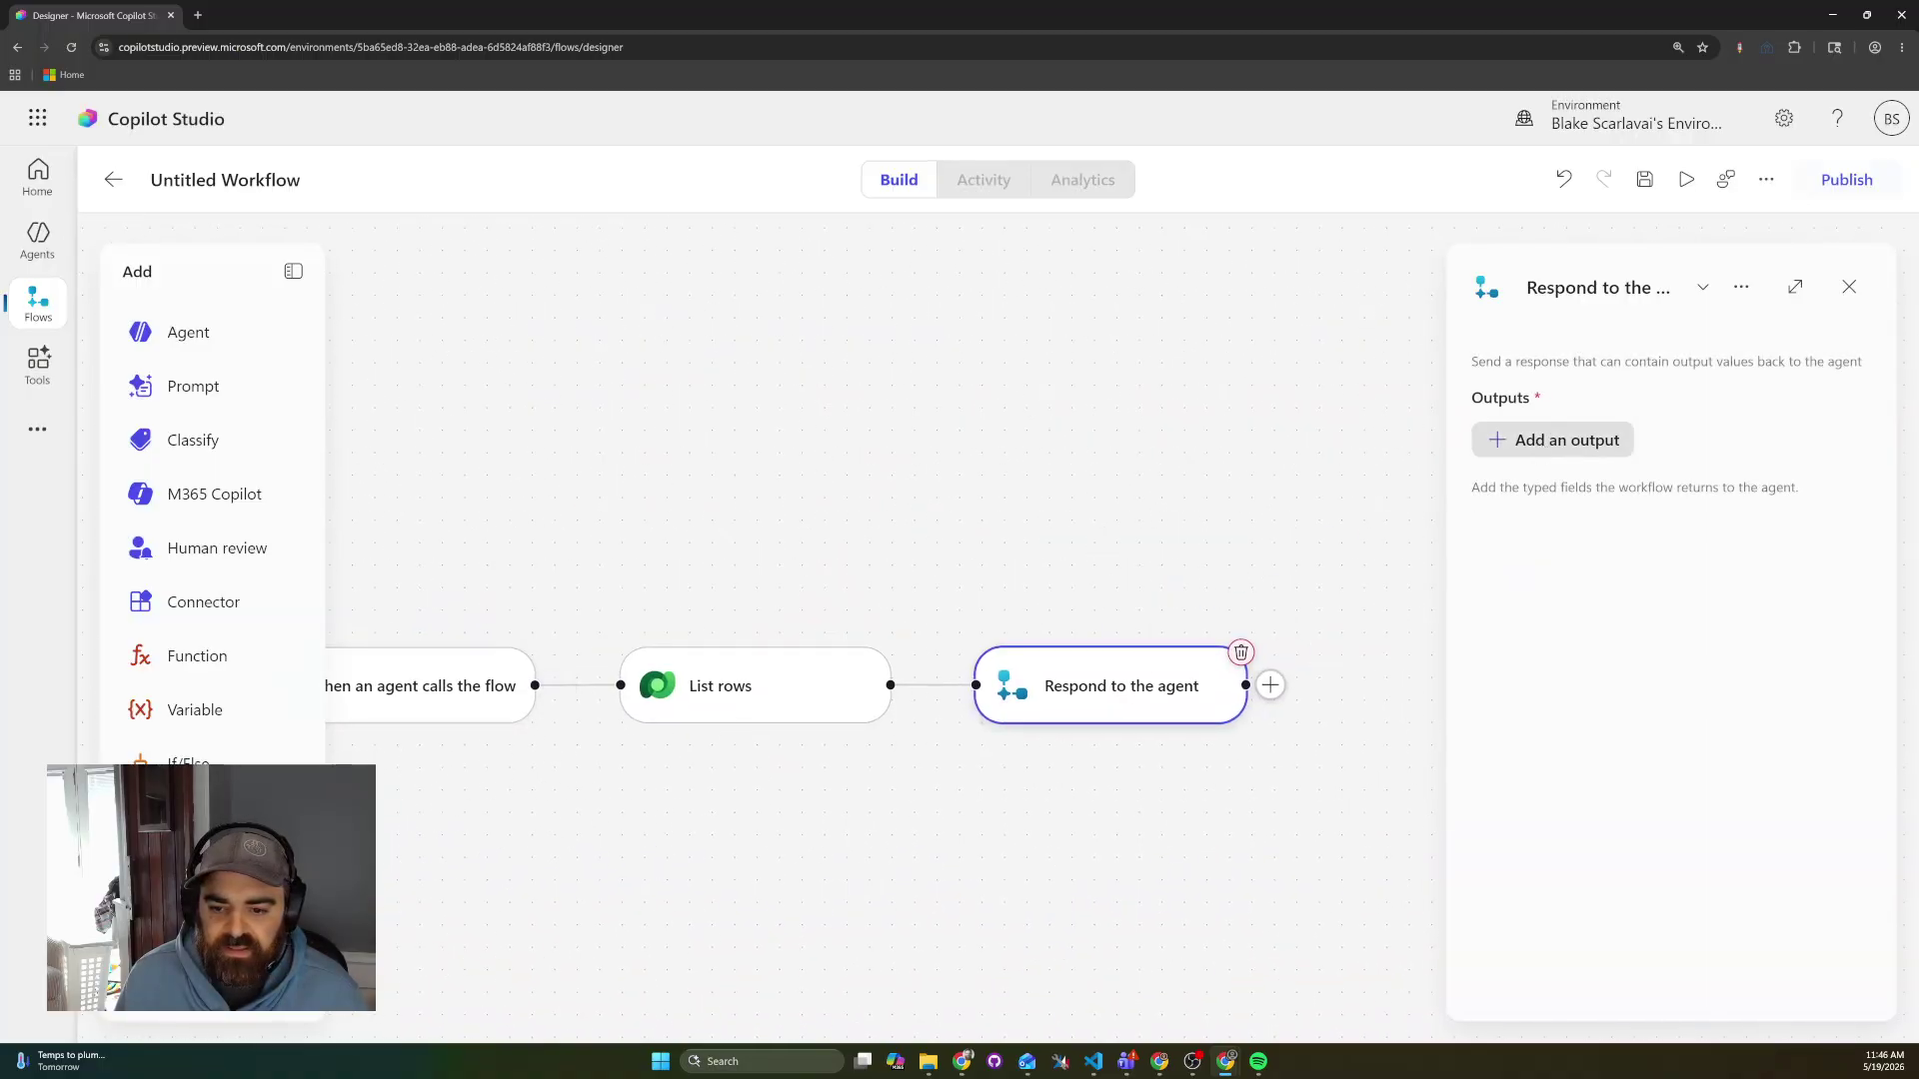
Add a text output named Time Off to the Respond to the agent node.
click(1560, 440)
click(1527, 518)
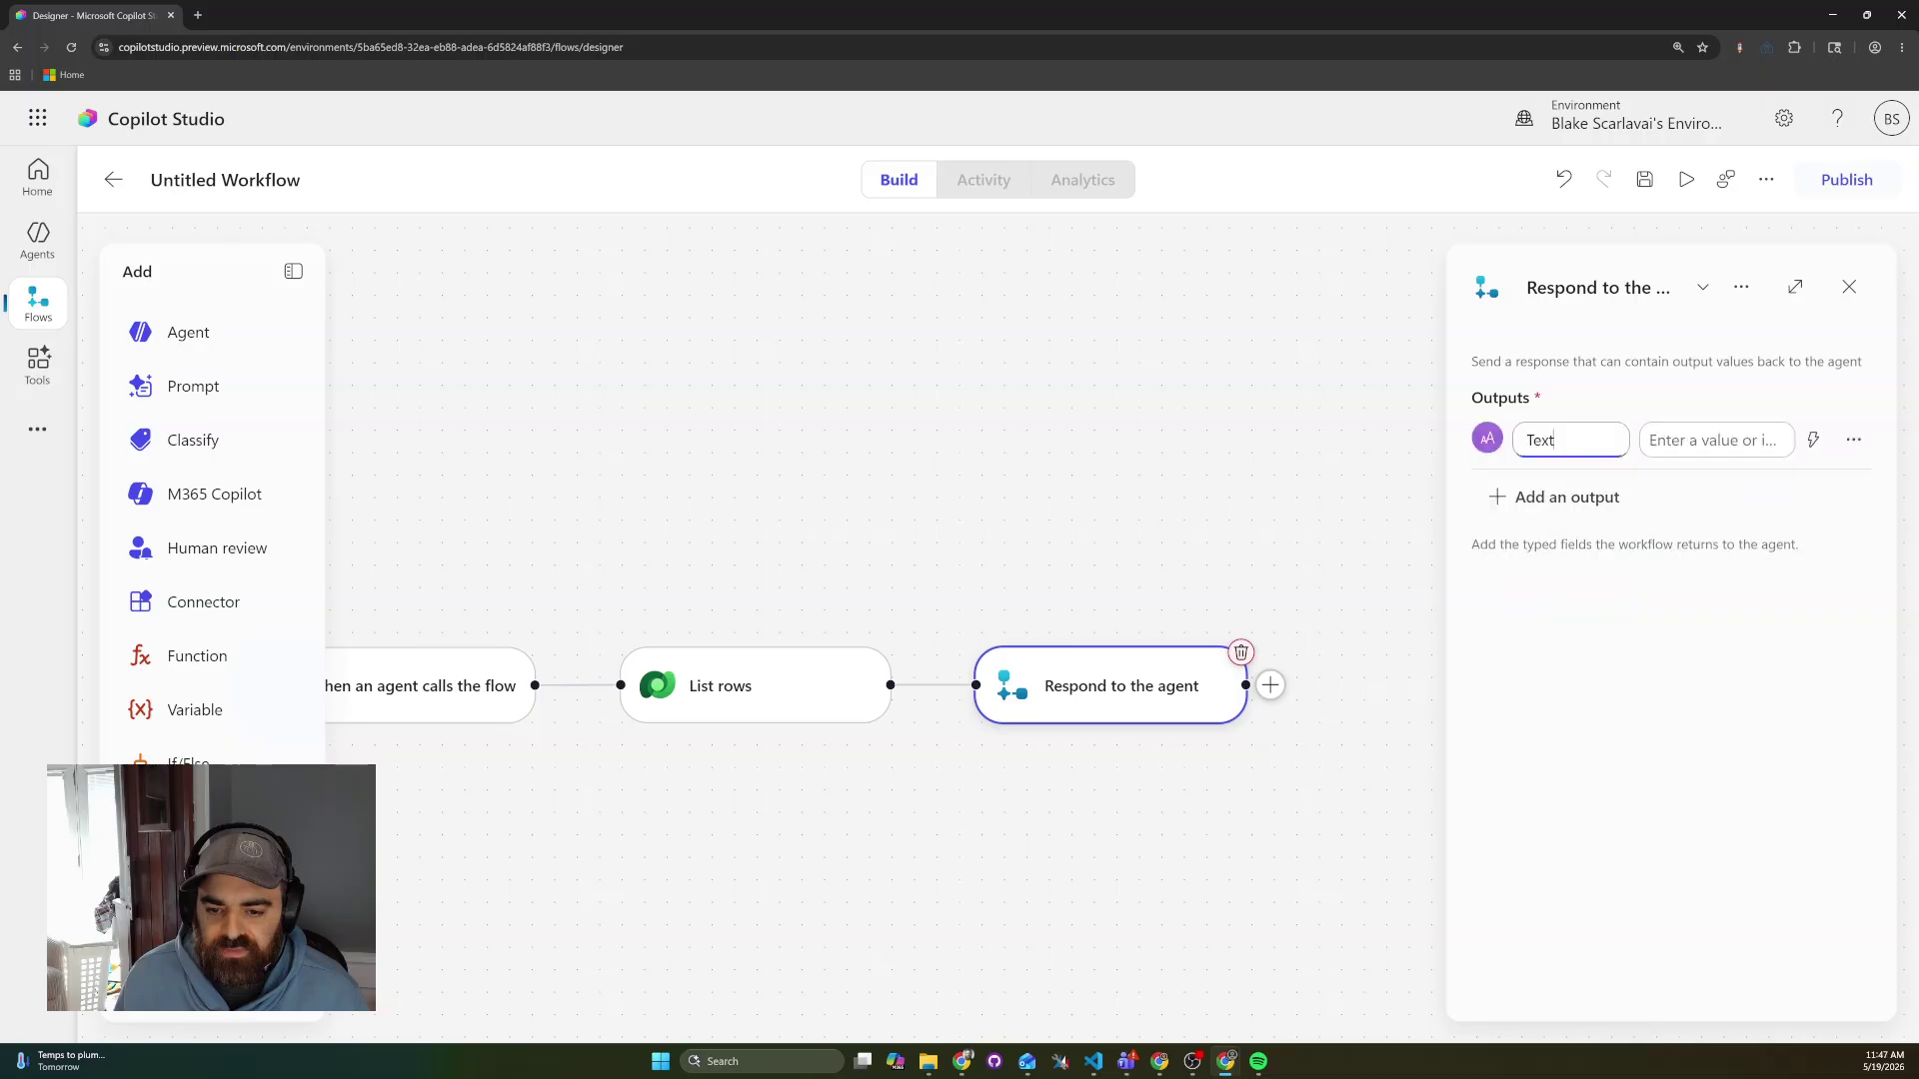
text(B)
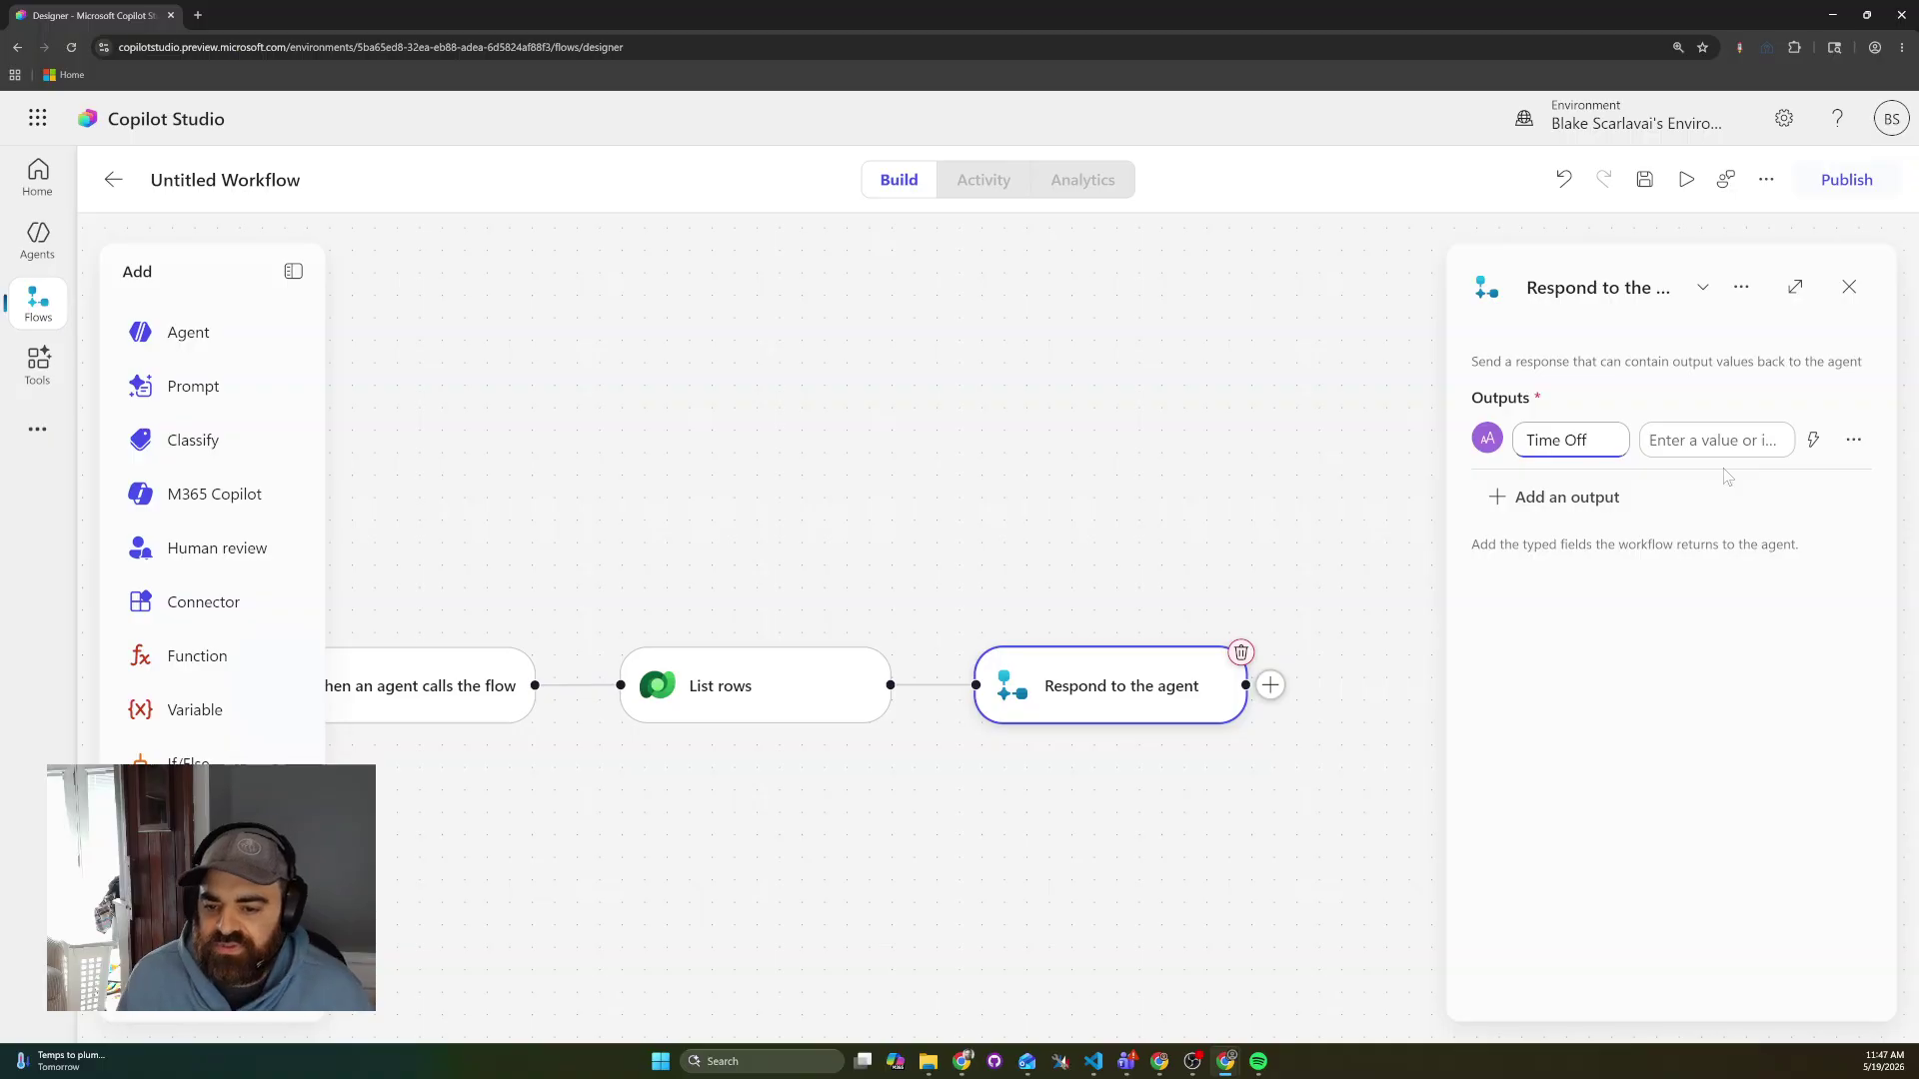
Try the Name field from List rows as the Time Off output's value, and remove it again.
click(1812, 441)
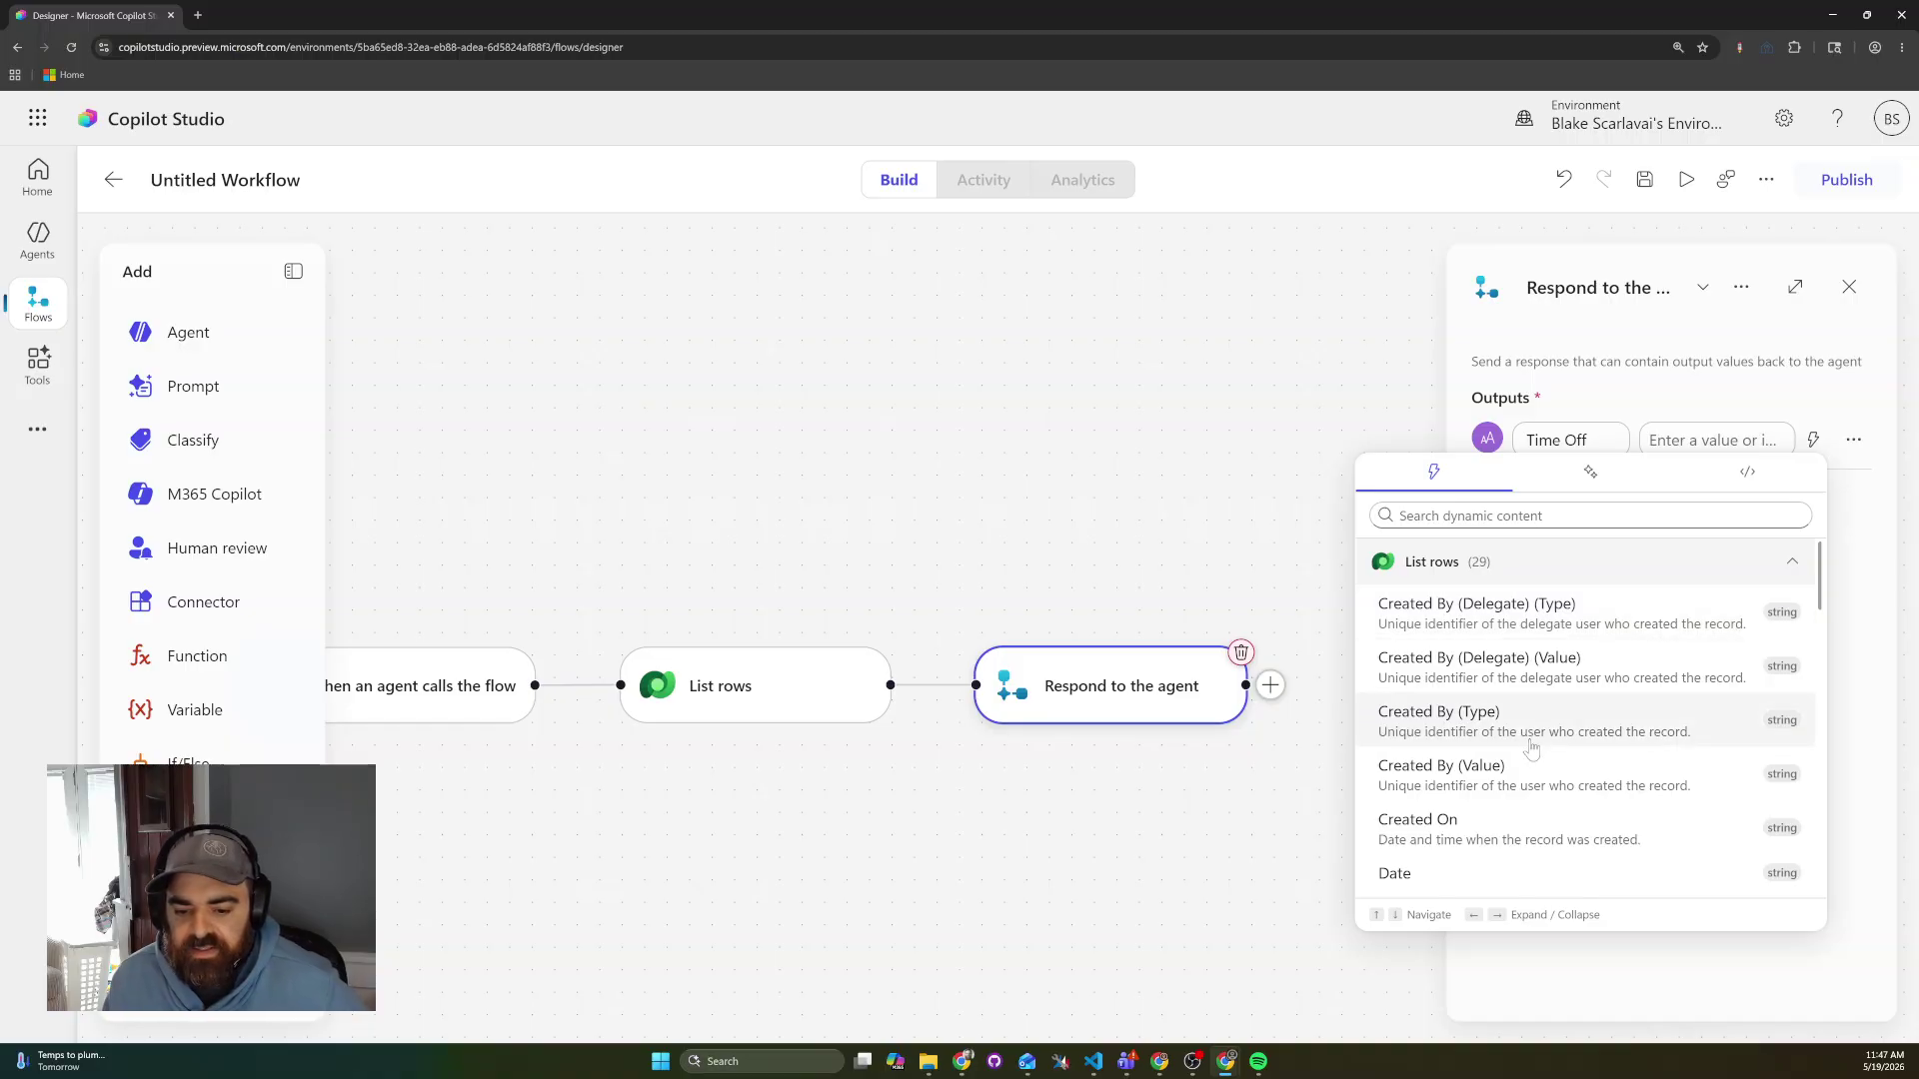
scroll(1530, 744, down, 8)
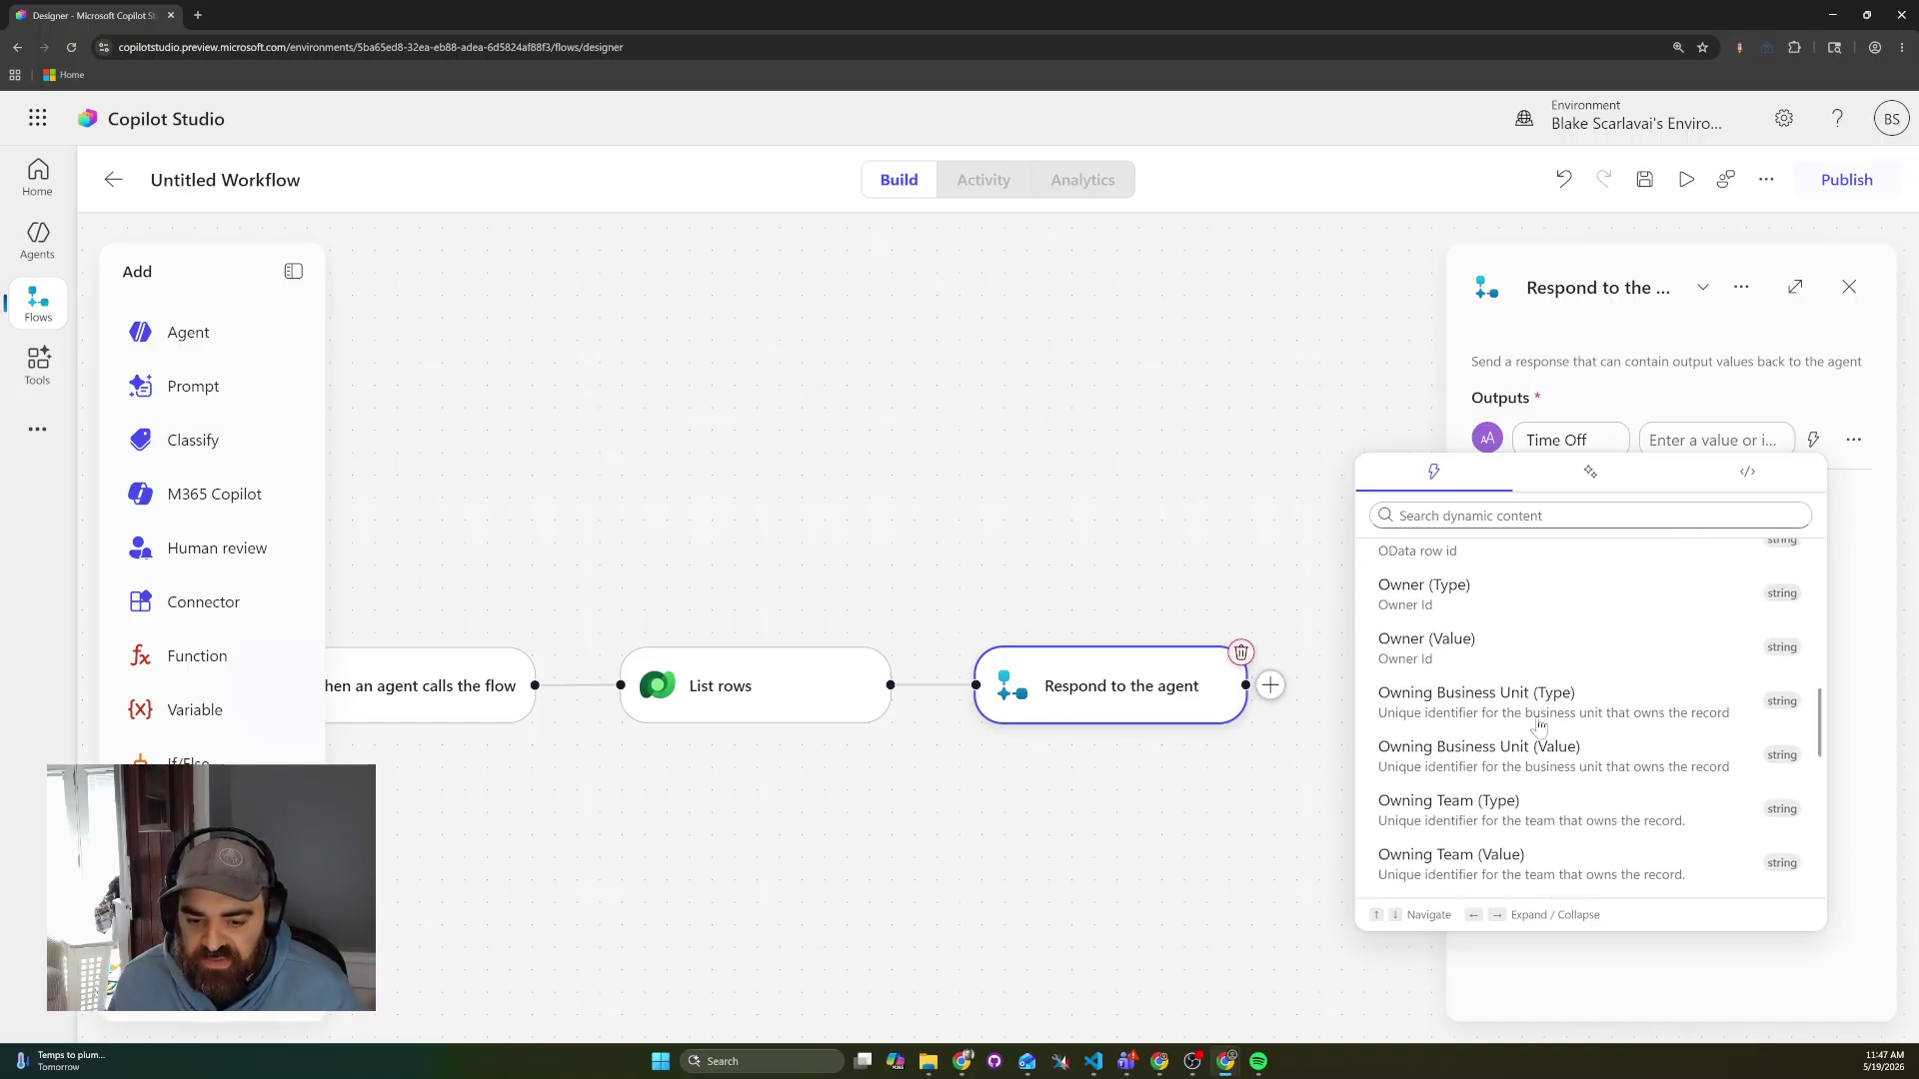
scroll(1537, 726, down, 5)
scroll(1536, 741, up, 2)
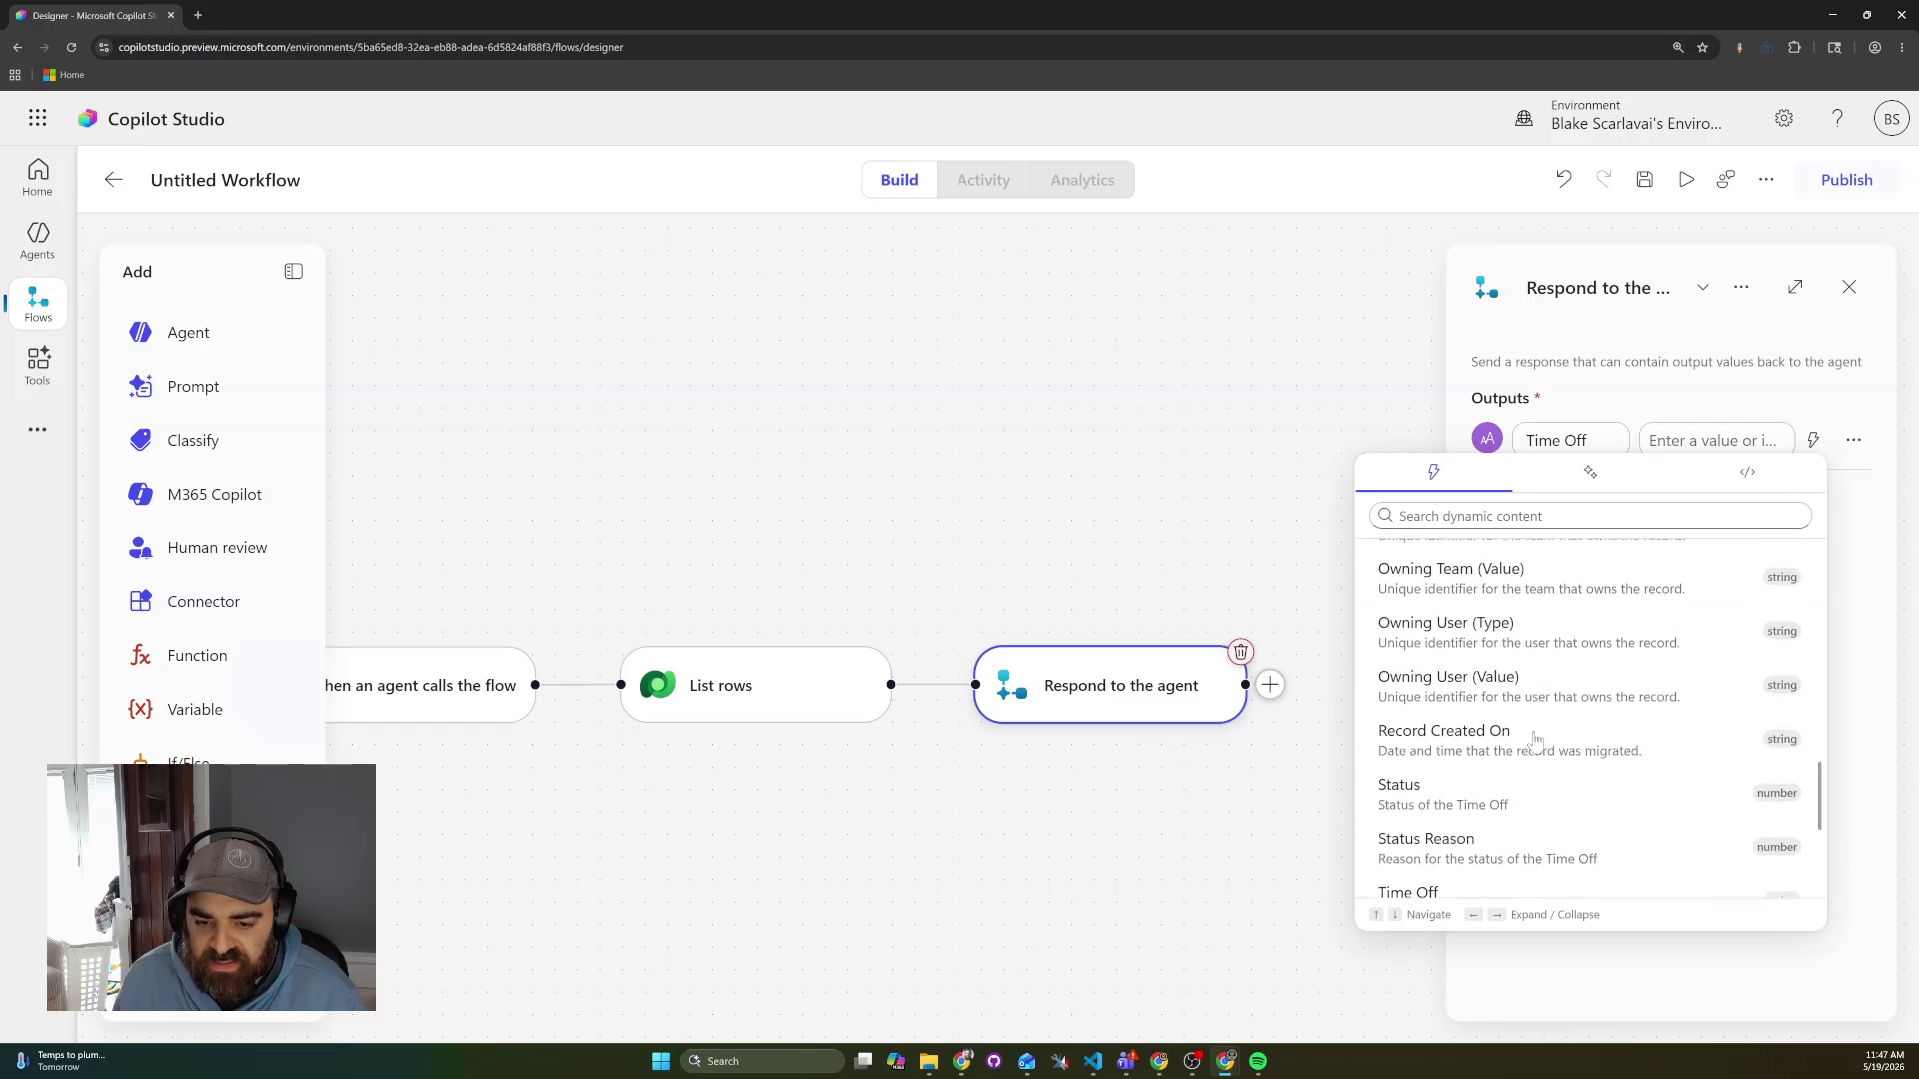
scroll(1537, 740, up, 5)
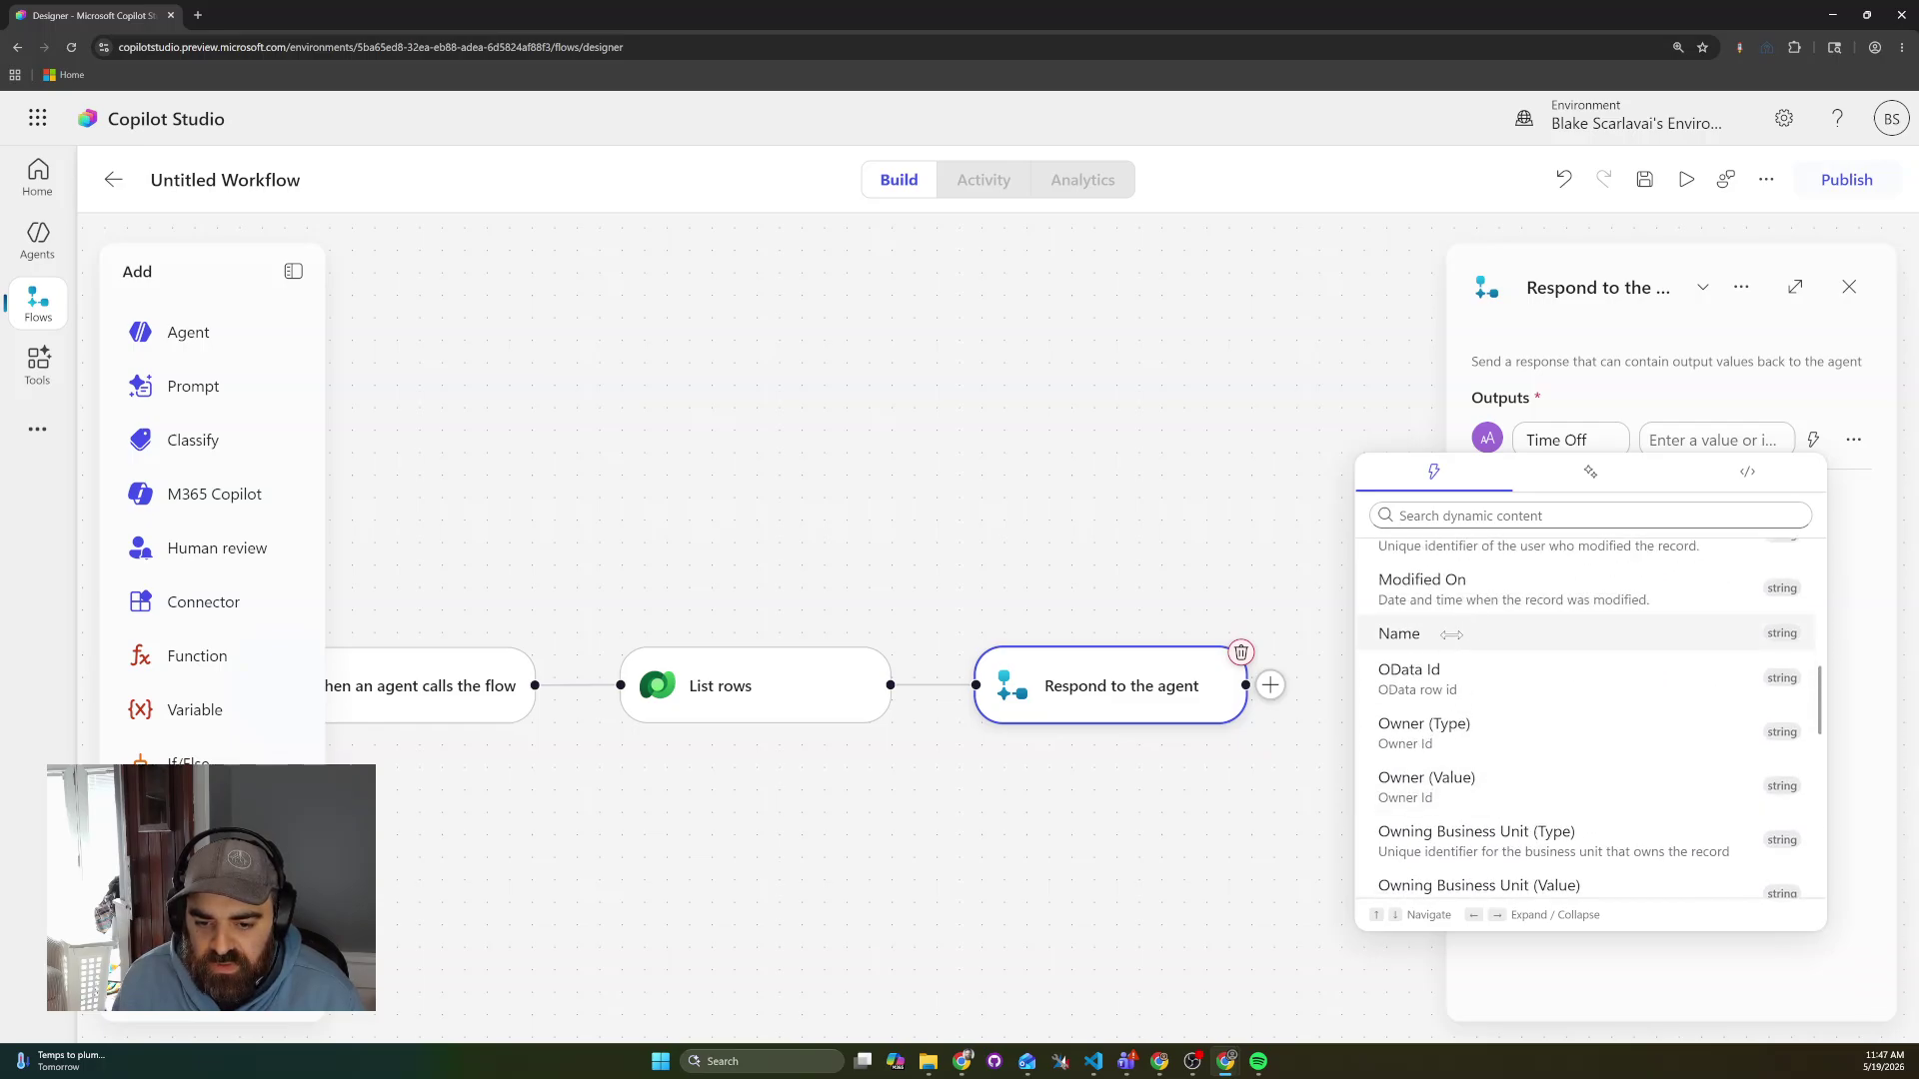
click(1451, 634)
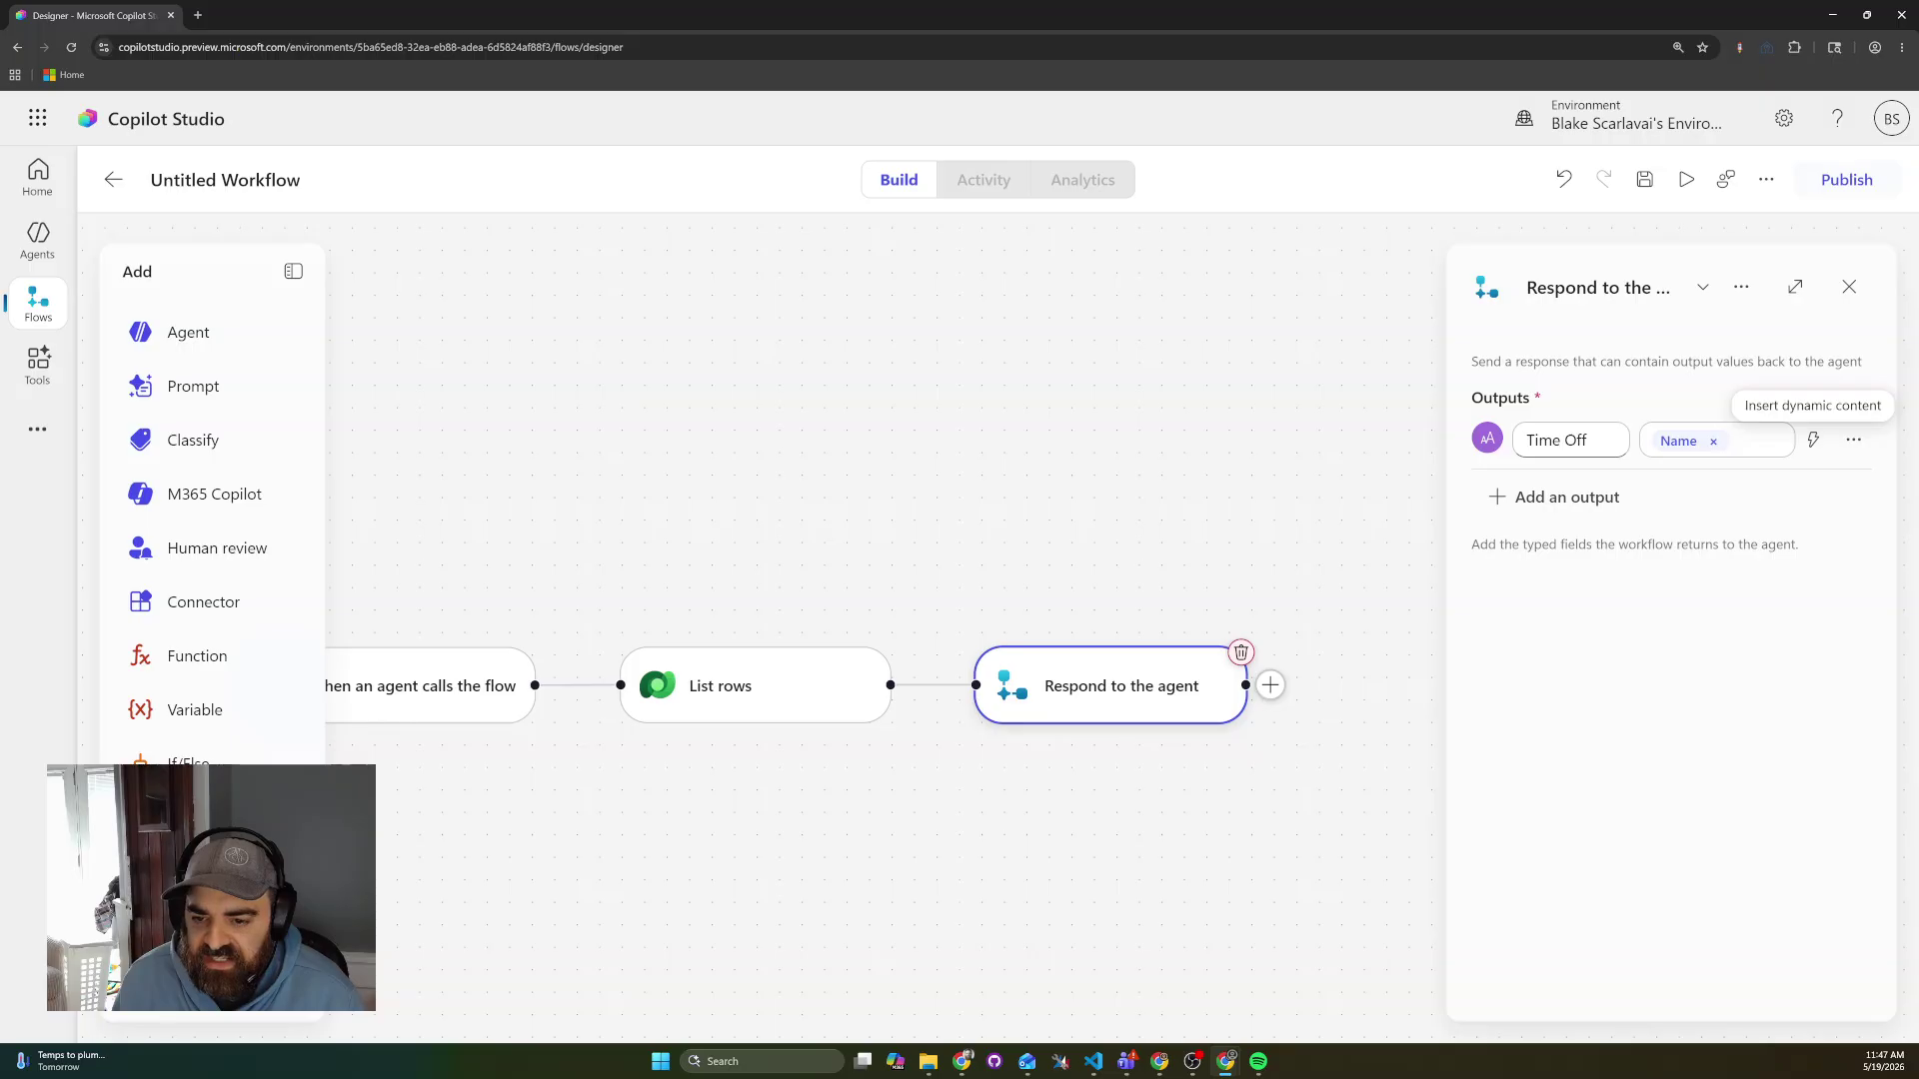
click(1731, 441)
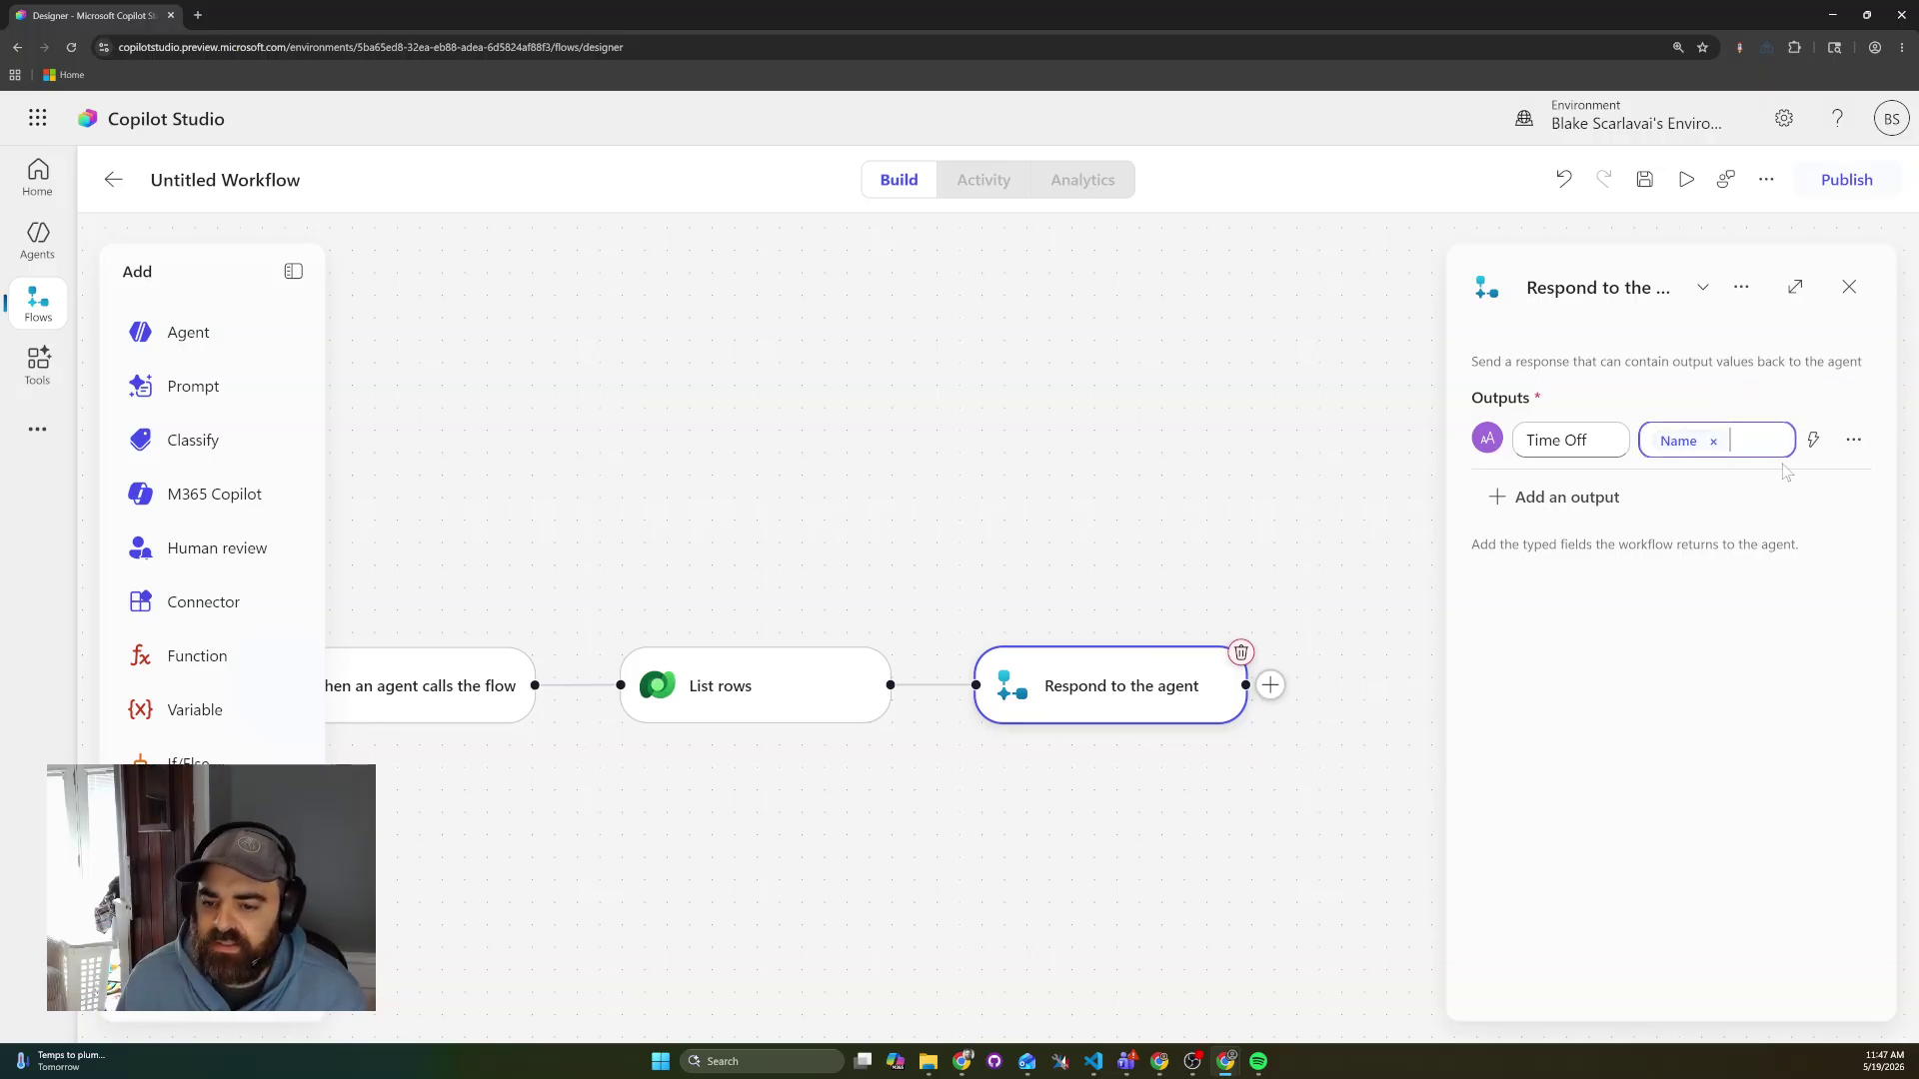
key(BackSpace)
click(1853, 440)
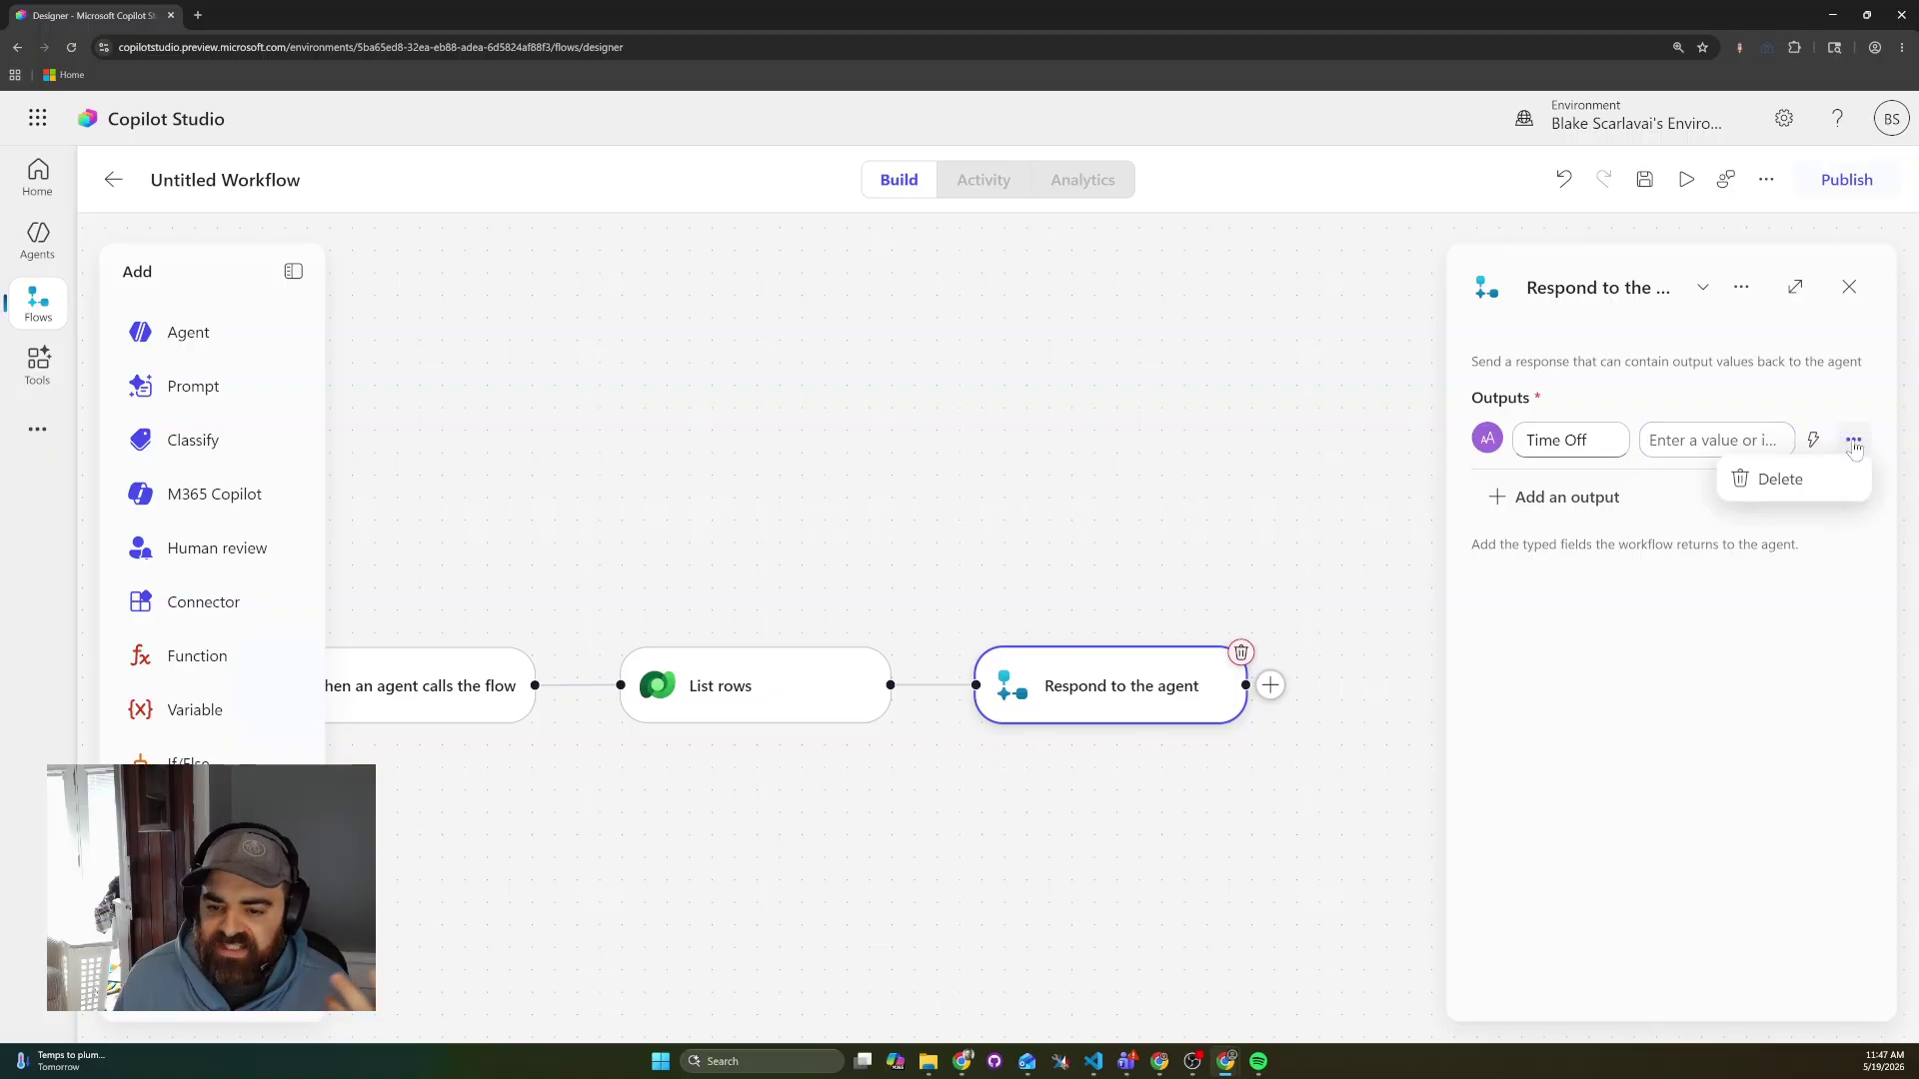
click(1813, 440)
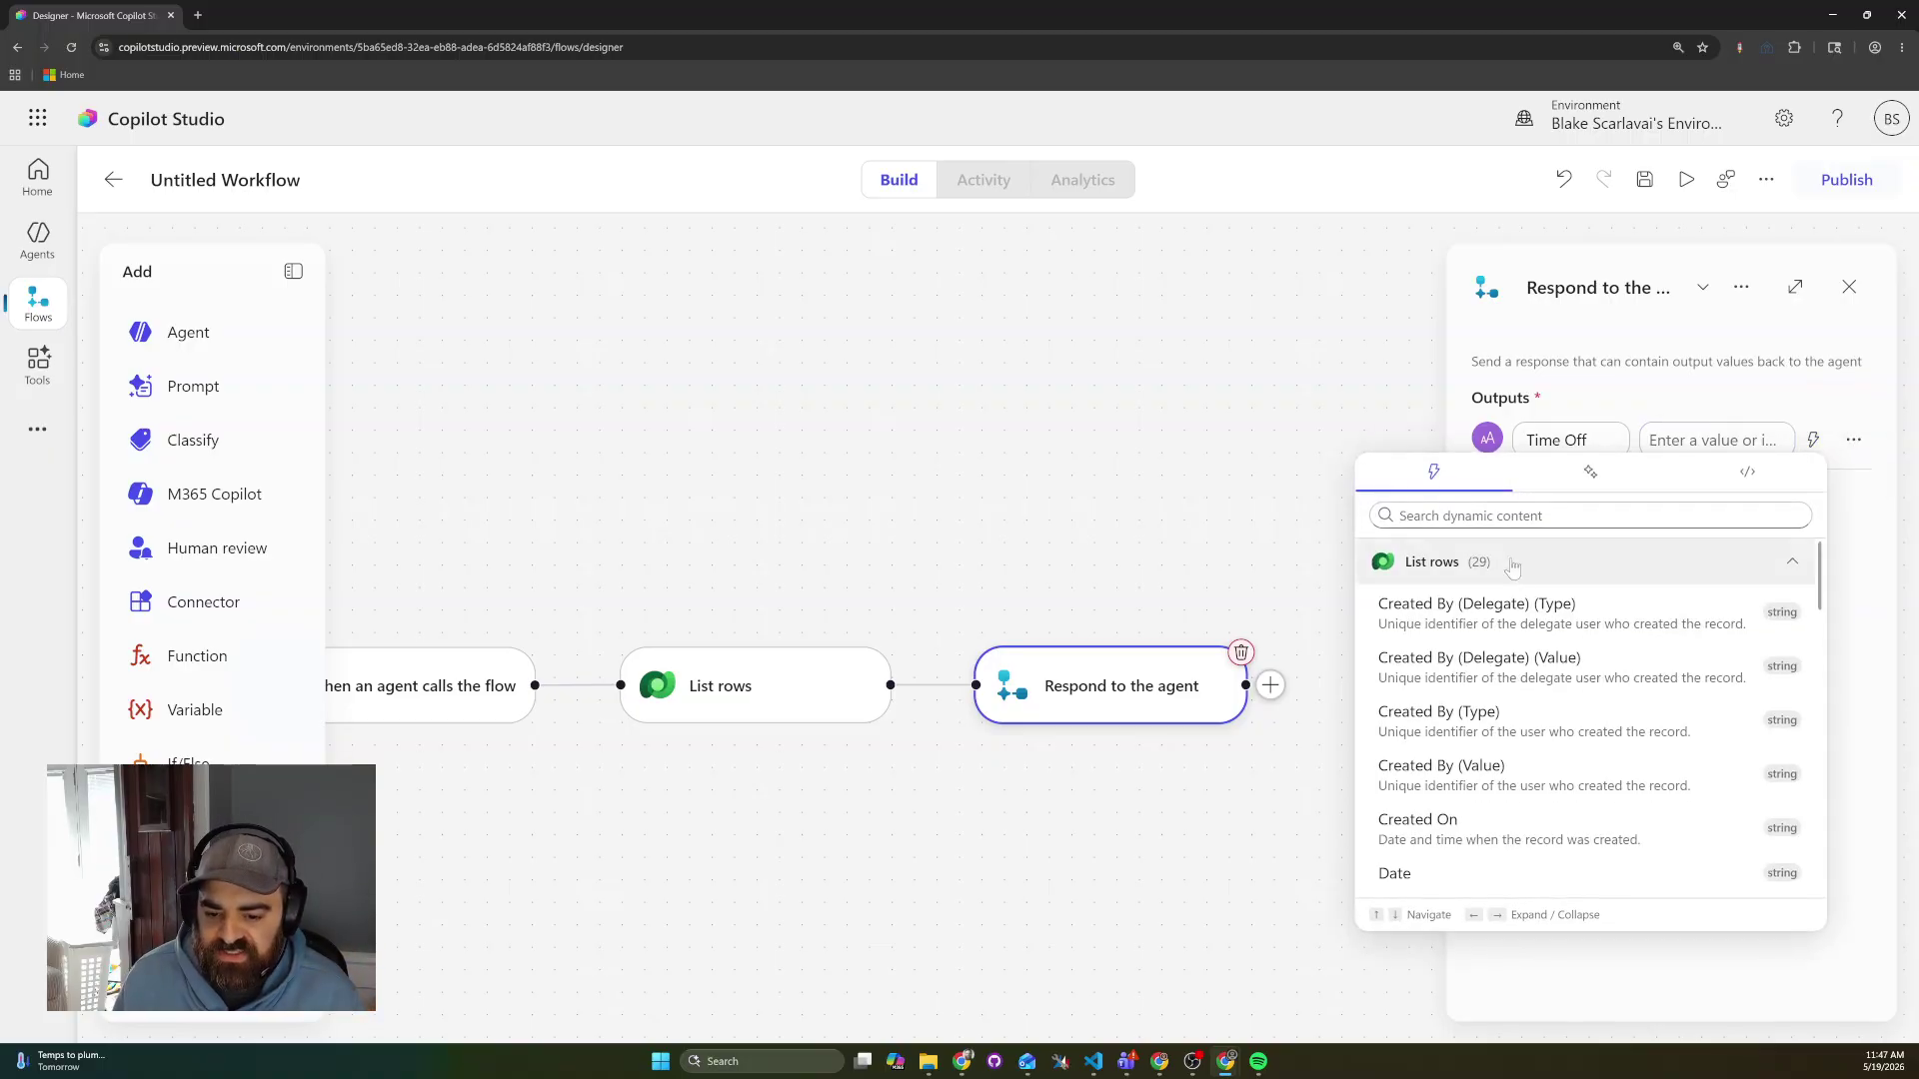
click(1566, 484)
click(1739, 472)
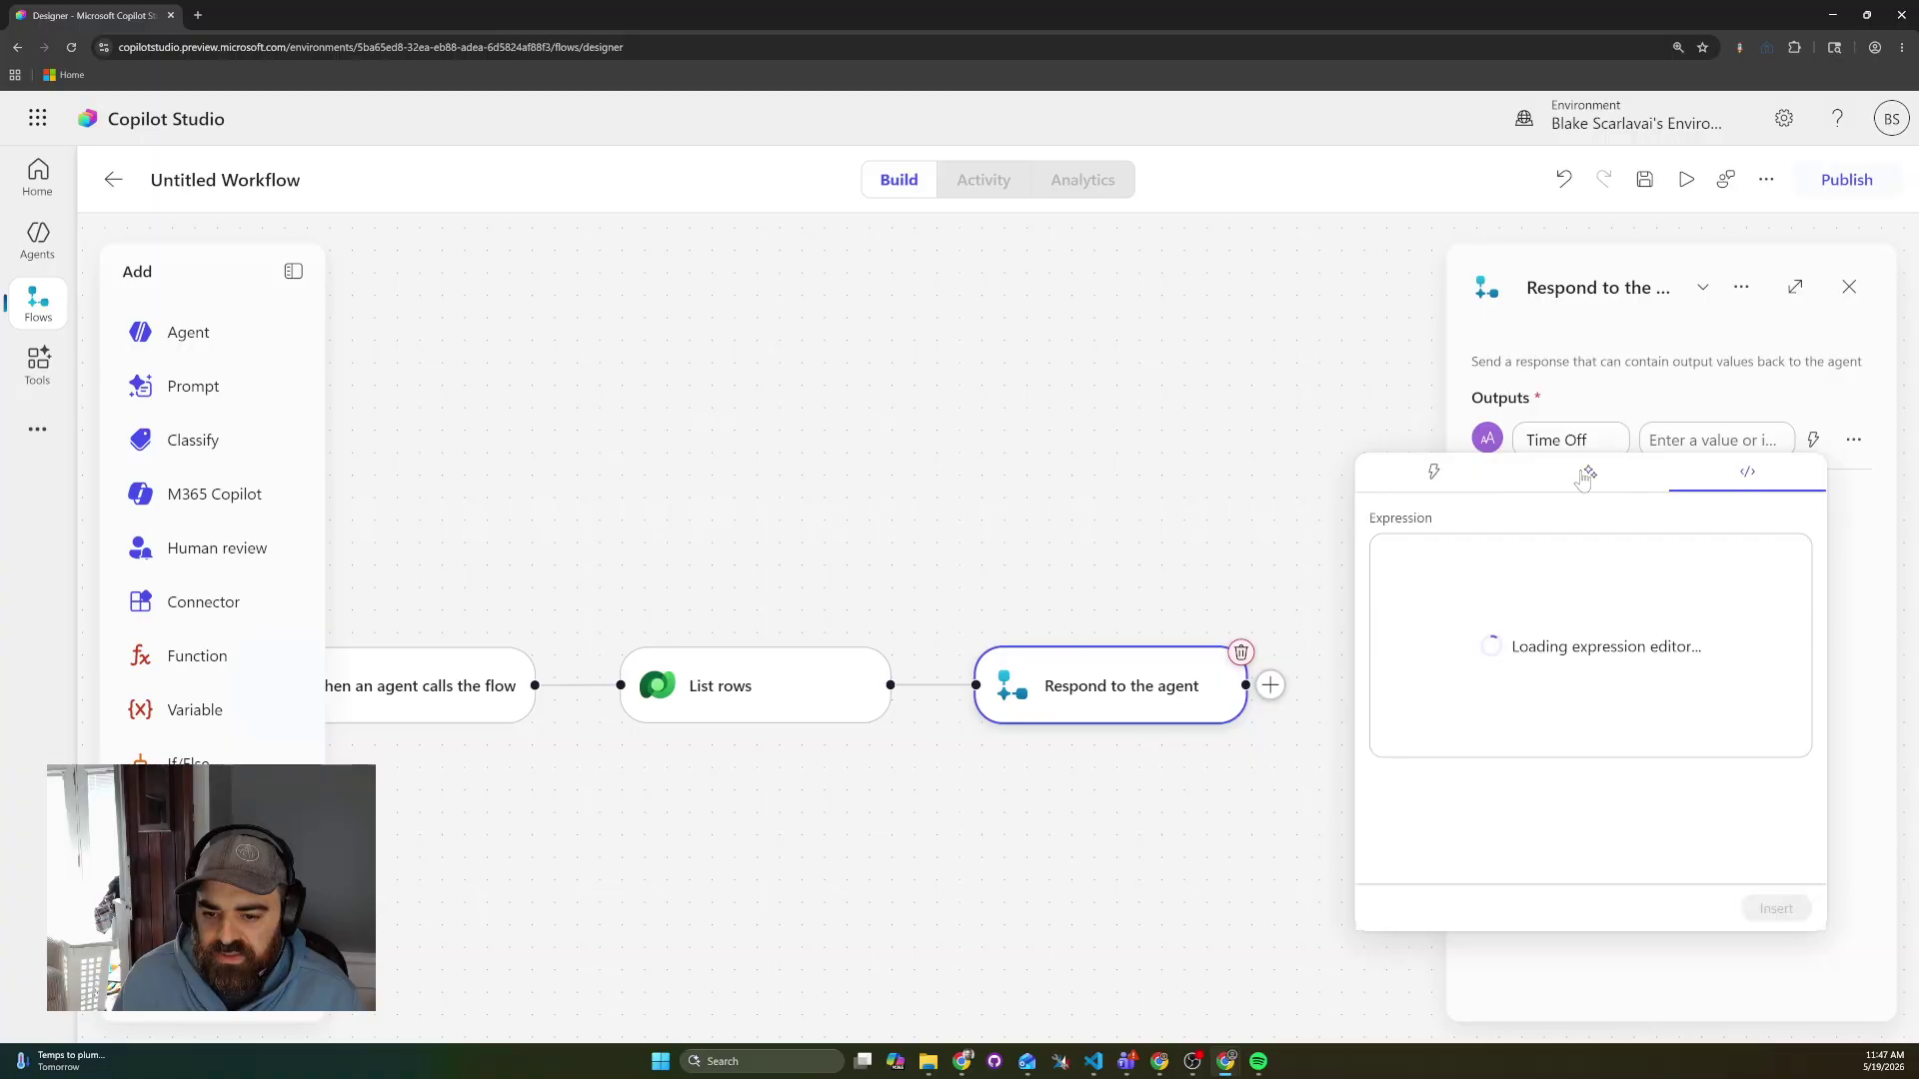
click(1580, 478)
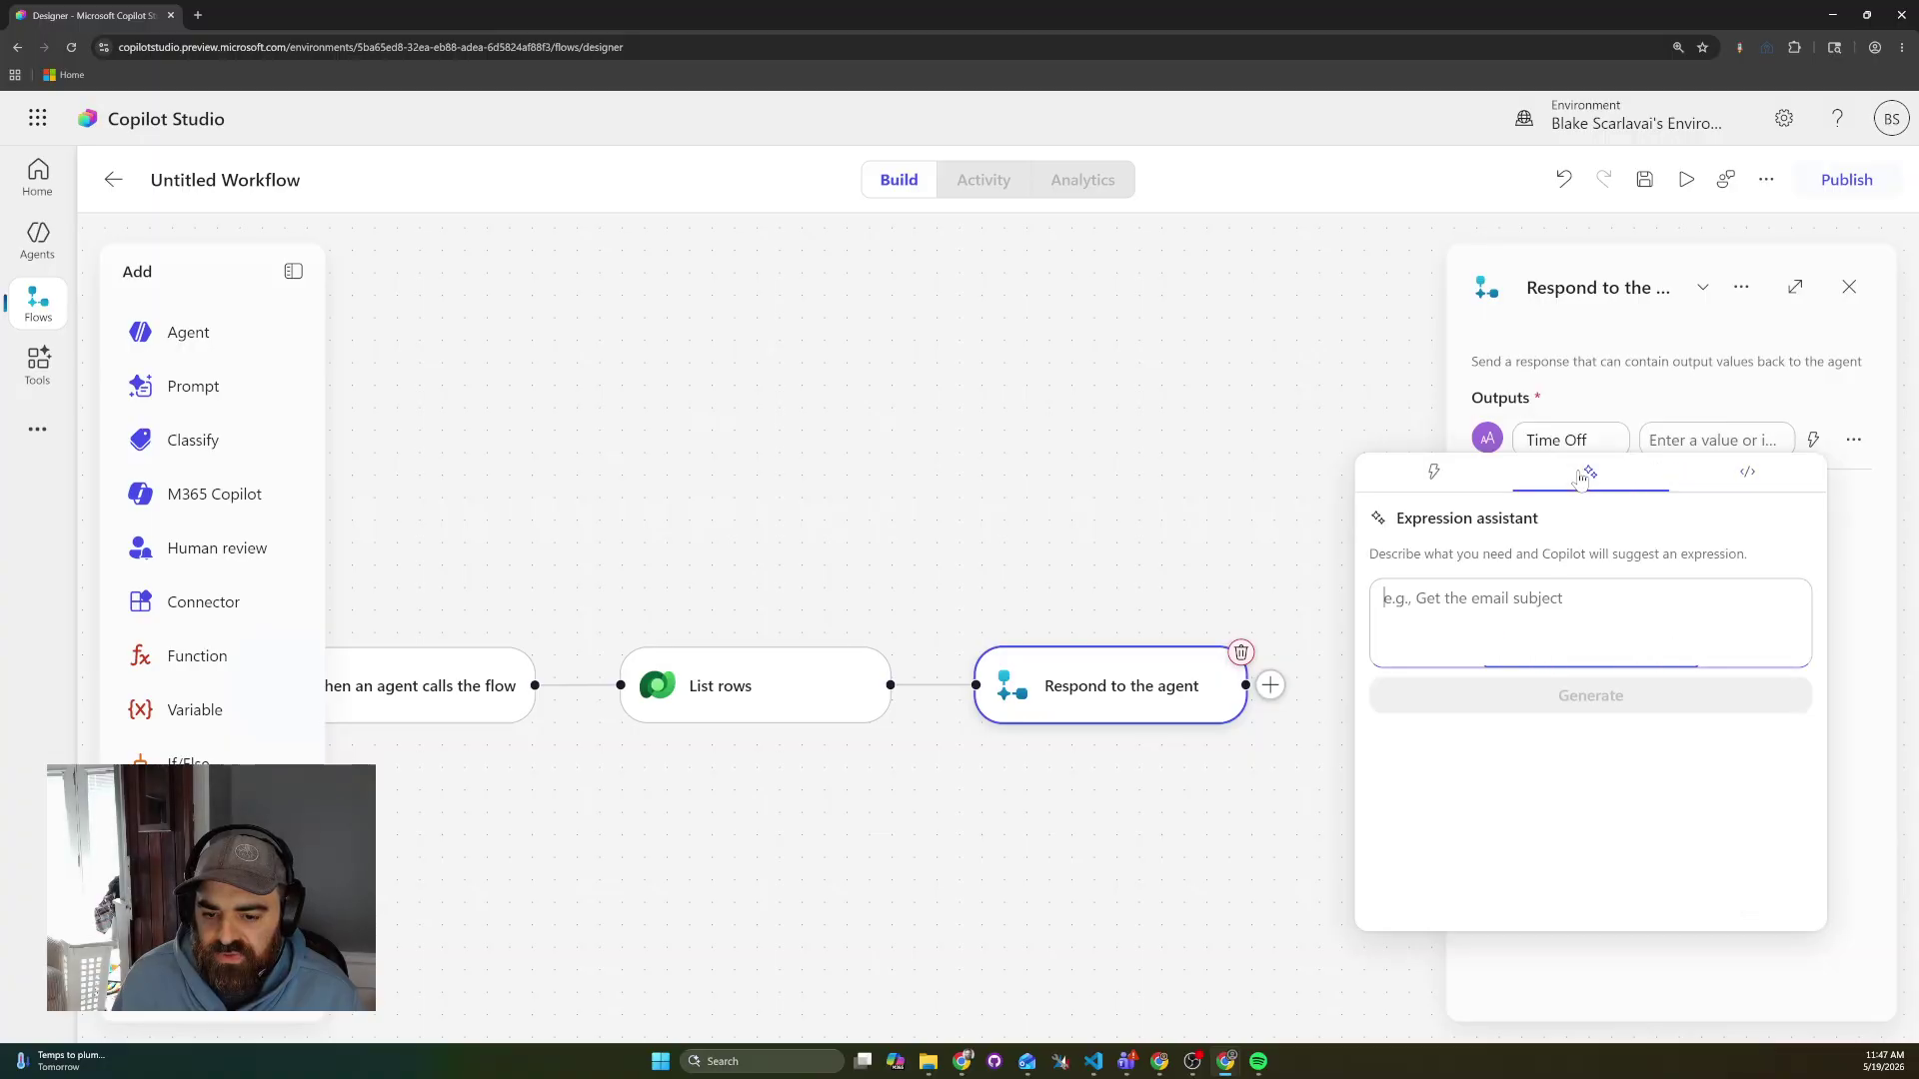
click(1747, 472)
text(/)
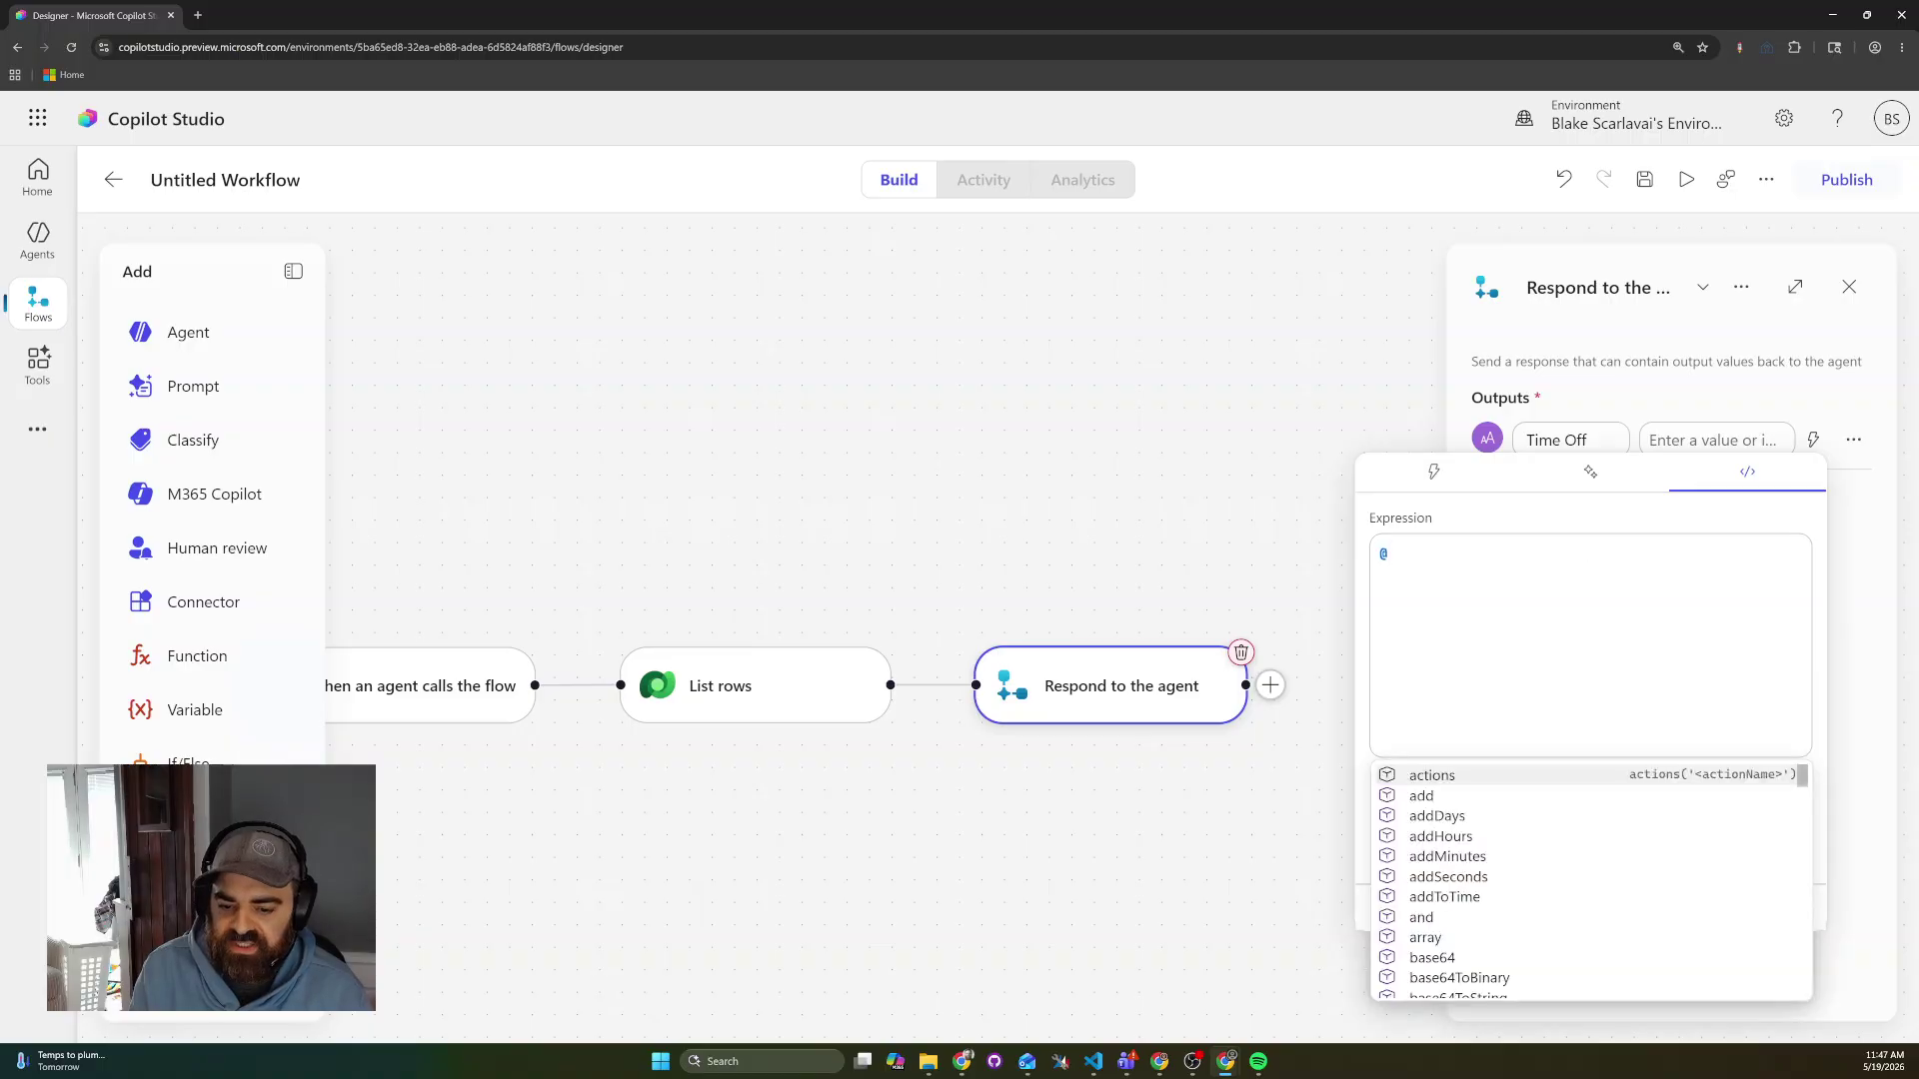
key(BackSpace)
text(/)
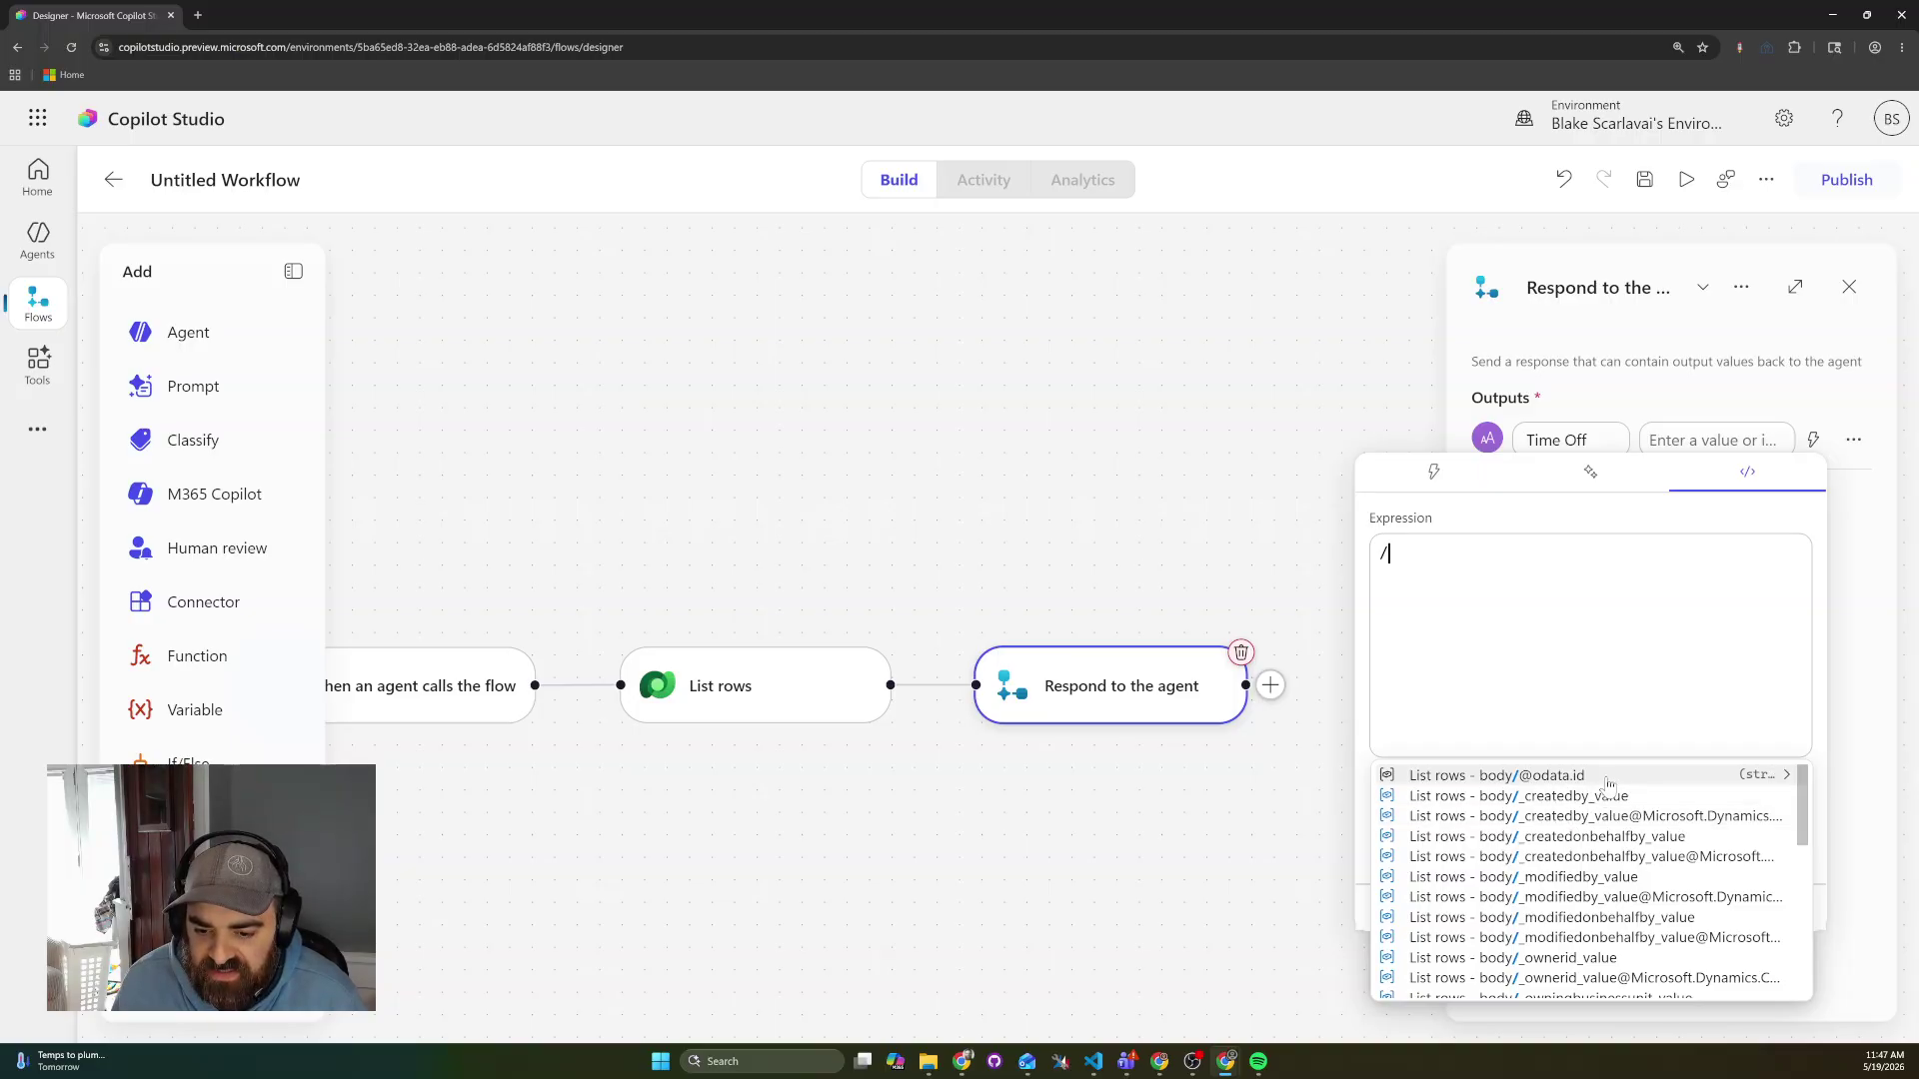
click(1559, 776)
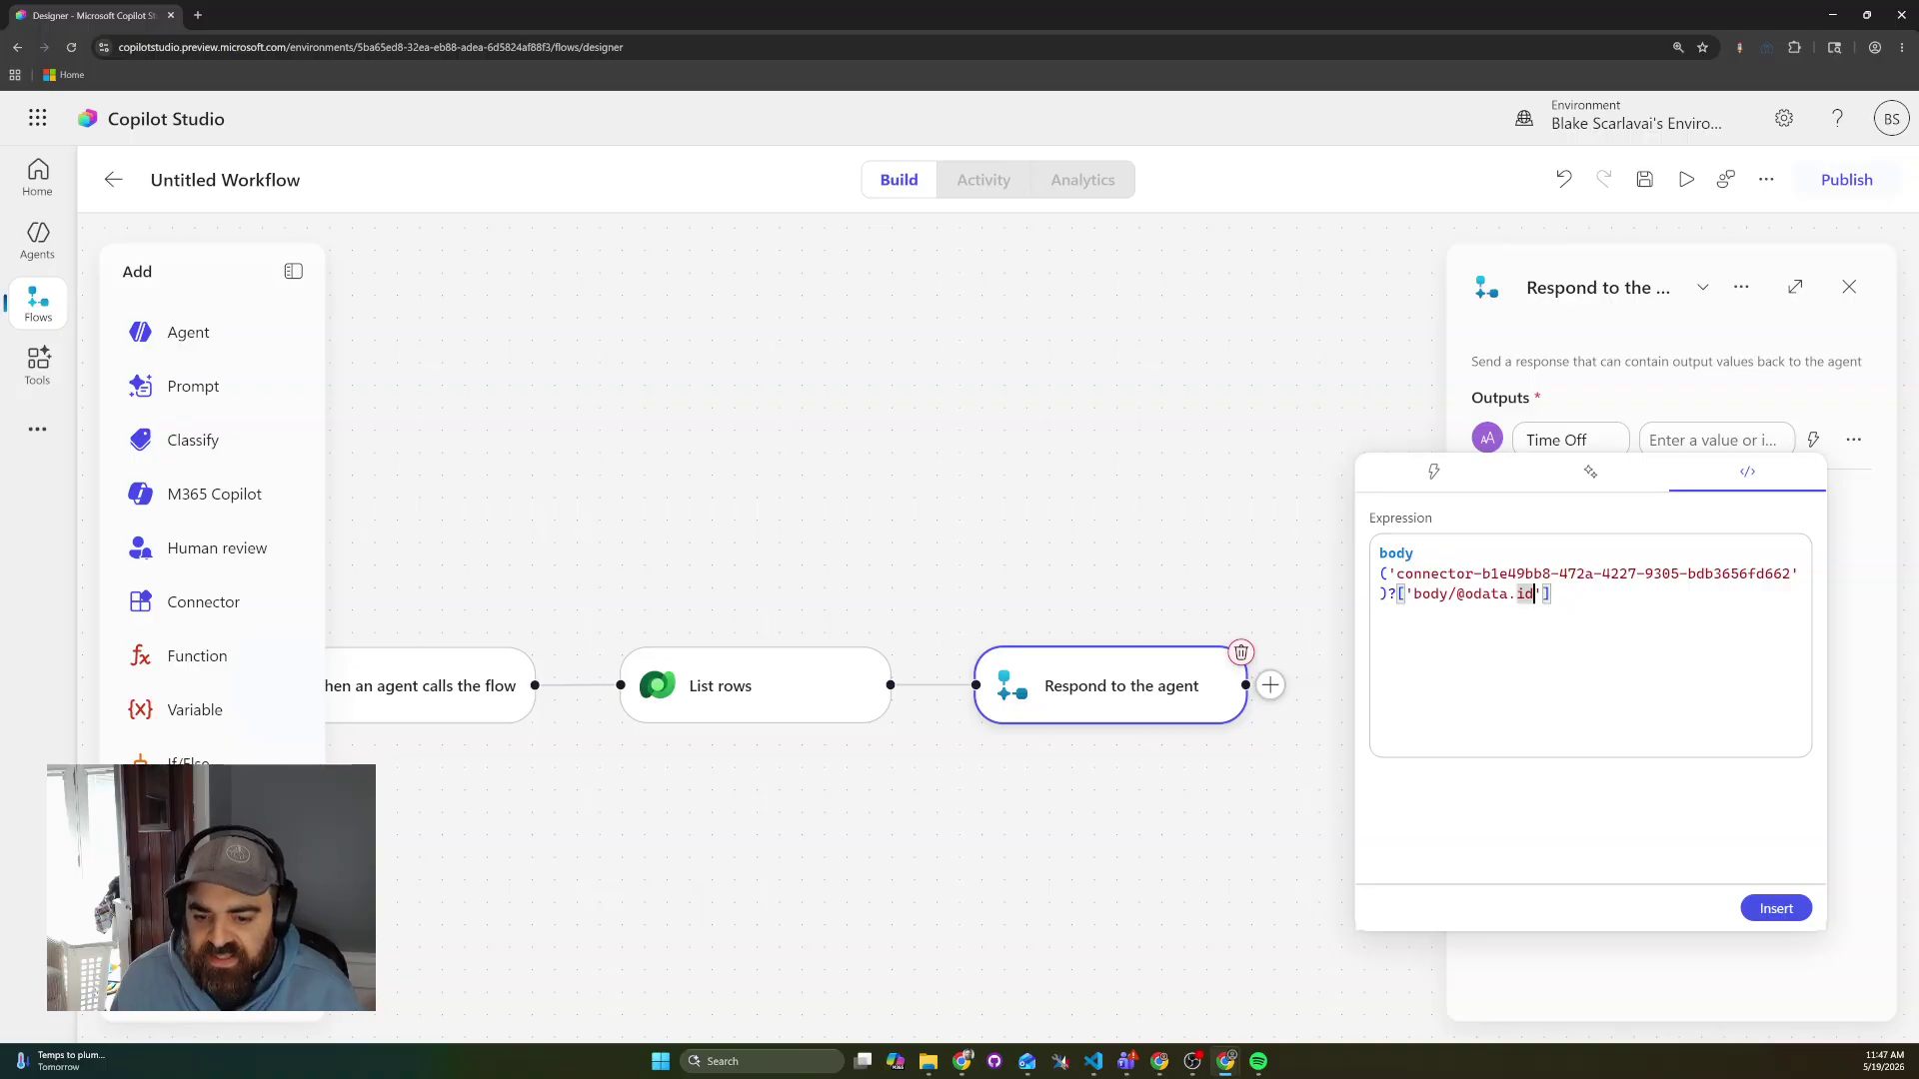
Shorten the property path in the Time Off expression to 'body' and examine the connector reference it uses.
key(BackSpace)
key(BackSpace)
key(BackSpace)
key(BackSpace)
key(BackSpace)
key(BackSpace)
key(BackSpace)
key(BackSpace)
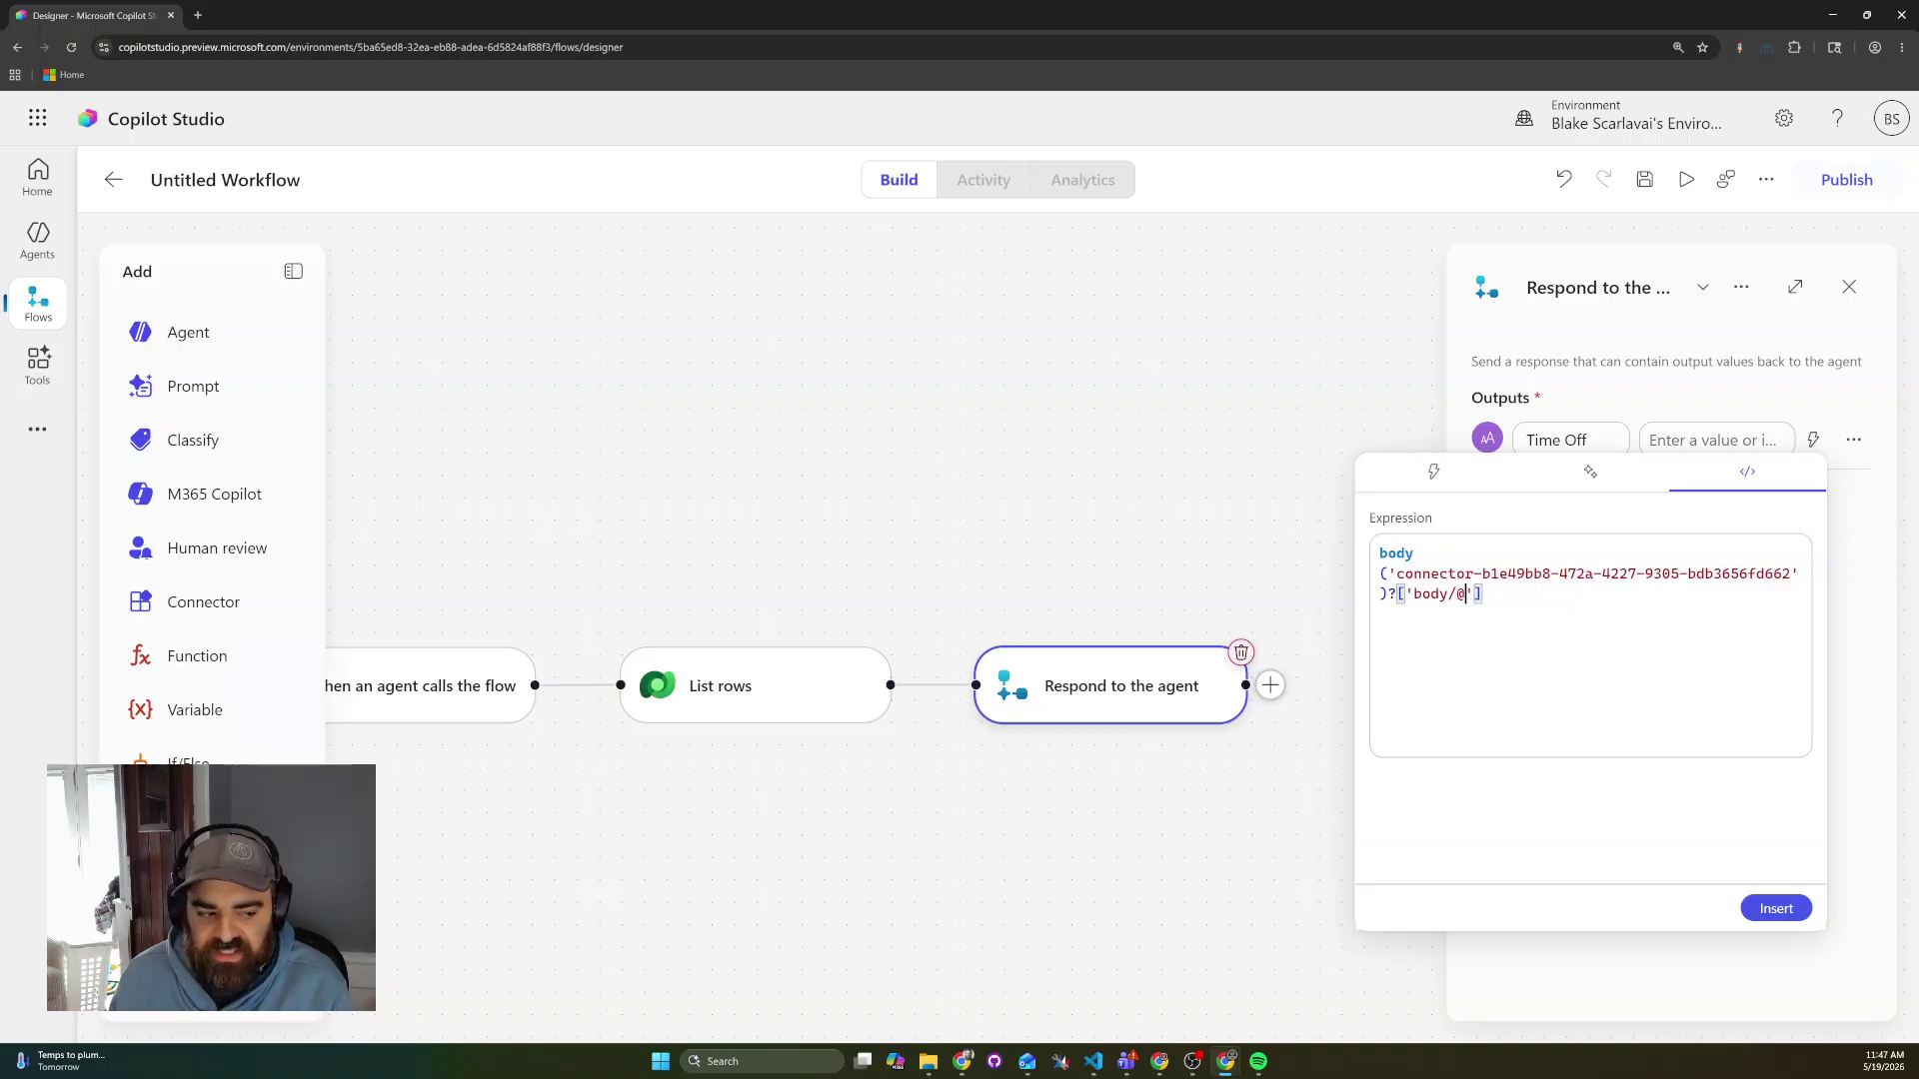
key(BackSpace)
key(BackSpace)
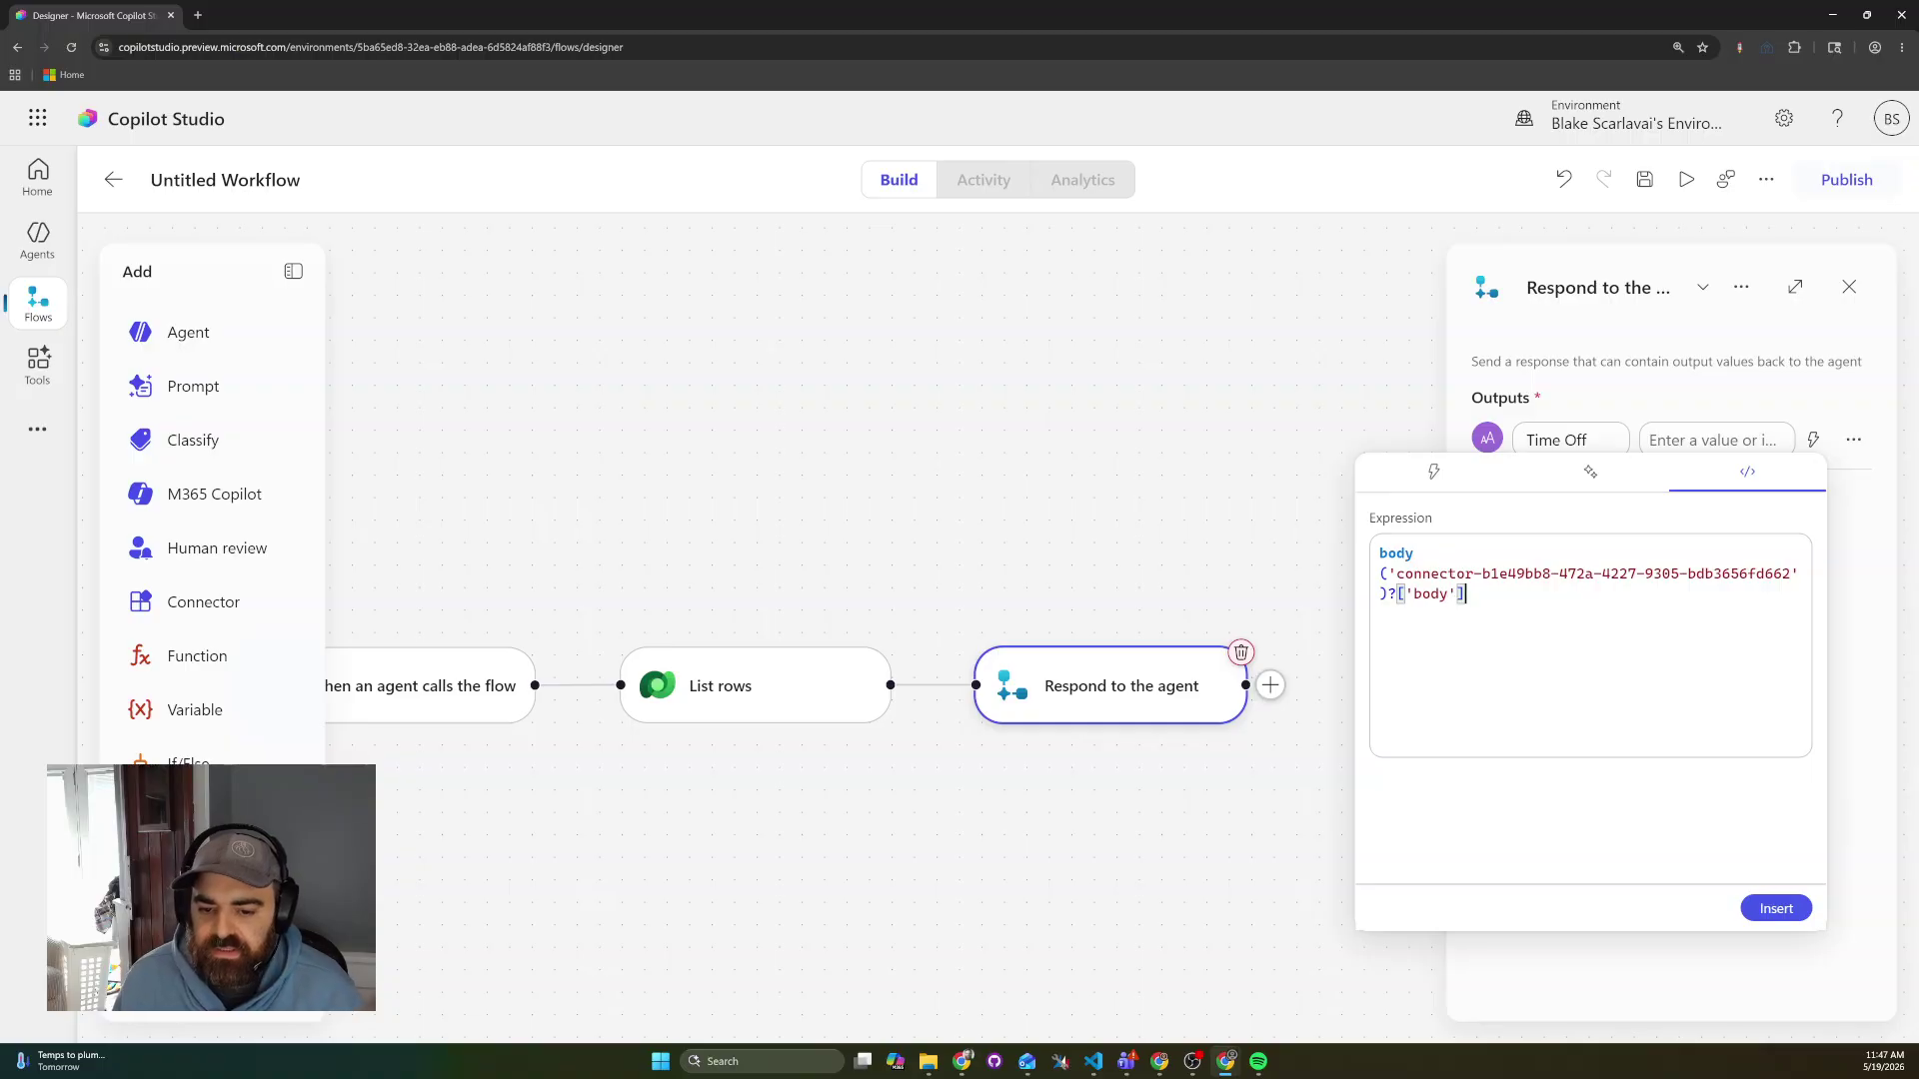
click(1474, 575)
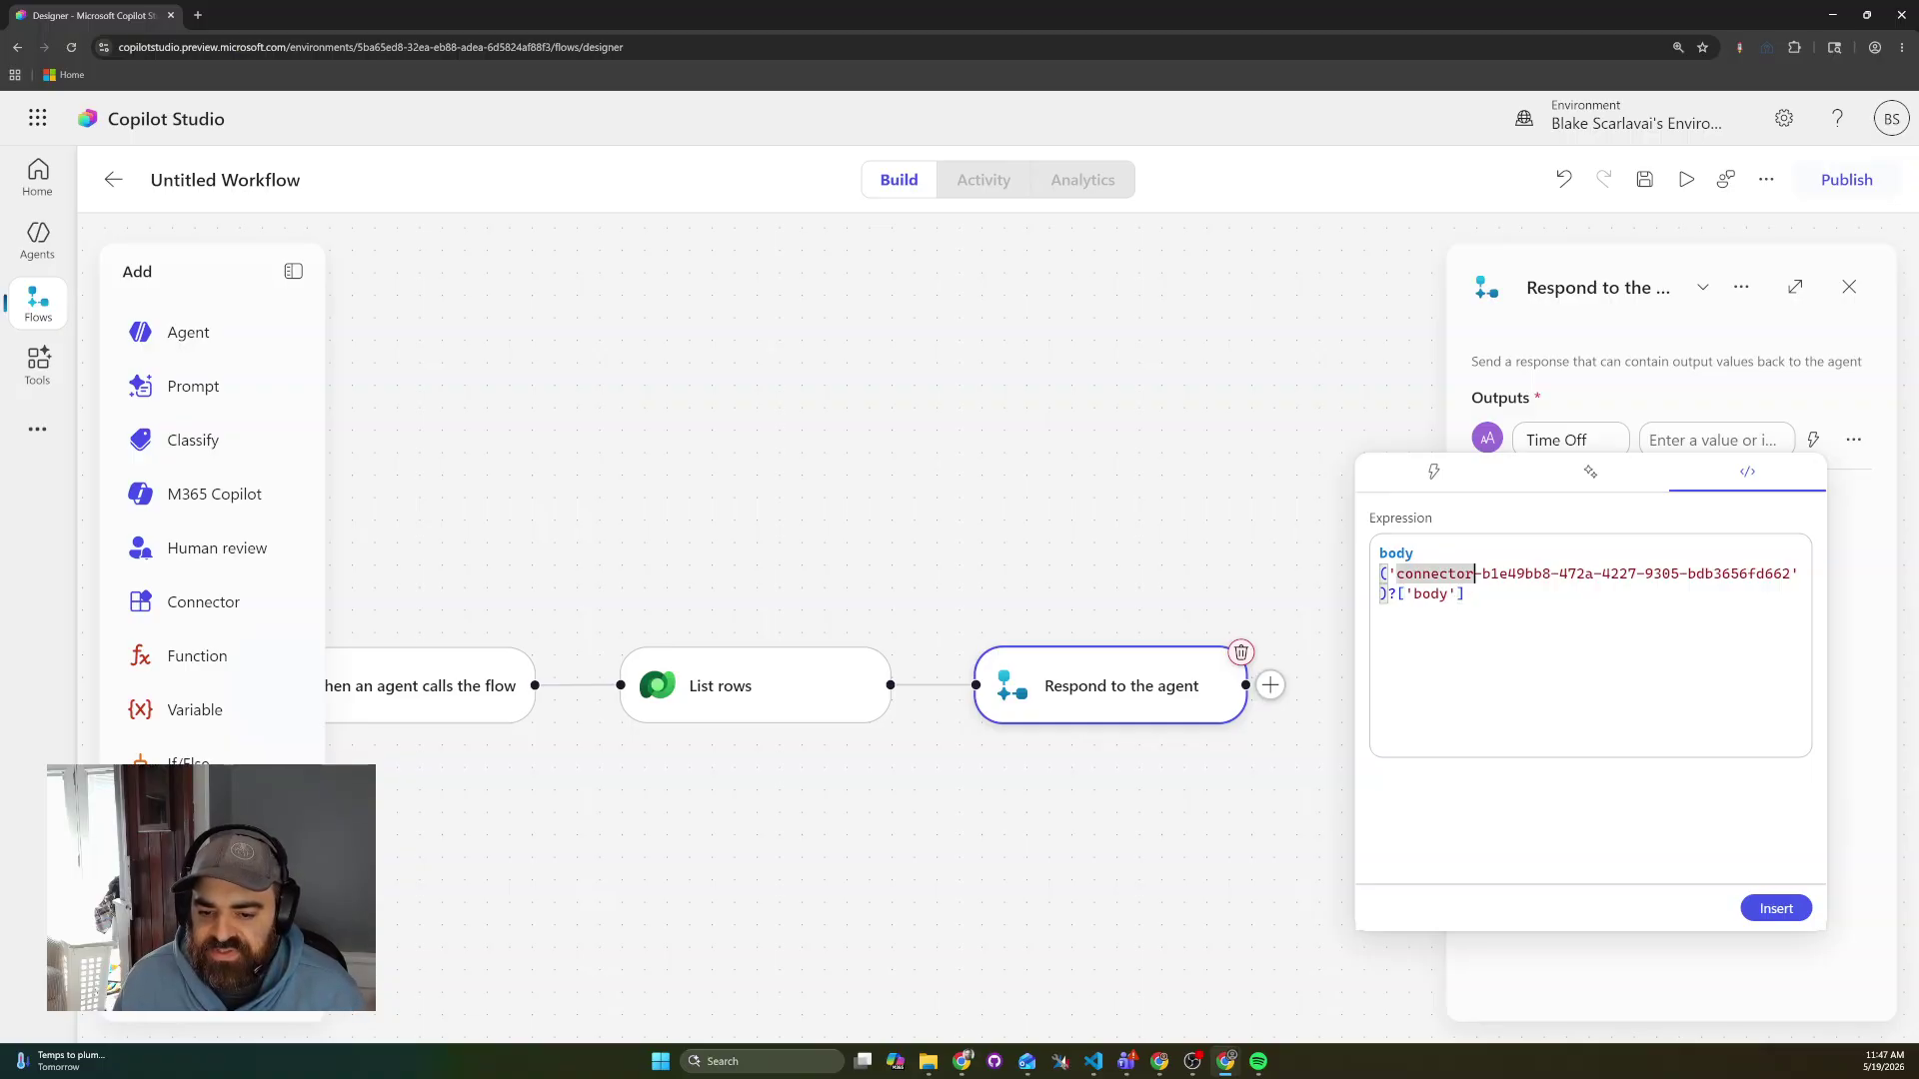
drag(1395, 575, 1793, 575)
click(1466, 594)
drag(1397, 575, 1793, 575)
click(1465, 594)
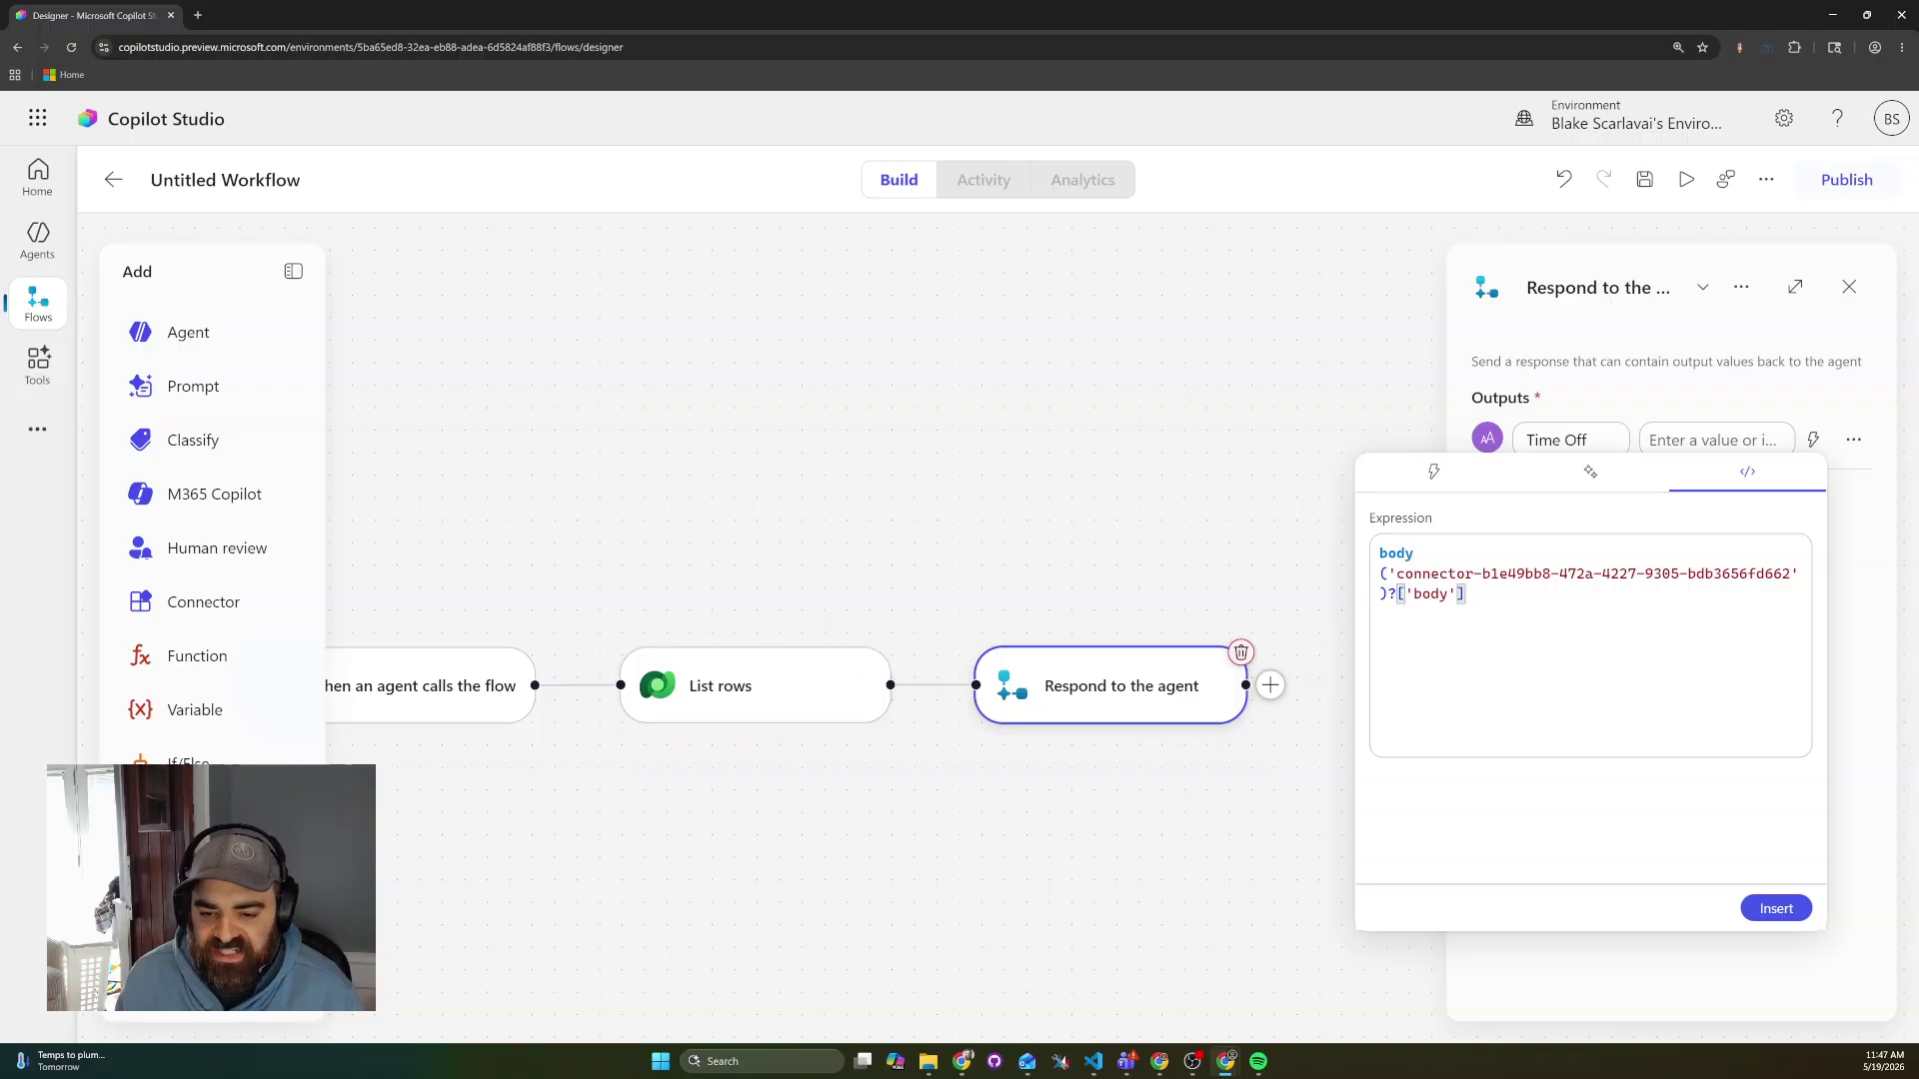
Insert the List rows body expression as the value of the Time Off output.
drag(1481, 574, 1766, 574)
click(1689, 630)
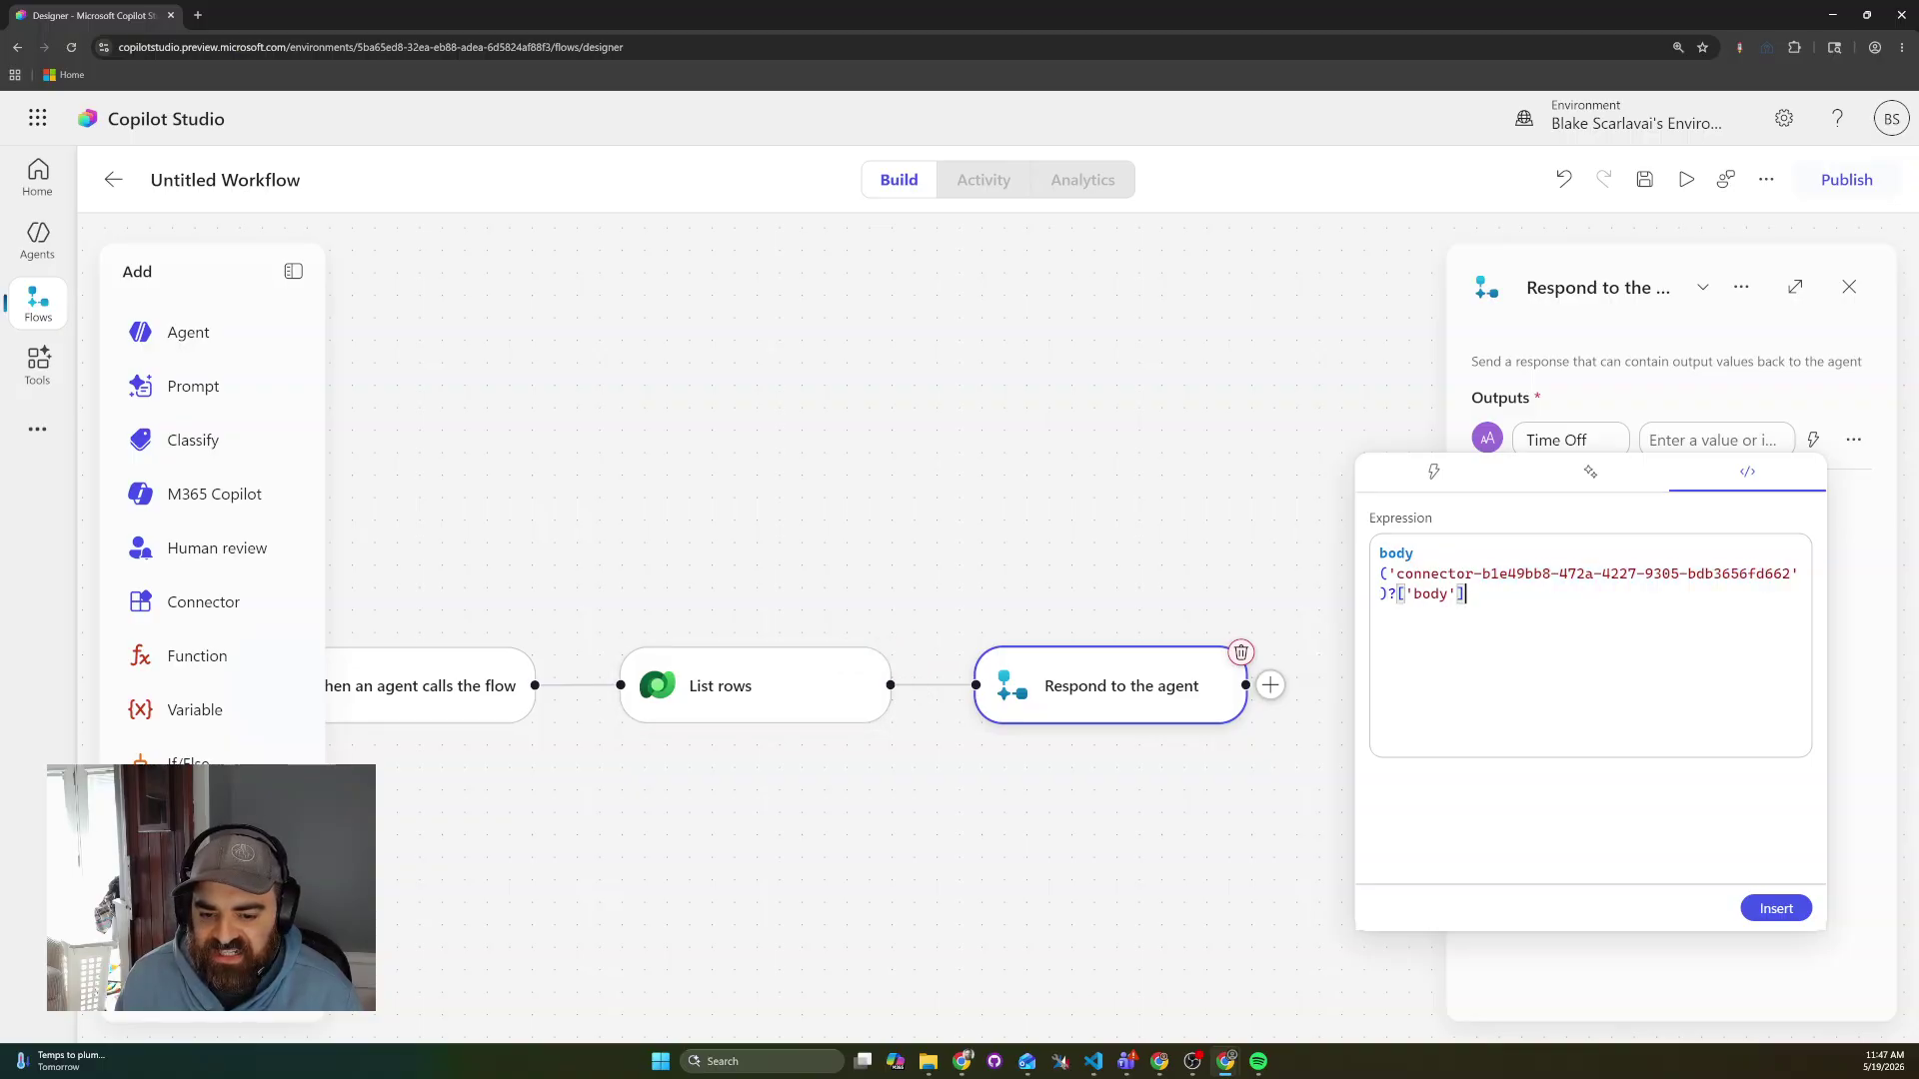
click(1775, 909)
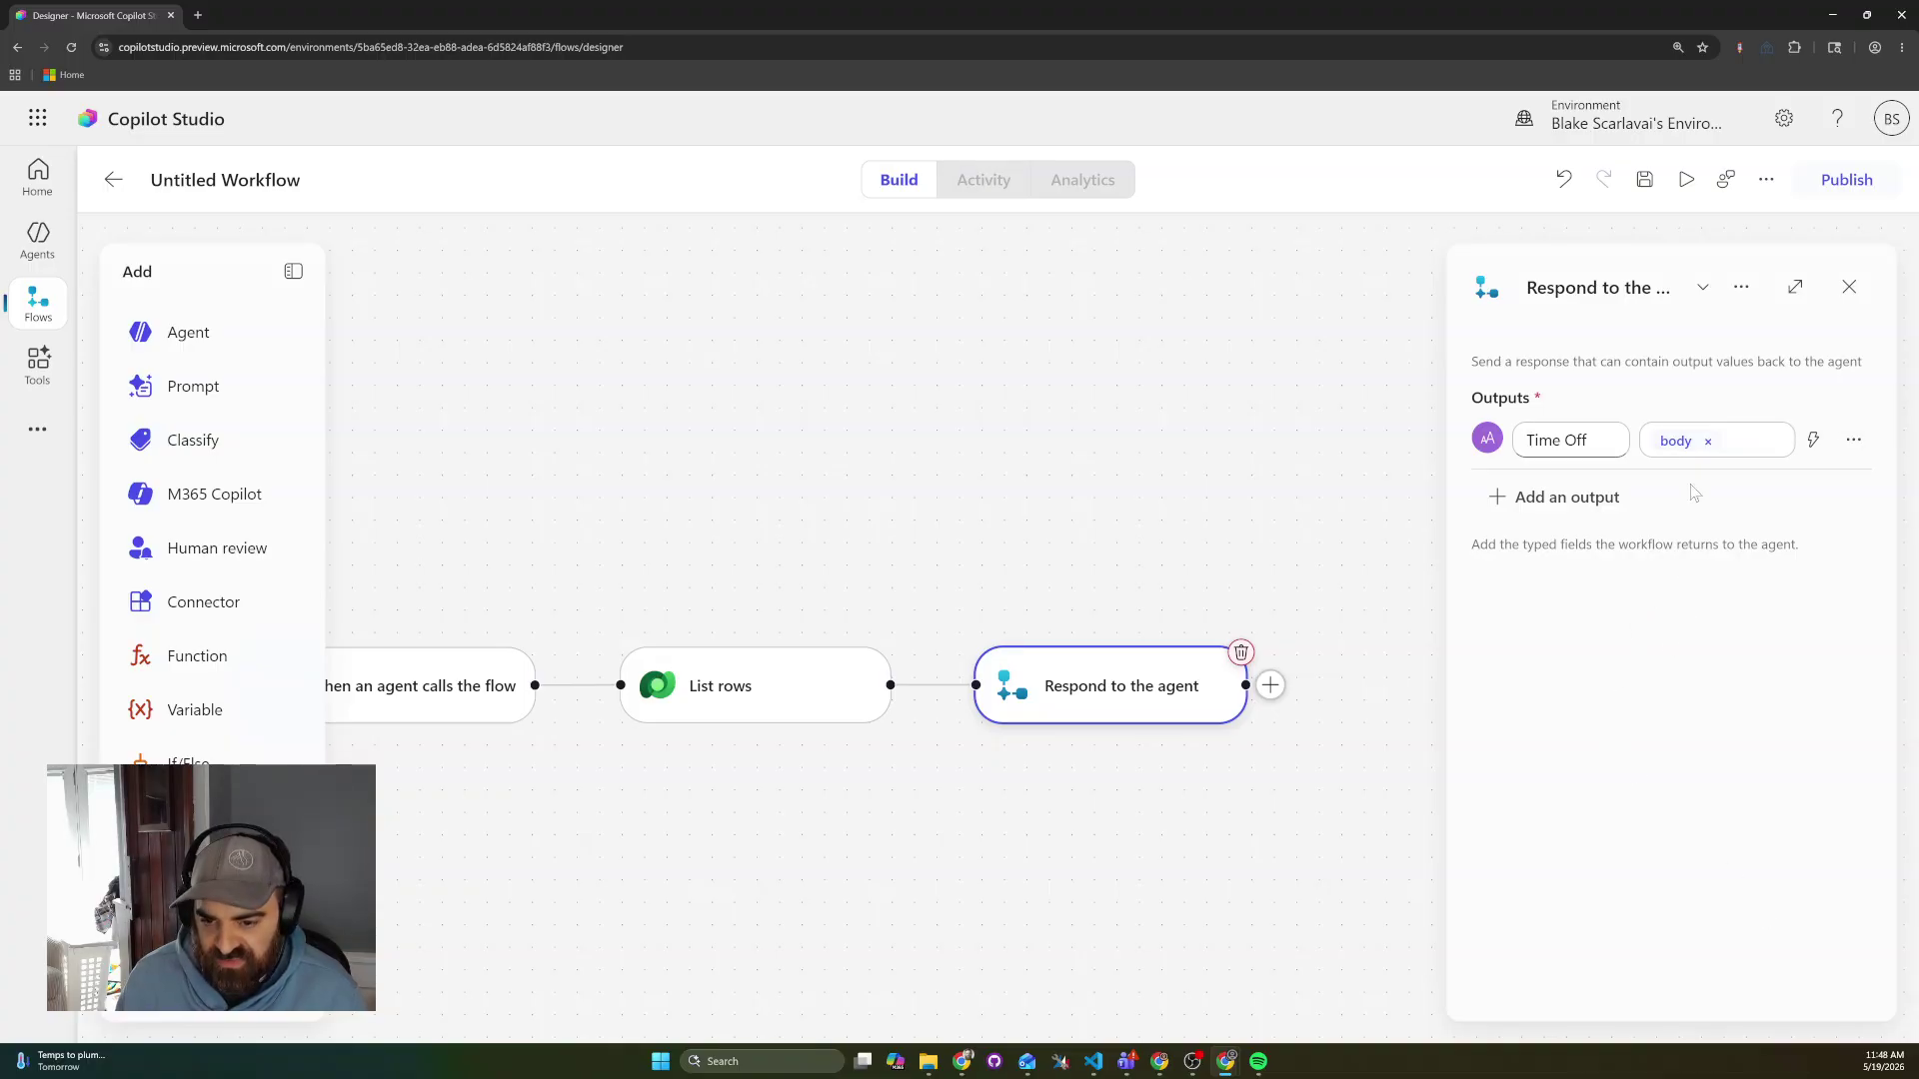
Check the trigger and Respond to the agent nodes, and publish the workflow.
click(1324, 614)
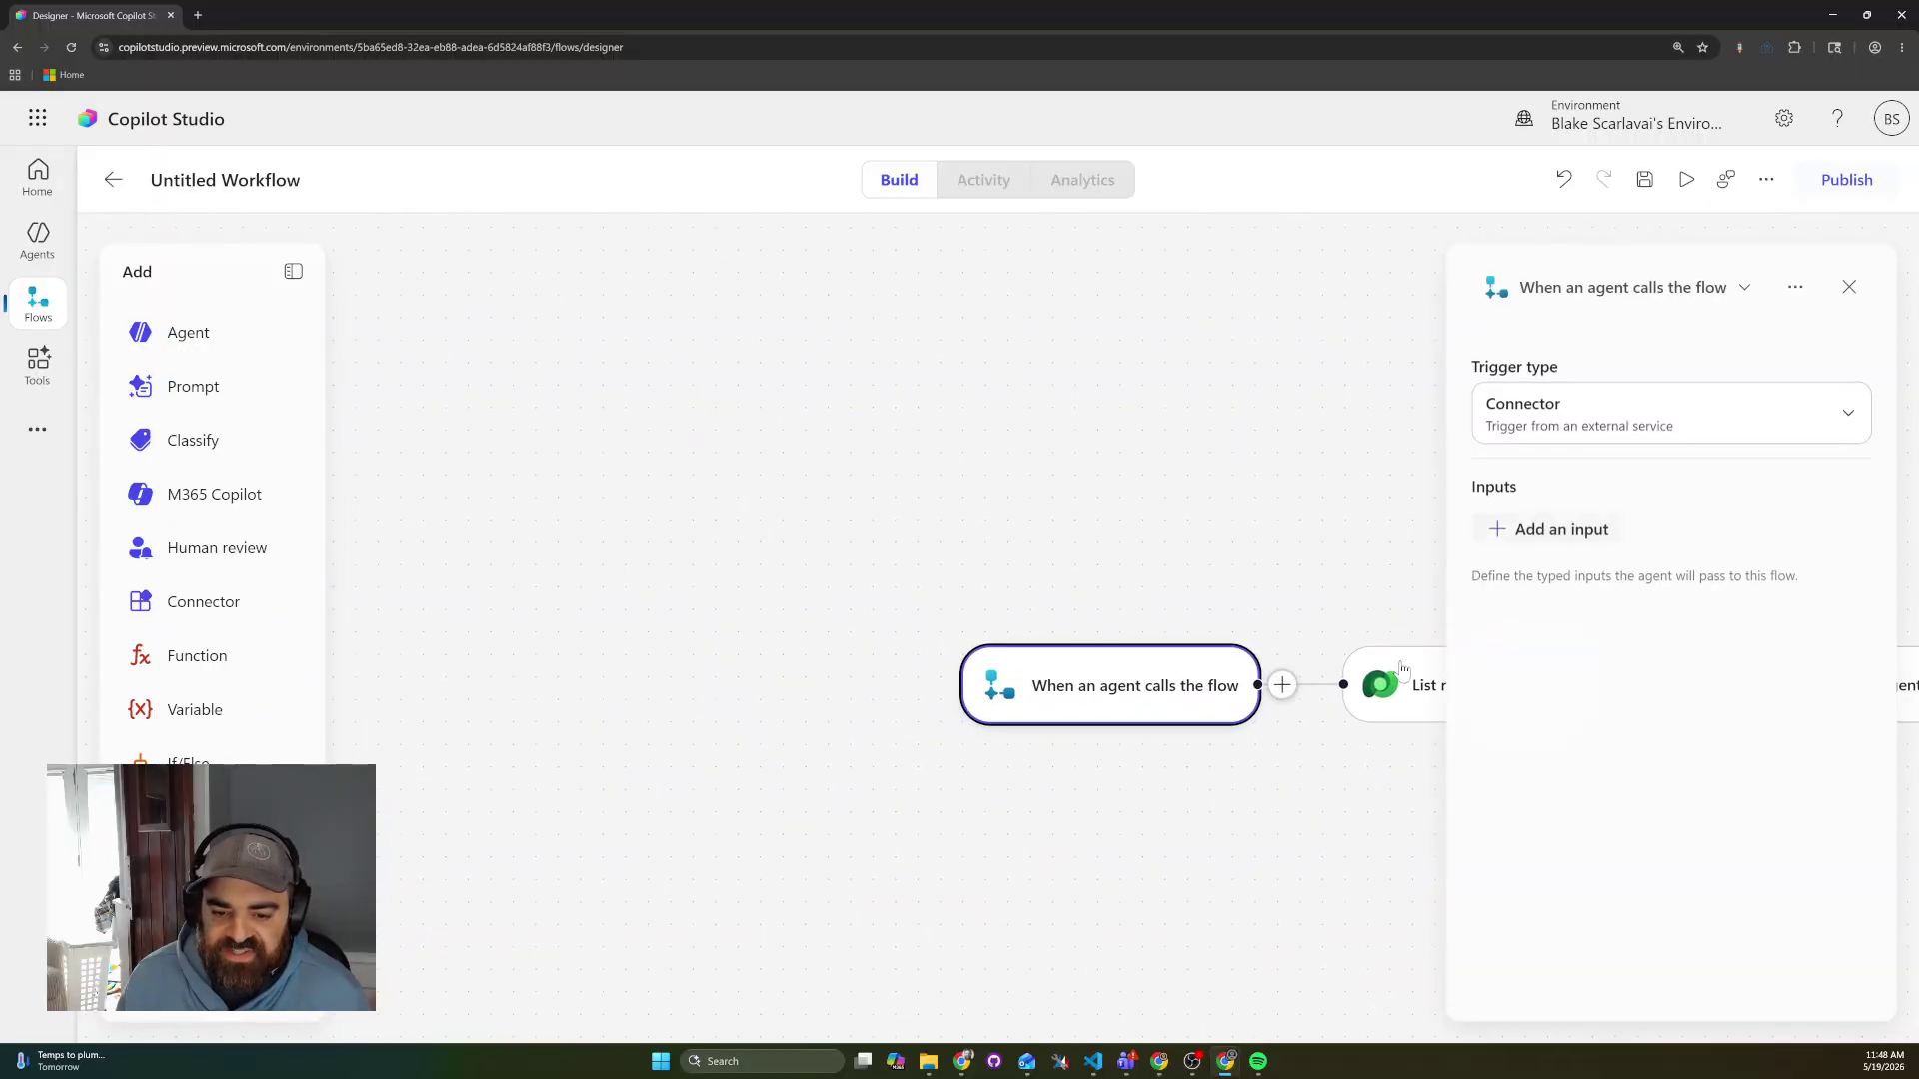
drag(1339, 565, 960, 499)
scroll(1240, 433, right, 3)
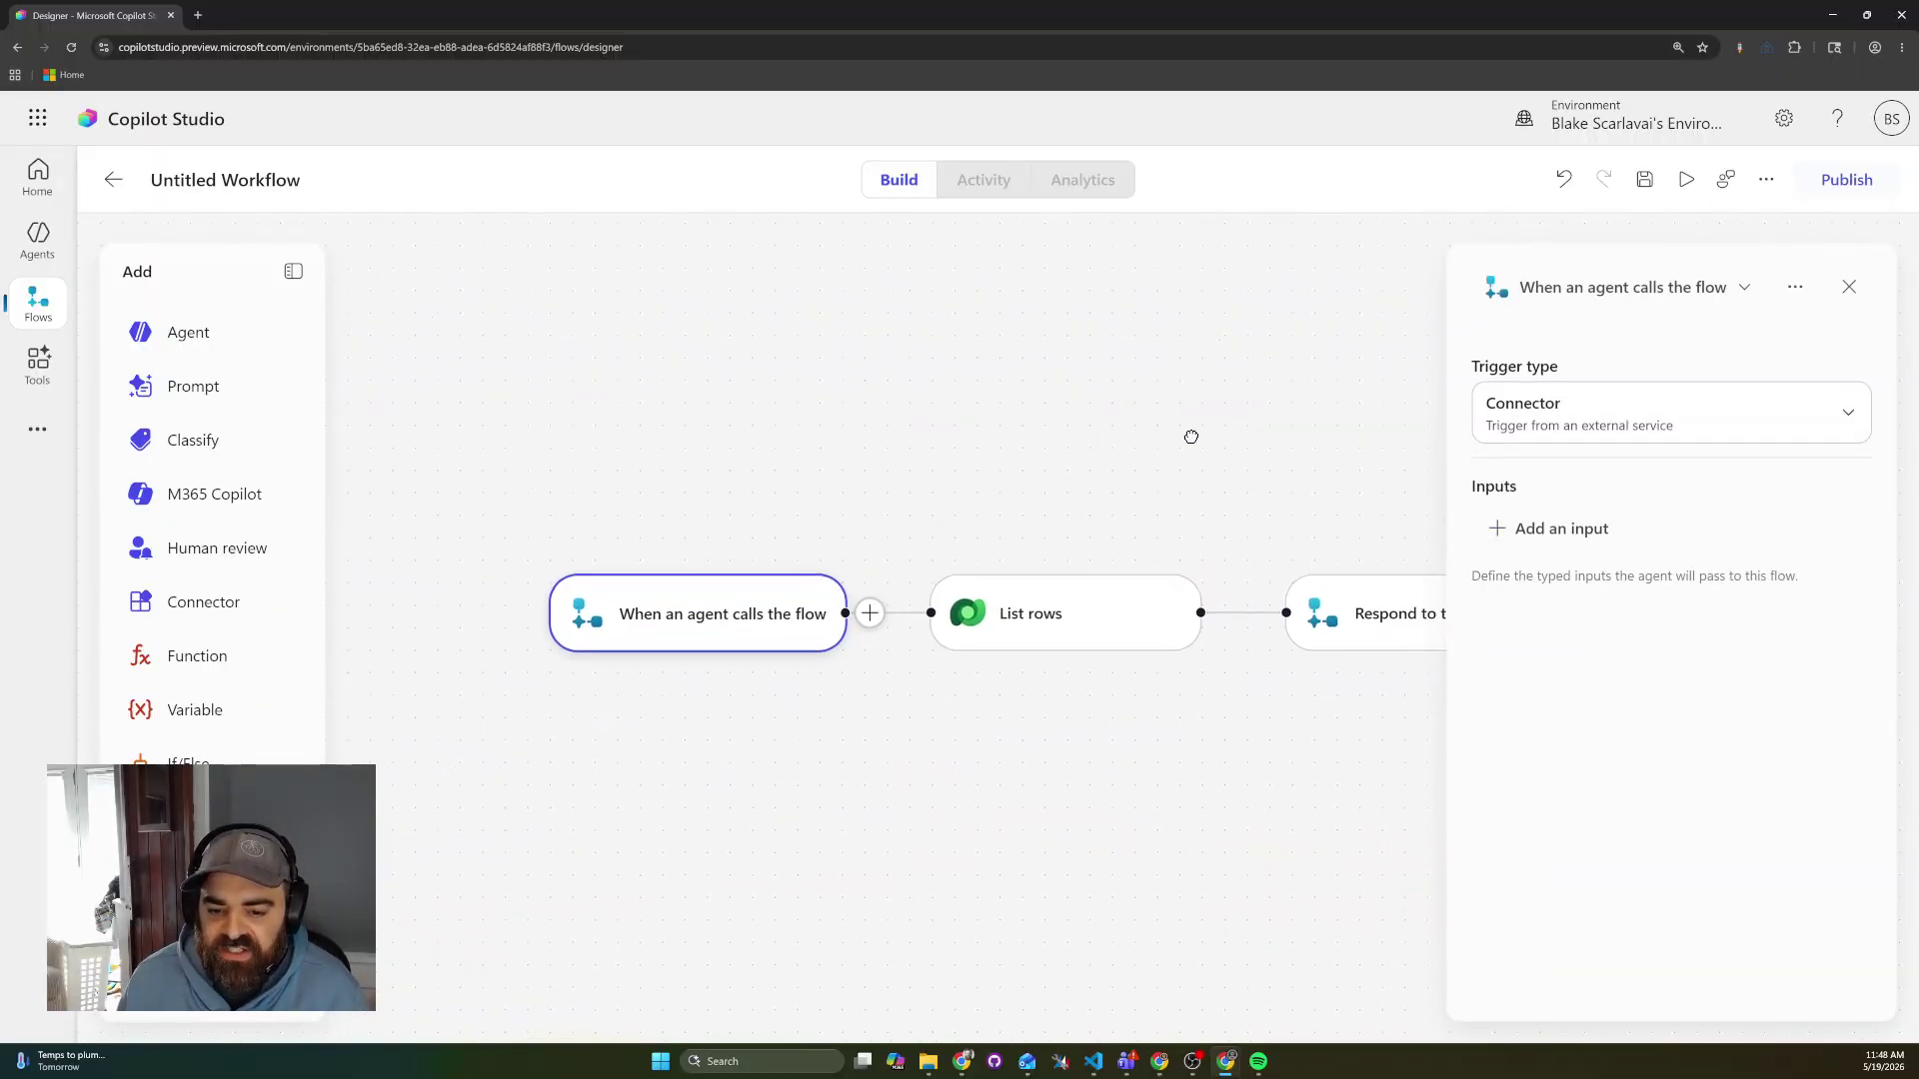
click(1300, 615)
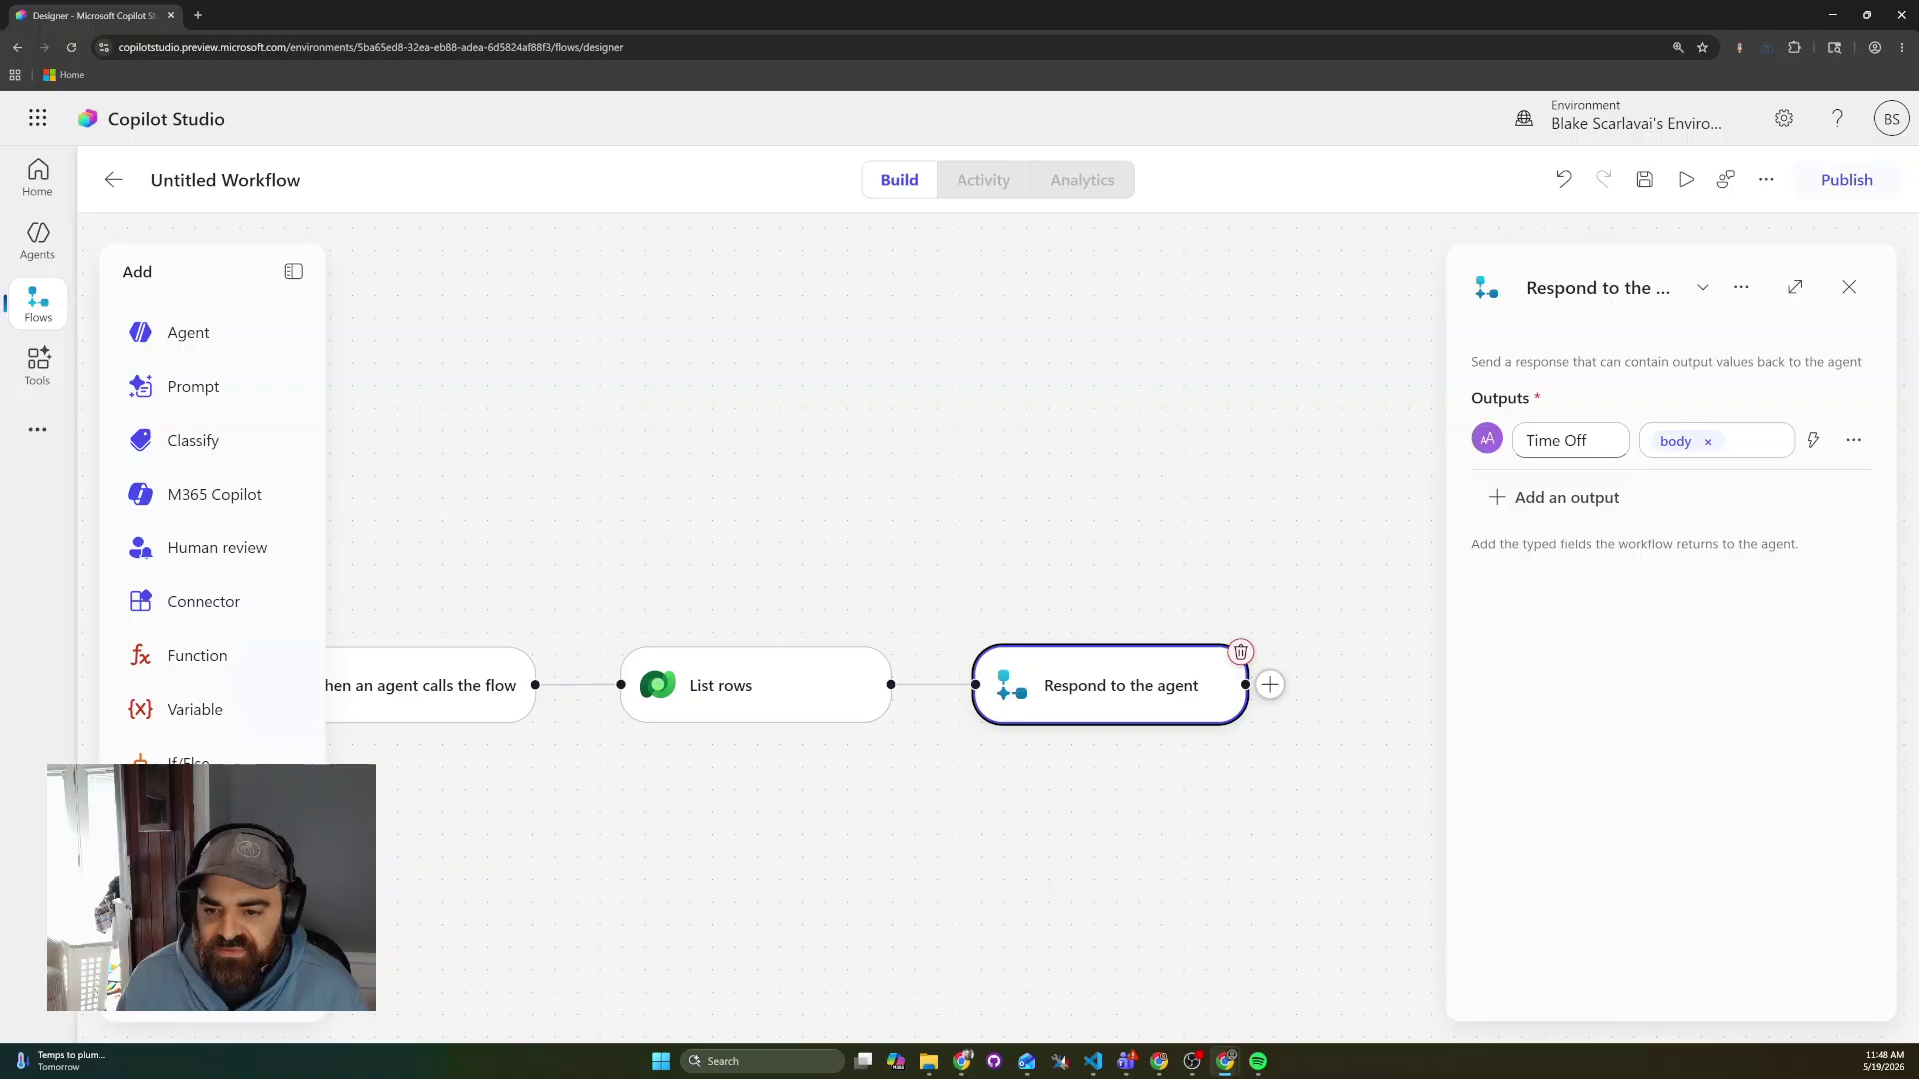
click(1834, 183)
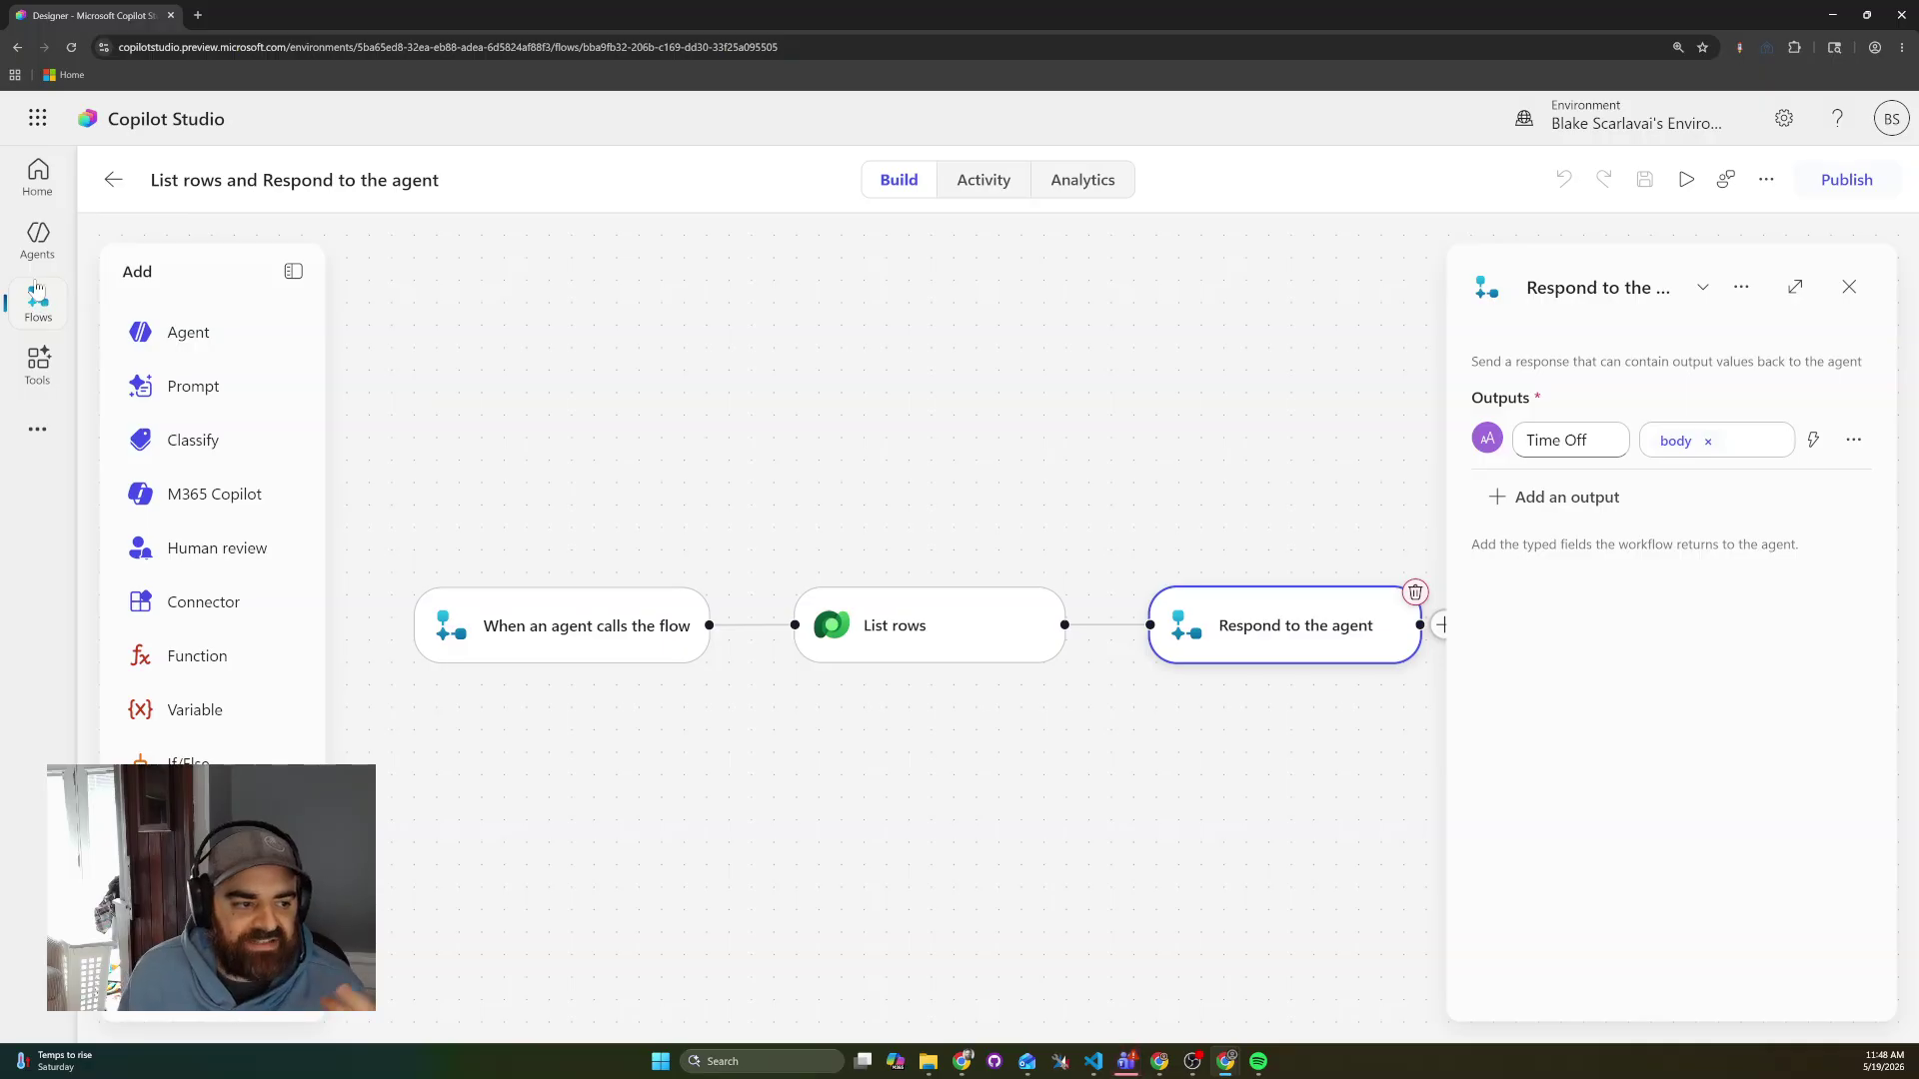
Add the List rows and Respond to the agent flow as a tool of the Time Off Agent.
click(40, 238)
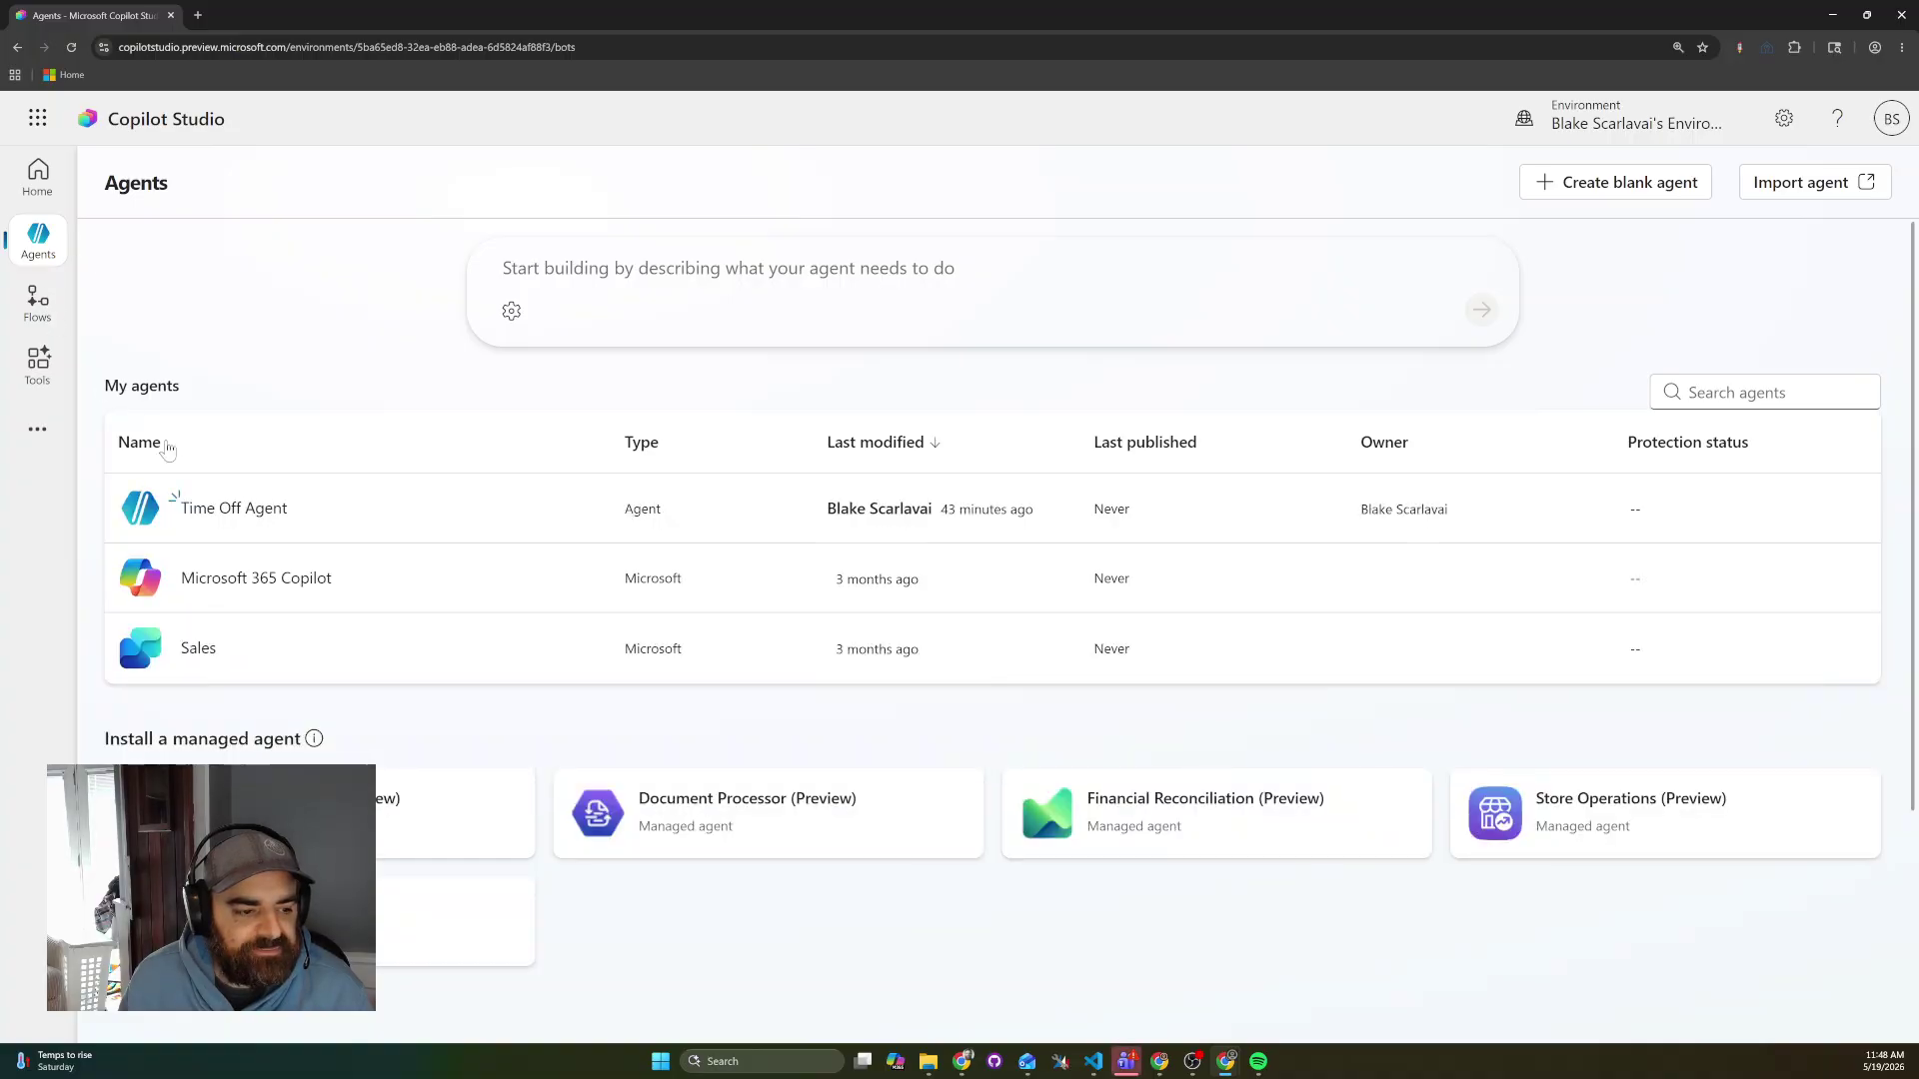
click(229, 511)
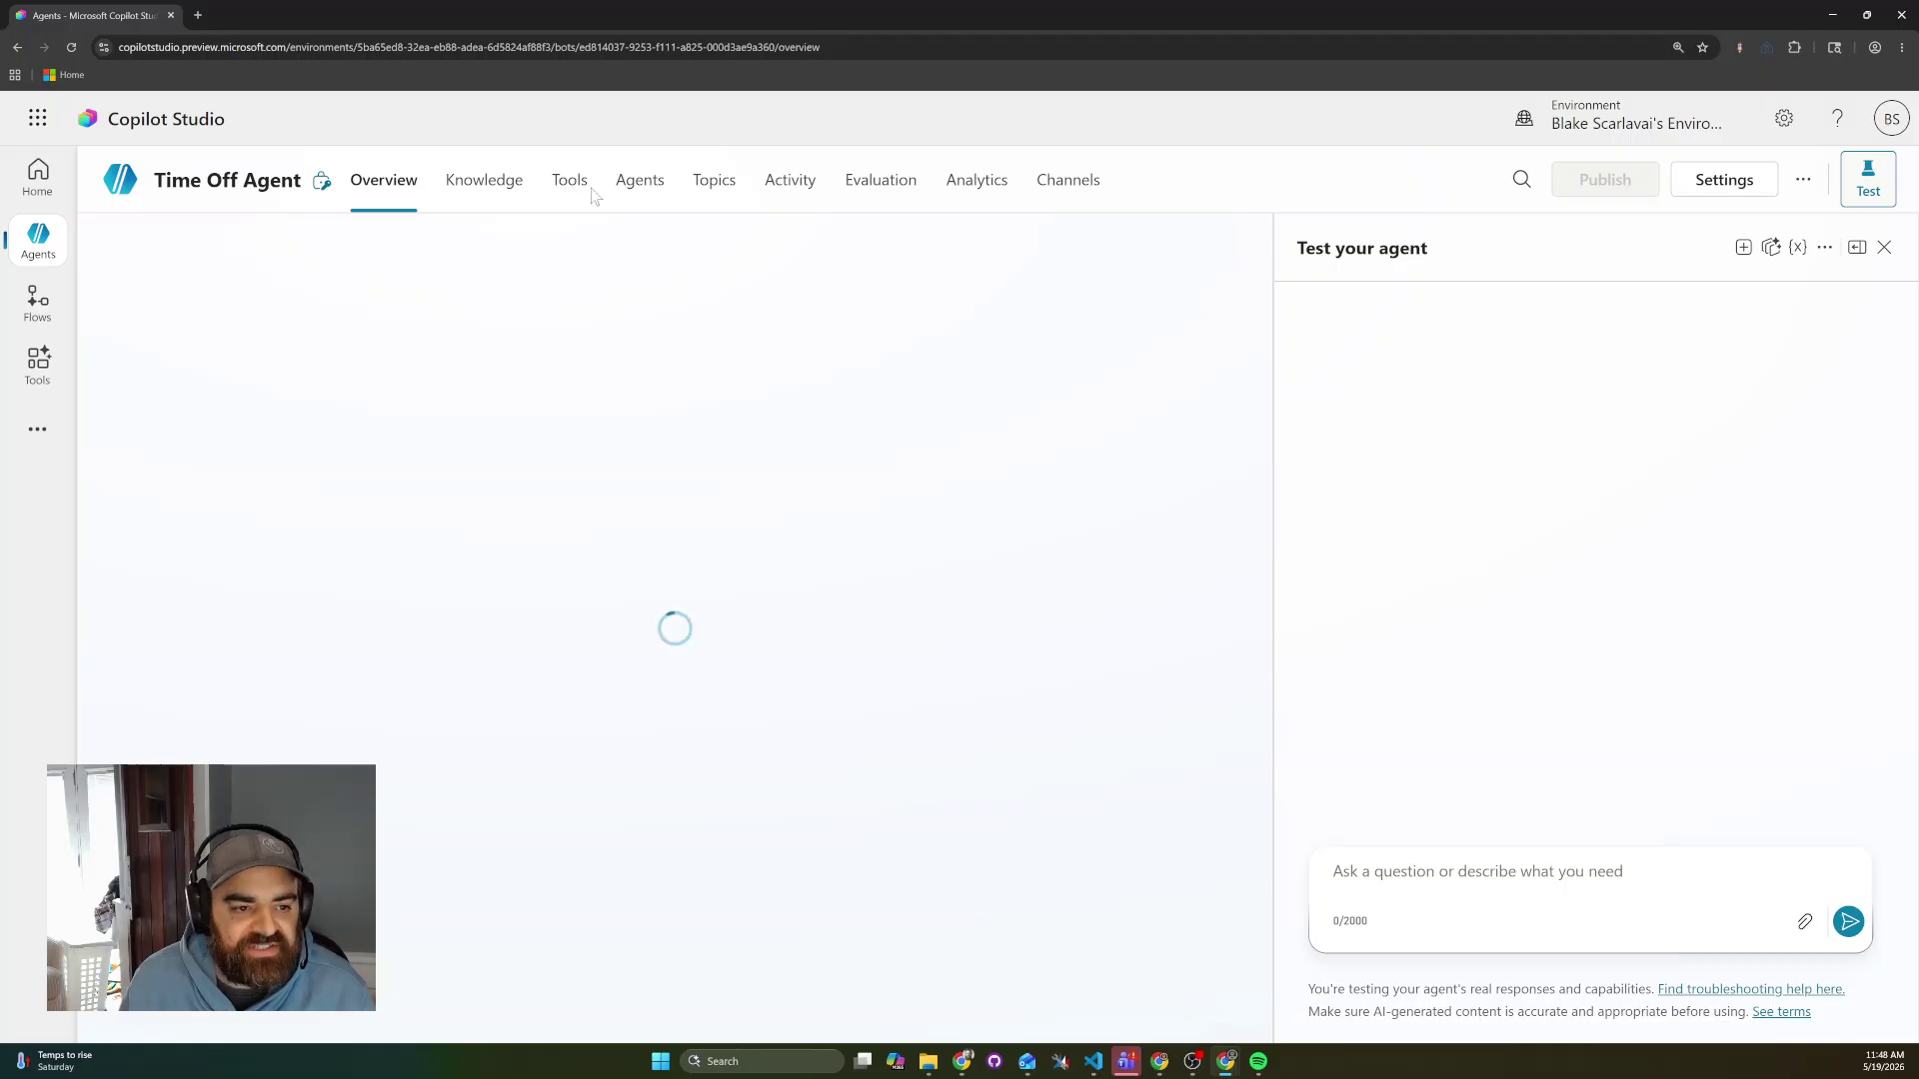
click(570, 181)
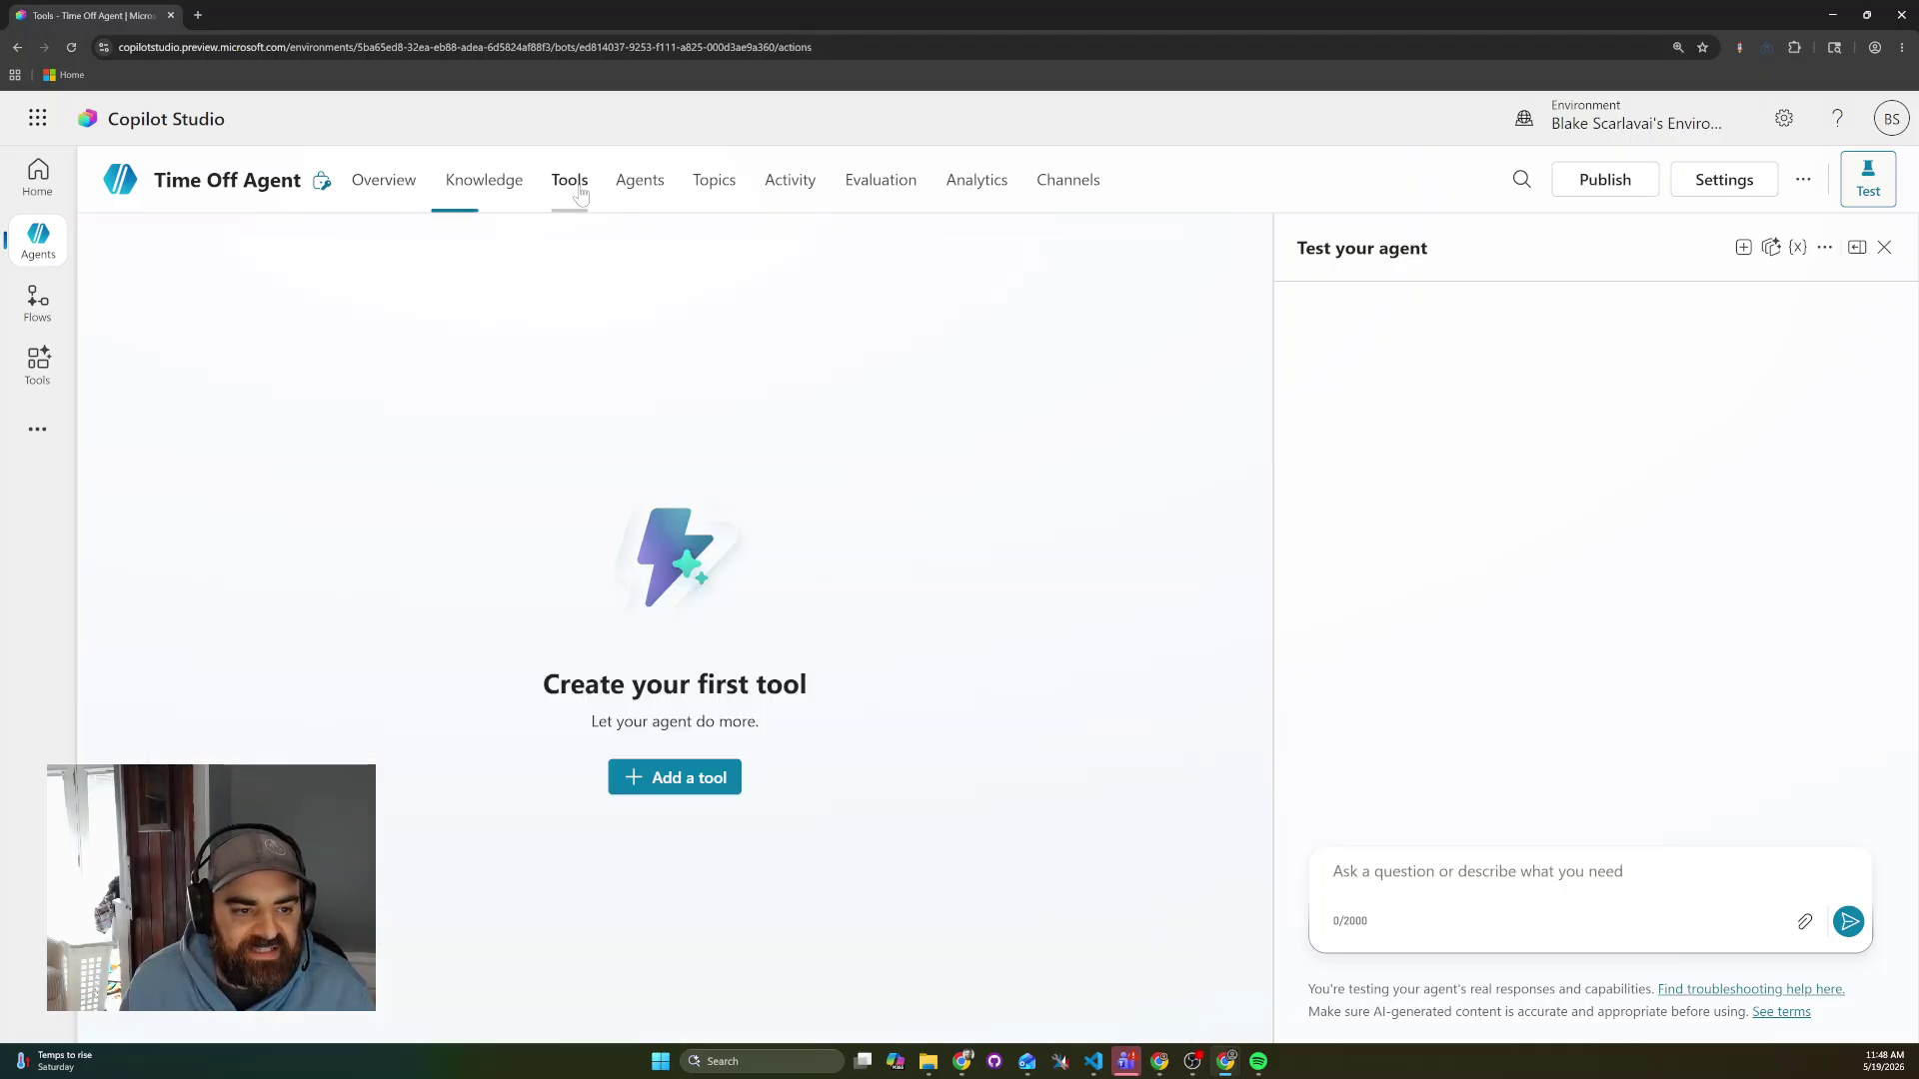
click(675, 778)
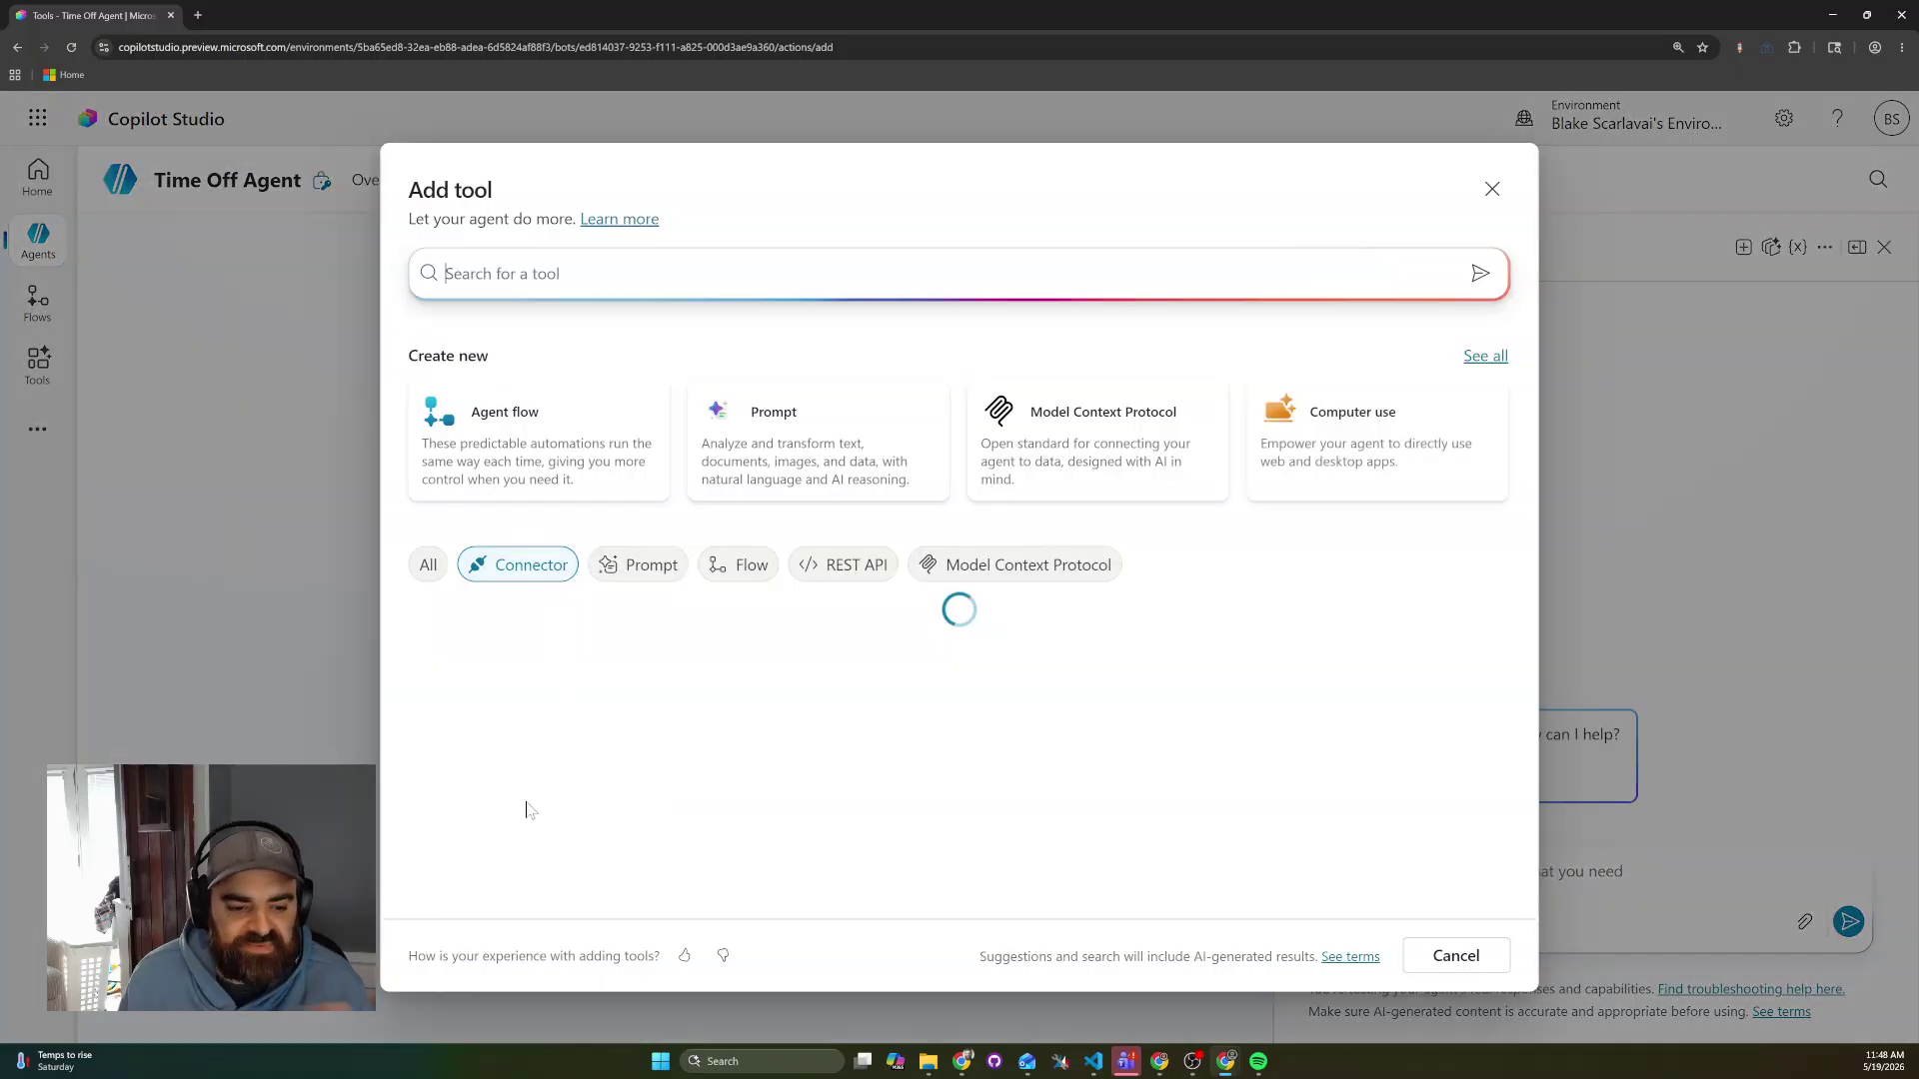
click(747, 568)
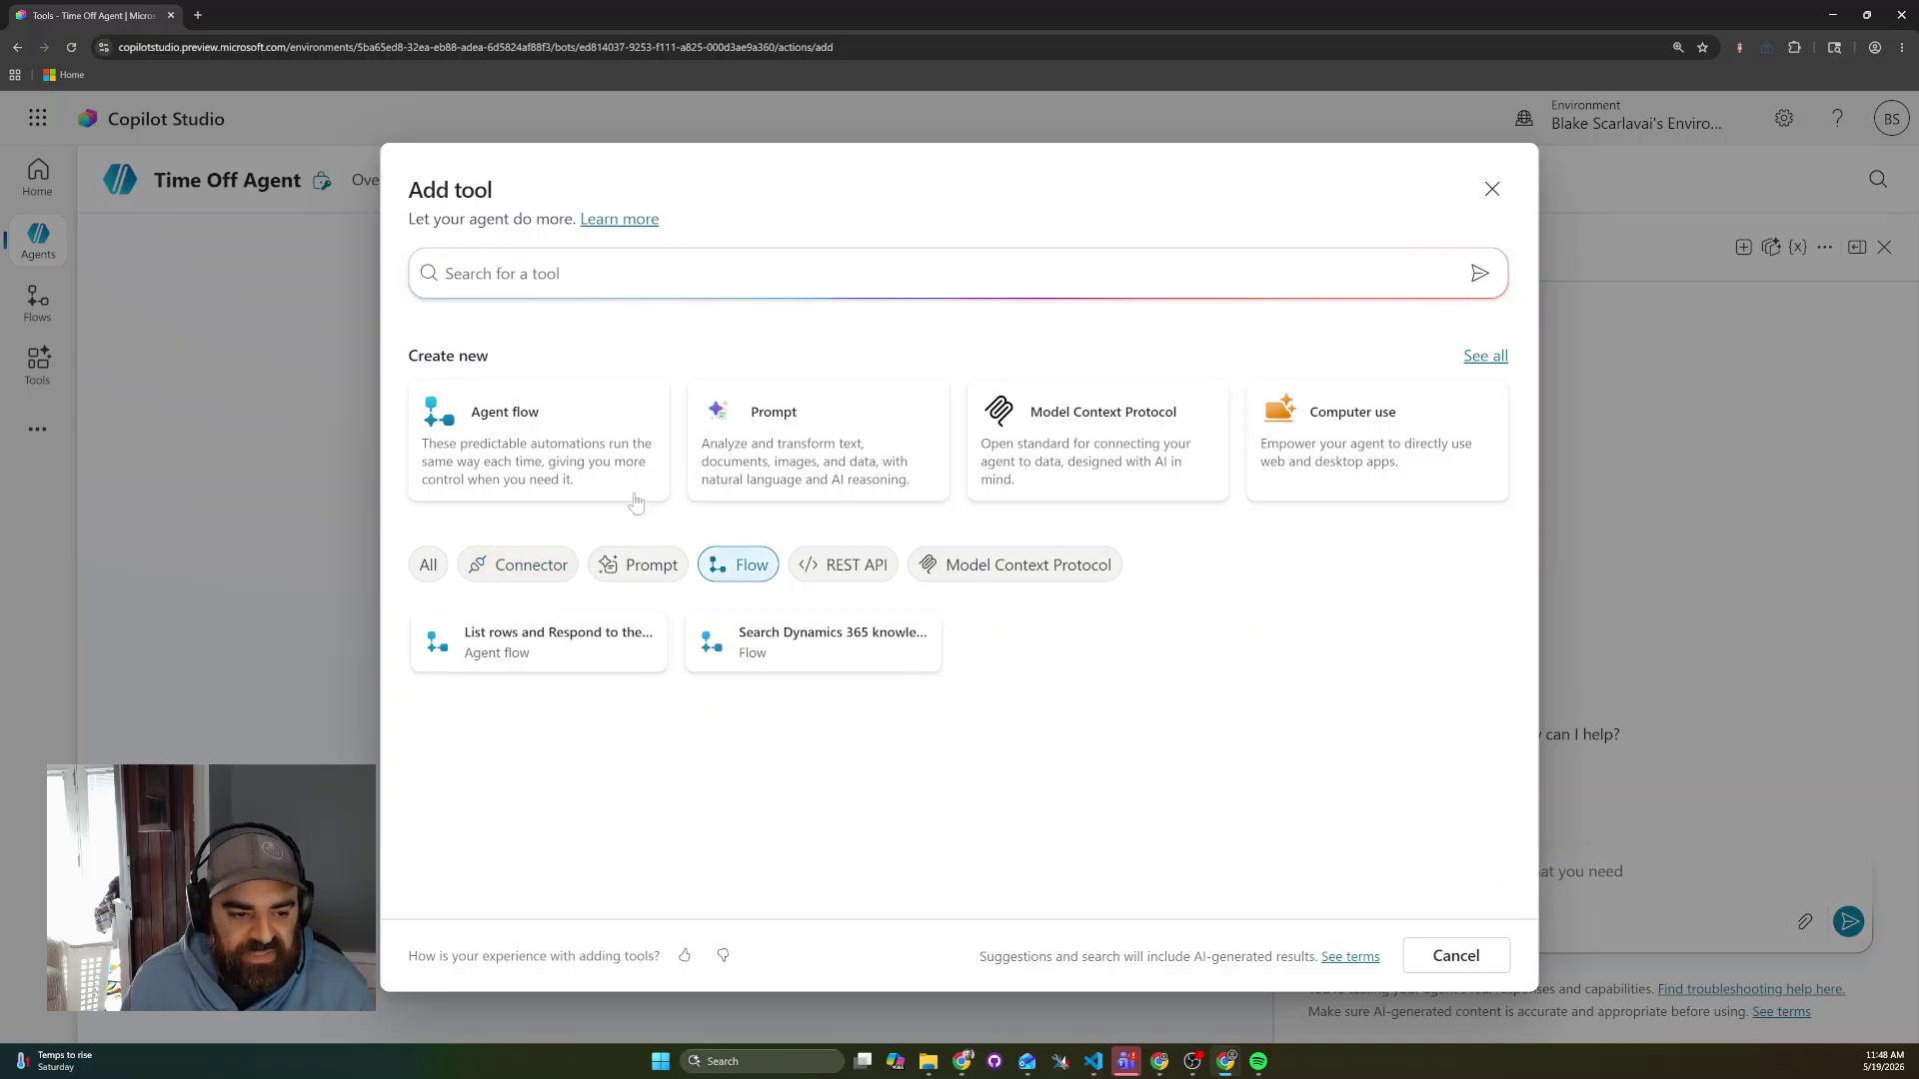
click(584, 668)
click(1285, 955)
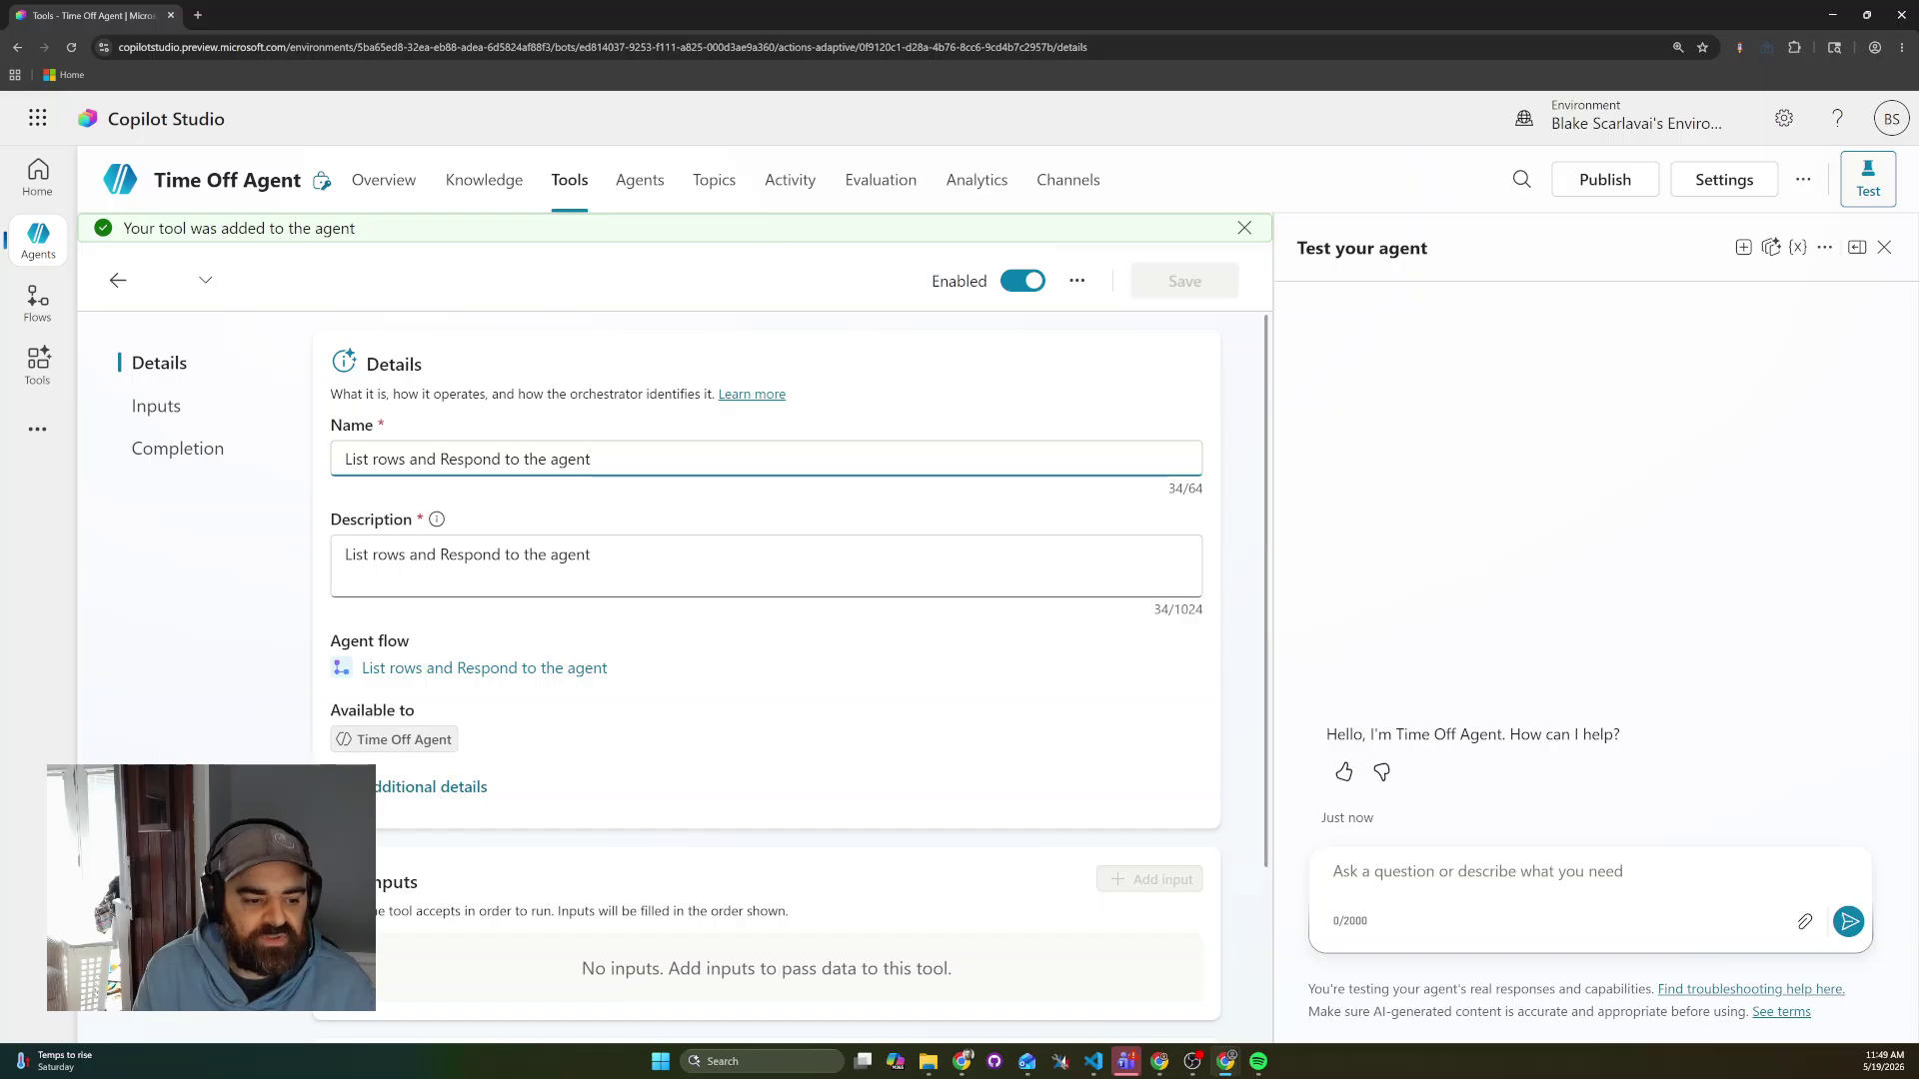
Set both the tool's name and its description to Get Time Off, and save the tool.
key(ctrl+a)
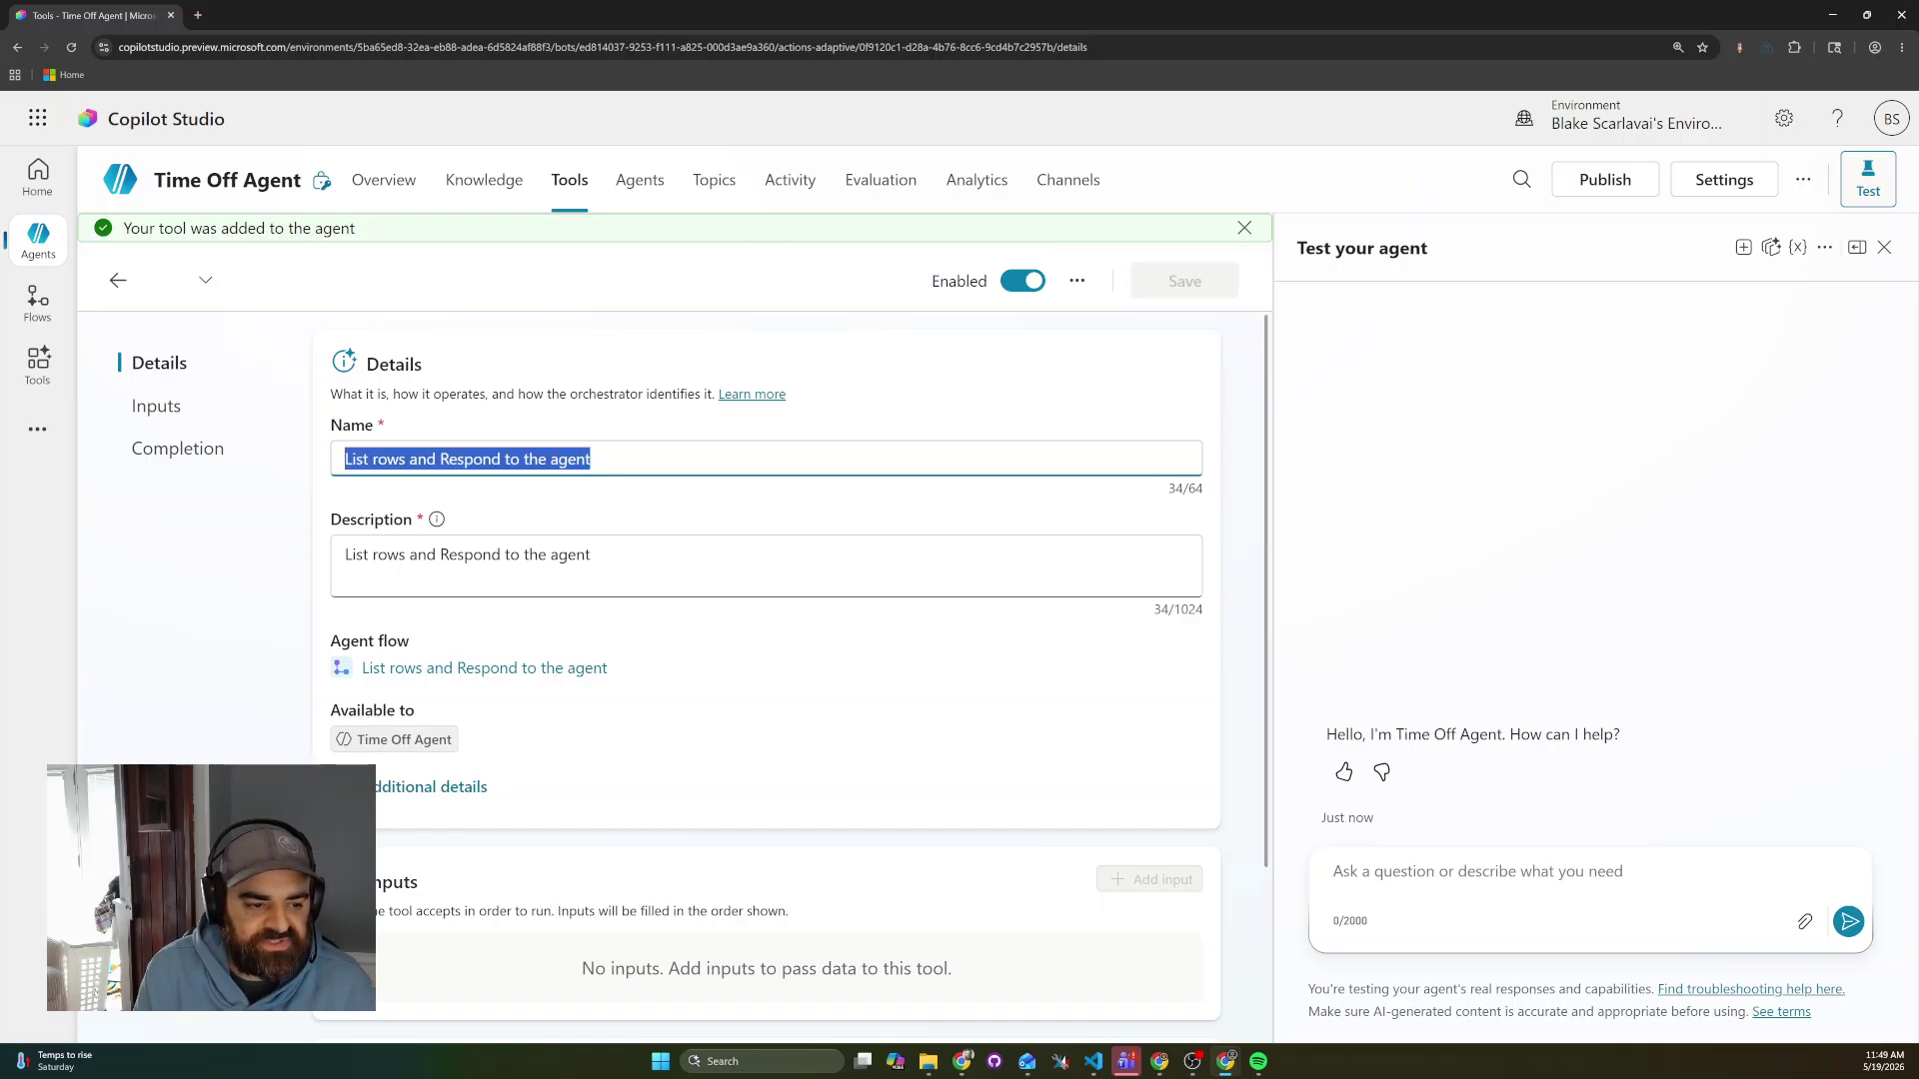
text(Get Time Off)
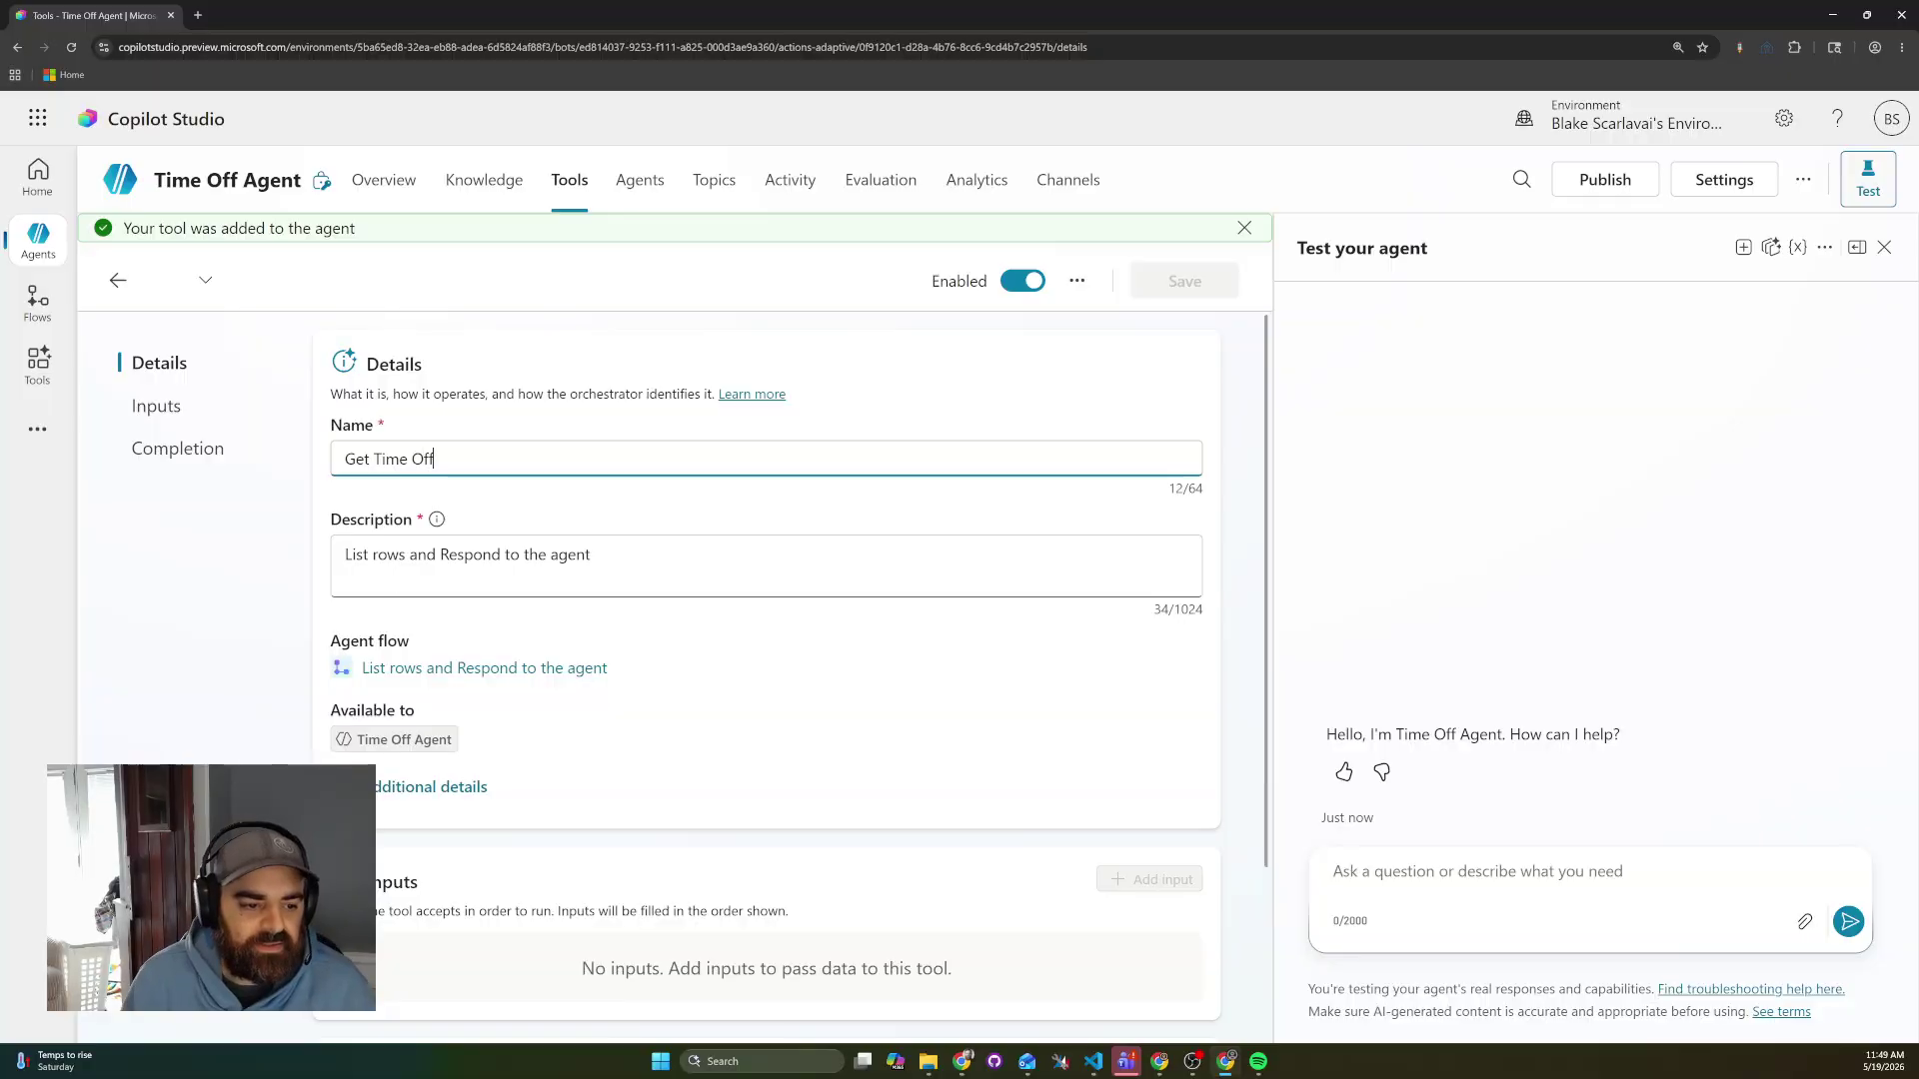
key(ctrl+a)
key(ctrl+c)
key(Tab)
key(ctrl+a)
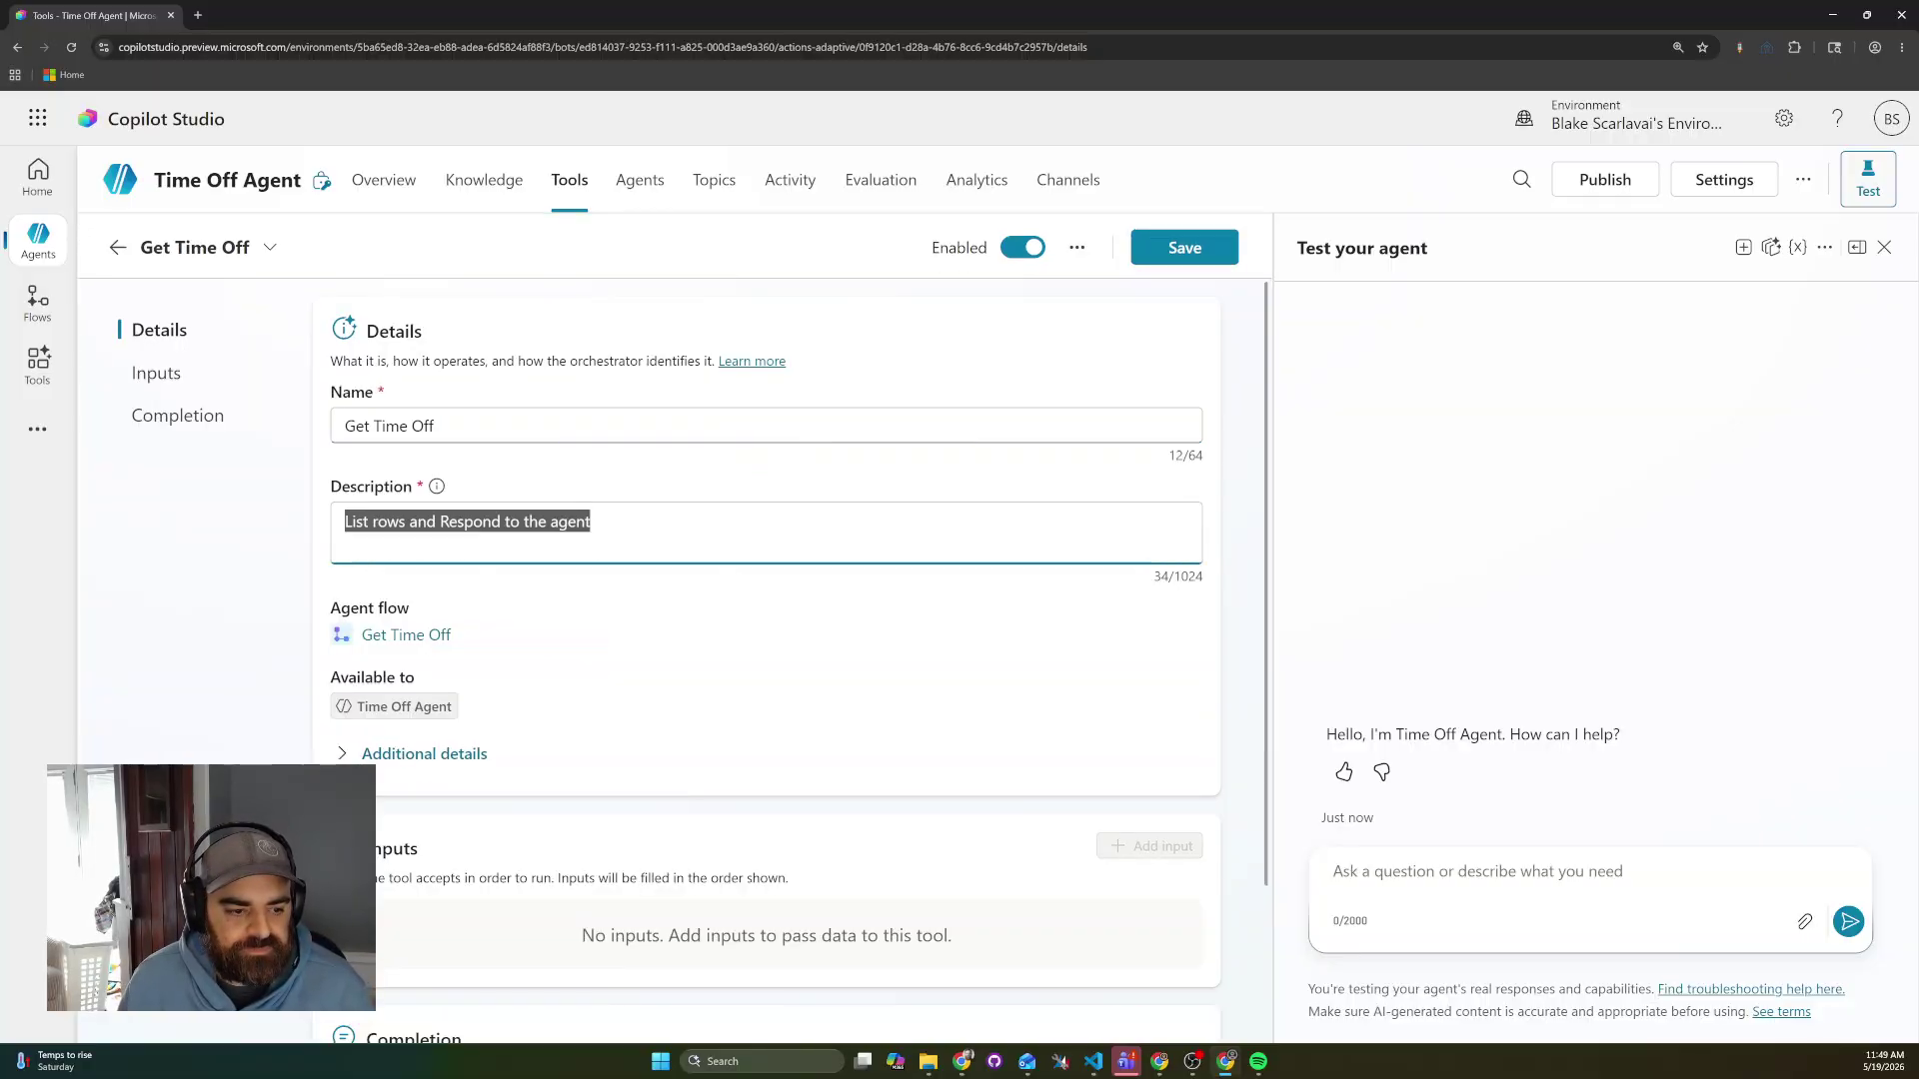
key(ctrl+v)
click(1205, 262)
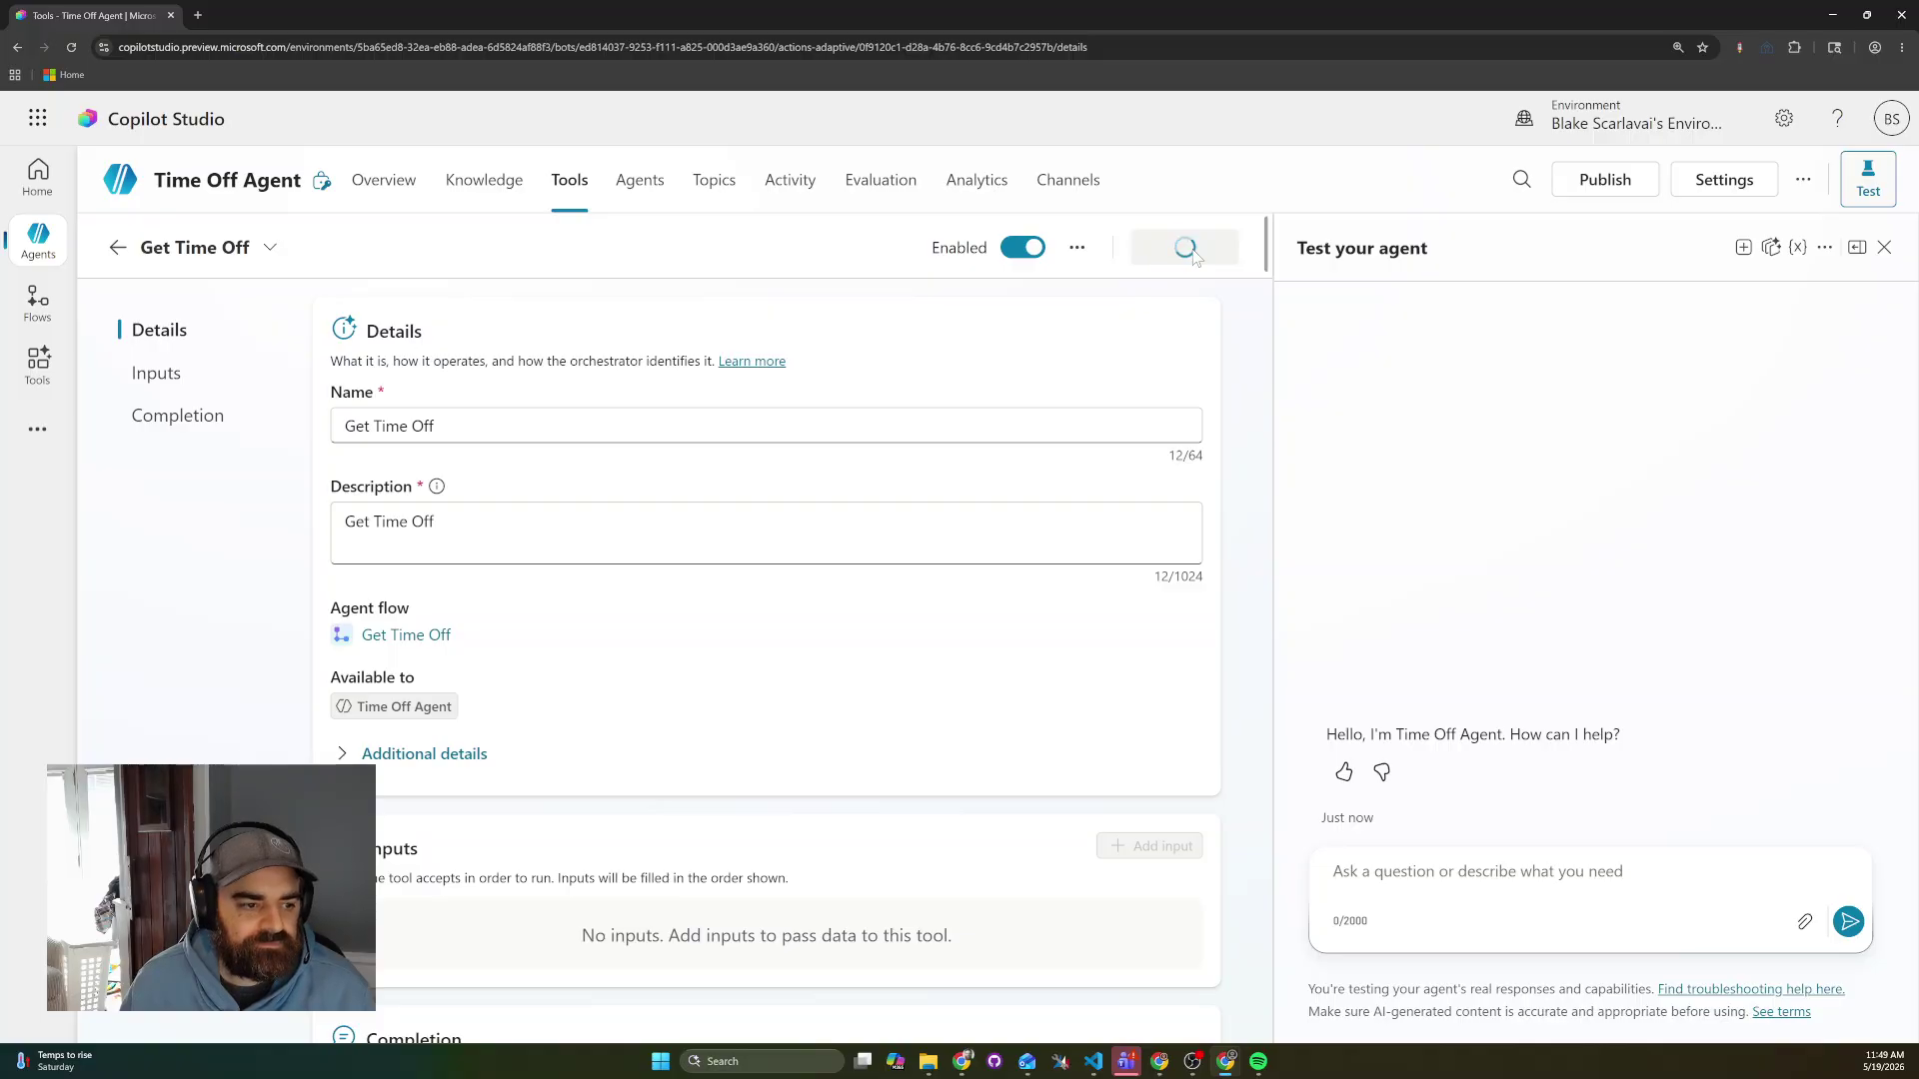
Test the Time Off Agent with the message "get time off records" and inspect the output of its Get Time Off call.
click(384, 181)
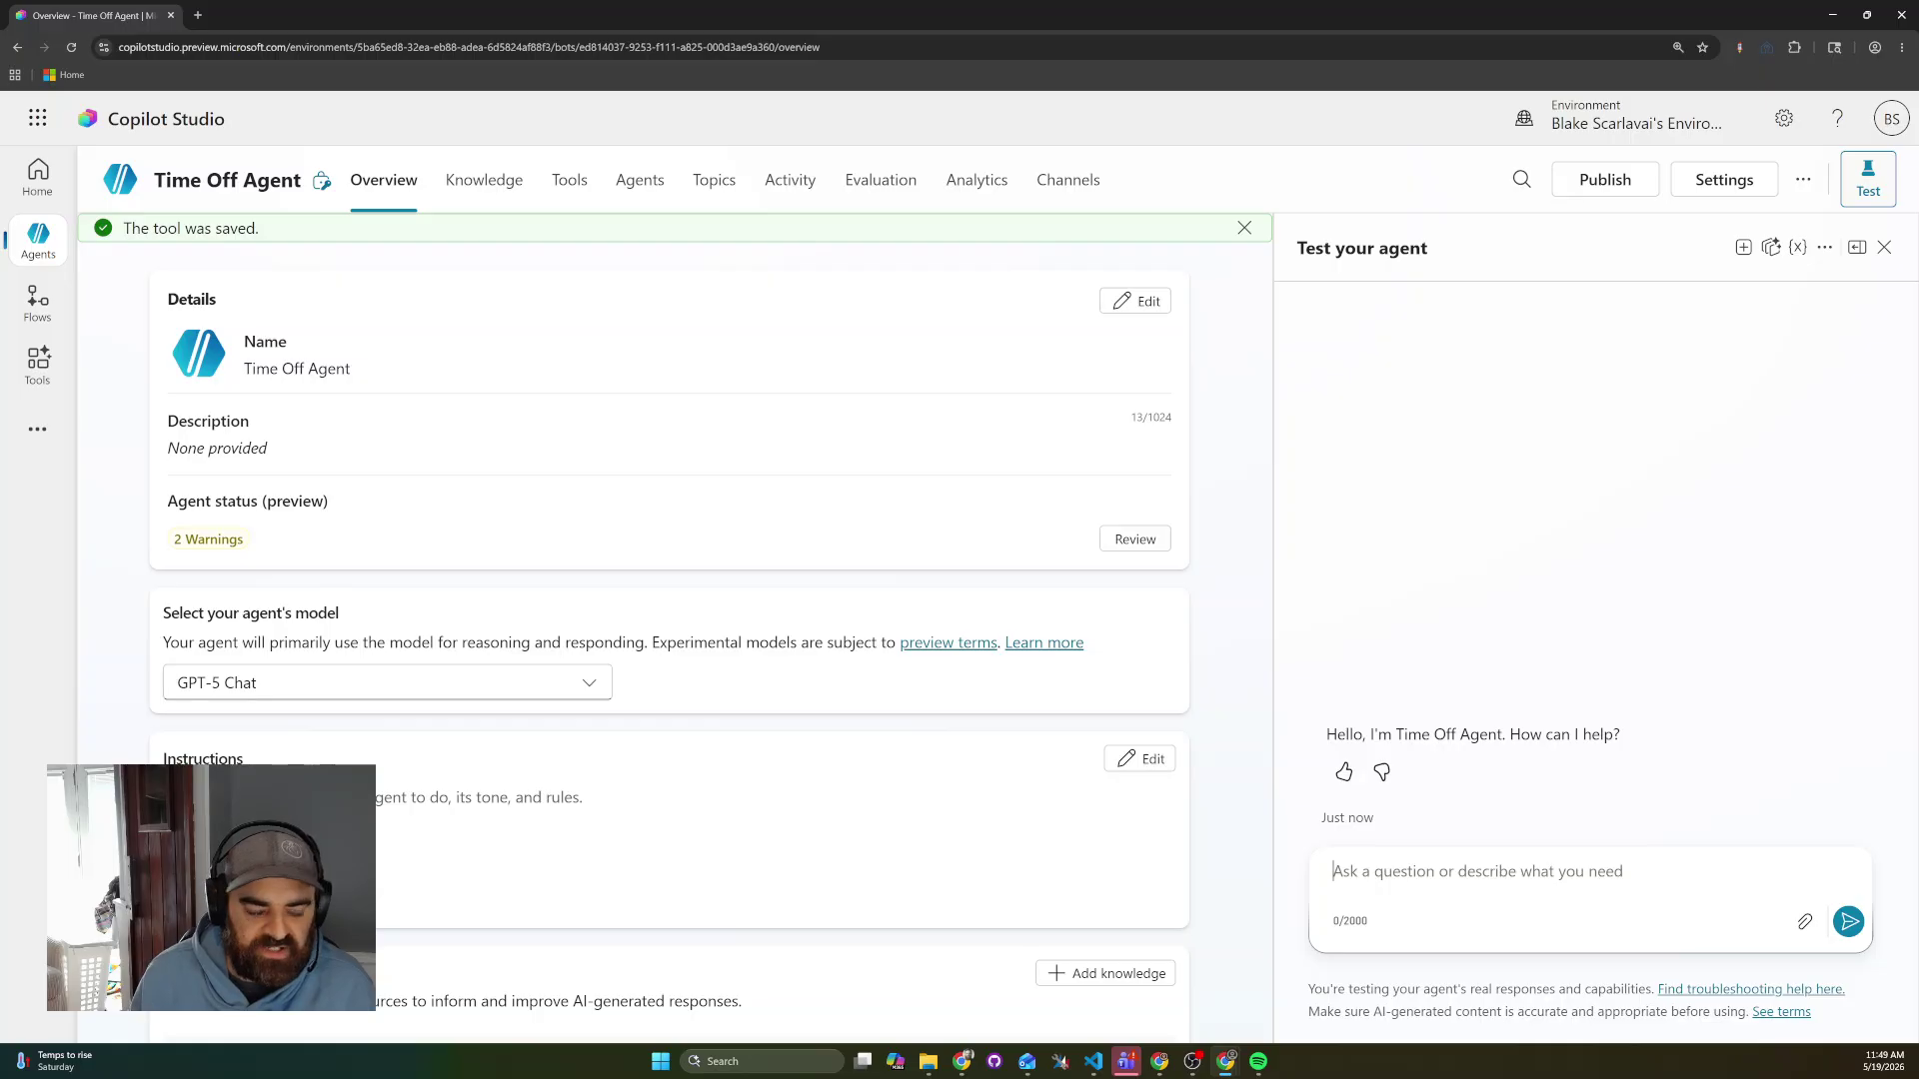
text(g)
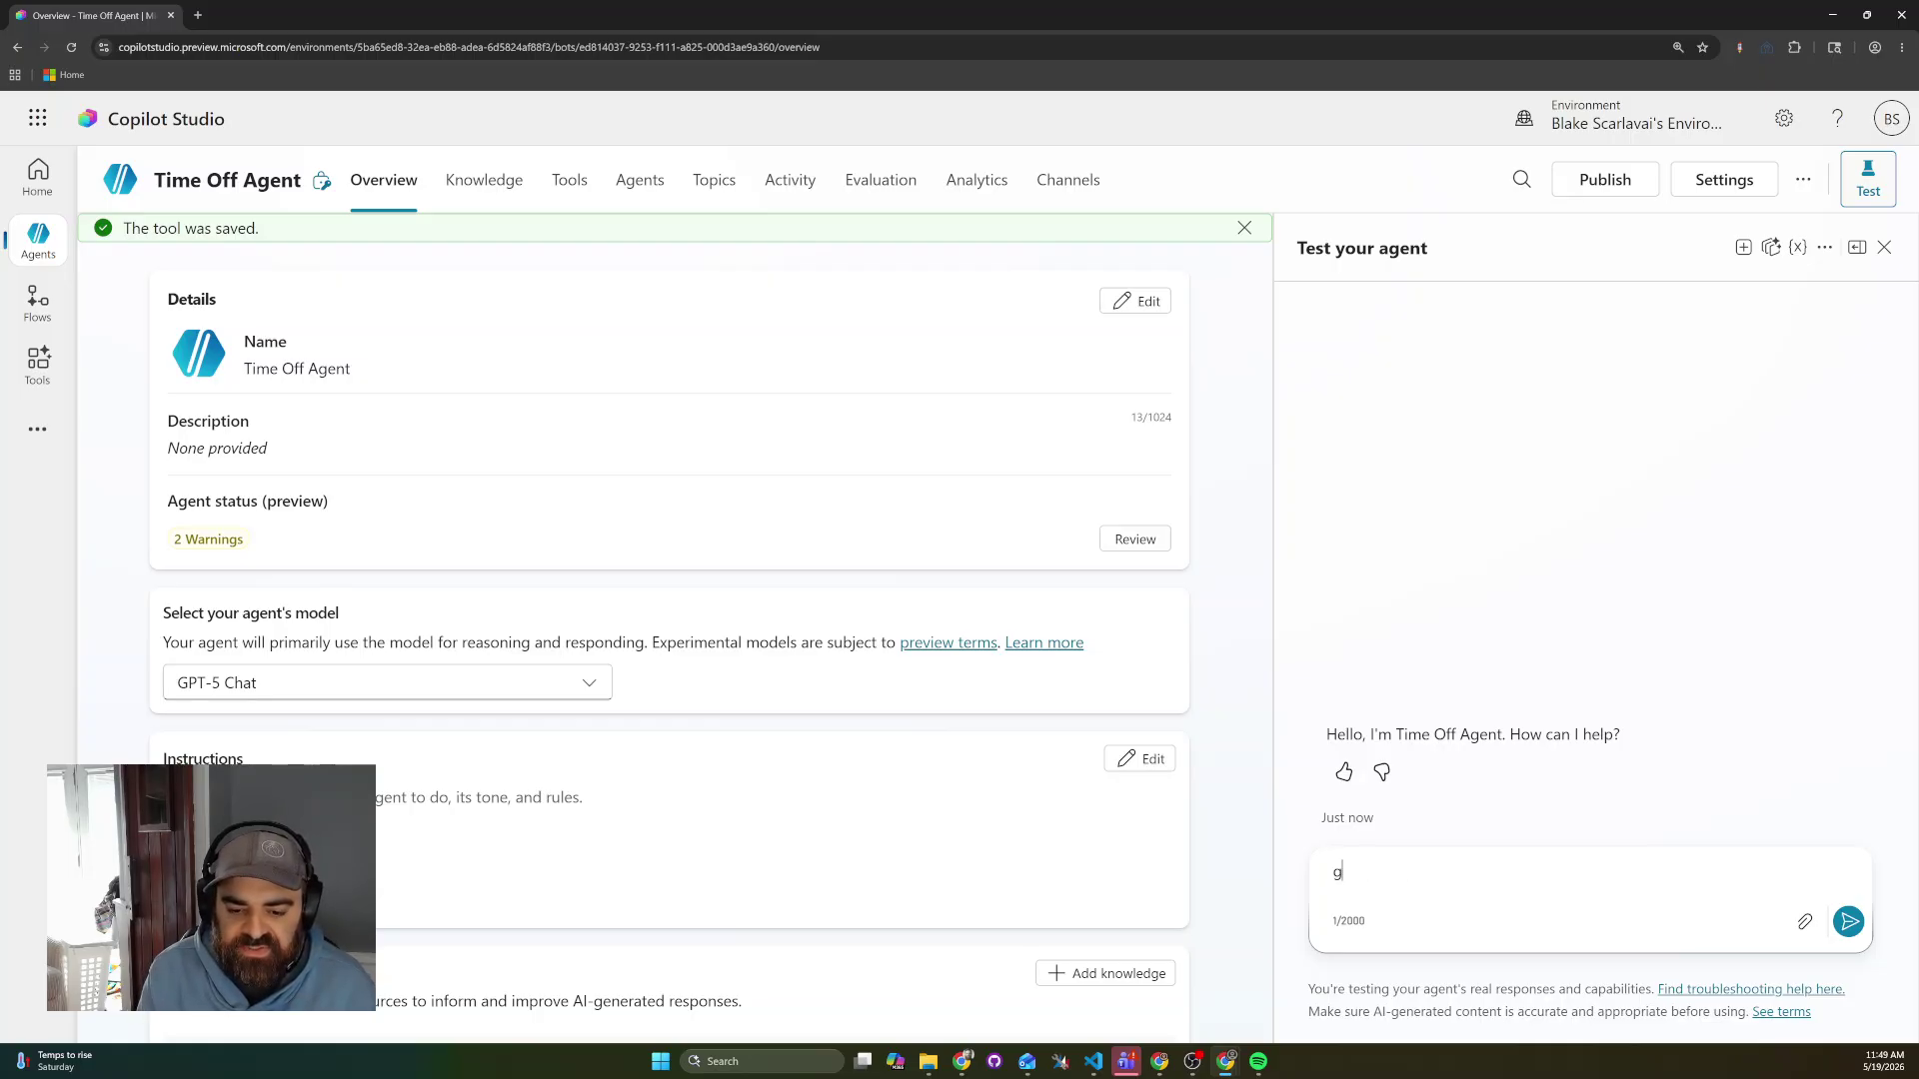
text(et time off records)
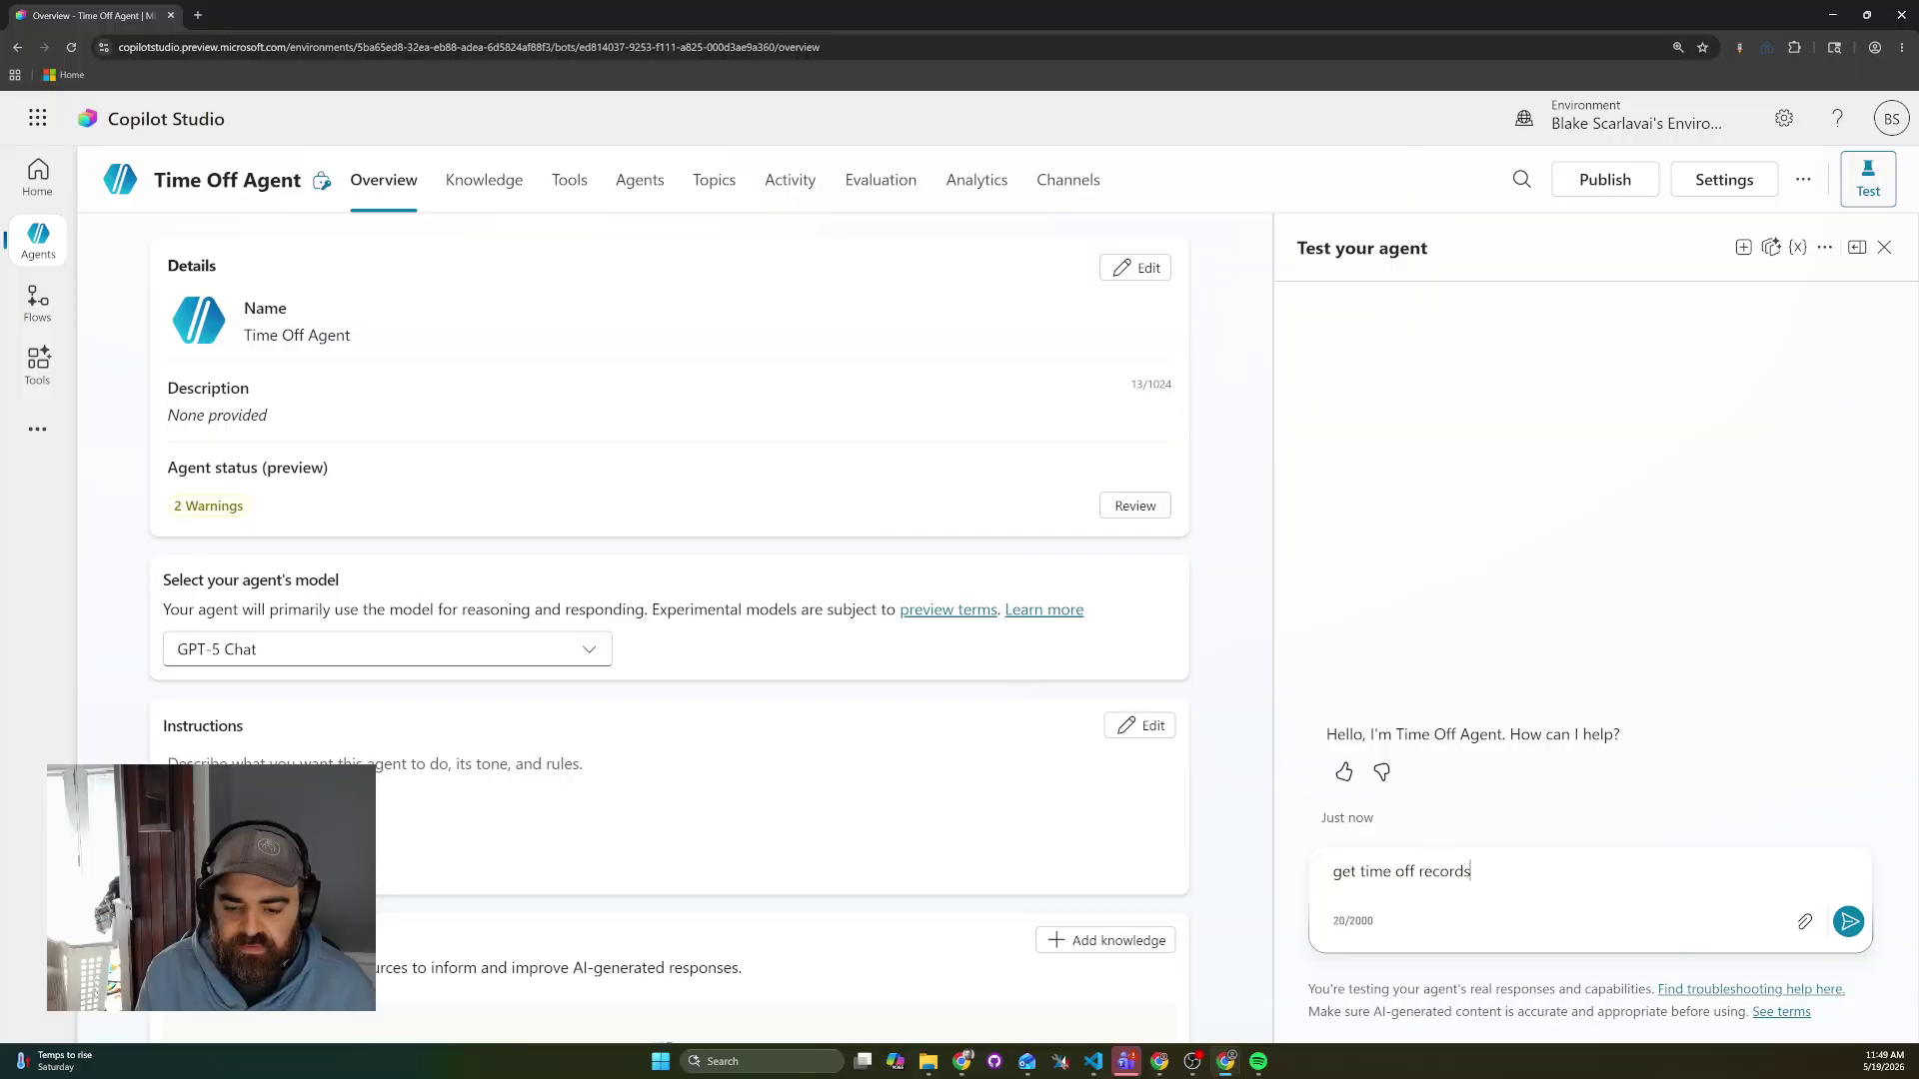
key(Return)
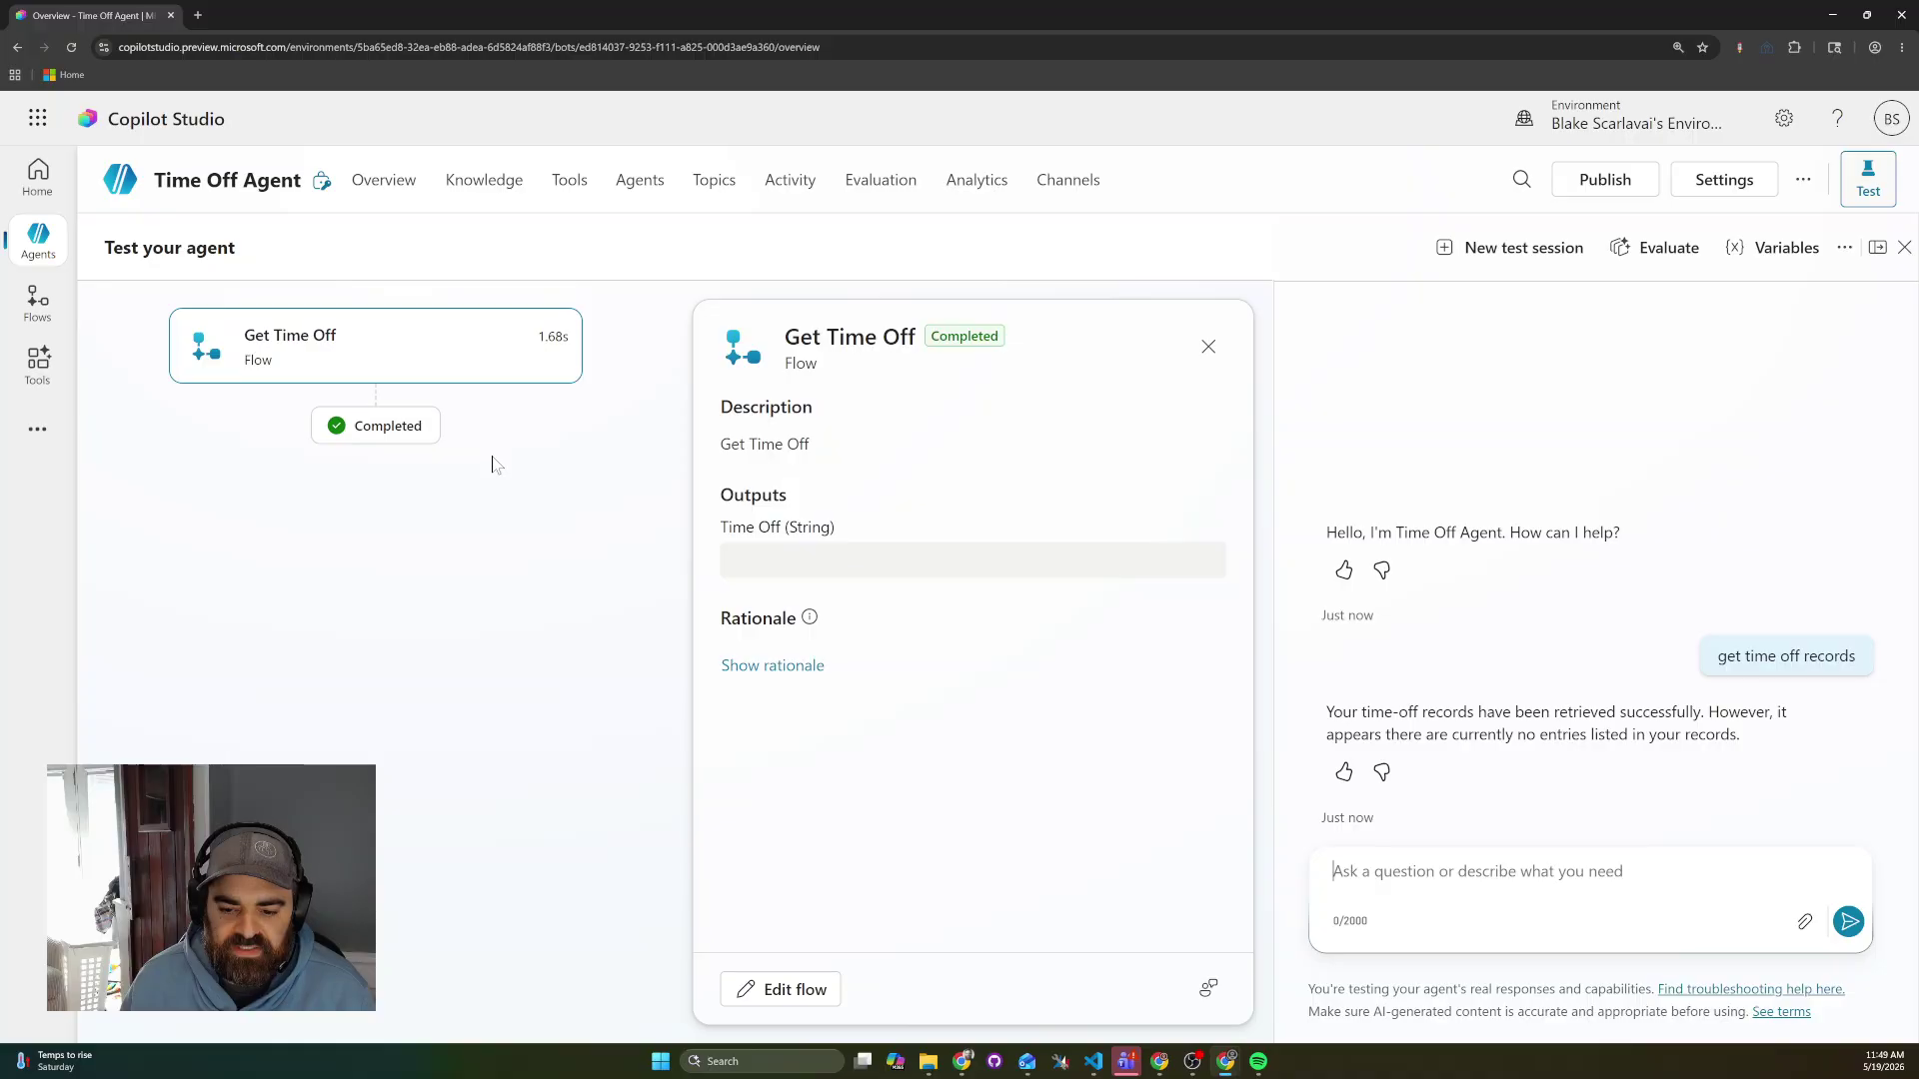
click(441, 364)
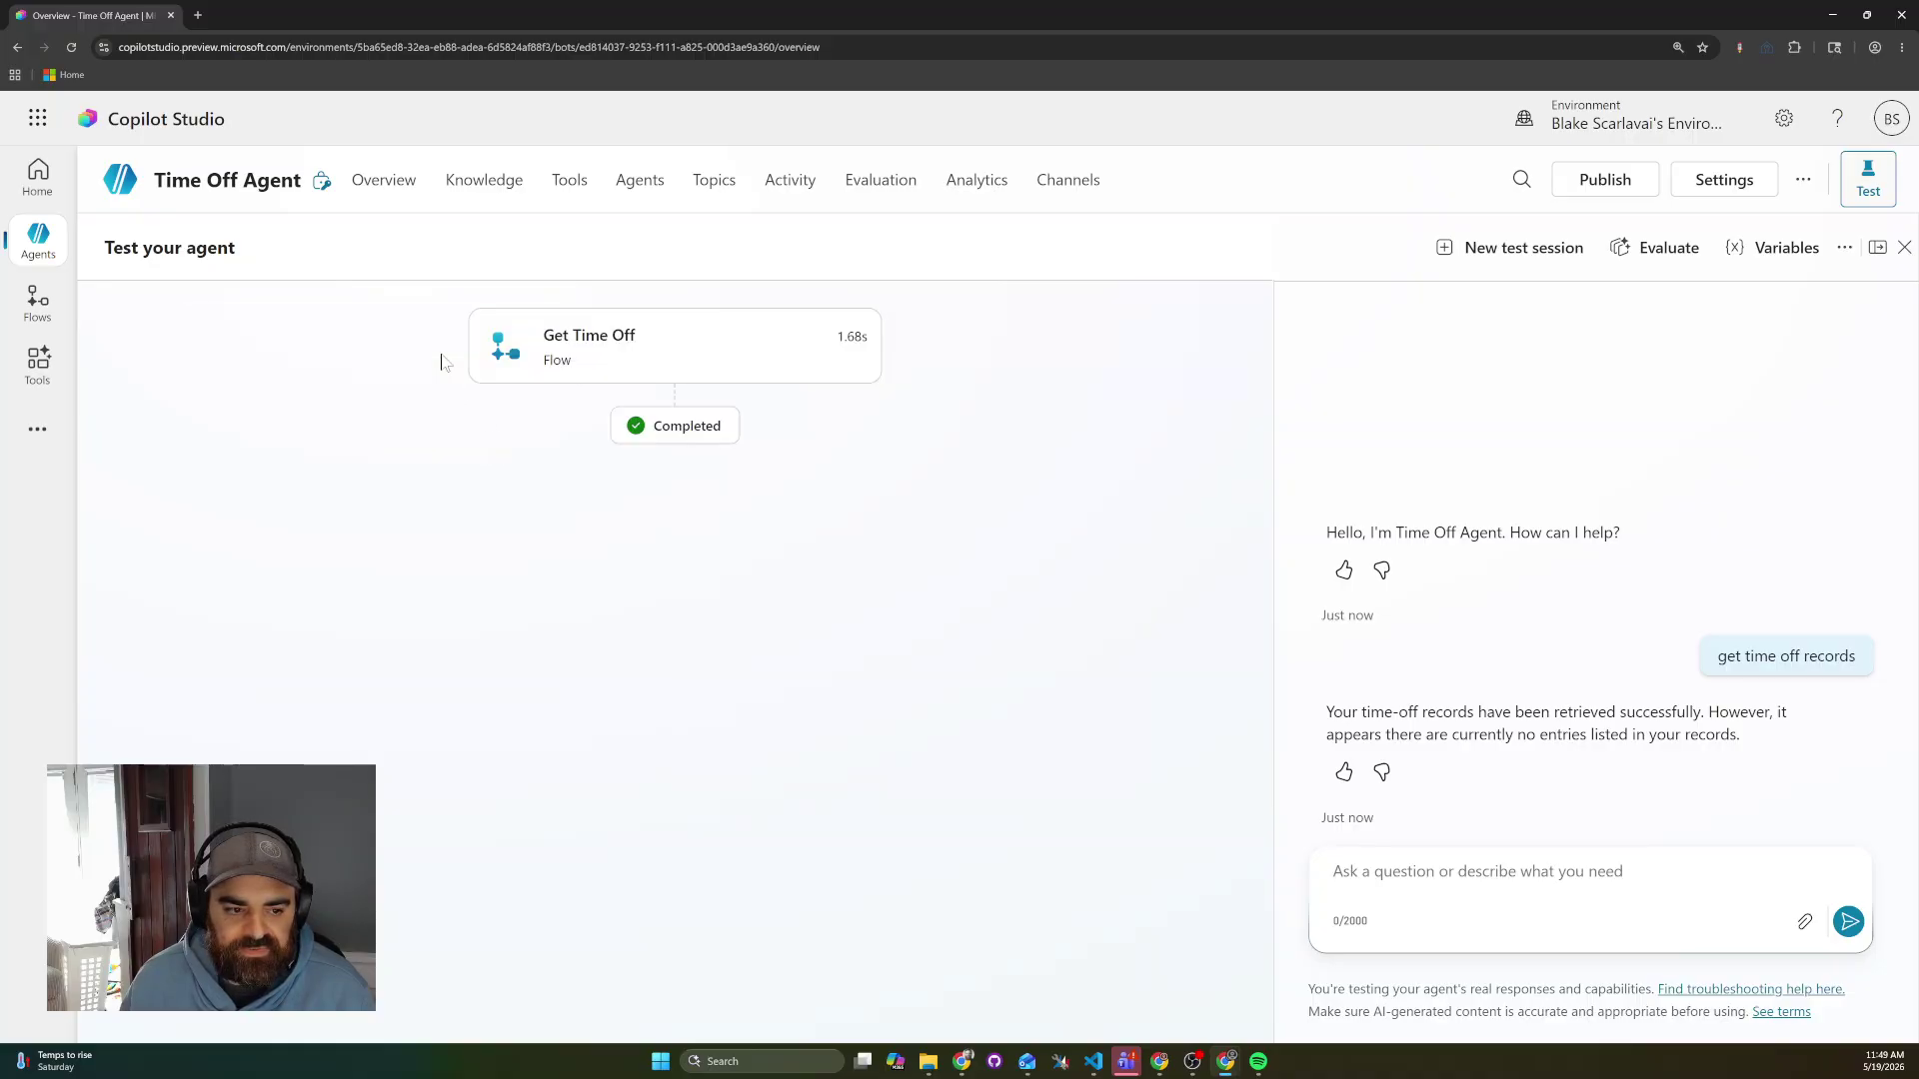
click(590, 379)
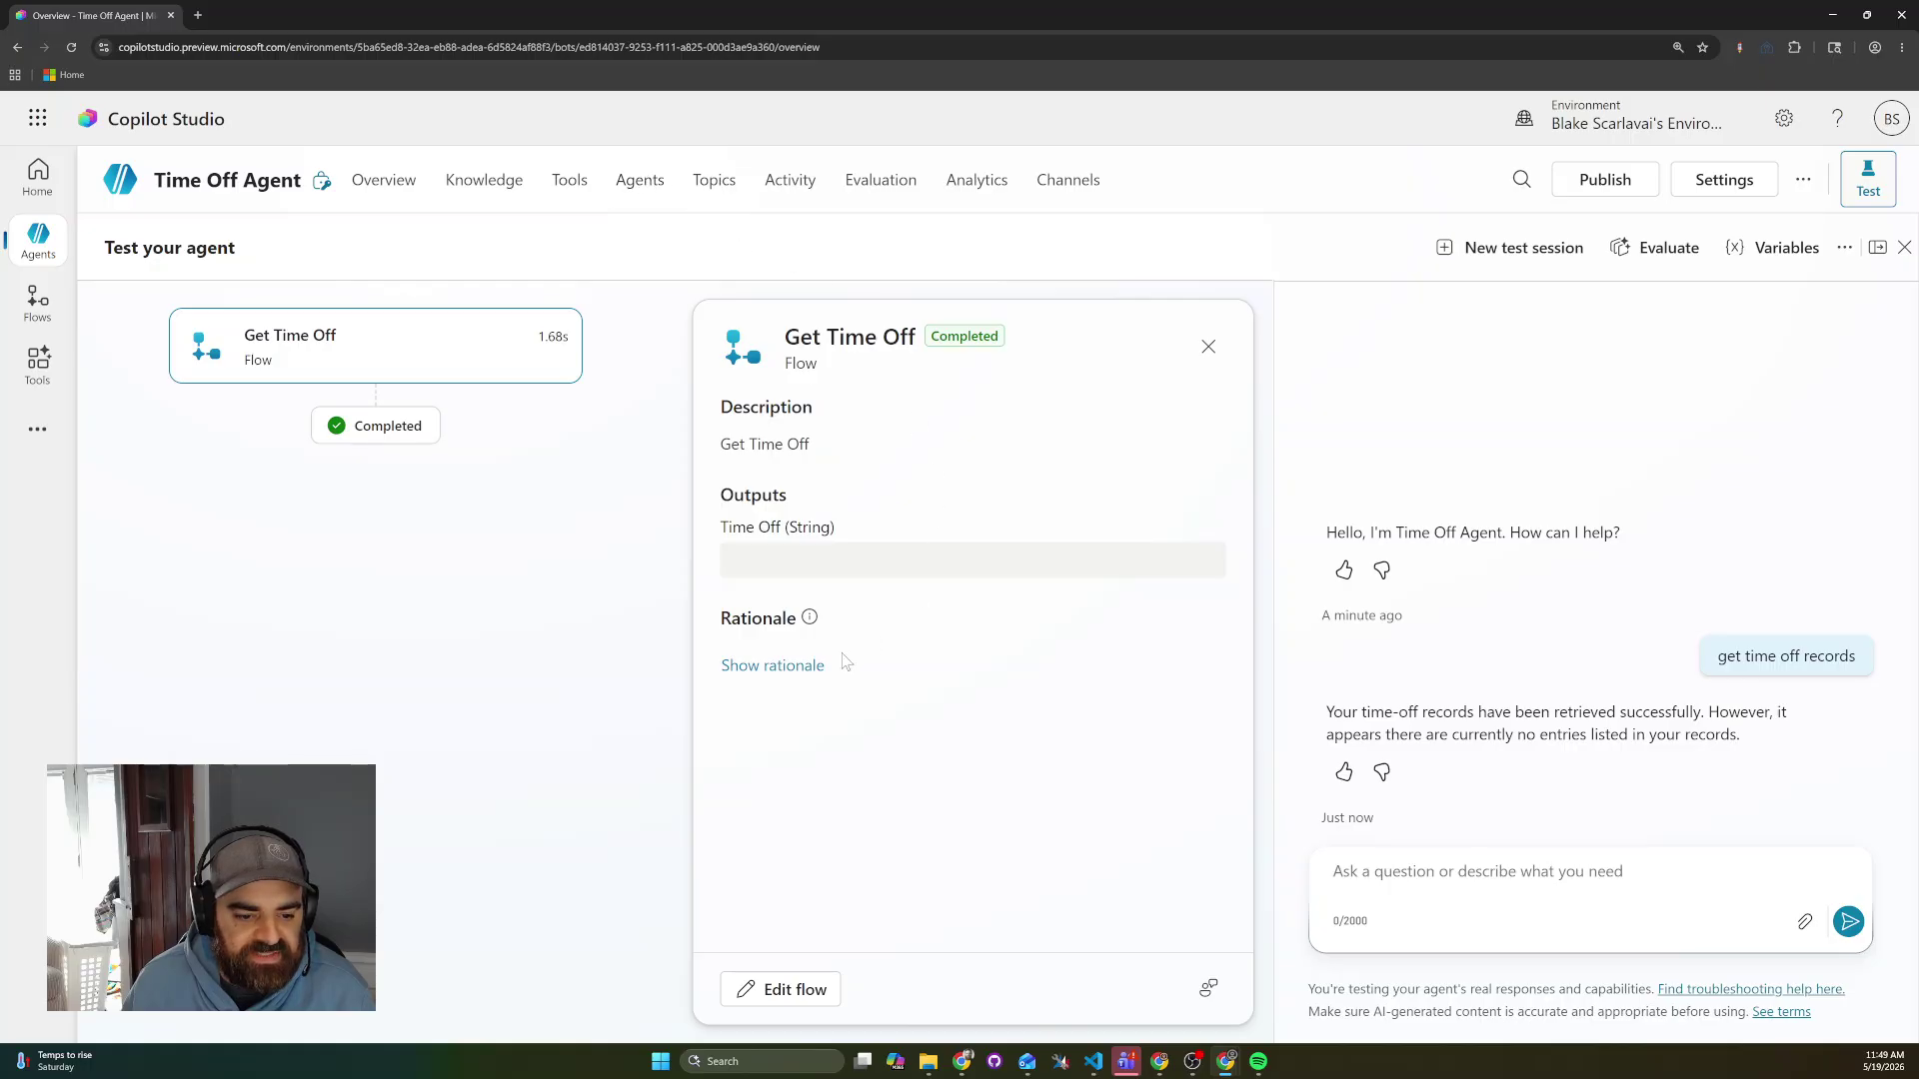
Open the latest run in the activity history of the List rows and Respond to the agent workflow.
click(803, 1002)
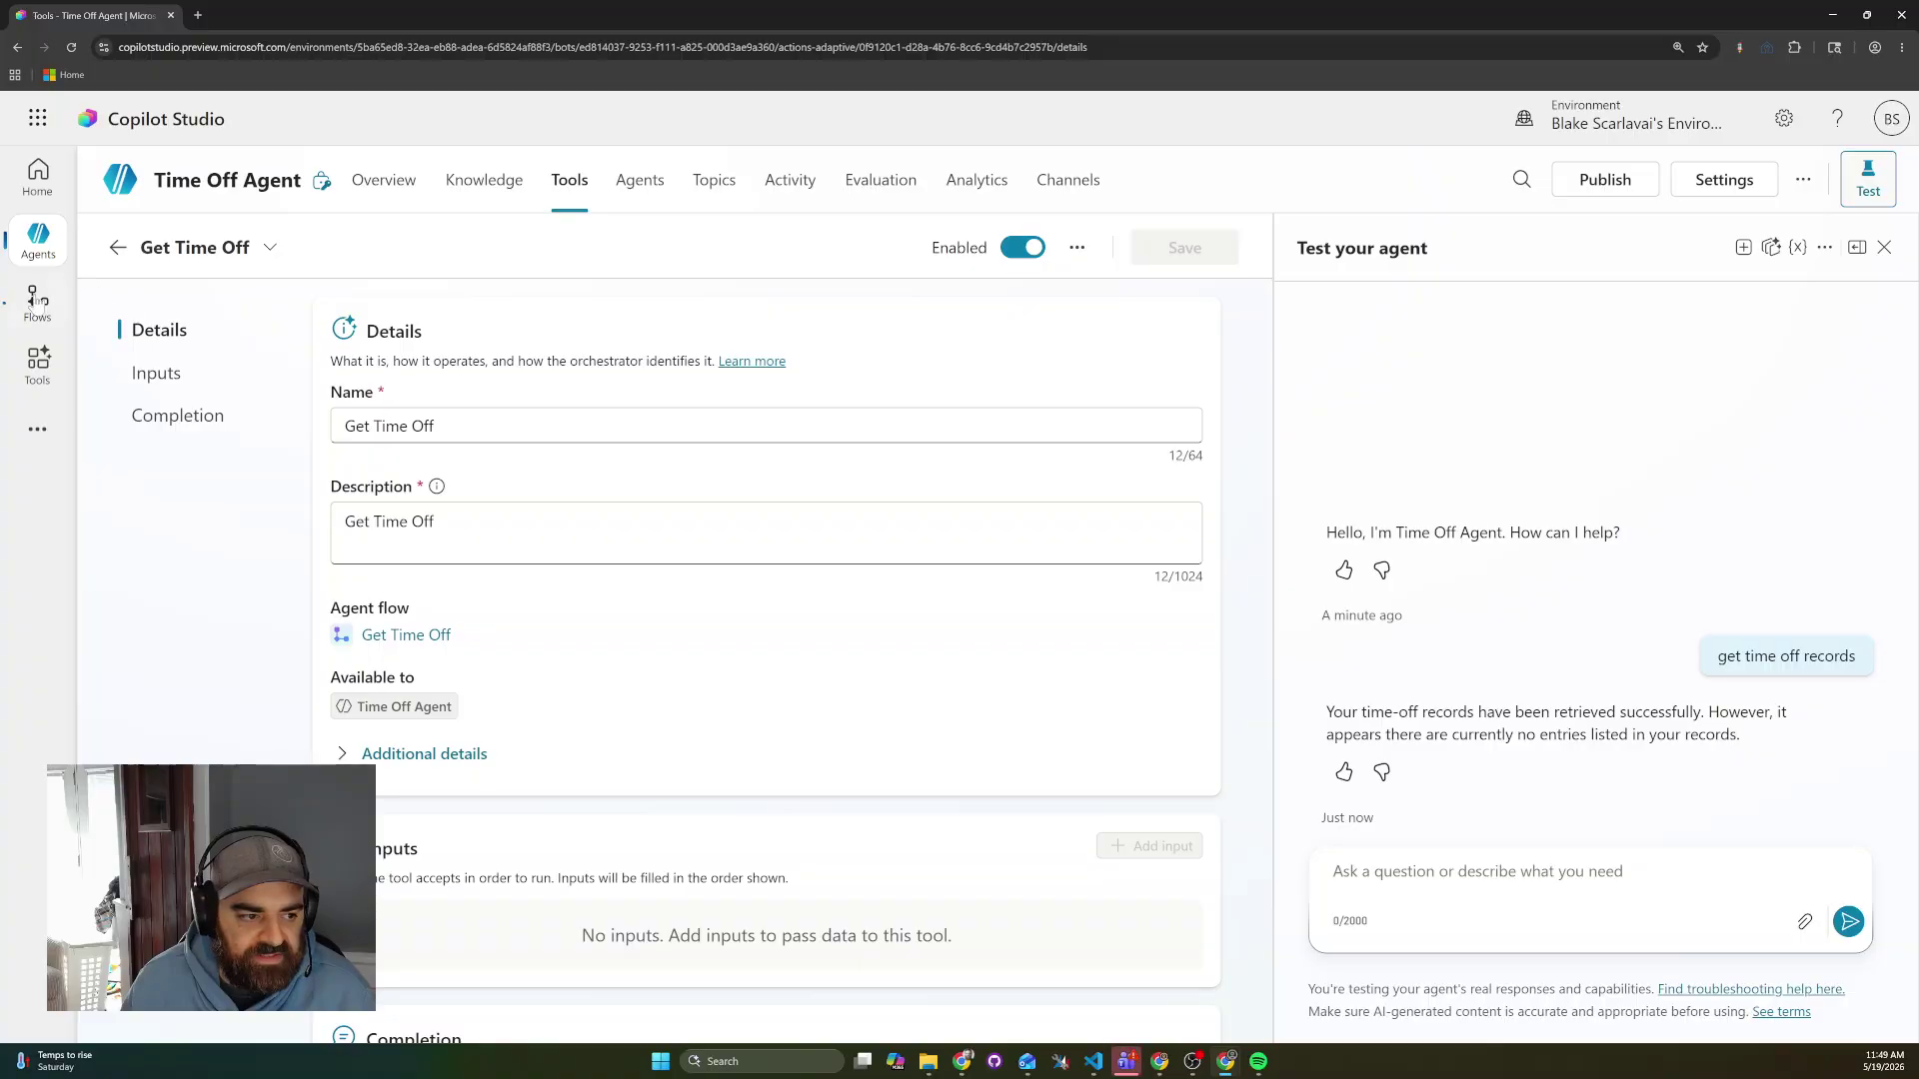
click(35, 298)
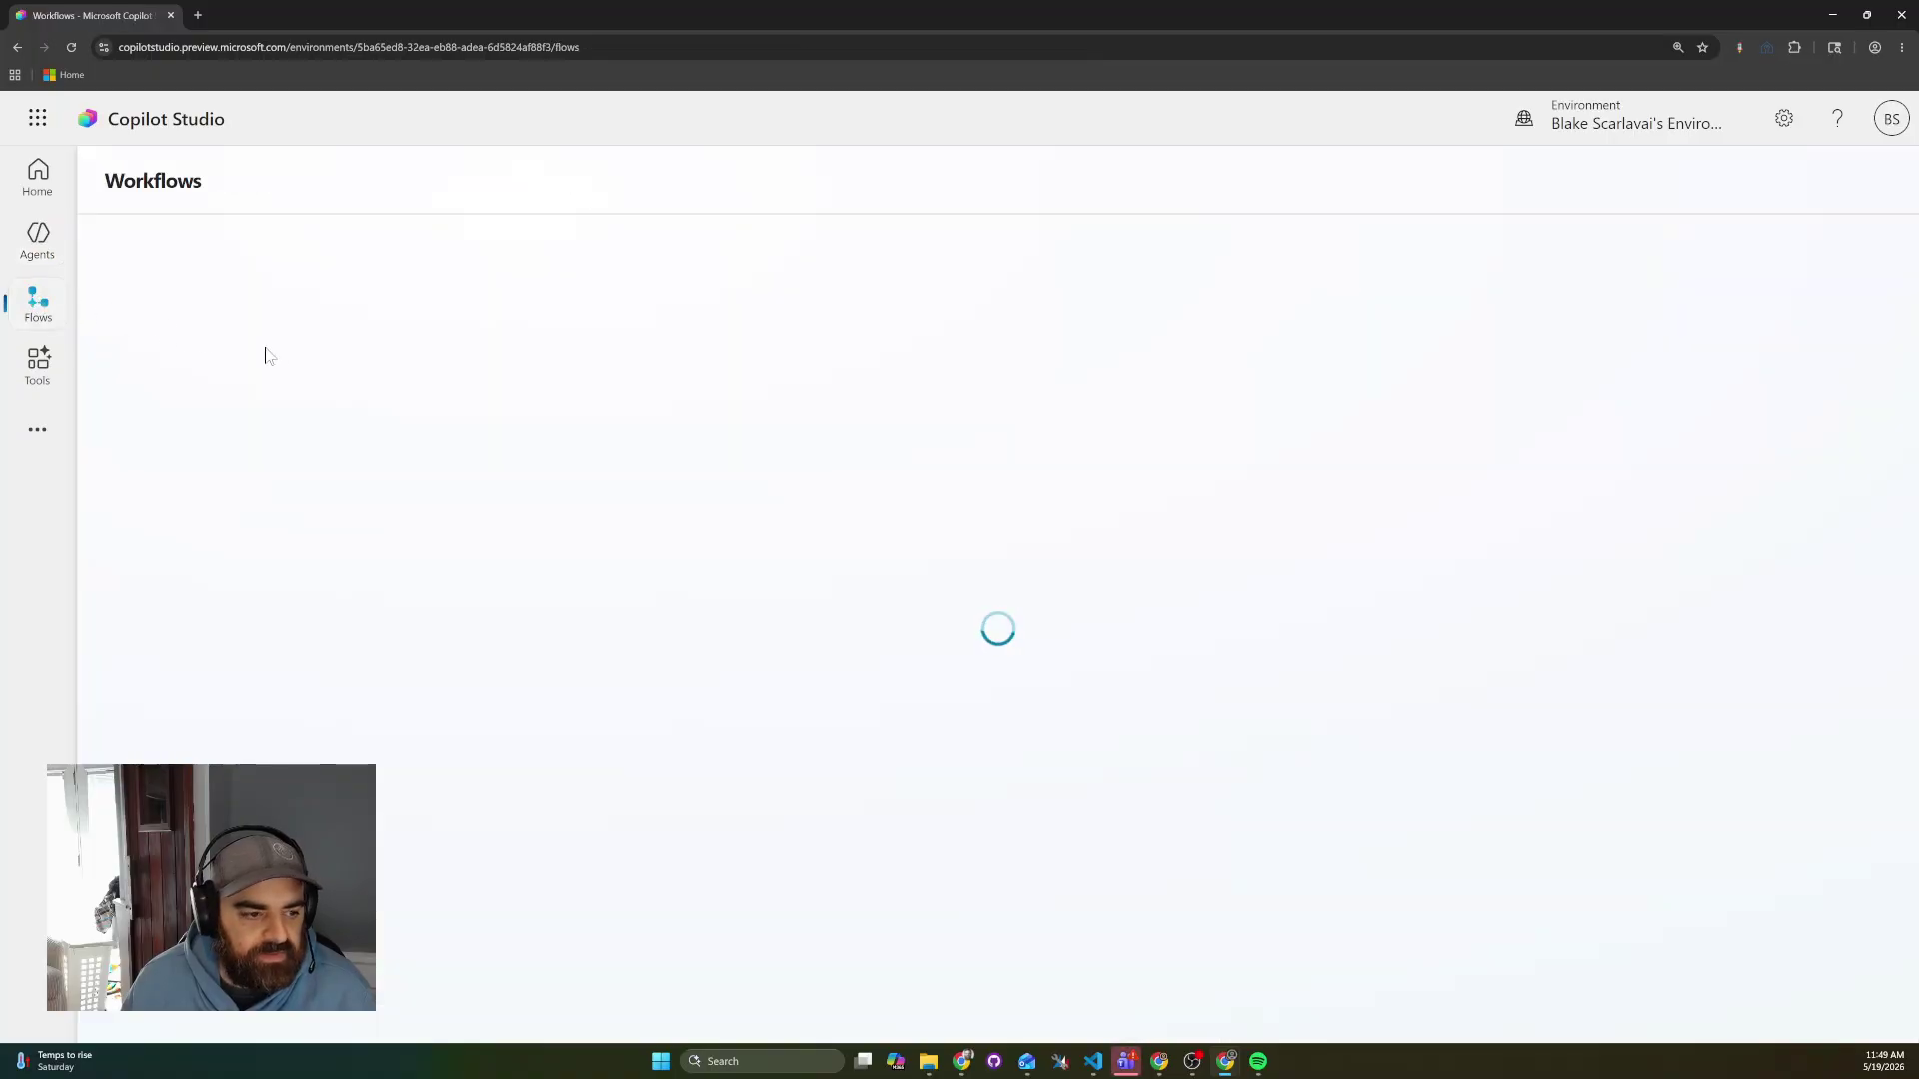
click(268, 526)
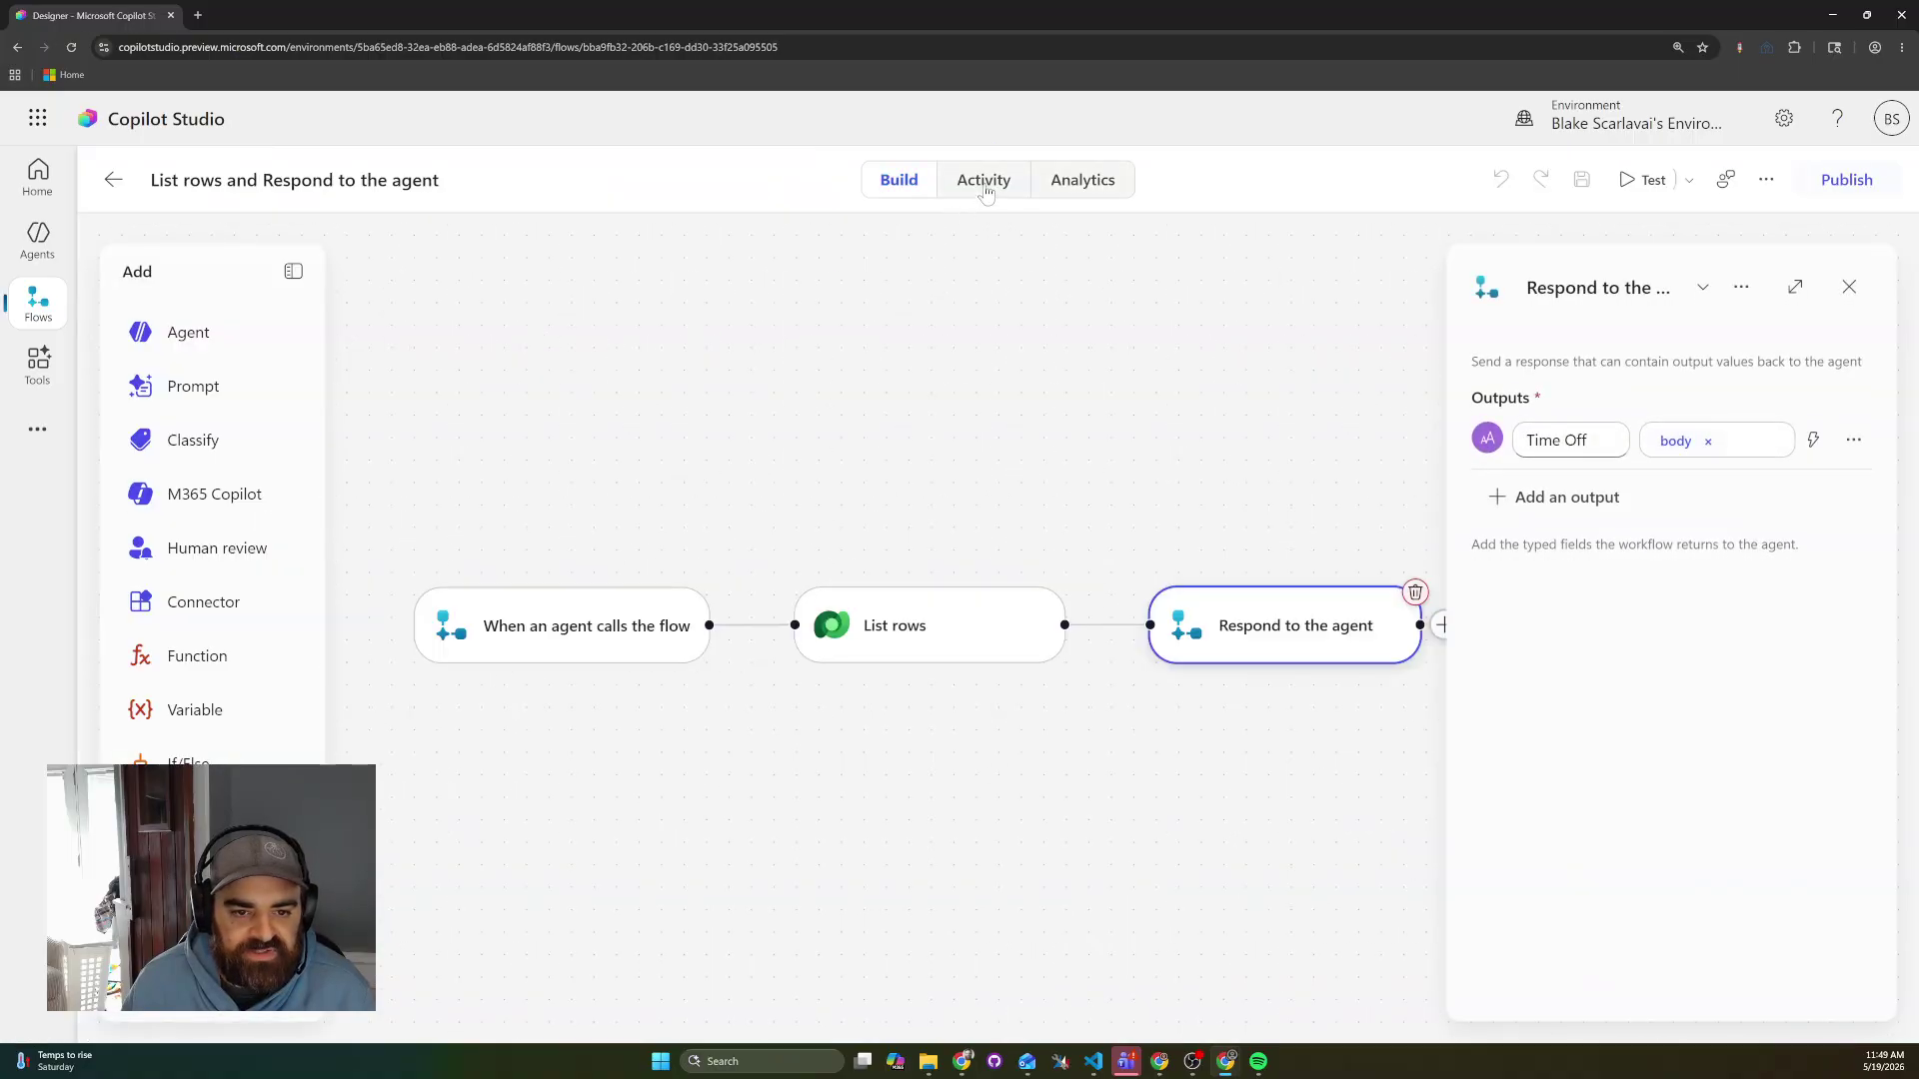
click(984, 182)
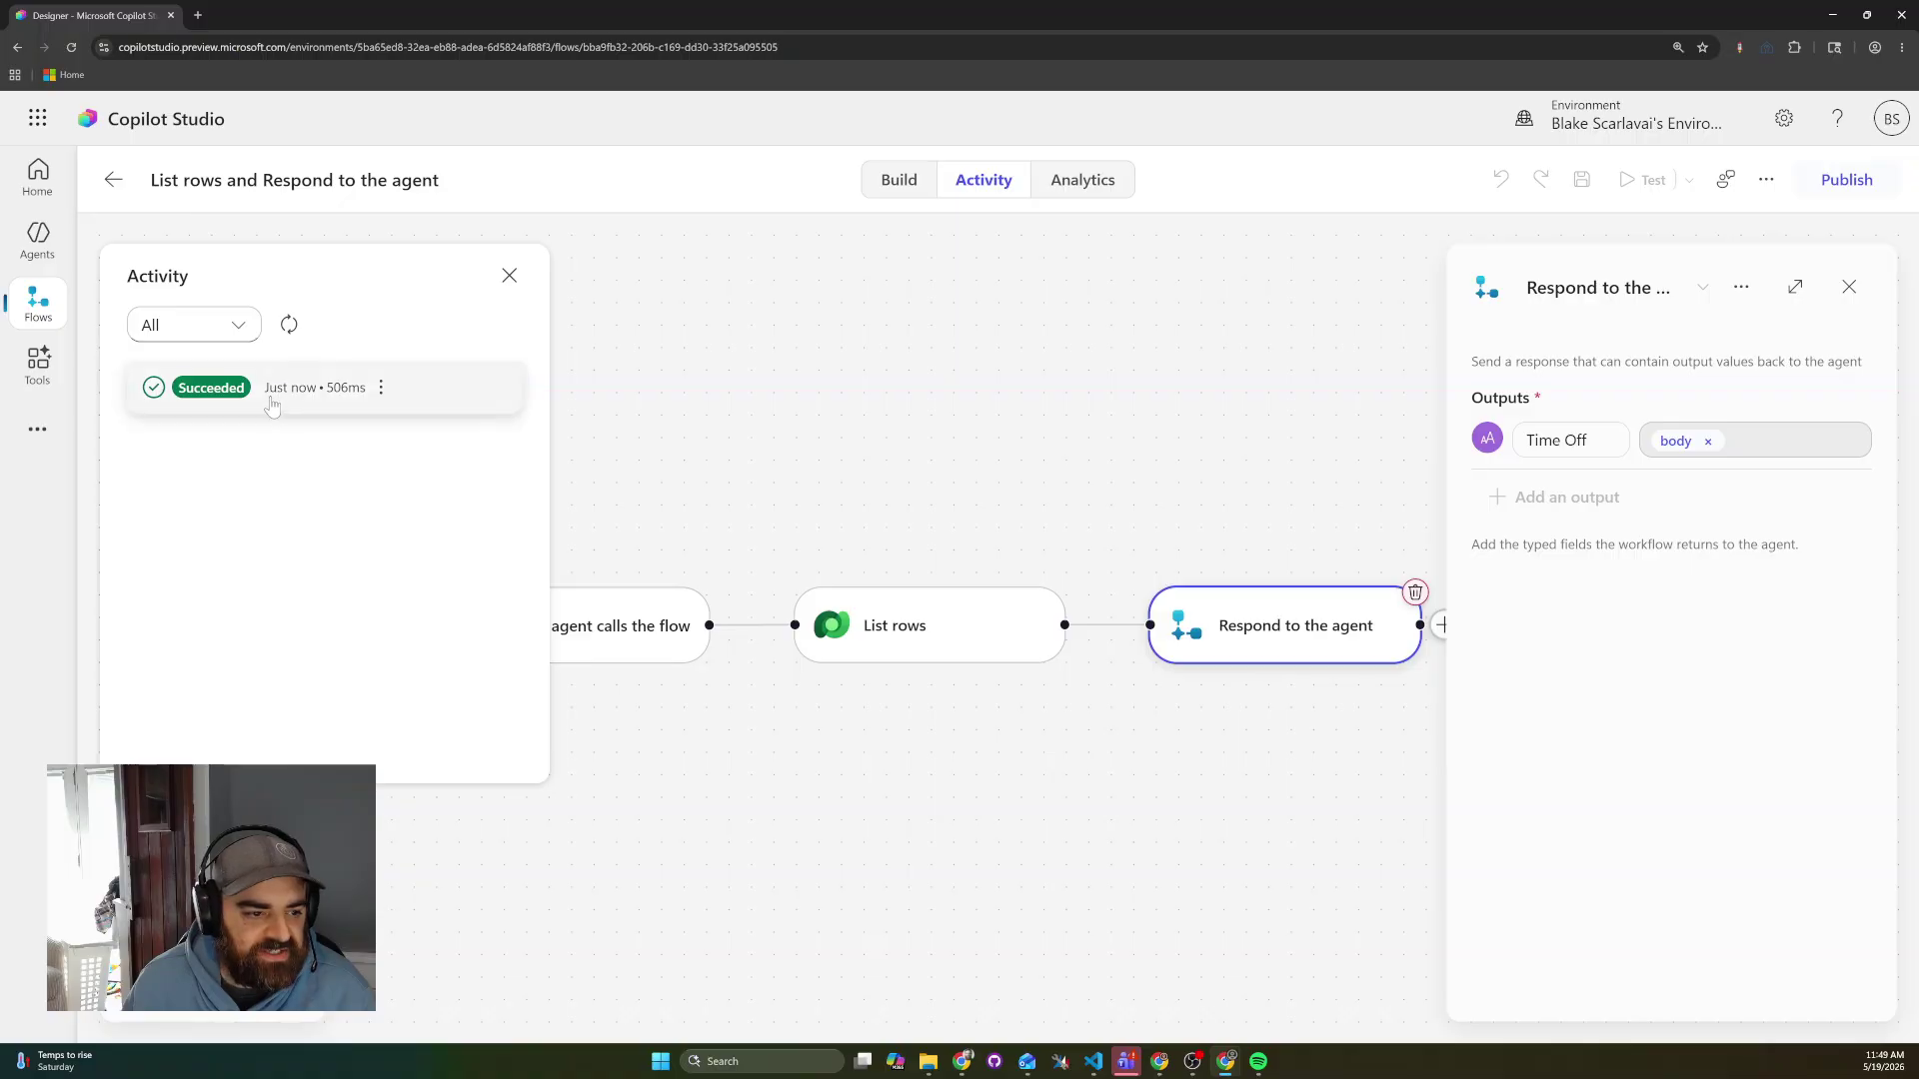
click(270, 399)
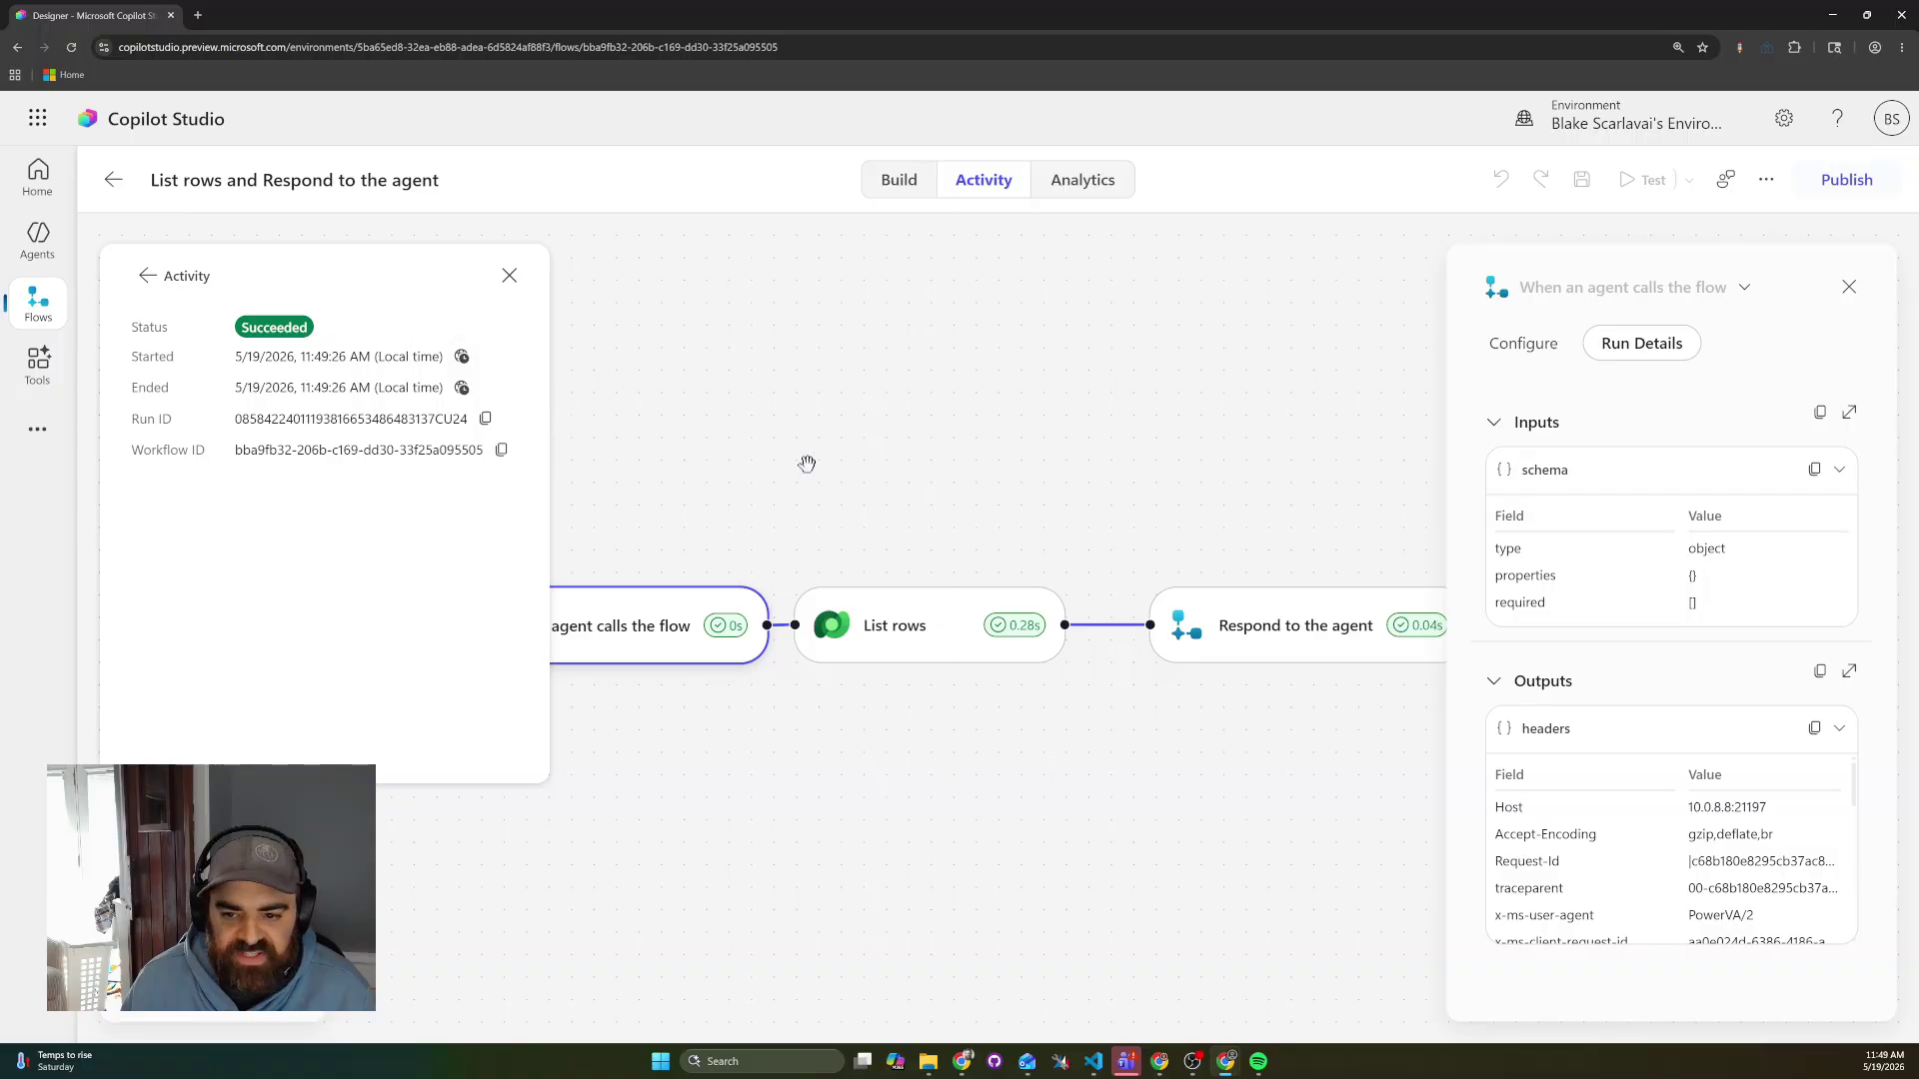
Examine the run details of the trigger and List rows nodes, including the List rows inputs, headers and body output.
click(1181, 468)
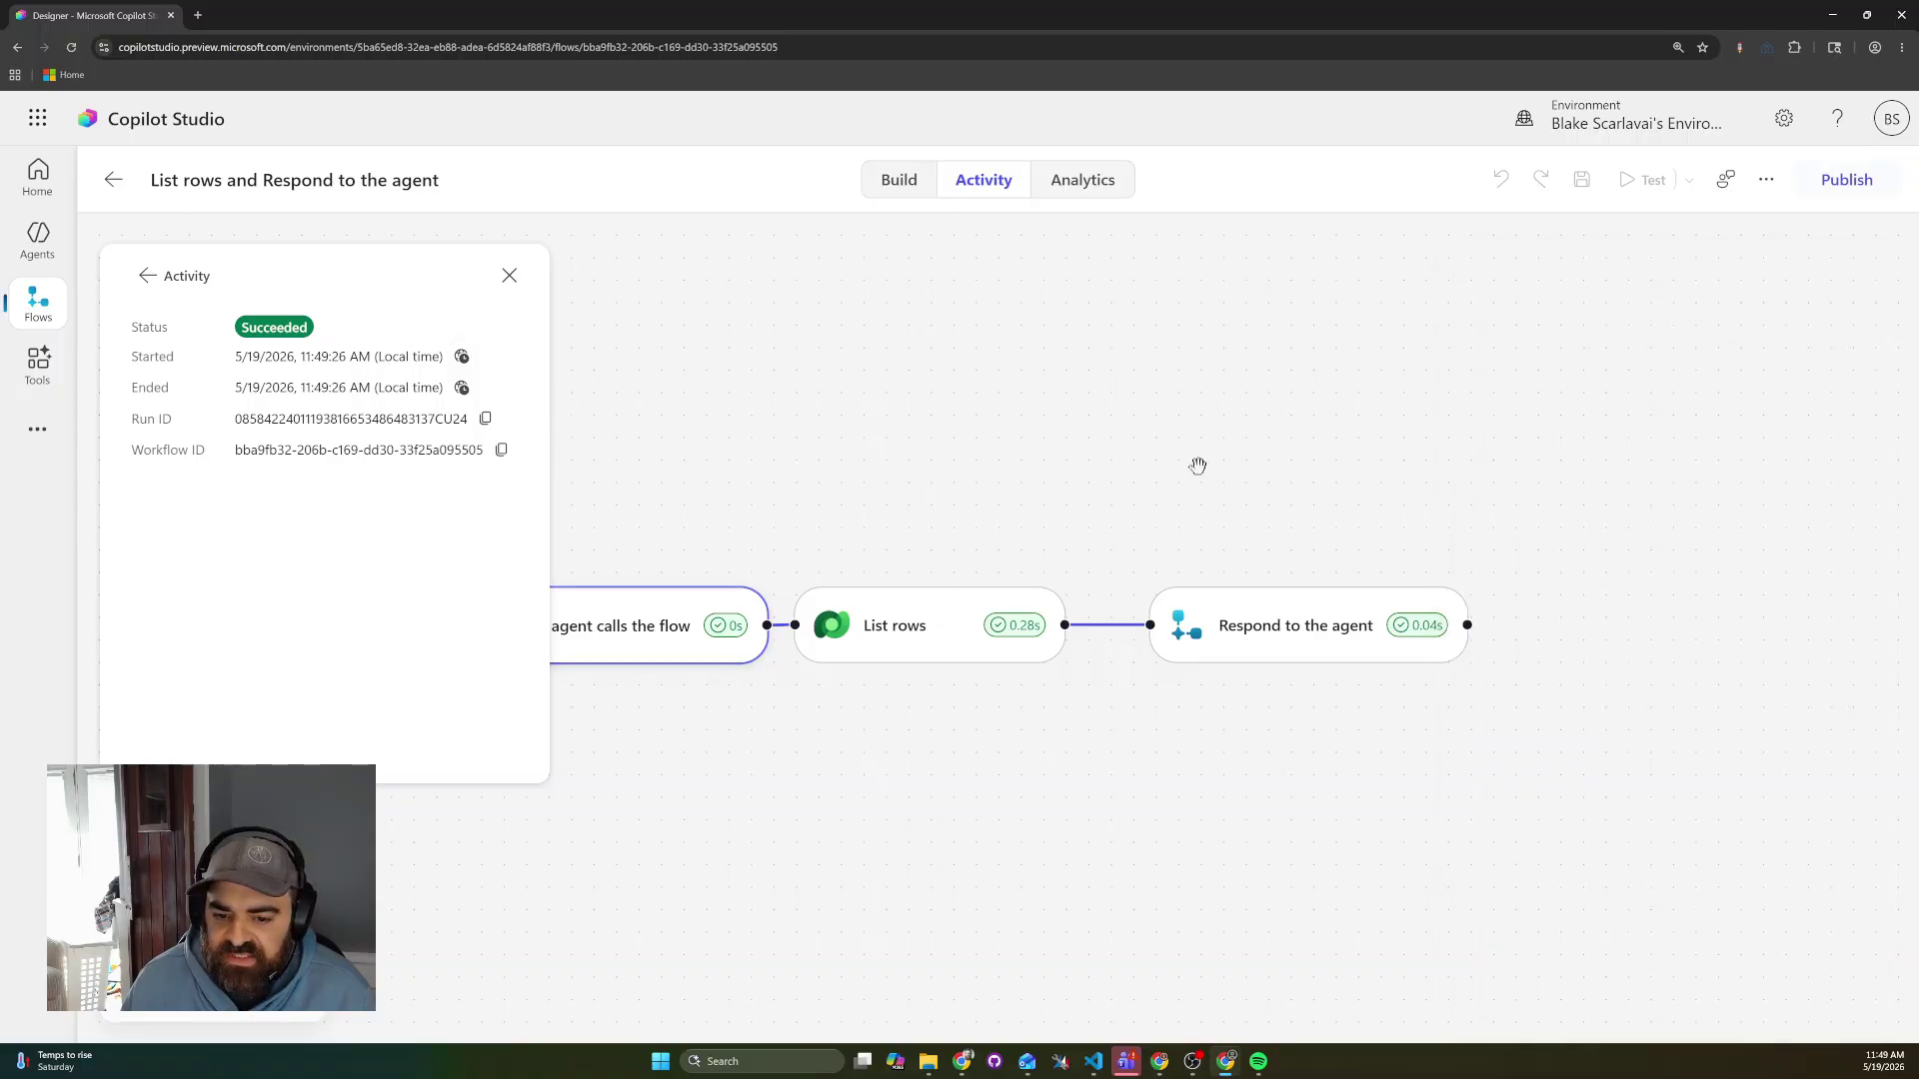
click(905, 624)
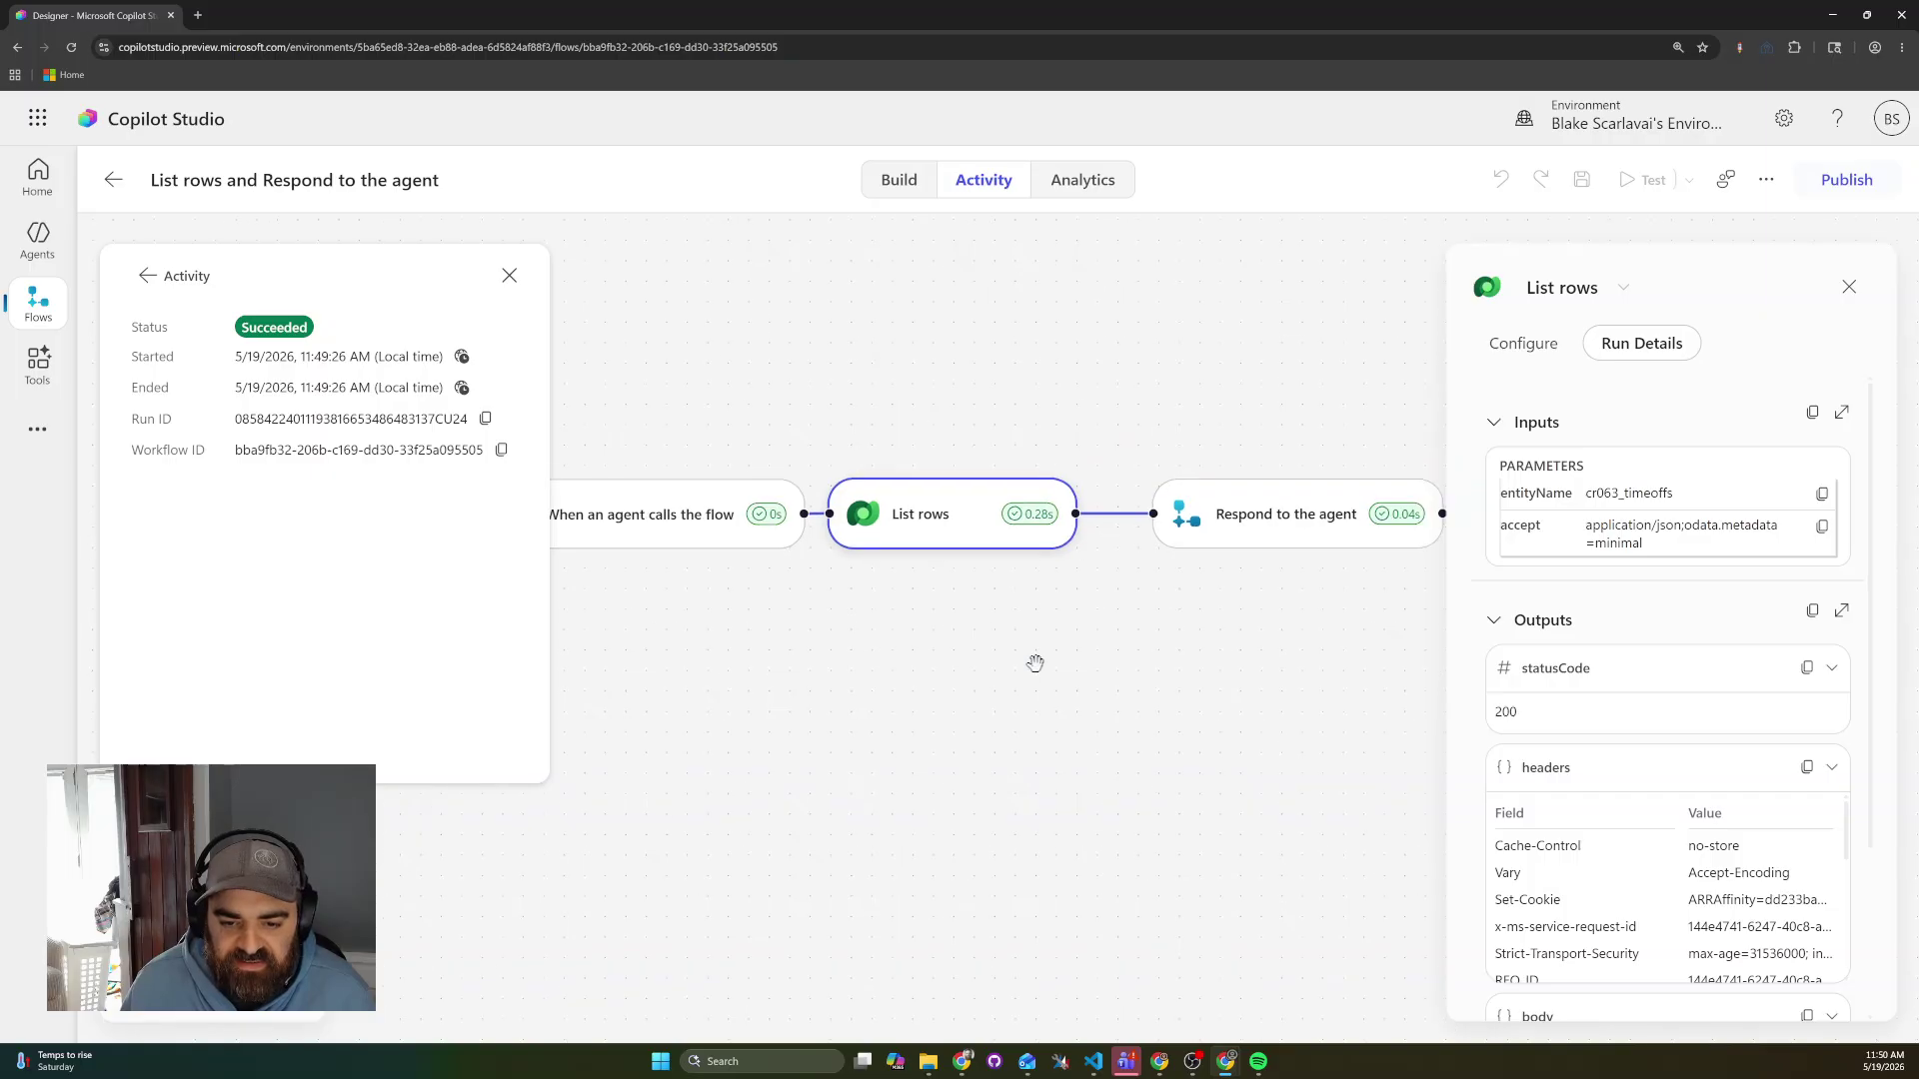
click(727, 517)
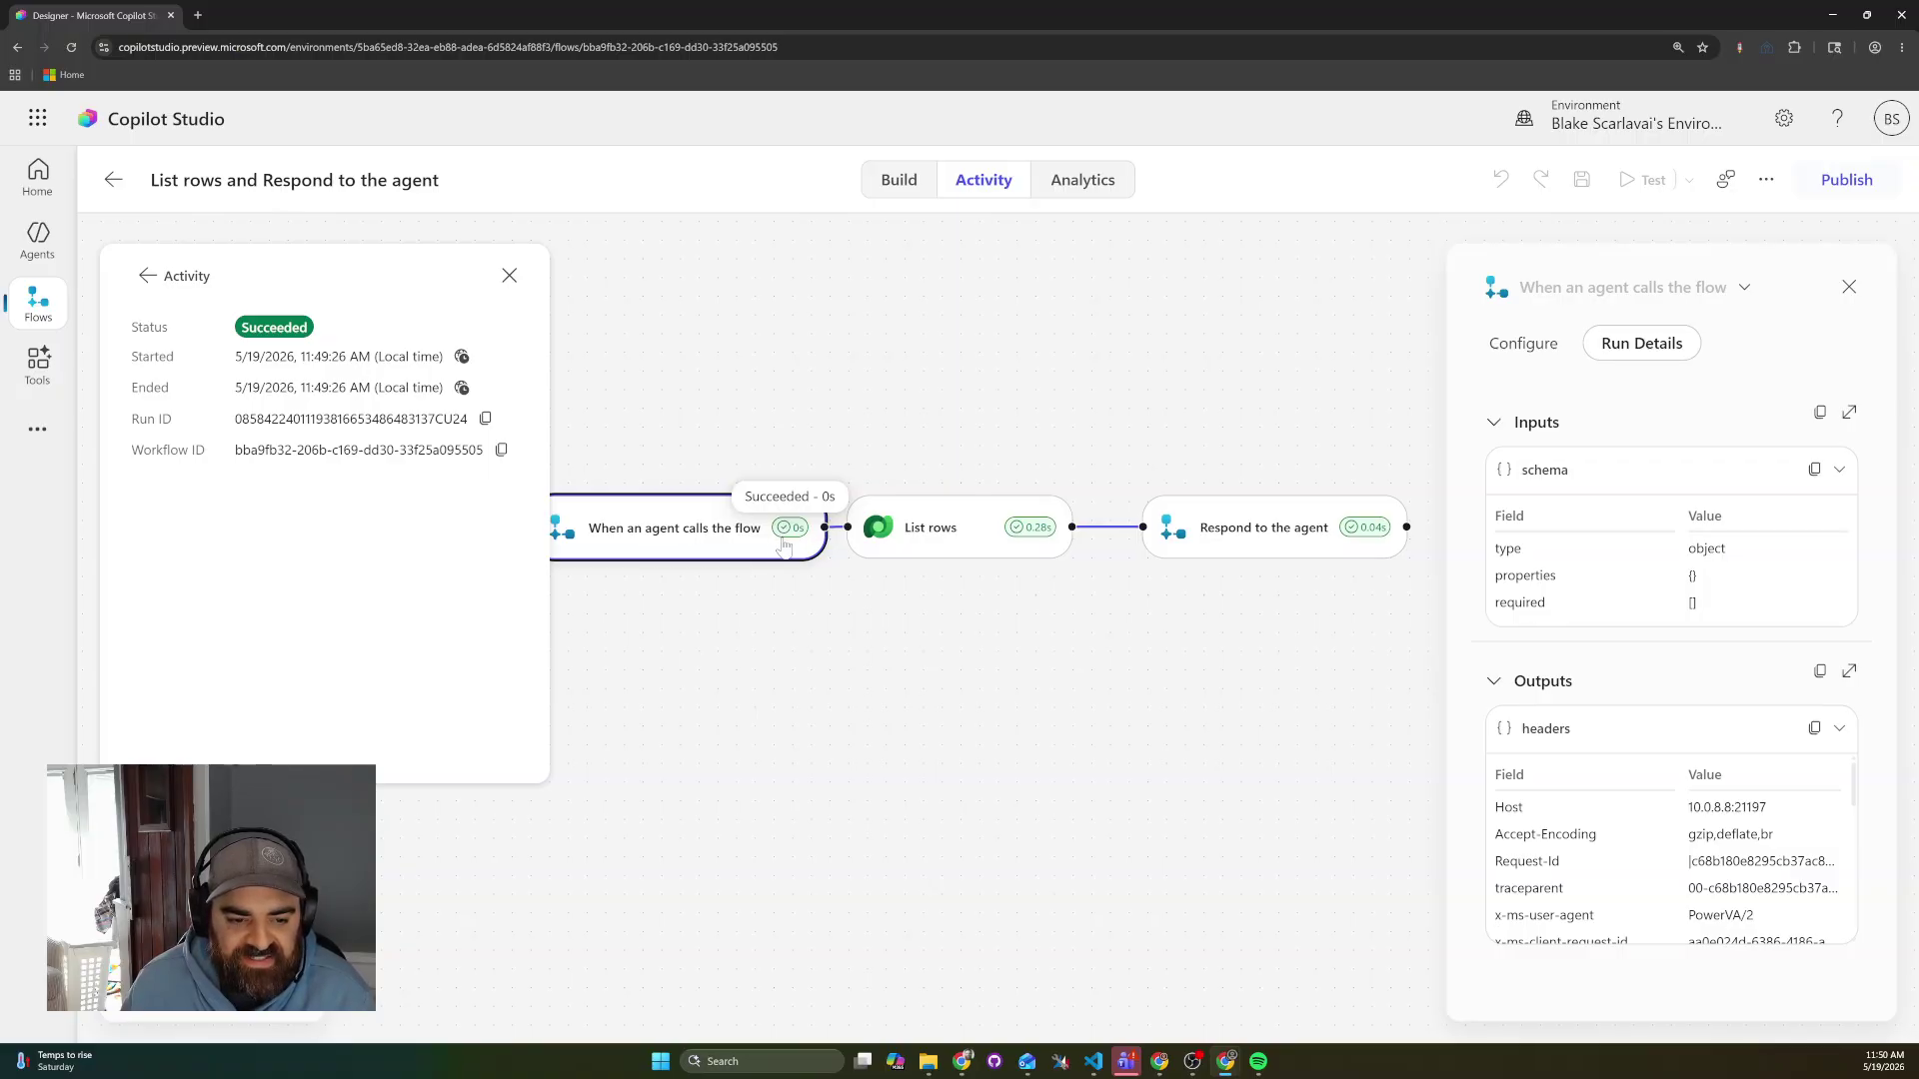
click(957, 545)
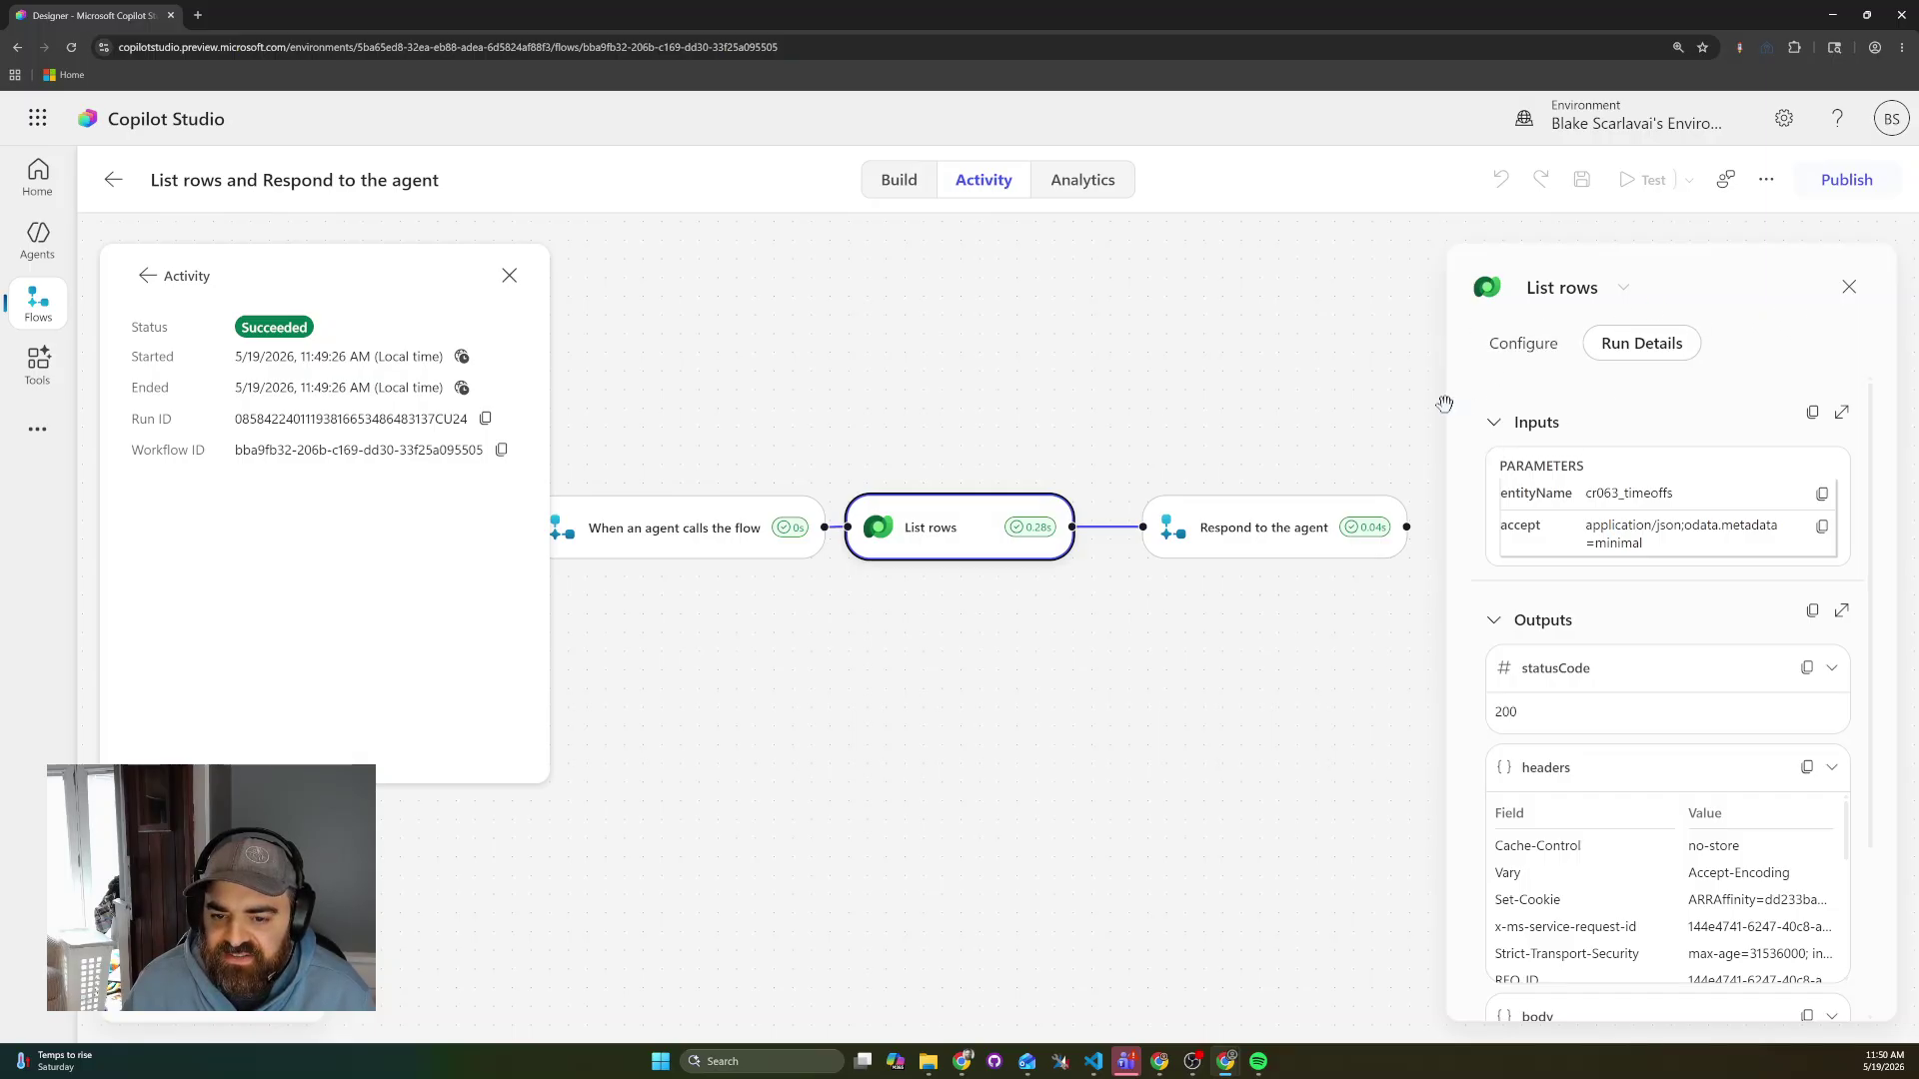
click(1841, 412)
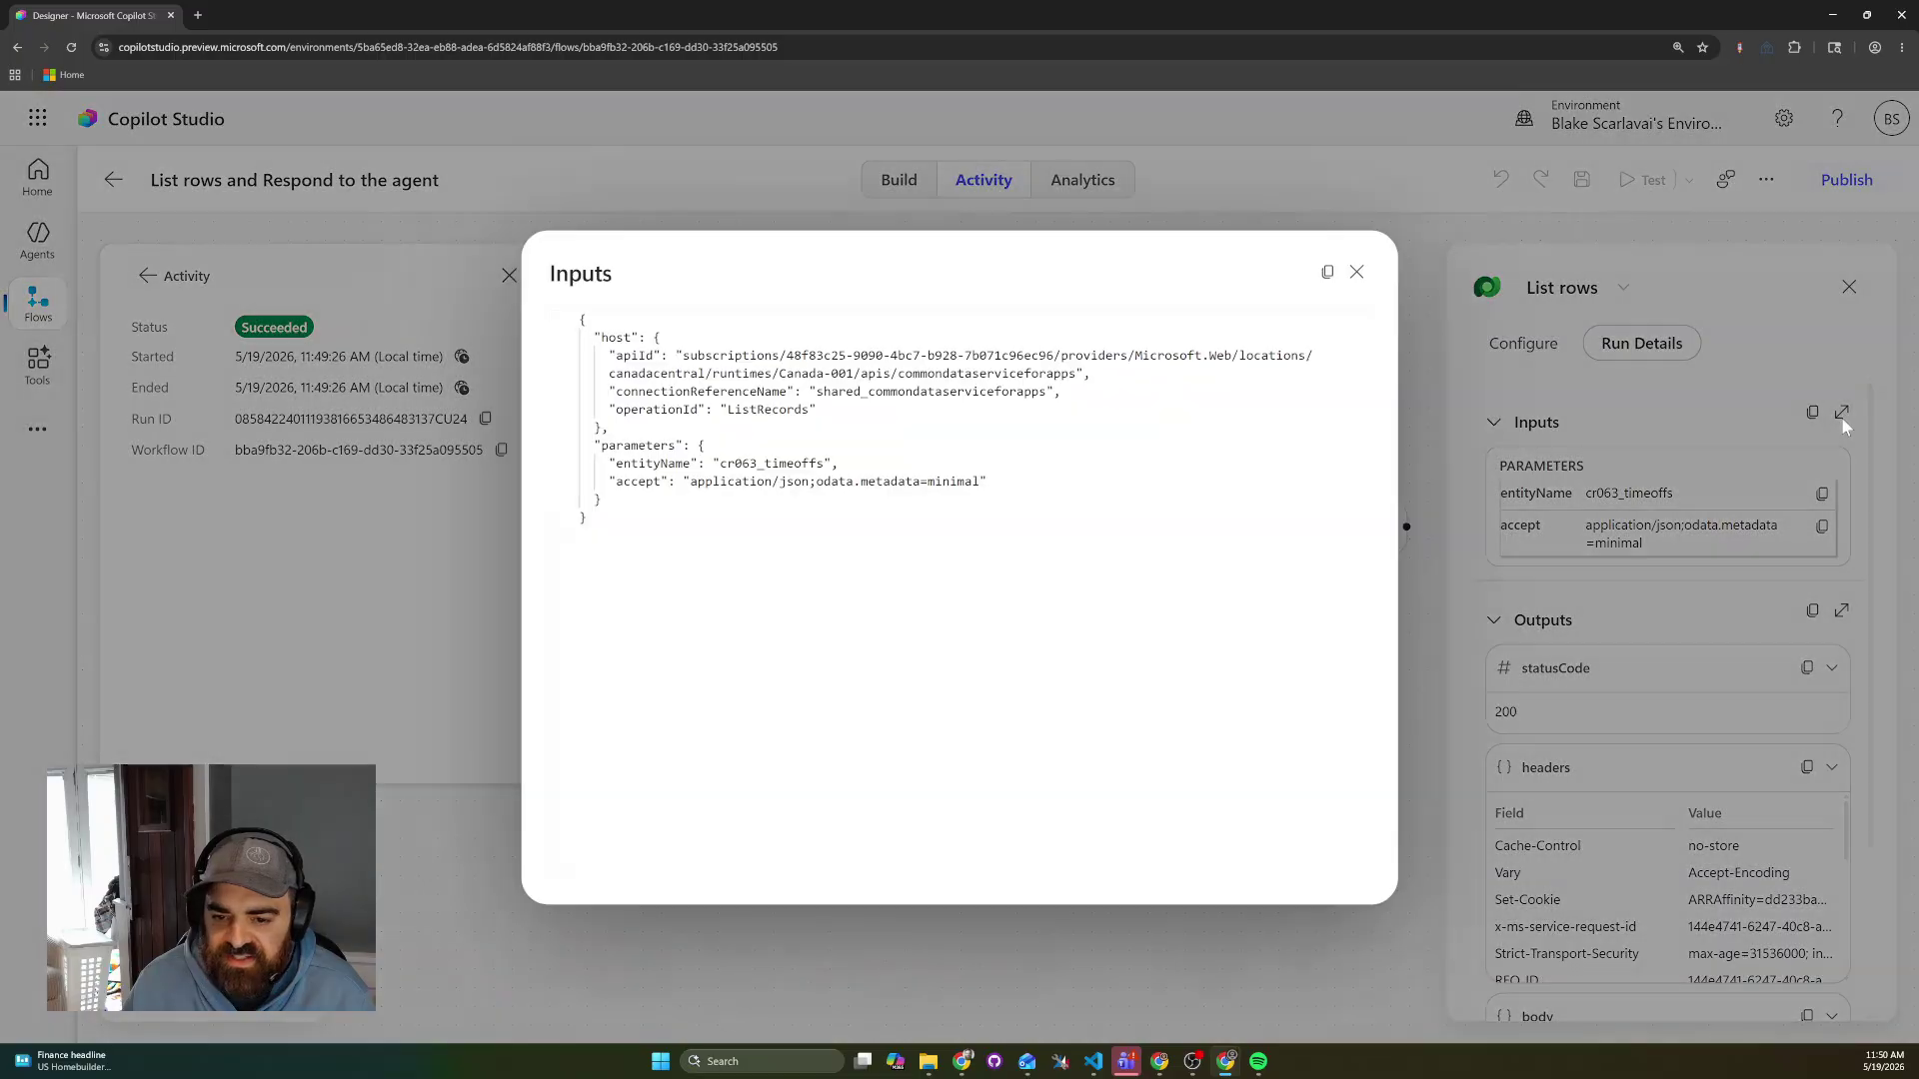
click(1356, 272)
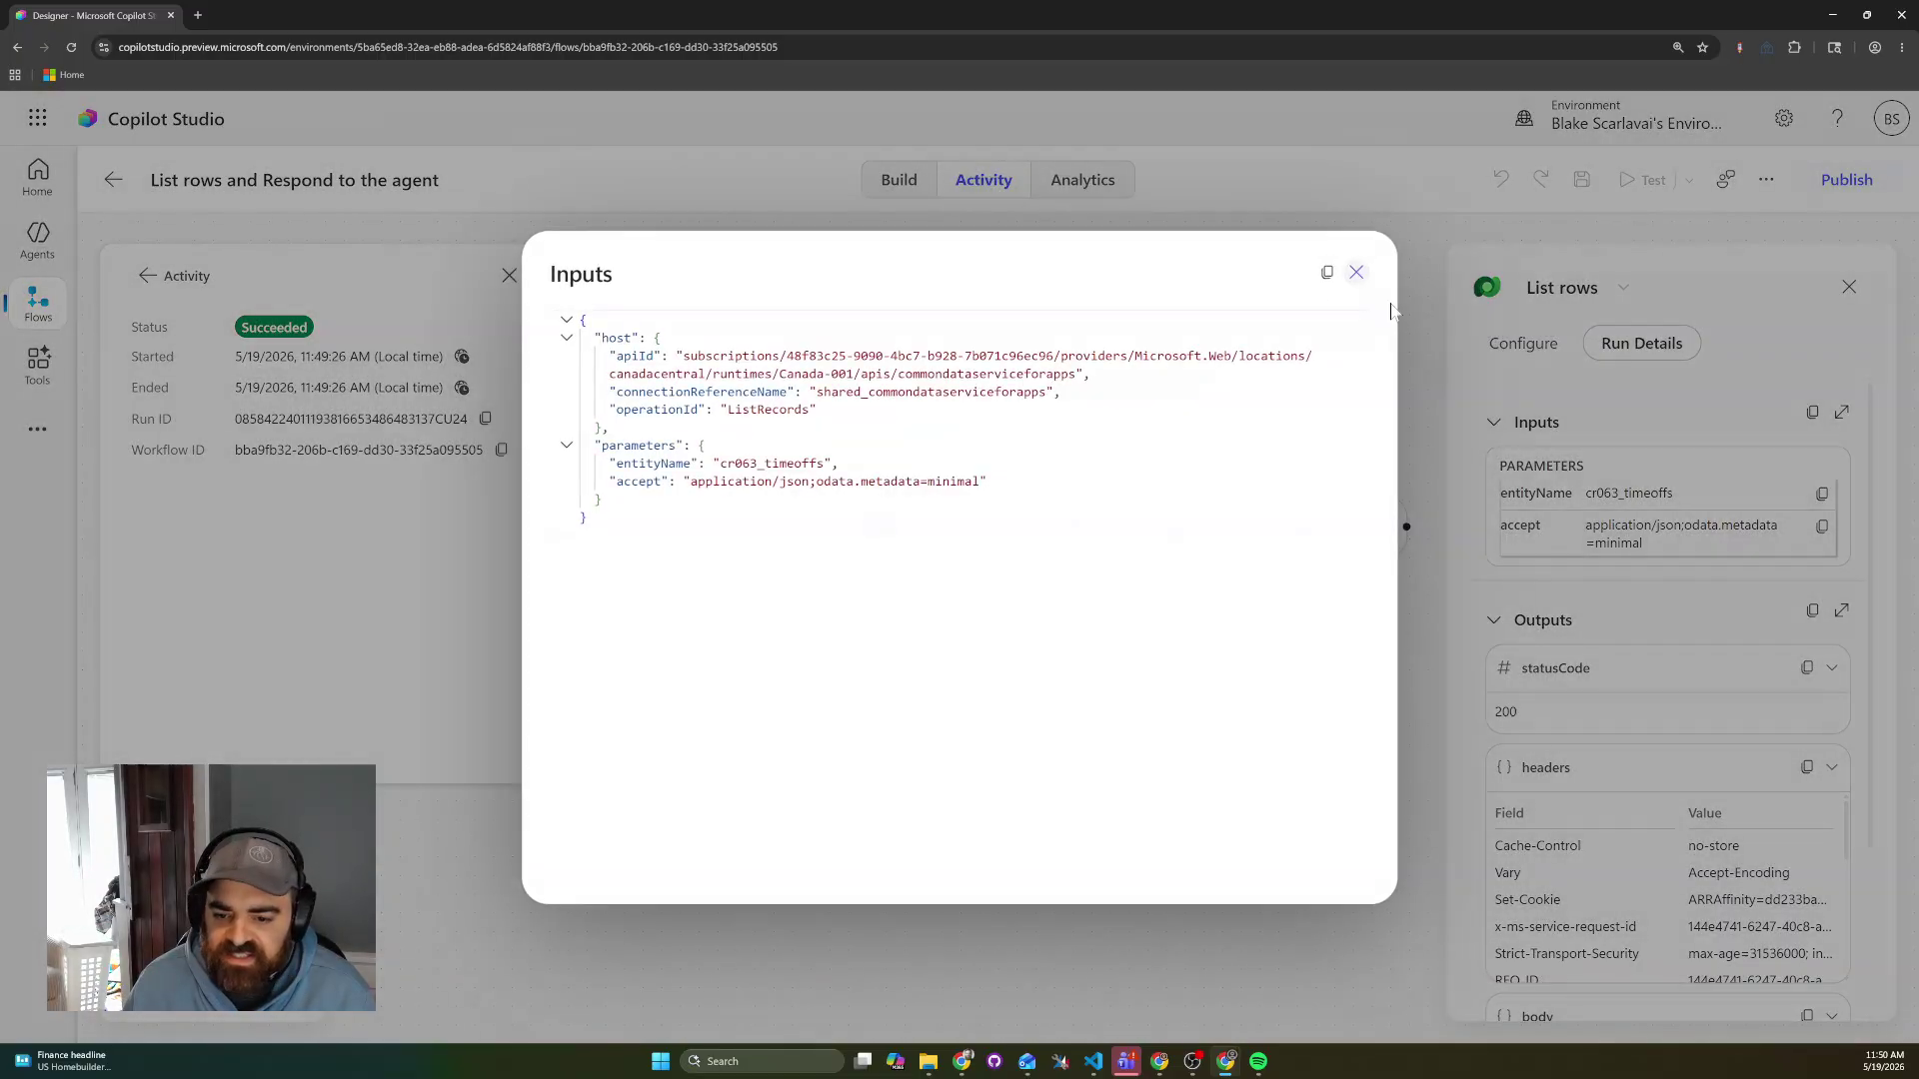
scroll(1827, 752, down, 1)
scroll(1827, 753, down, 5)
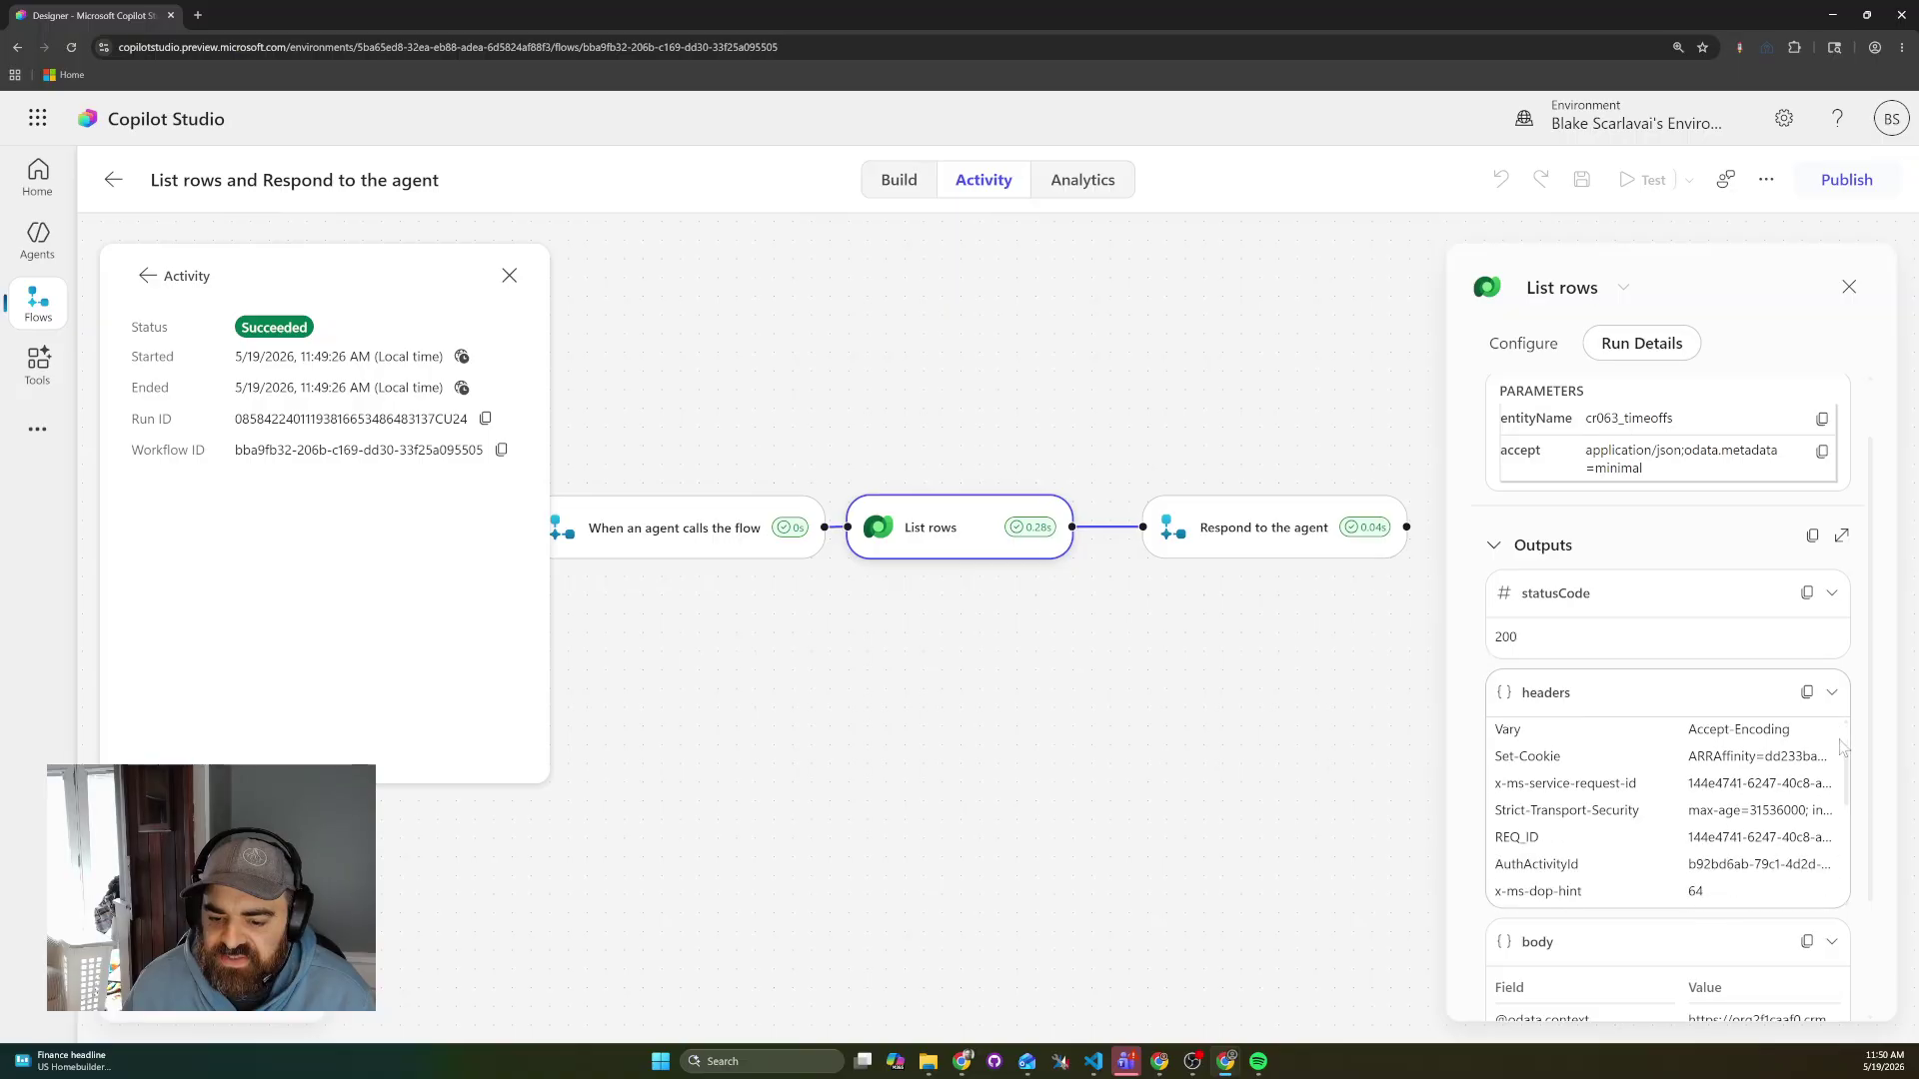
scroll(1864, 828, down, 2)
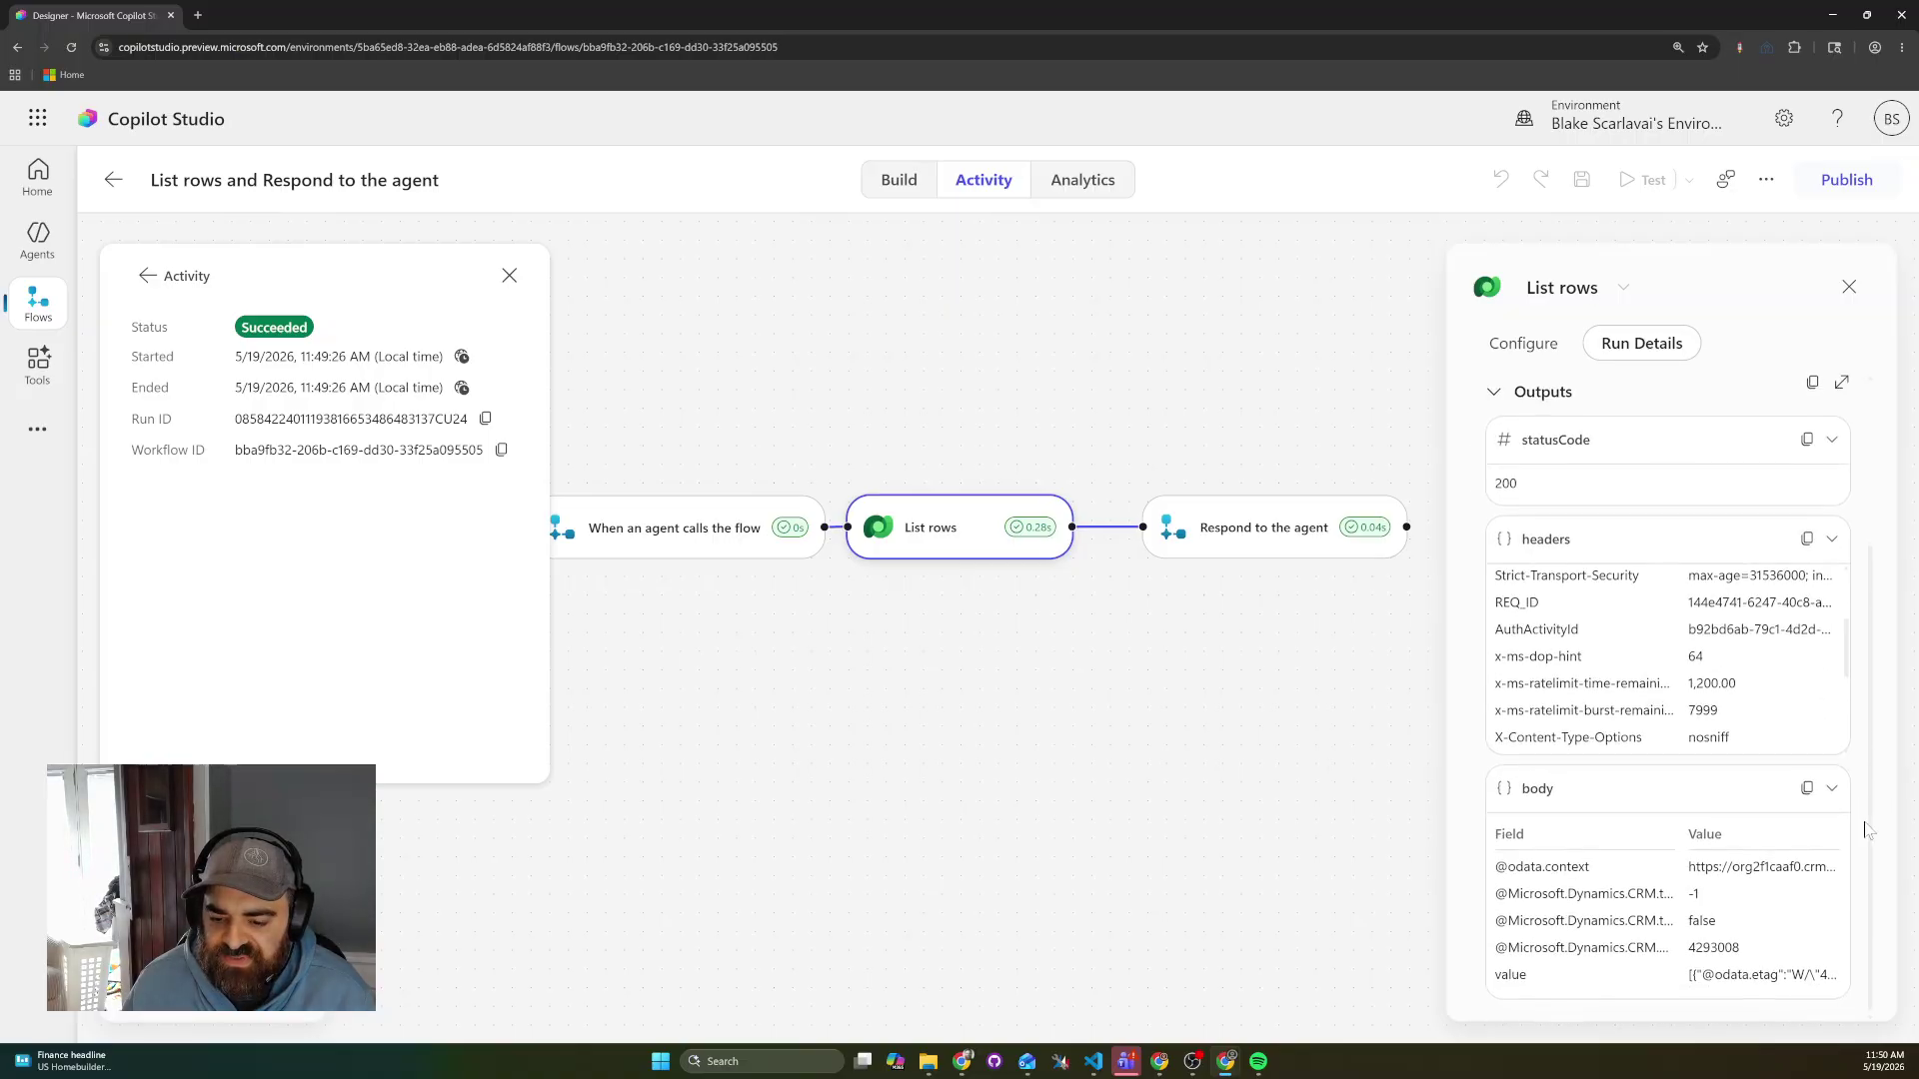
Inspect the body output in the List rows run details and copy its content.
click(1515, 799)
scroll(1839, 819, down, 3)
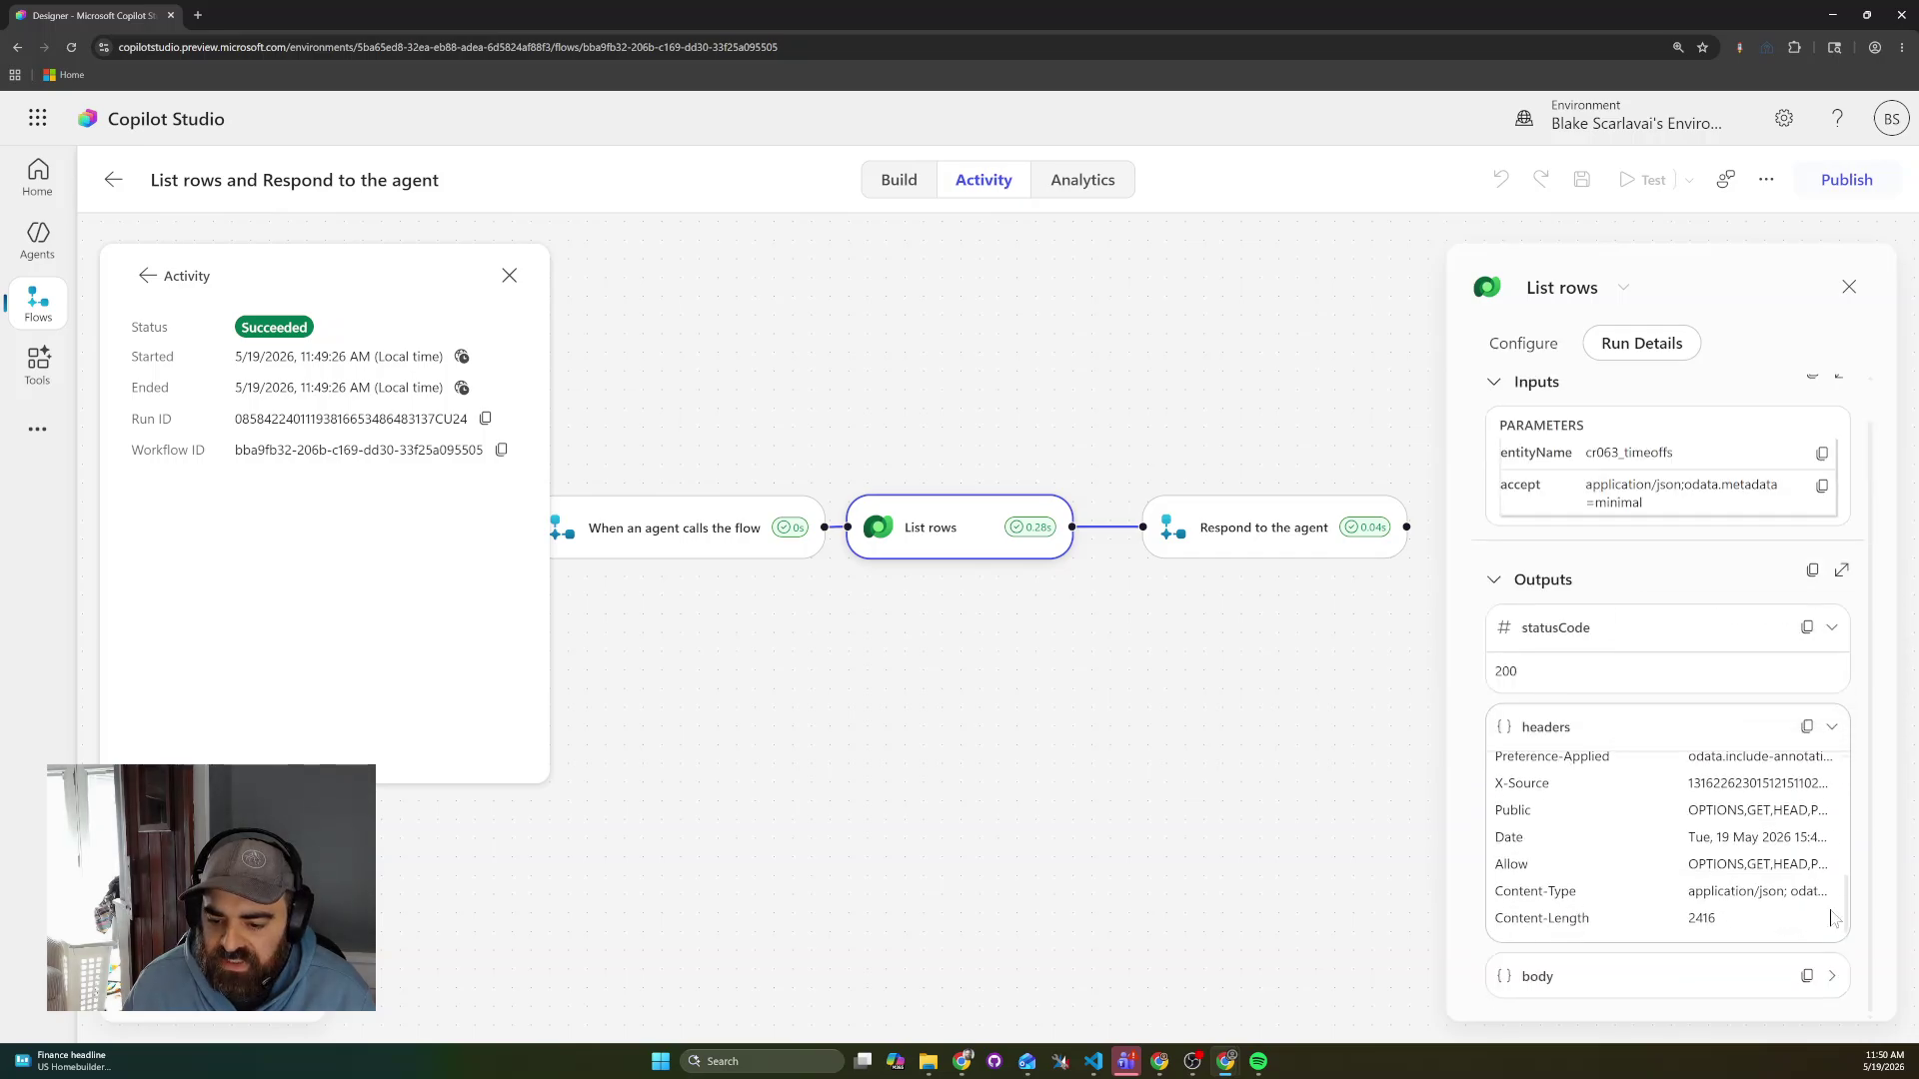
click(1835, 974)
scroll(1842, 968, down, 2)
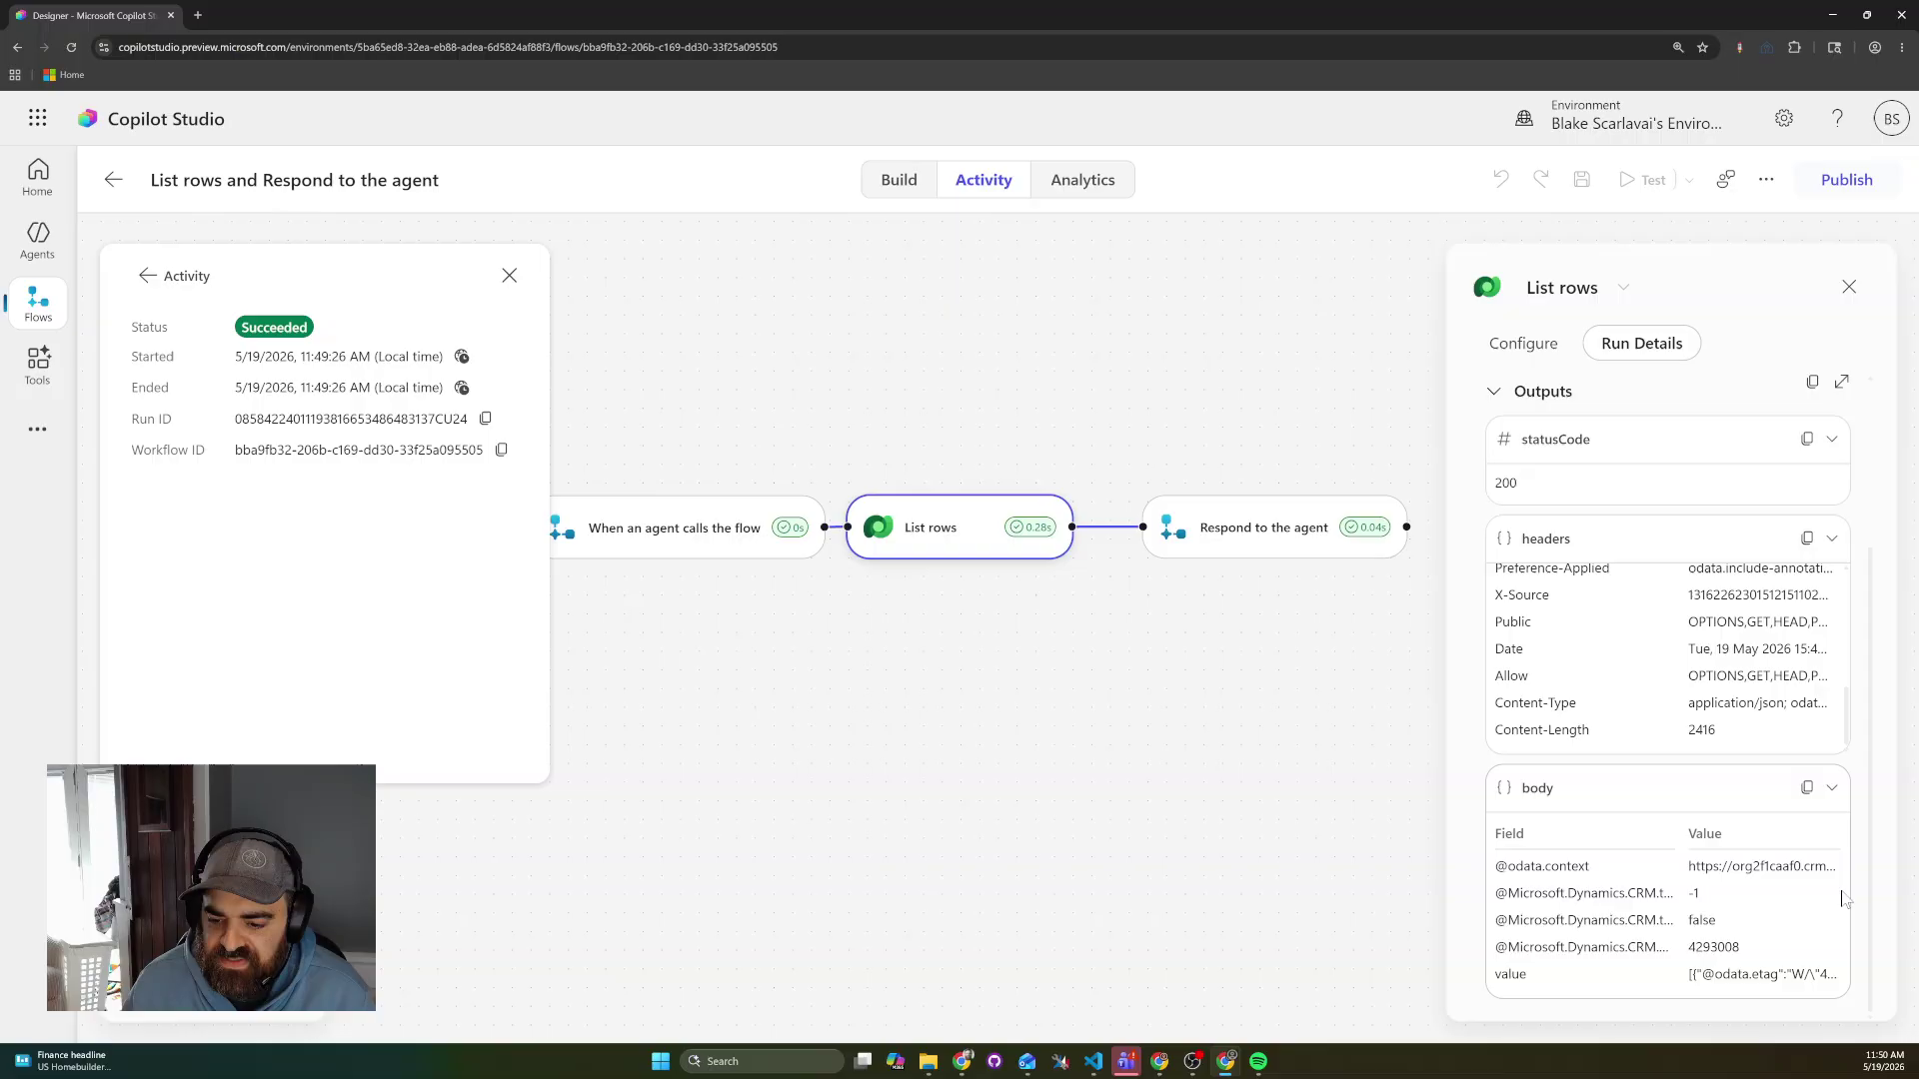
click(1806, 787)
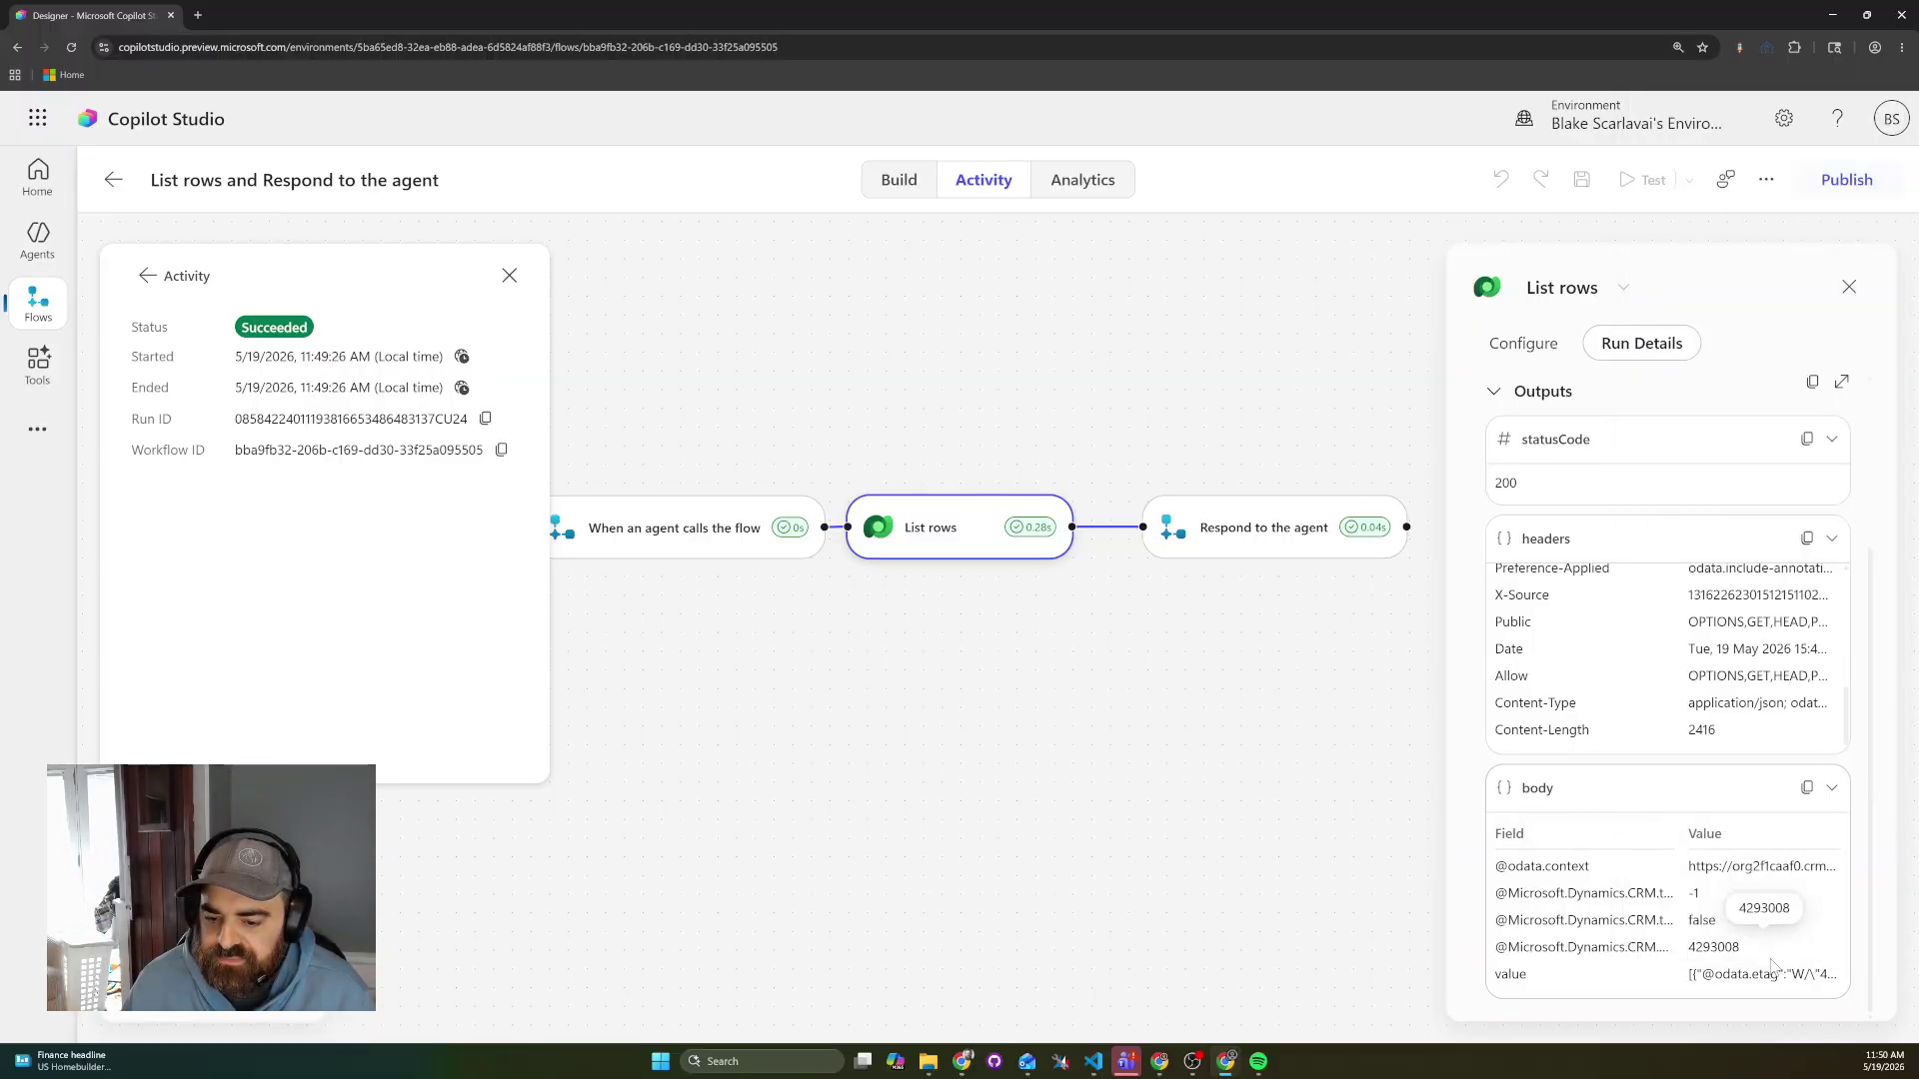
click(1833, 788)
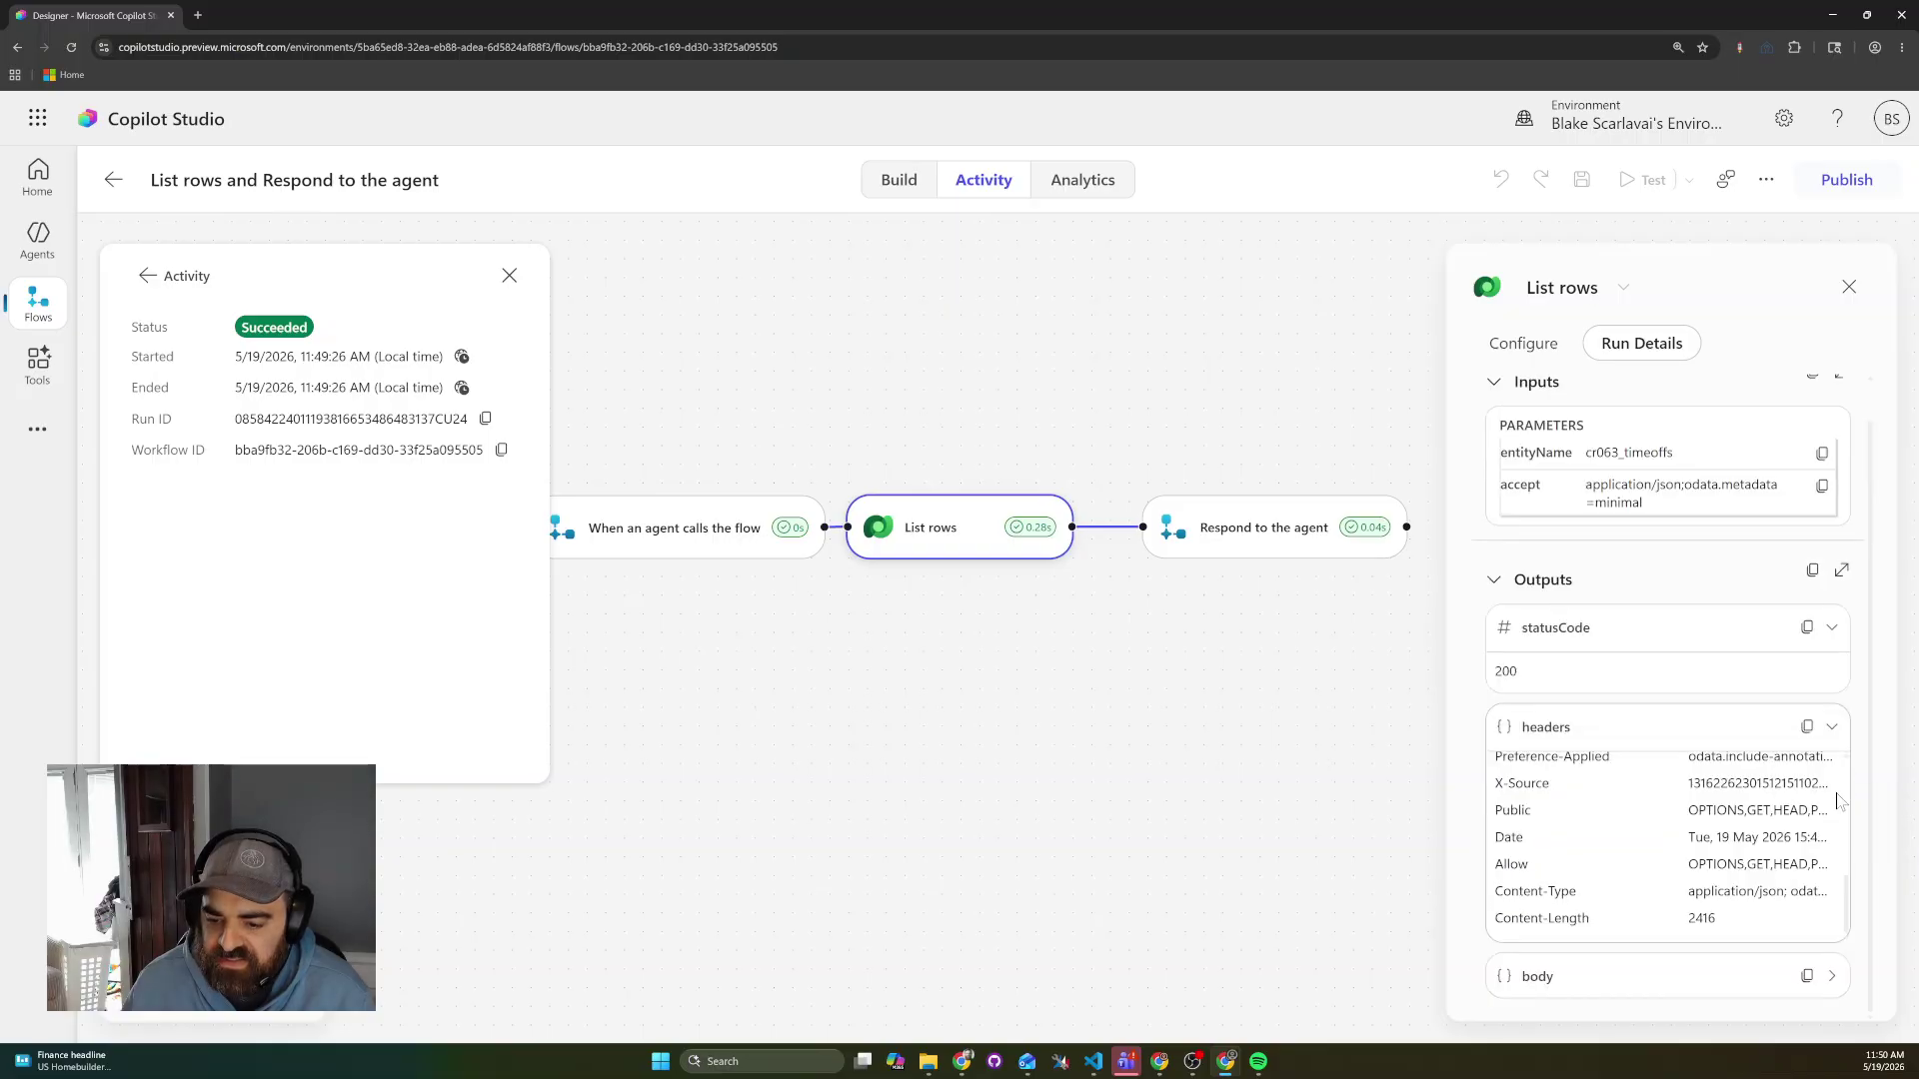
Examine the Respond to the agent node's run details, checking the schema and body in its inputs and outputs.
click(1269, 538)
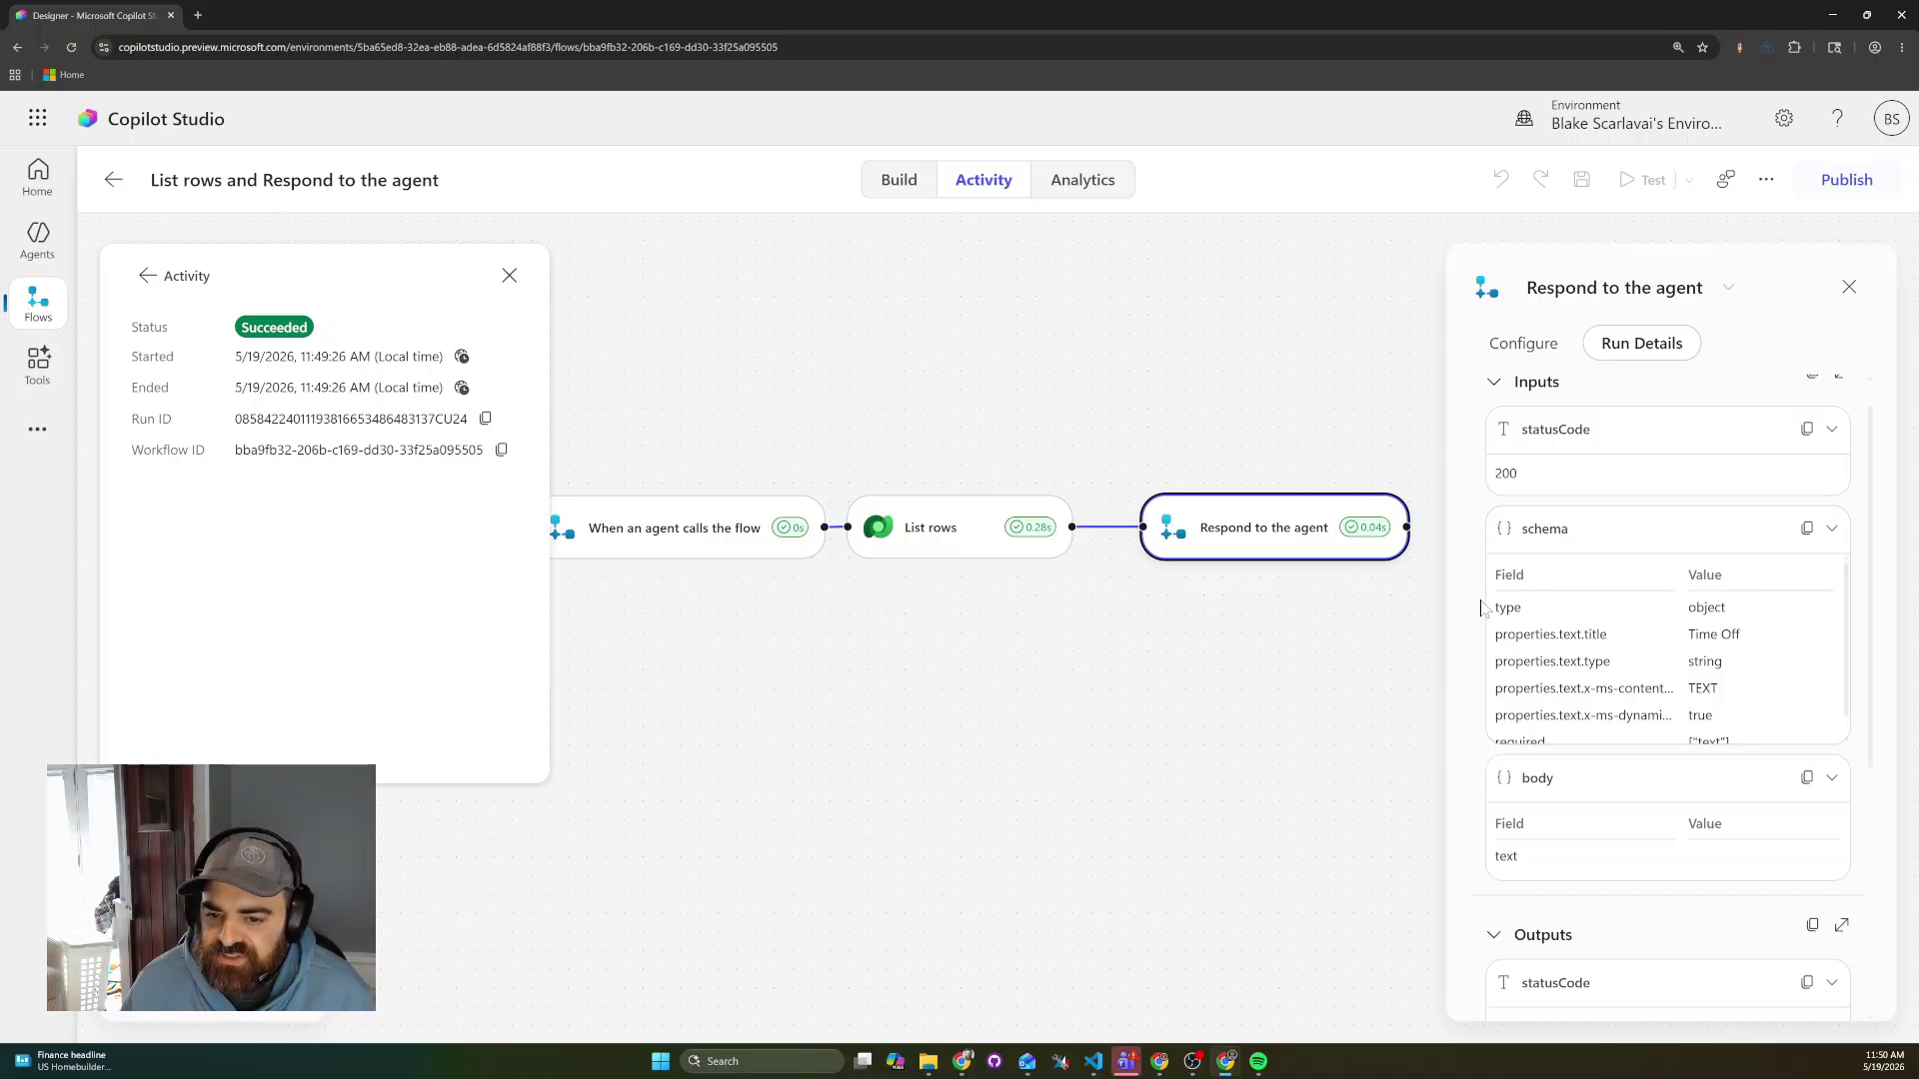
scroll(1482, 626, down, 2)
scroll(1483, 627, down, 2)
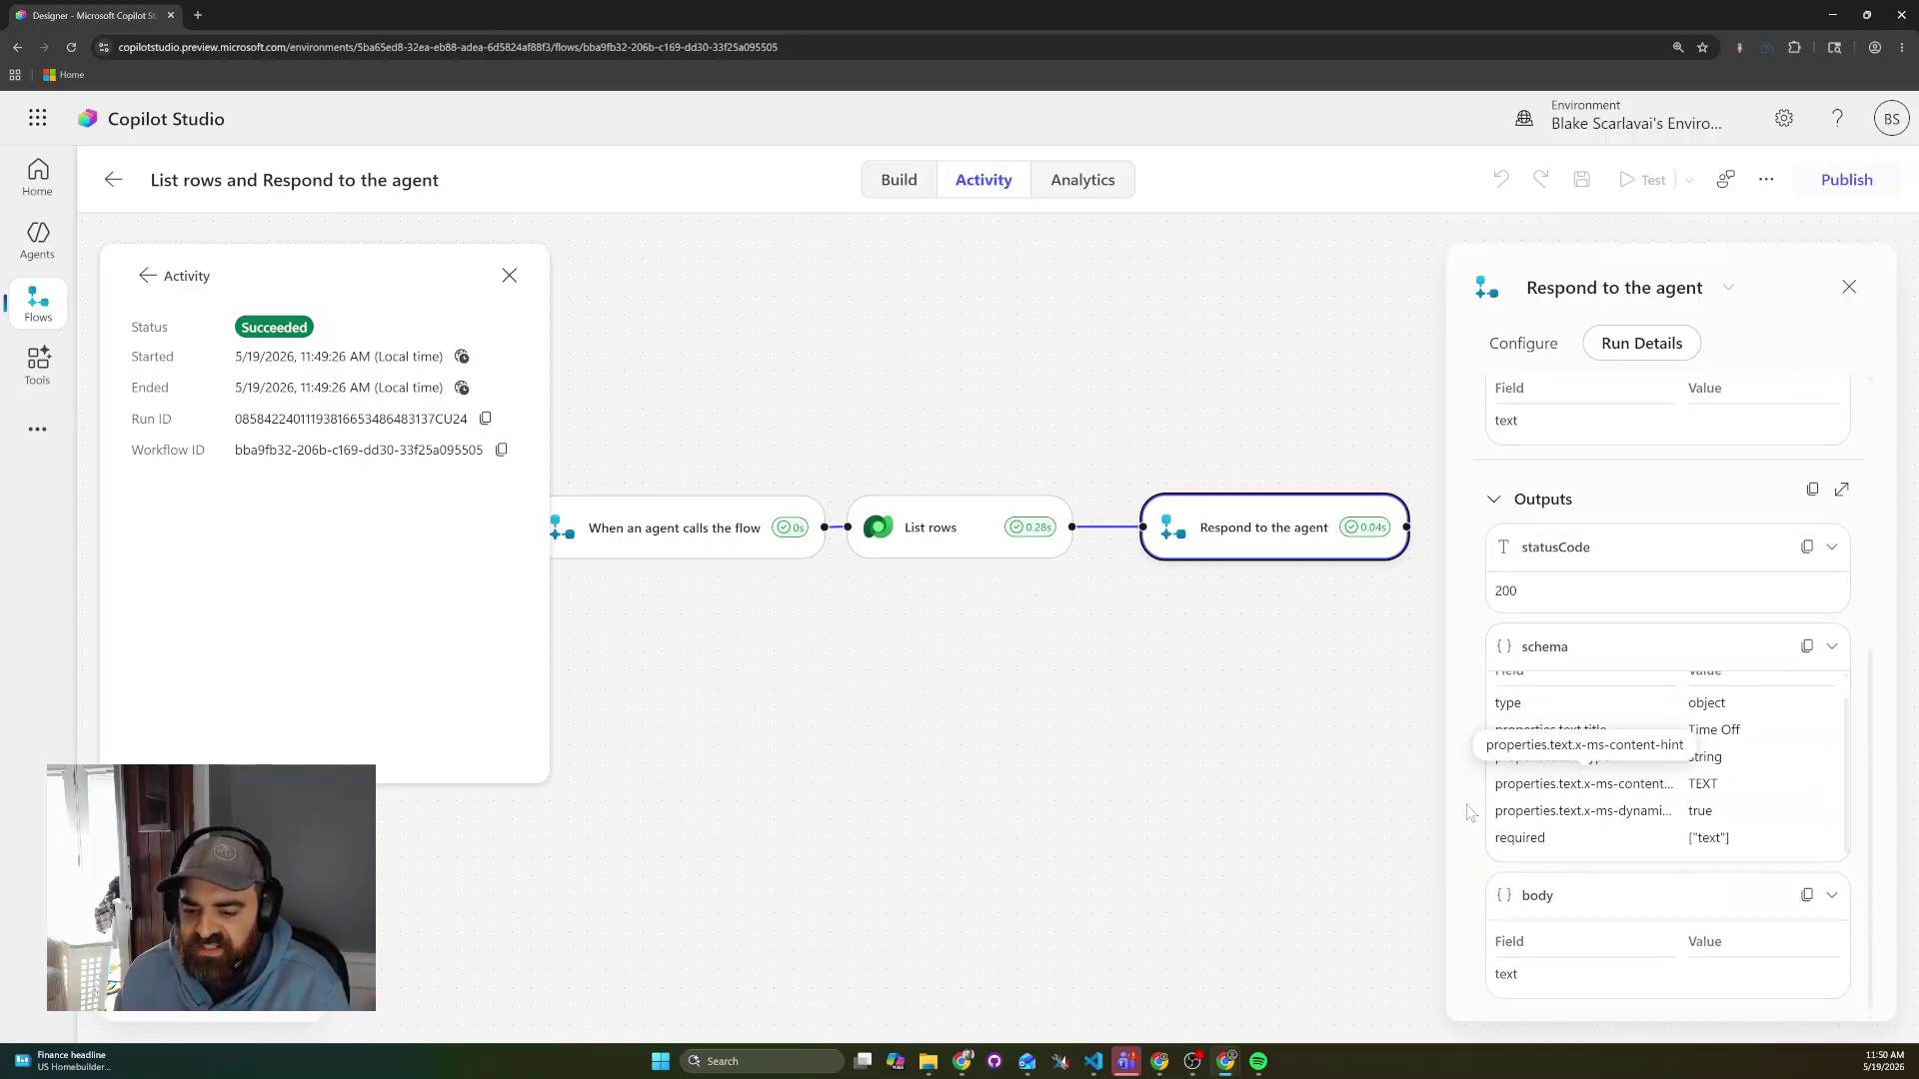
scroll(1479, 806, down, 1)
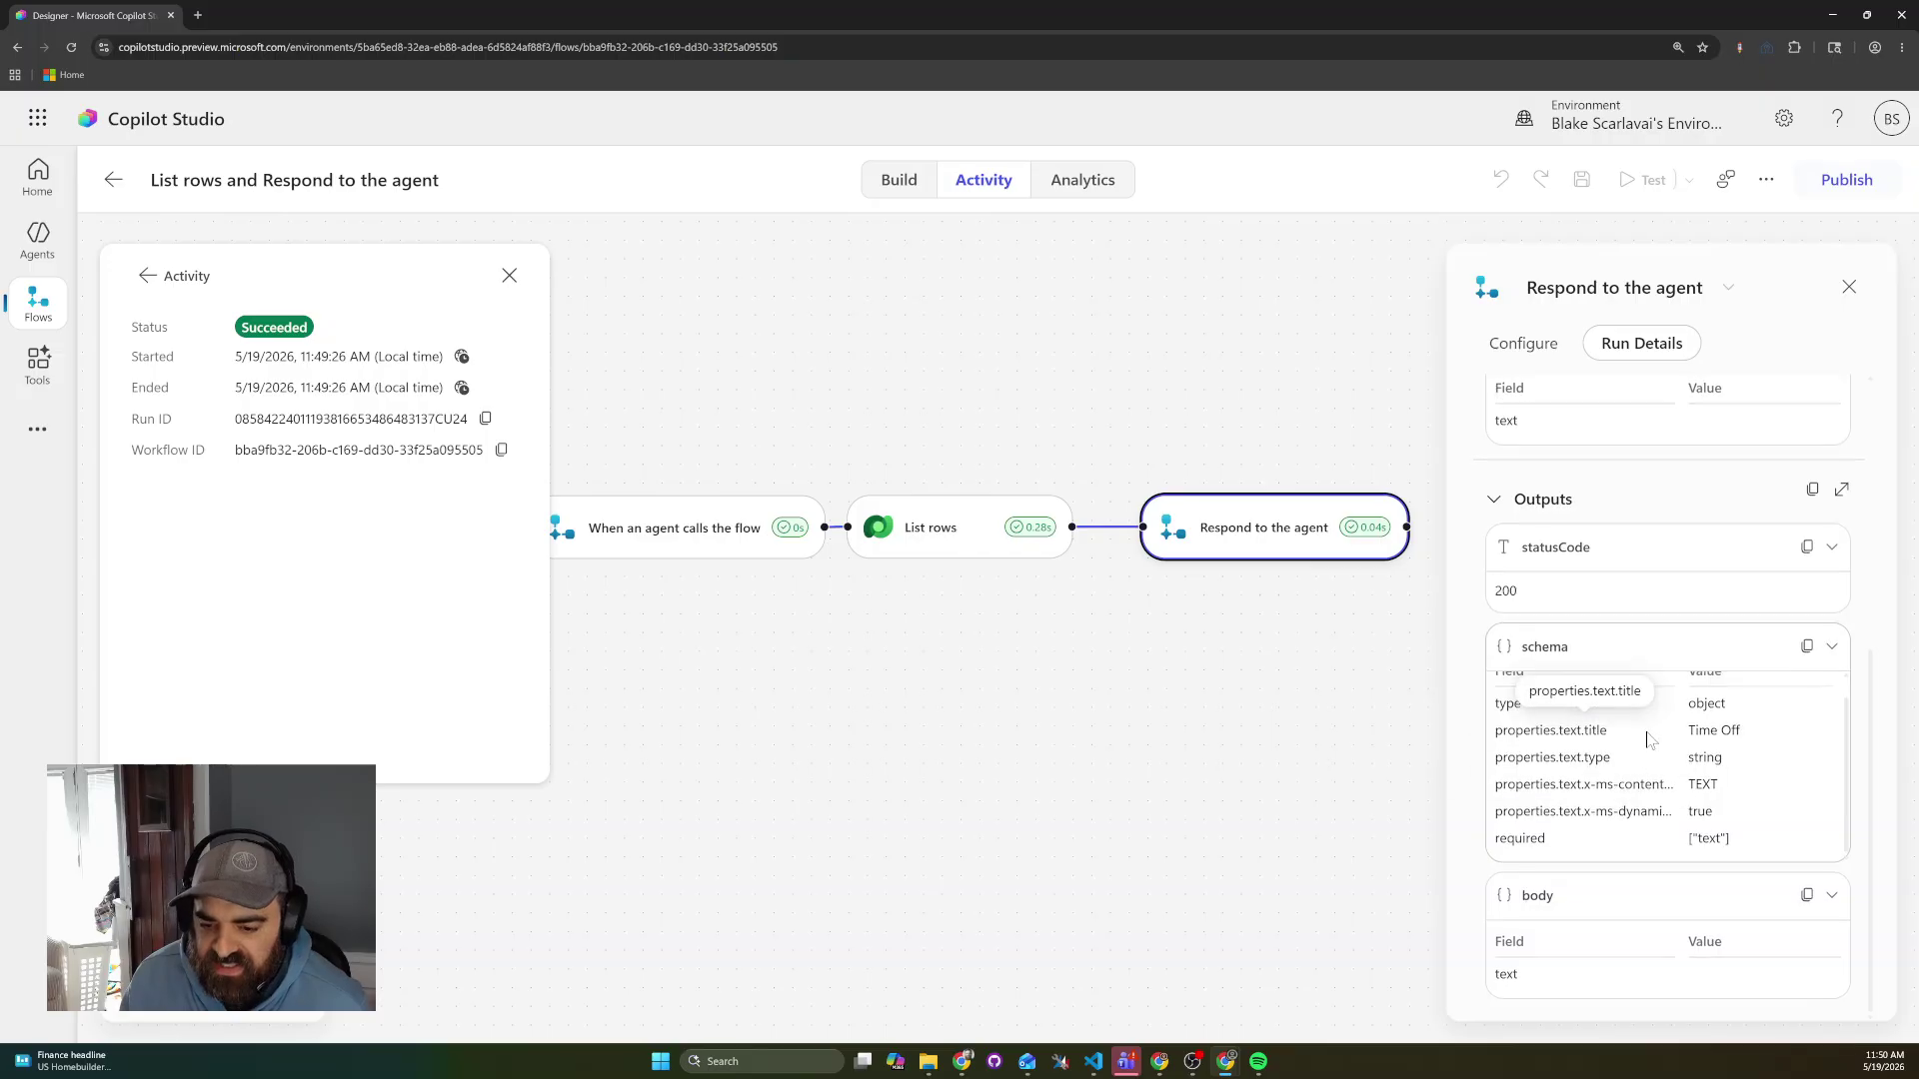
scroll(1599, 740, up, 1)
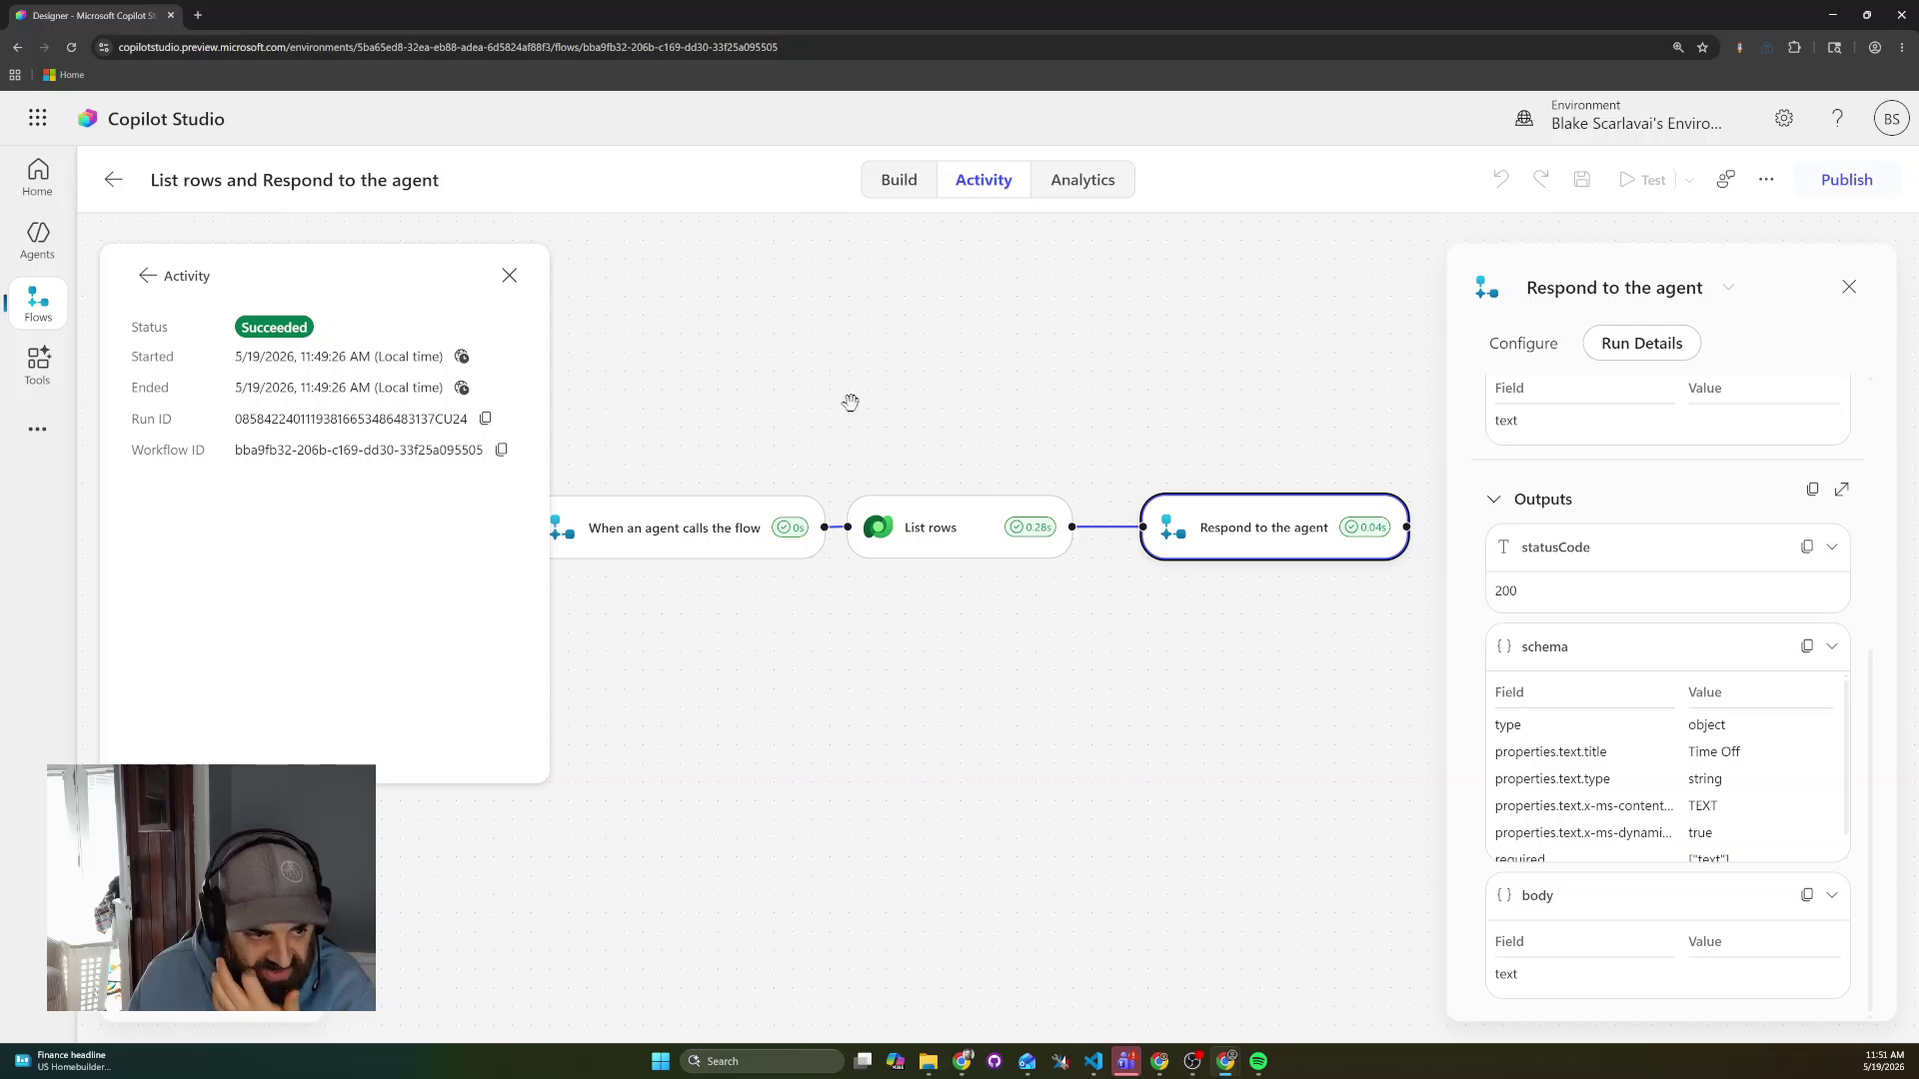
Leave the run details by way of the workflow's analytics and open the configuration of the List rows node.
click(1068, 183)
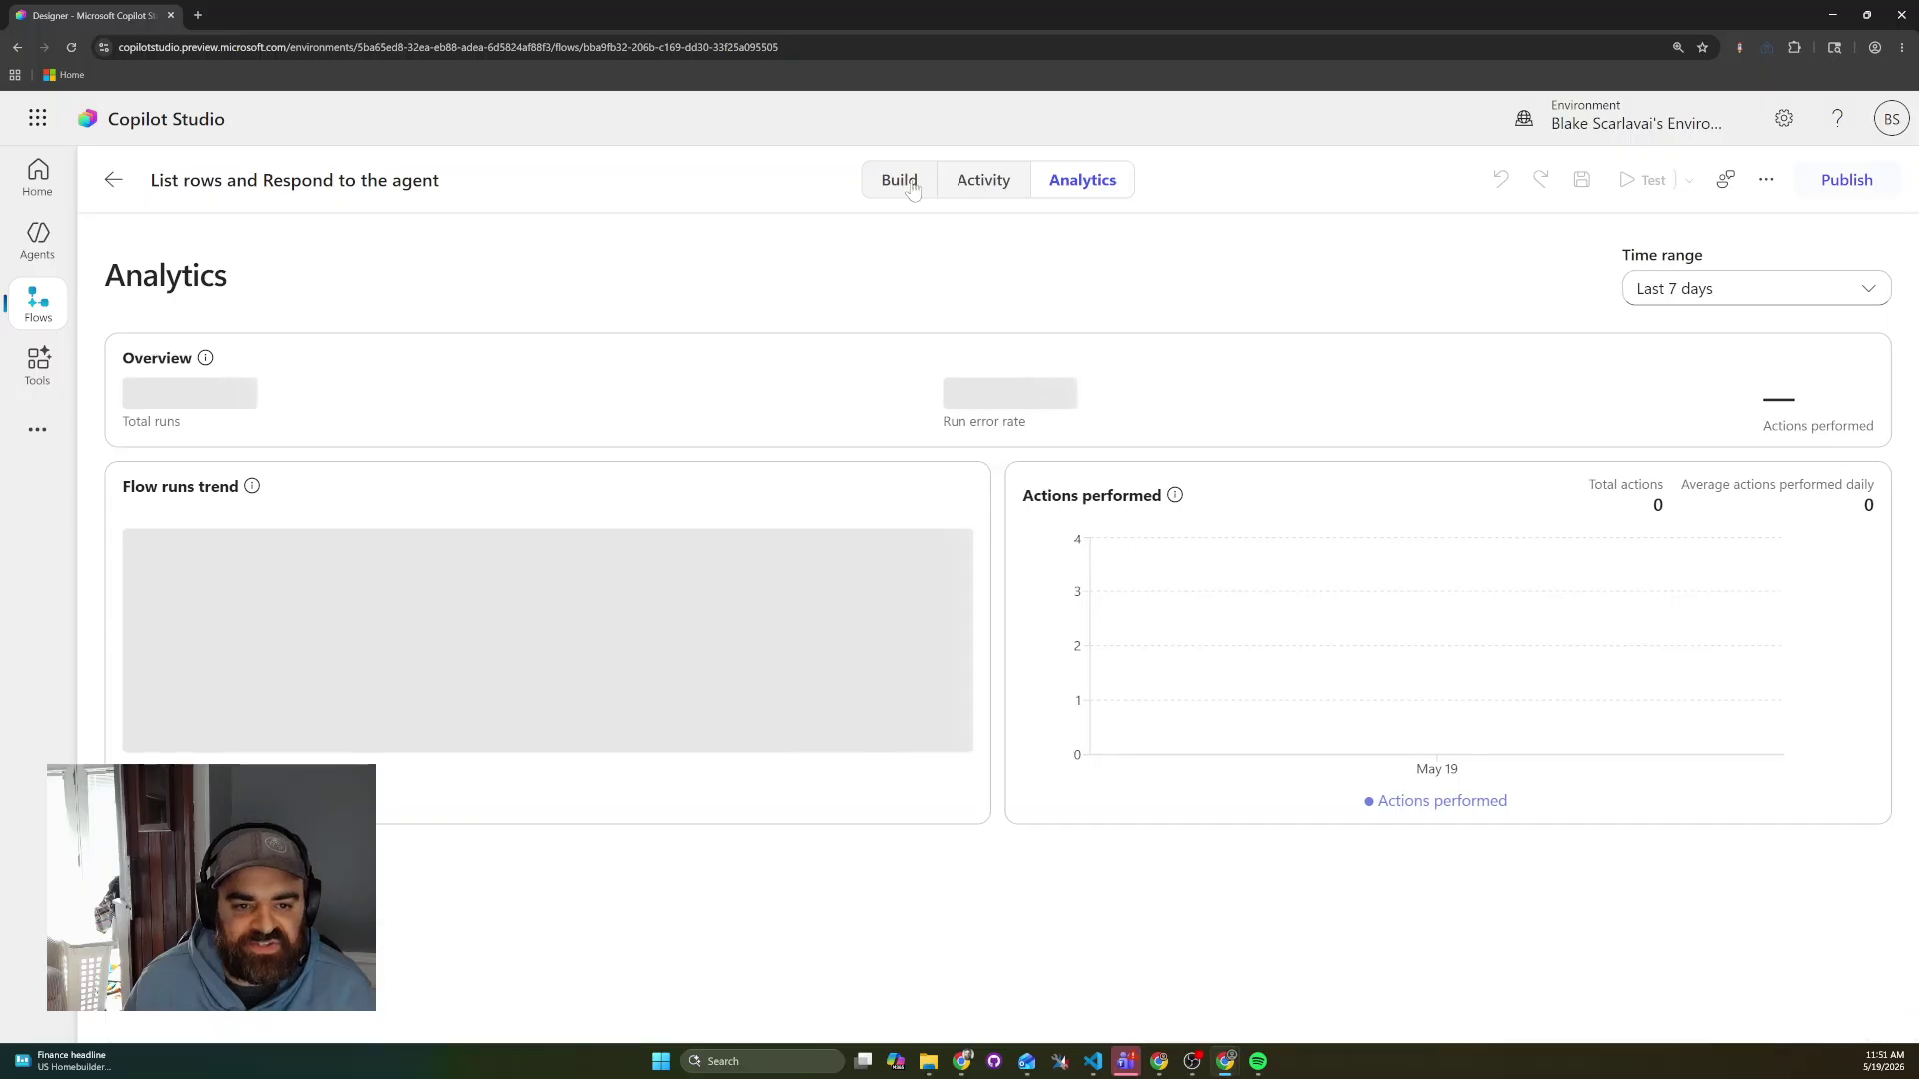
click(905, 184)
click(983, 183)
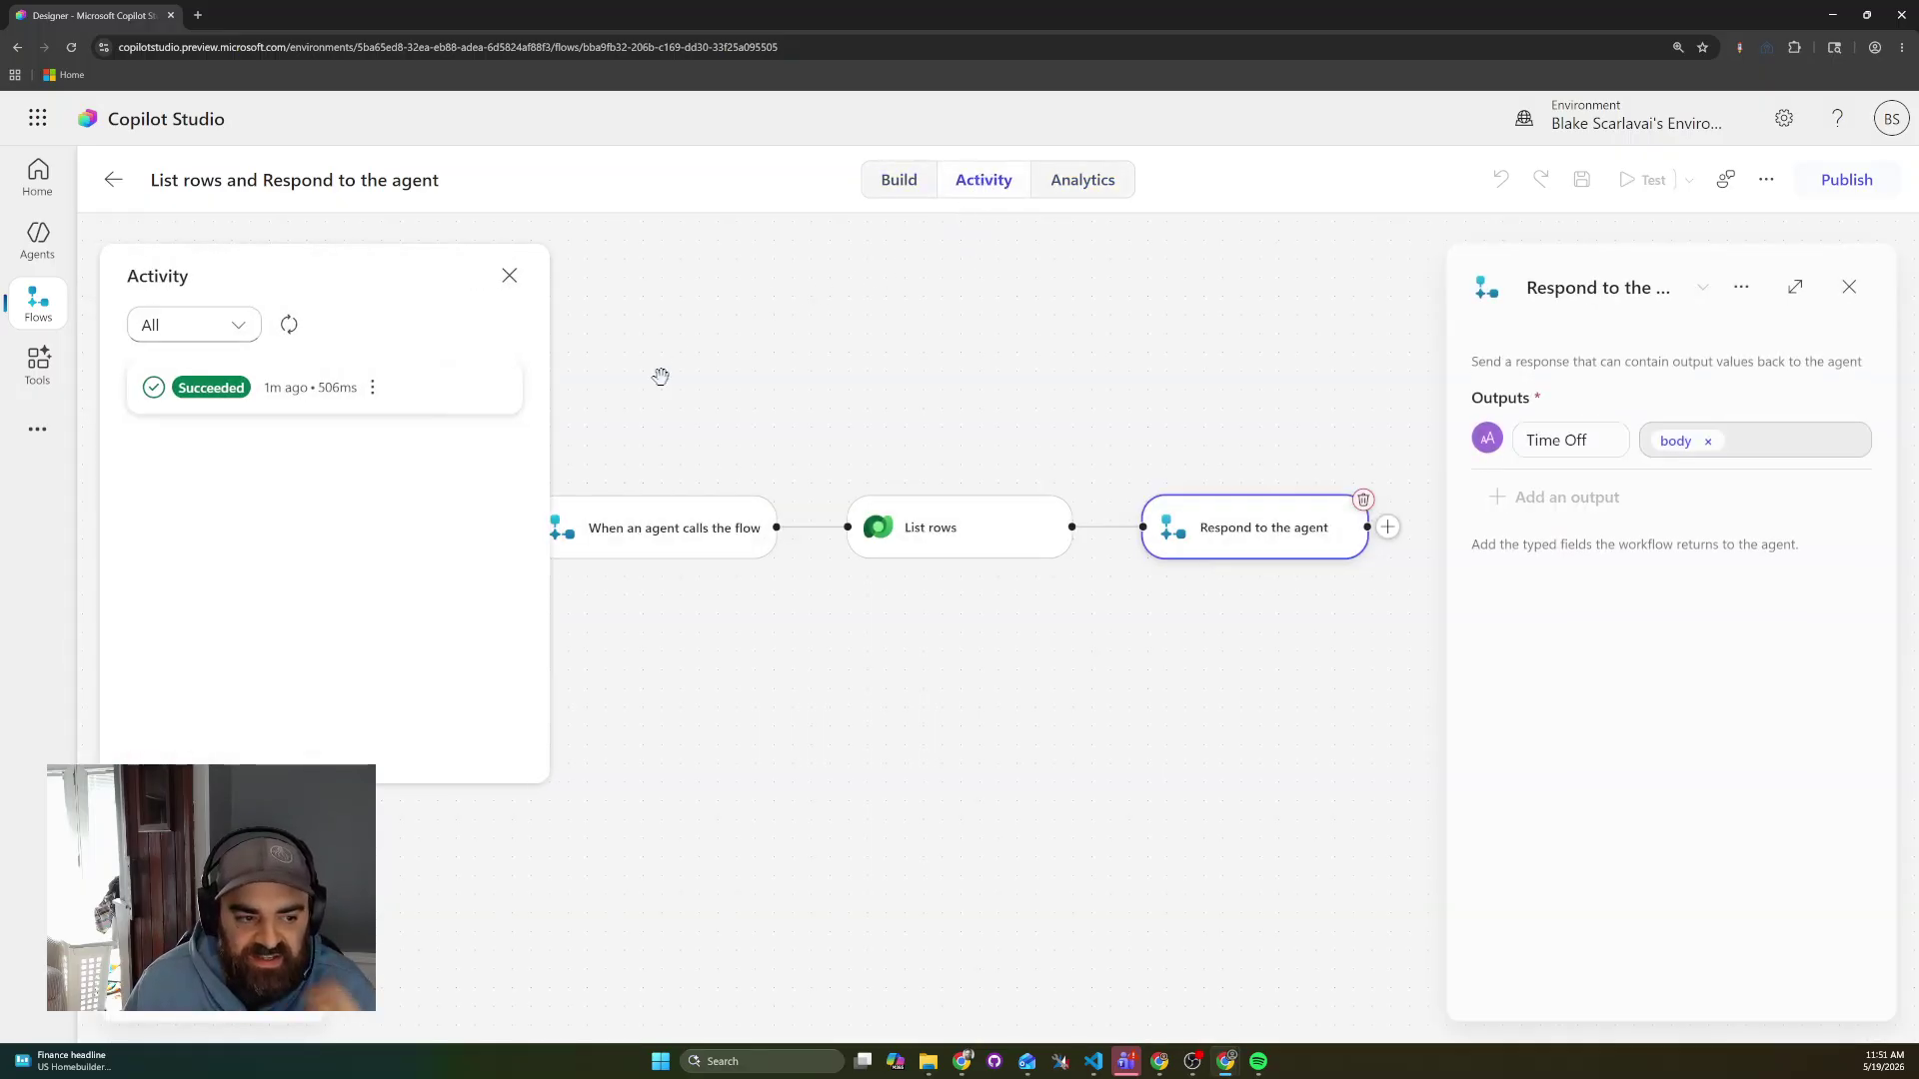
click(961, 535)
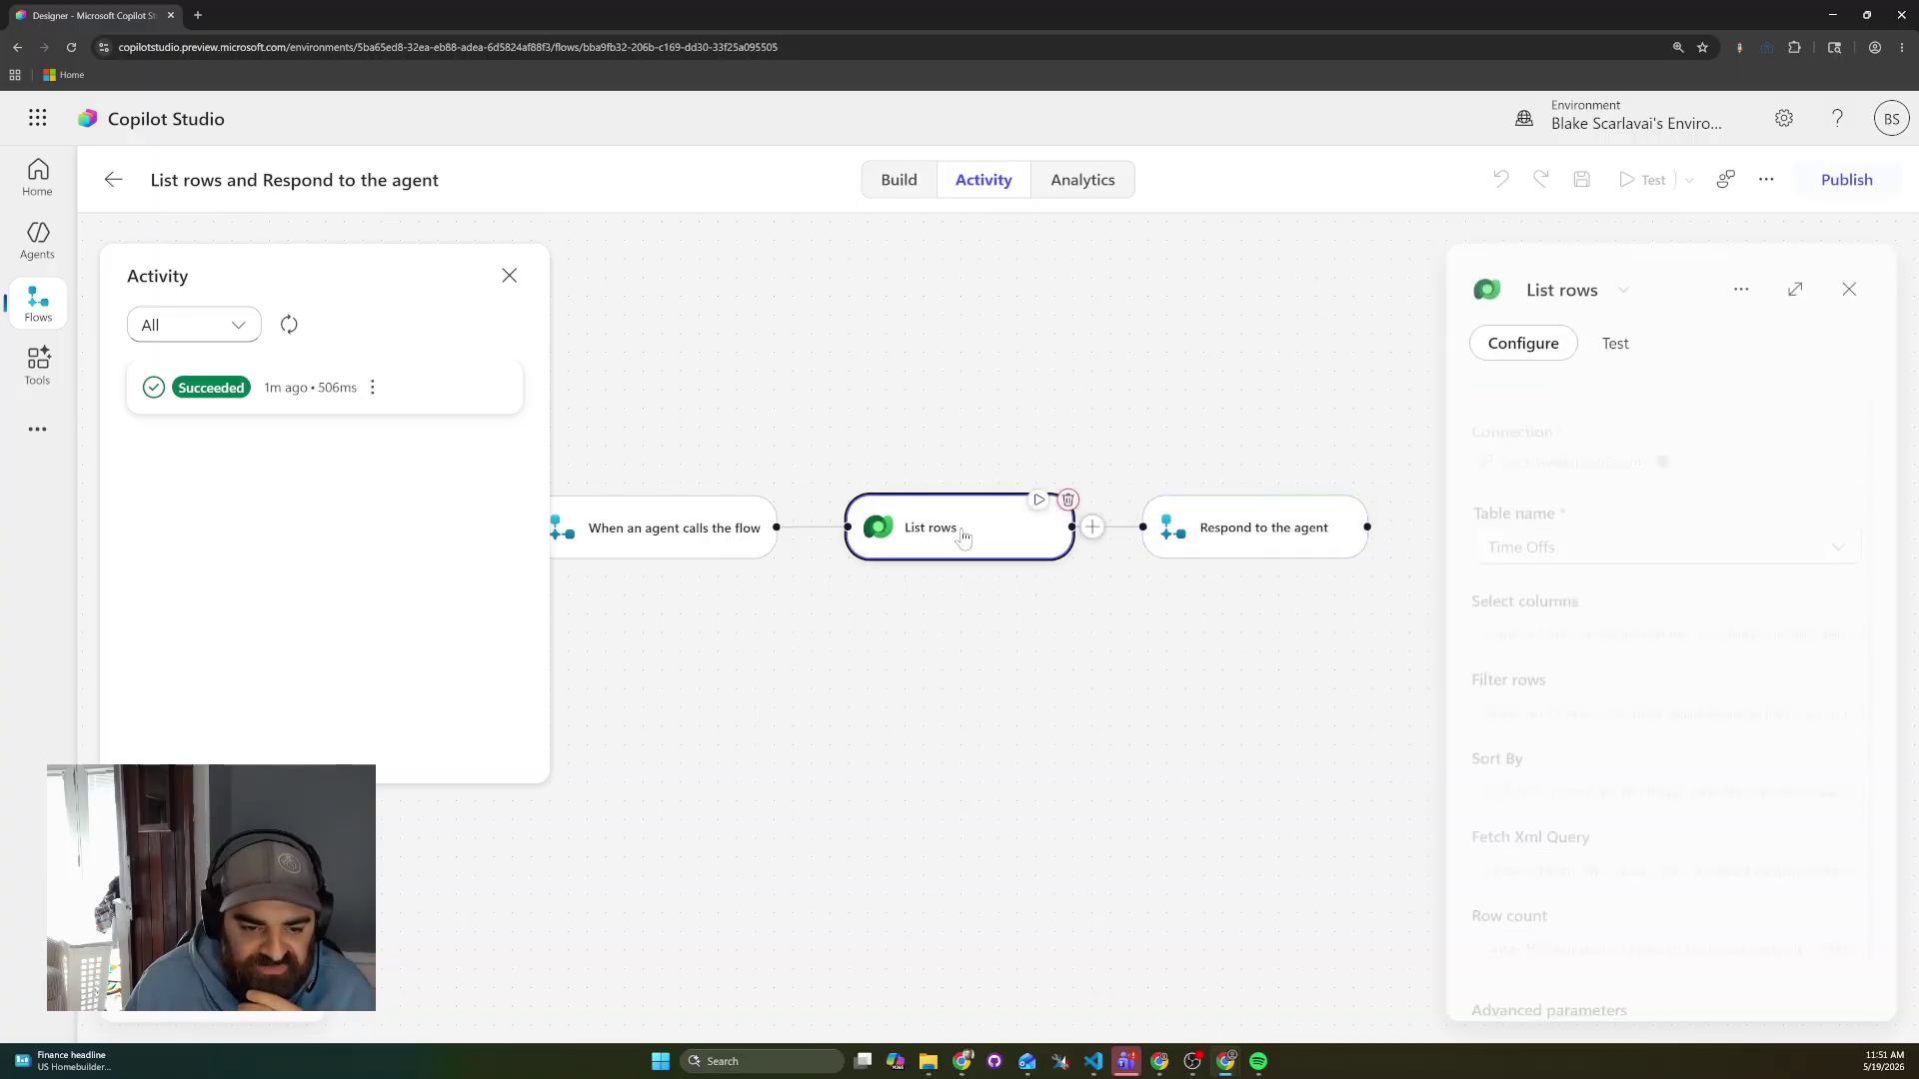